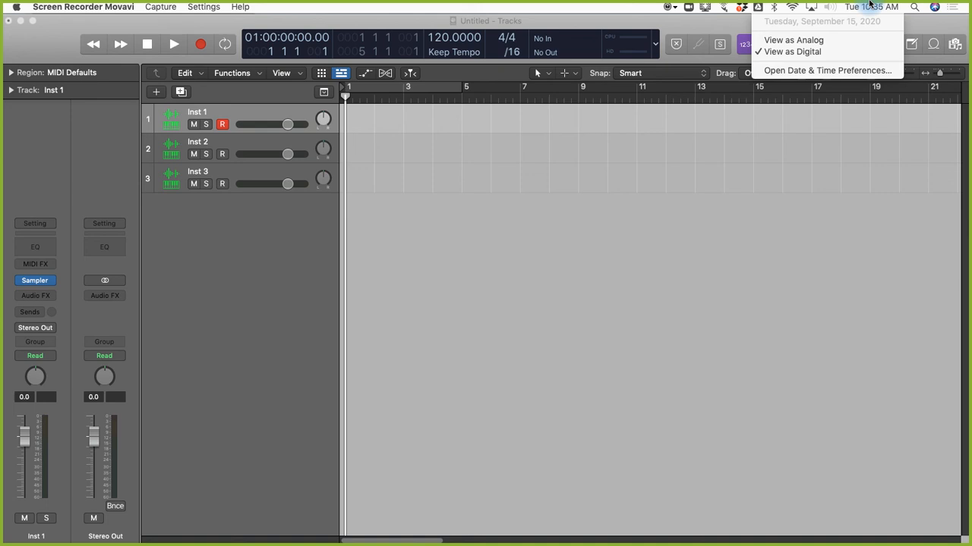
click(870, 6)
click(869, 5)
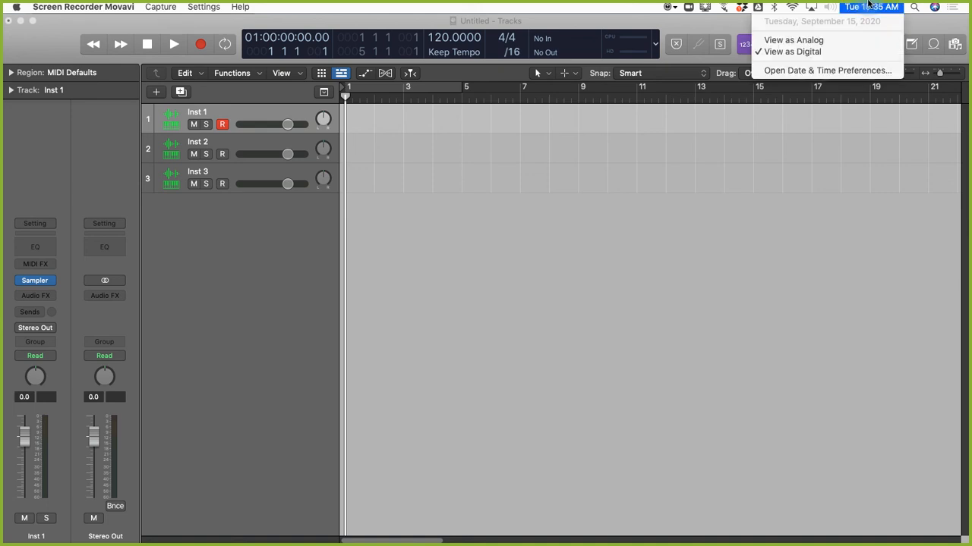
click(724, 212)
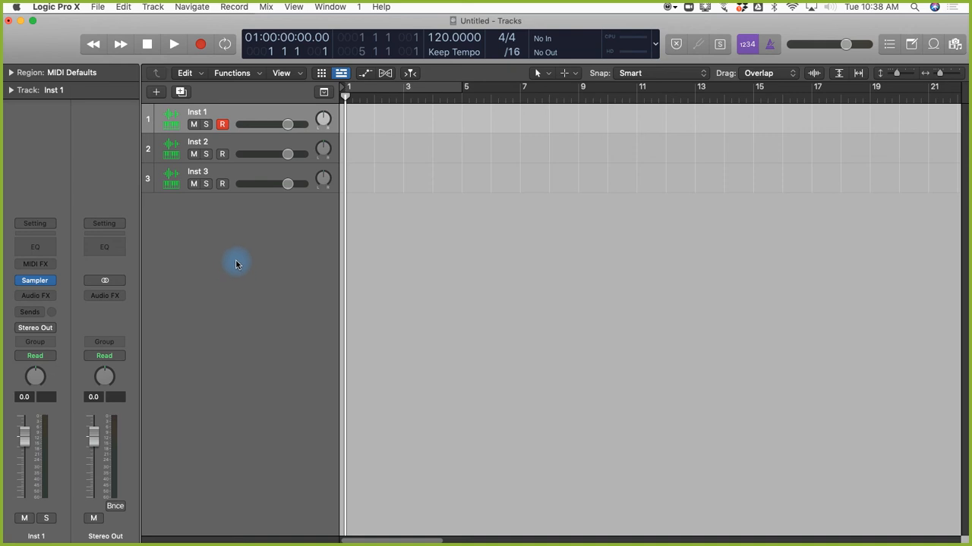
Open the Sampler plug-in of the Inst 1 track and reposition its window so the whole interface is visible.
click(231, 114)
mouse_move(36, 280)
click(34, 283)
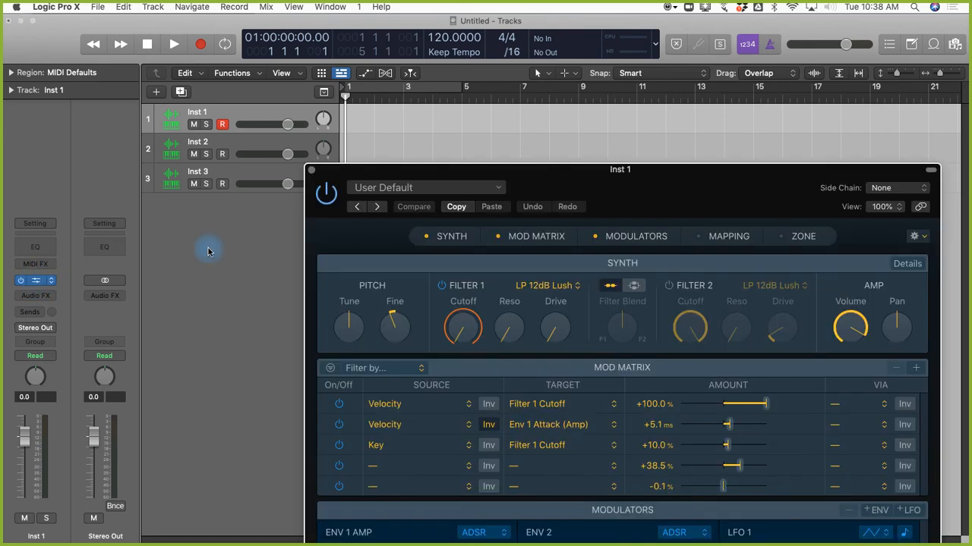
drag(429, 169, 343, 29)
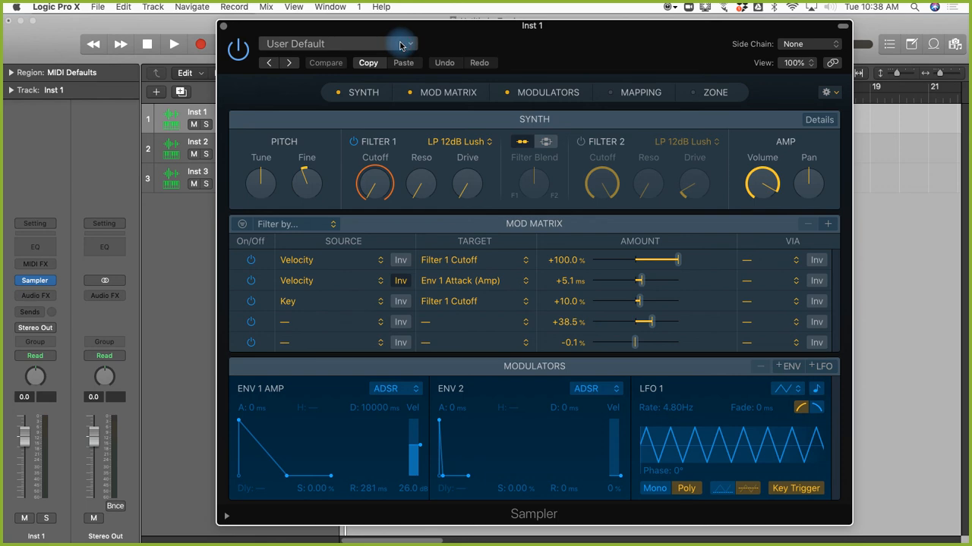
Load the factory Flute Solo preset from the Orchestral Woodwinds category into the Sampler.
click(402, 47)
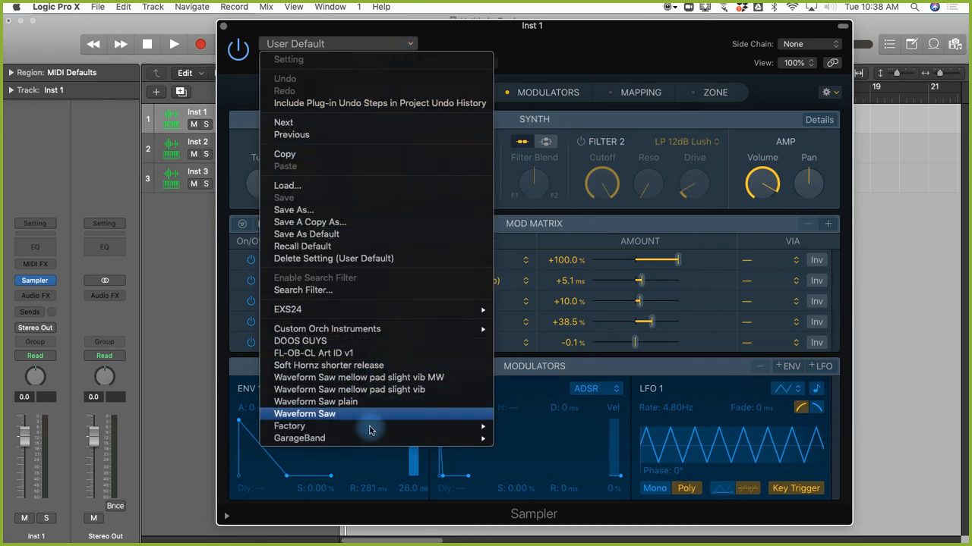
mouse_move(379, 428)
mouse_move(556, 413)
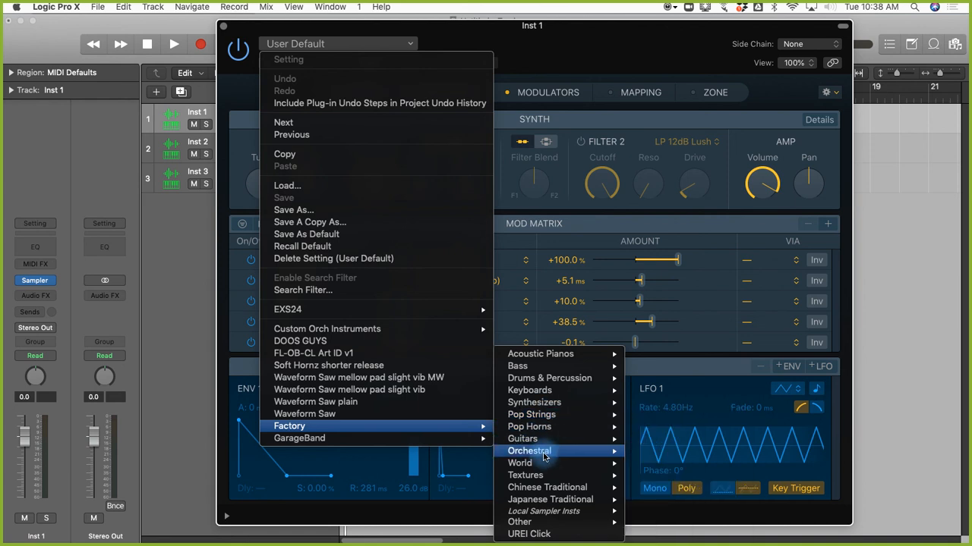
mouse_move(543, 457)
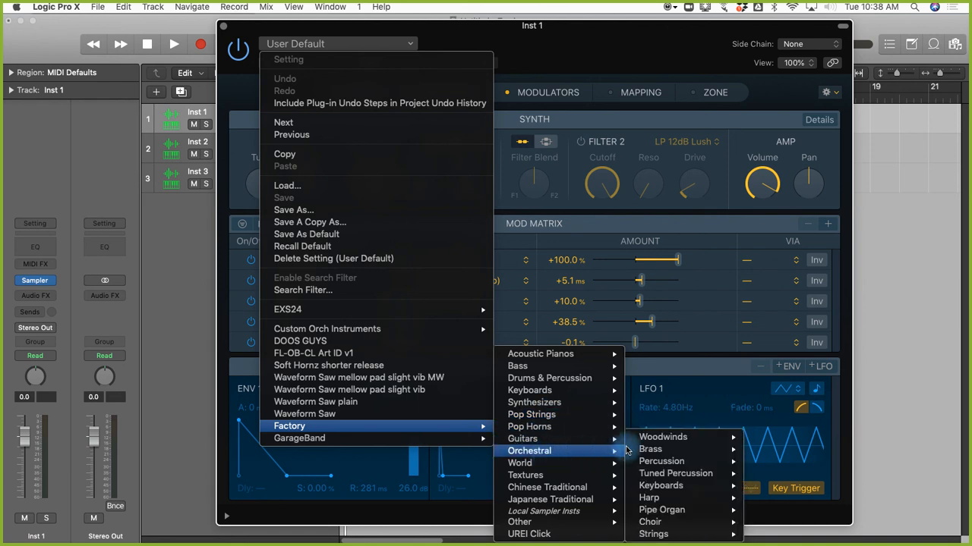
mouse_move(662, 439)
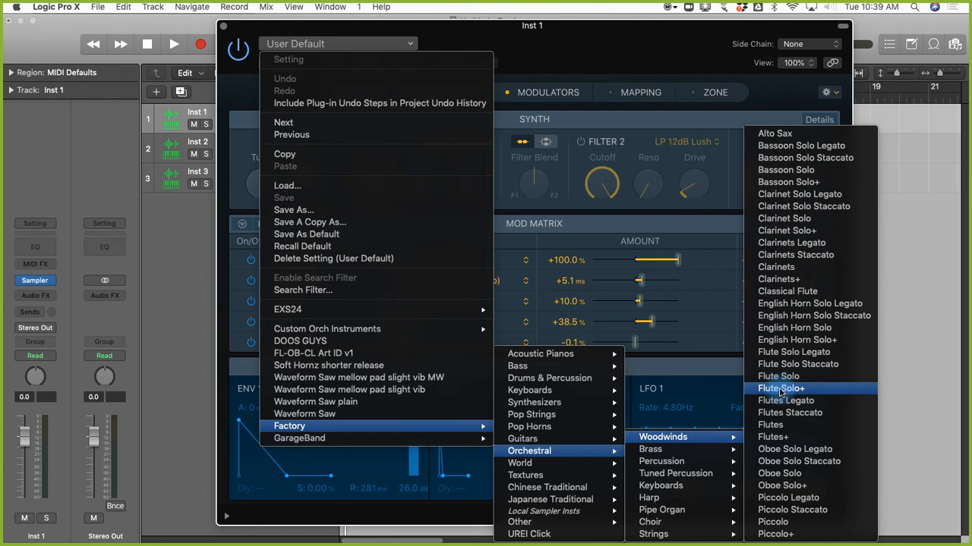
click(781, 377)
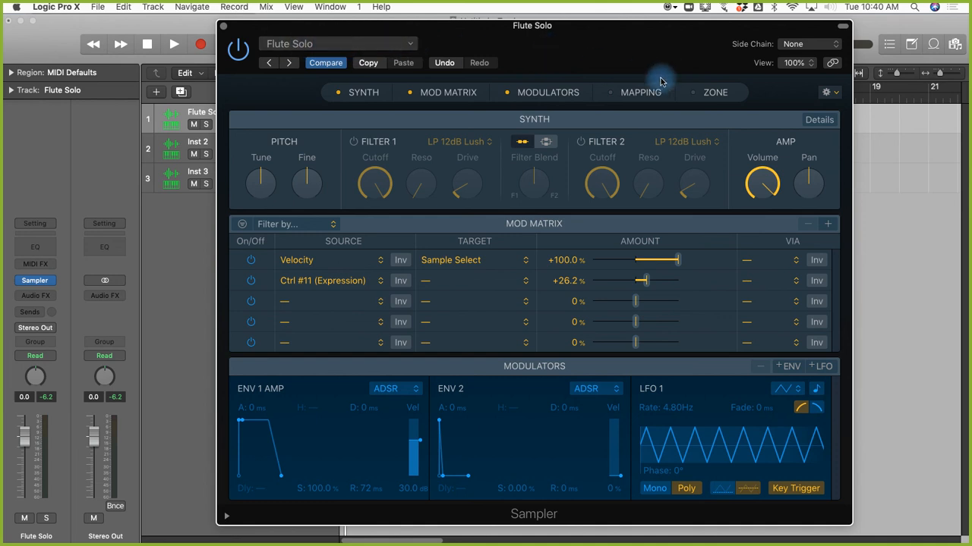
Show the Flute Solo instrument's mapping as a group list and check which group columns are available.
click(618, 93)
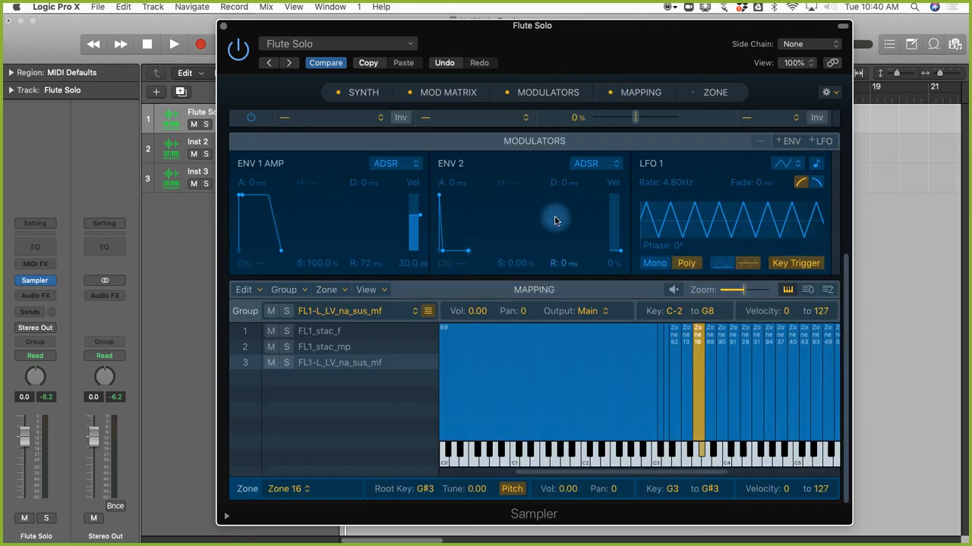
click(809, 290)
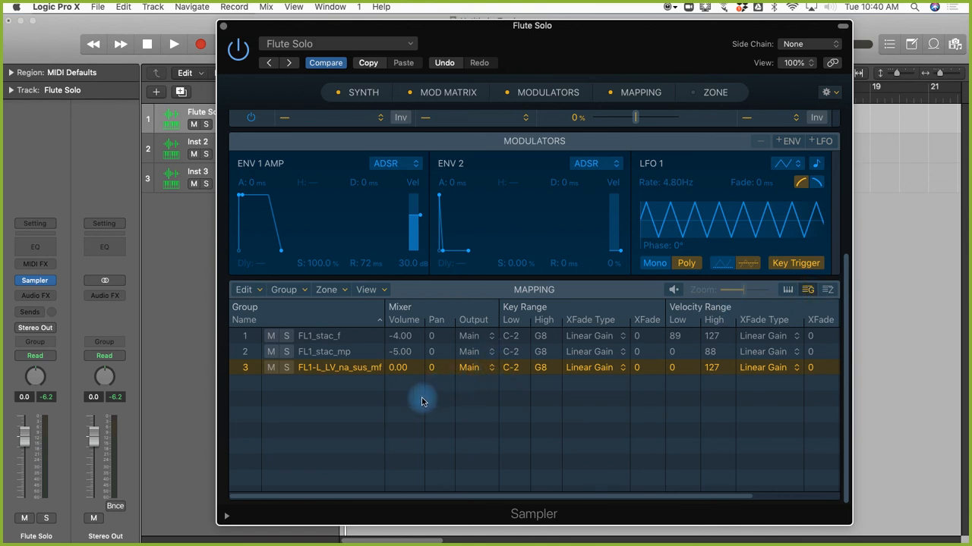
click(371, 289)
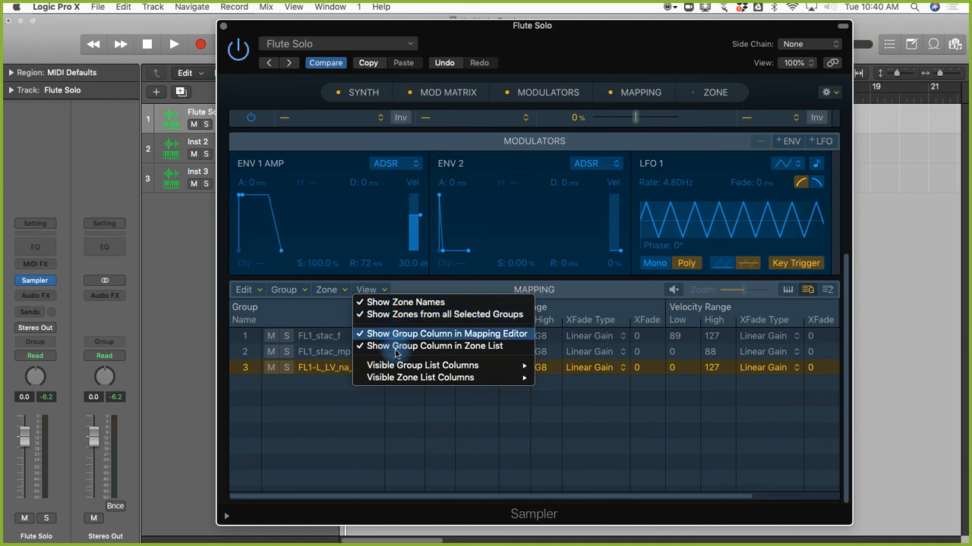
mouse_move(398, 370)
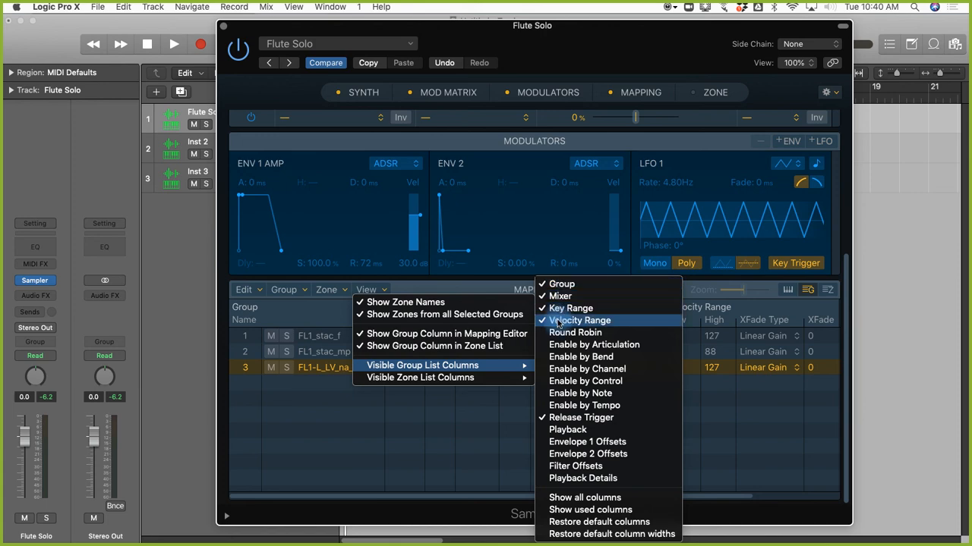
click(496, 426)
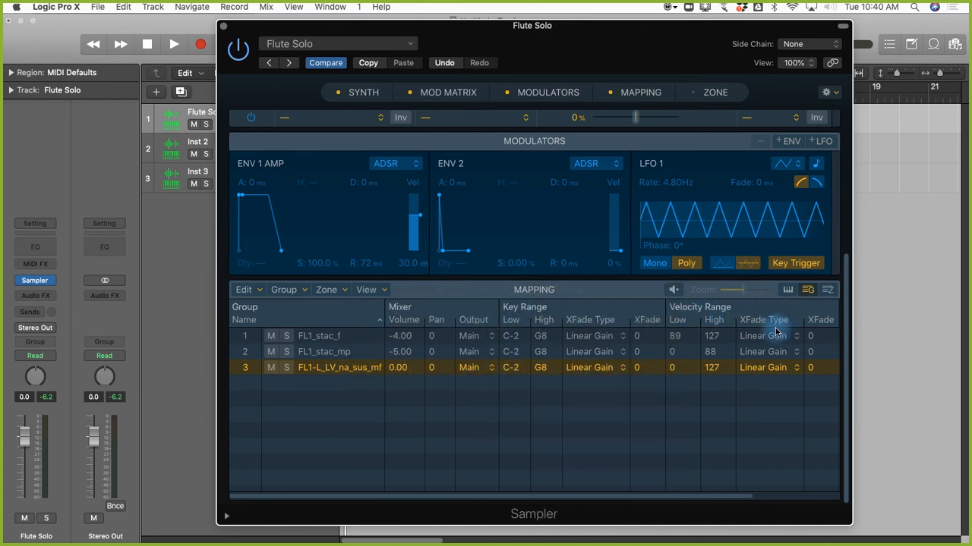
drag(666, 496, 705, 495)
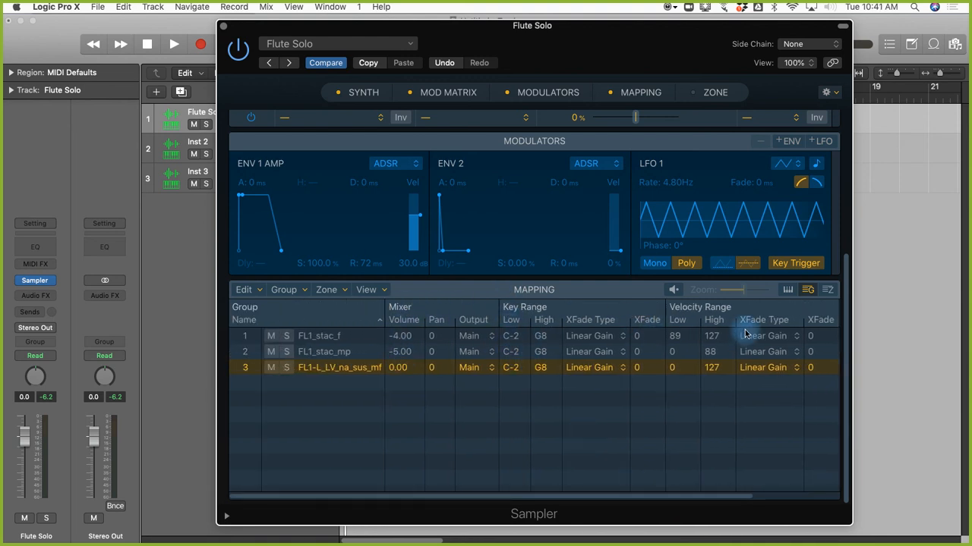
Hide the Velocity Range and Release Trigger columns in the group list.
click(376, 290)
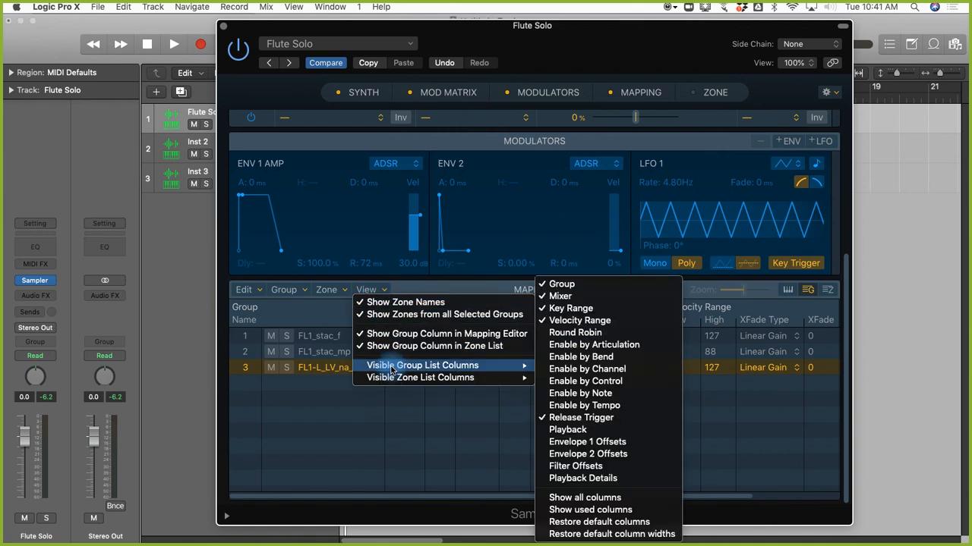
mouse_move(511, 366)
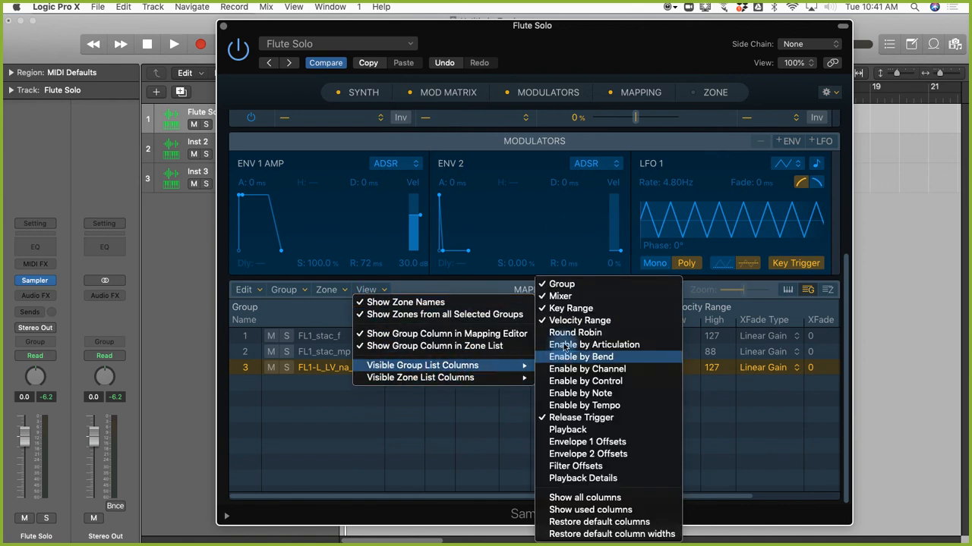
click(571, 320)
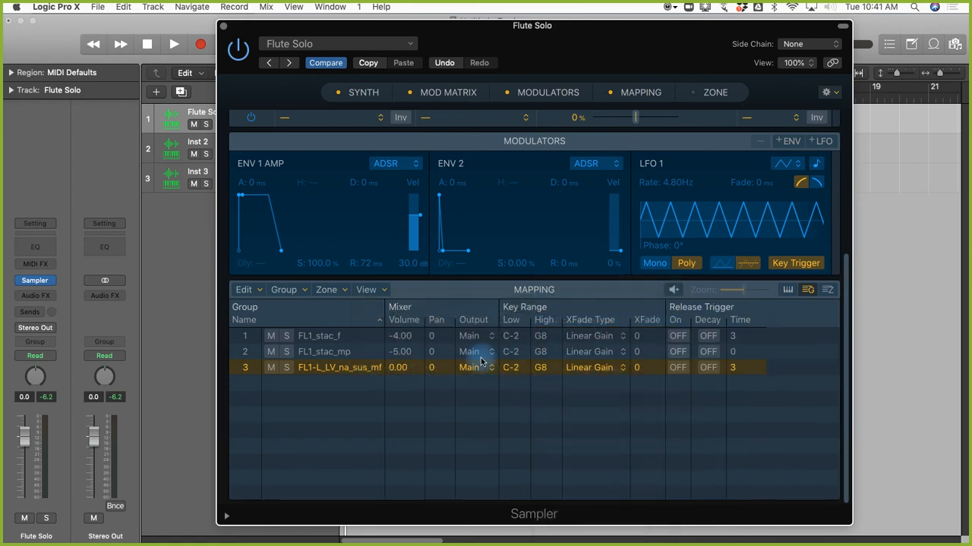
click(371, 289)
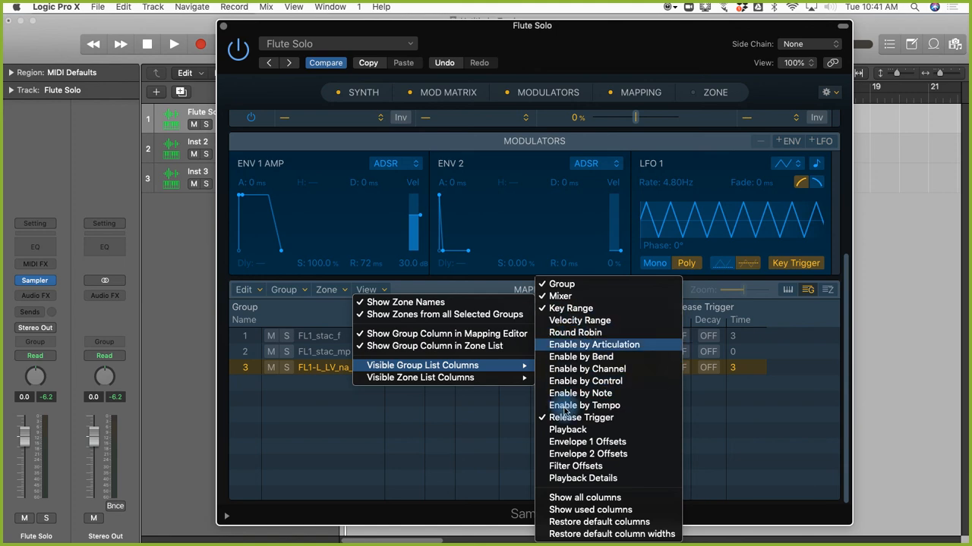
click(565, 418)
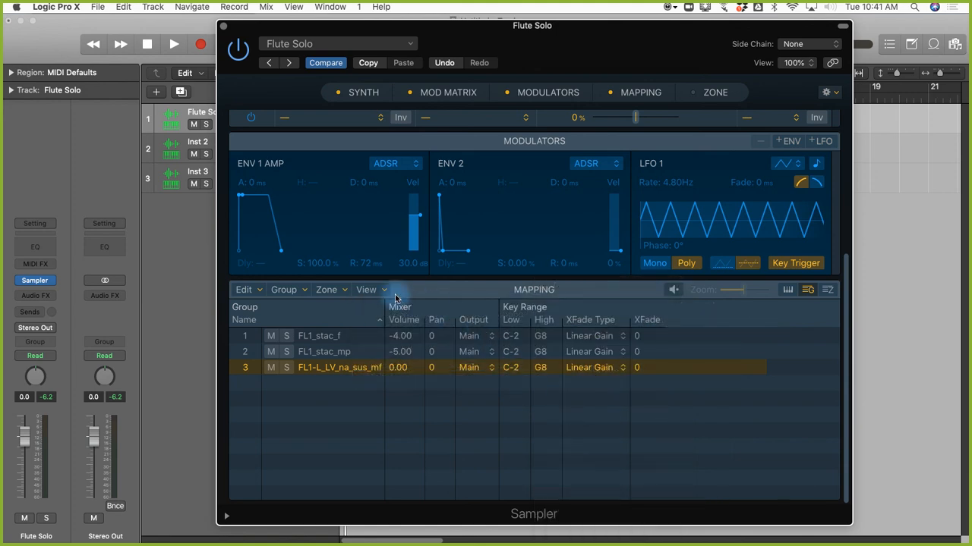
Add the Enable by Control and Enable by Note columns to the group list.
click(367, 292)
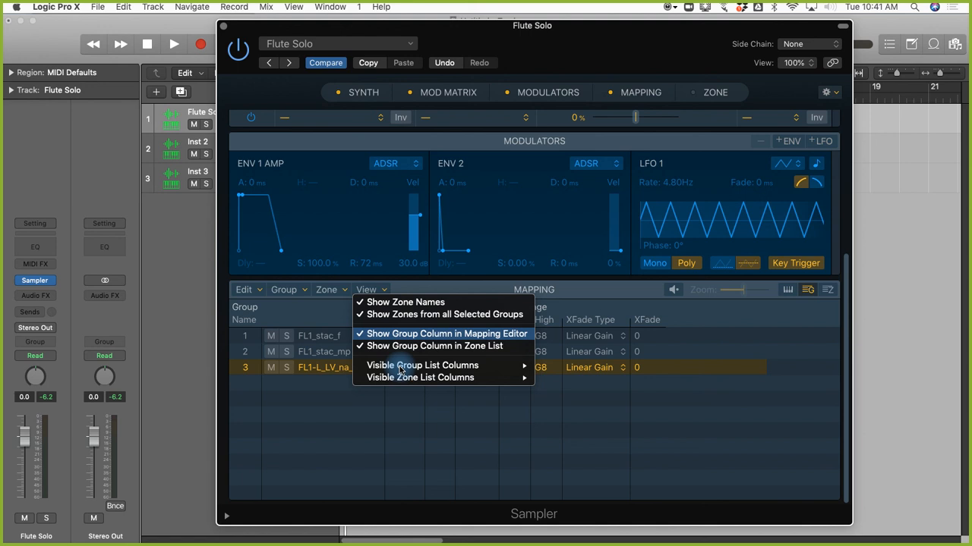
mouse_move(410, 369)
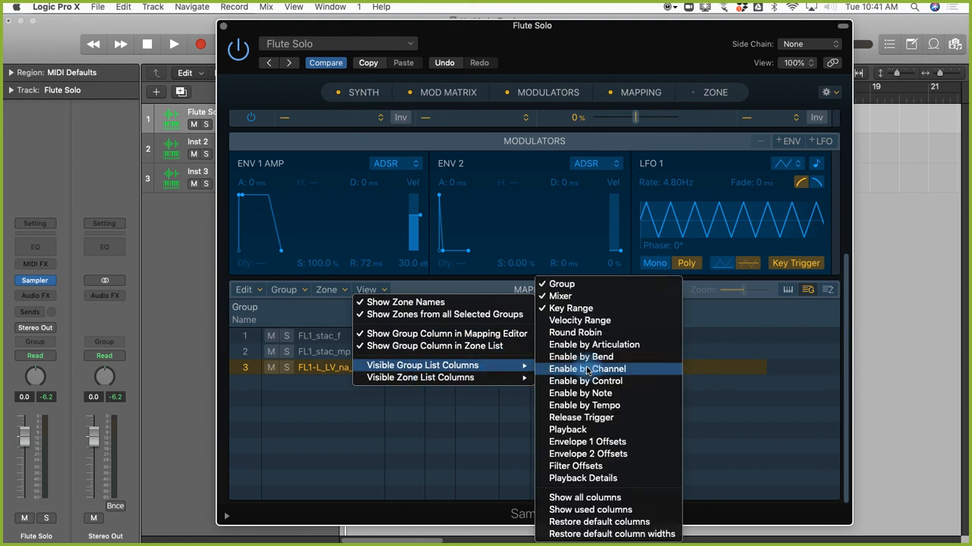
click(583, 383)
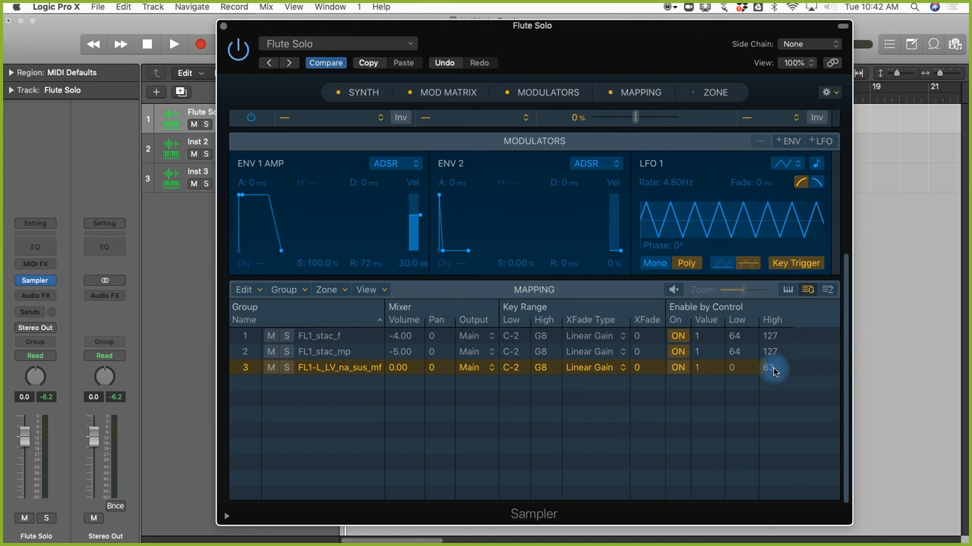
click(369, 290)
mouse_move(410, 369)
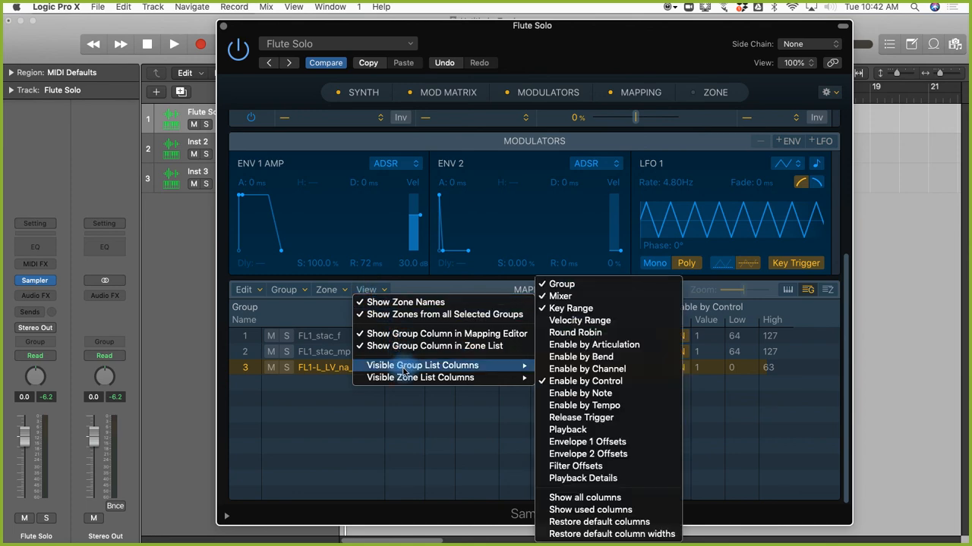
click(581, 395)
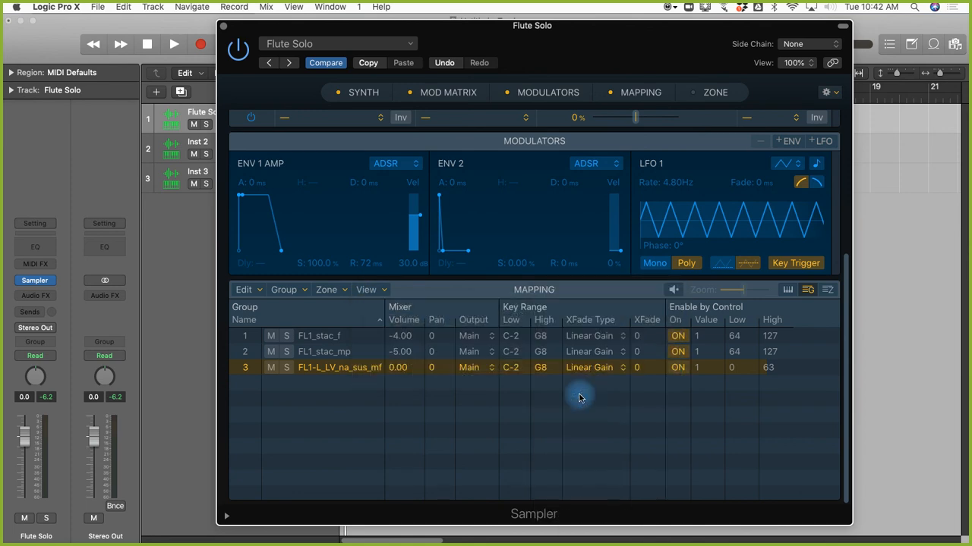
Turn off Enable by Control for all three flute groups.
click(677, 370)
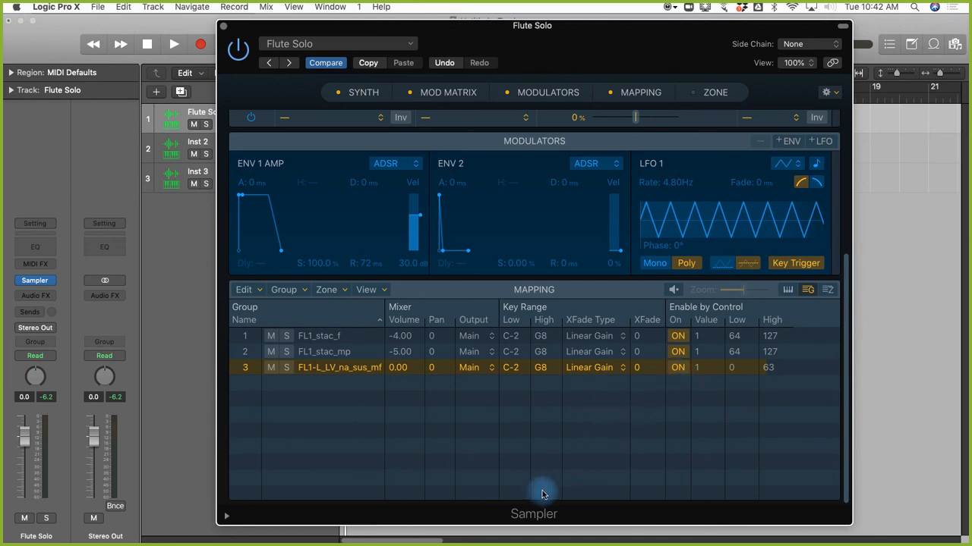
drag(727, 491, 831, 489)
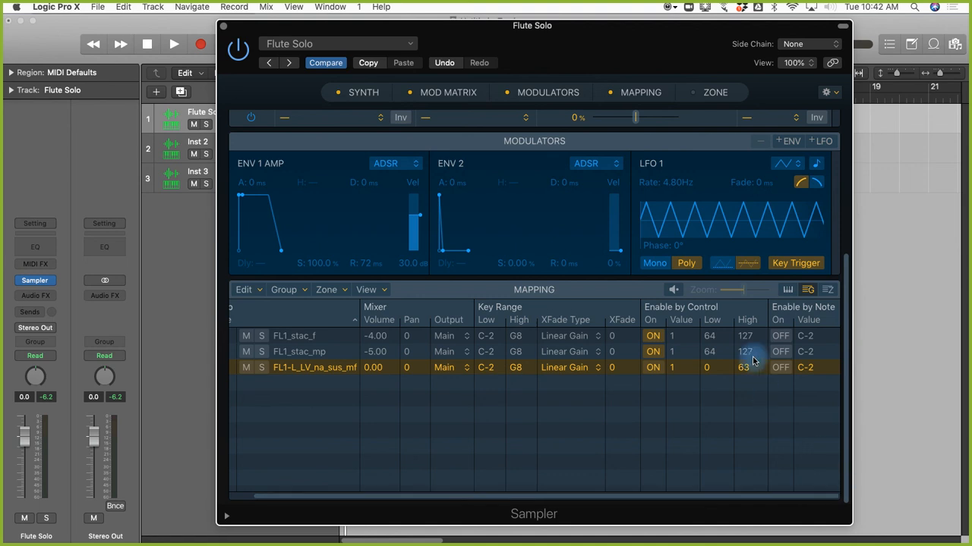
click(654, 336)
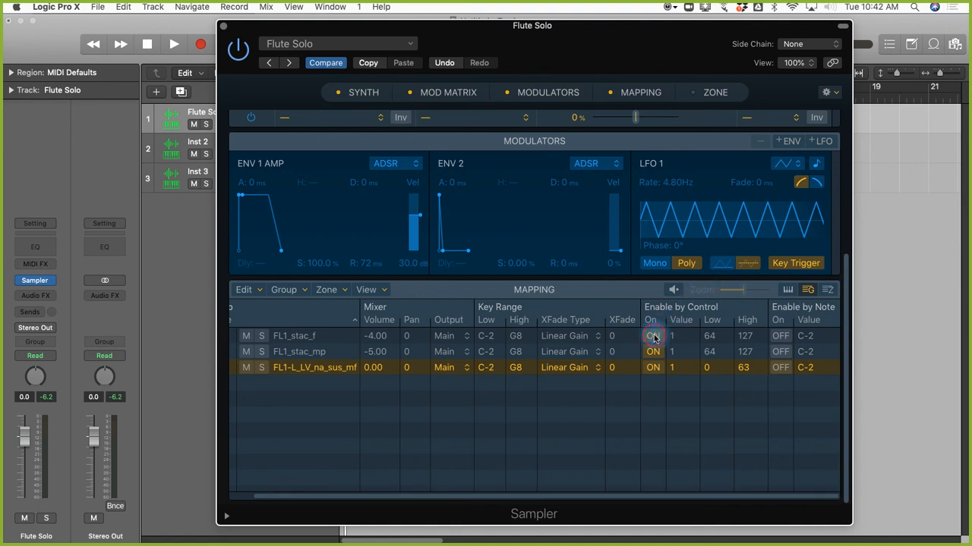
click(654, 336)
click(654, 352)
click(652, 368)
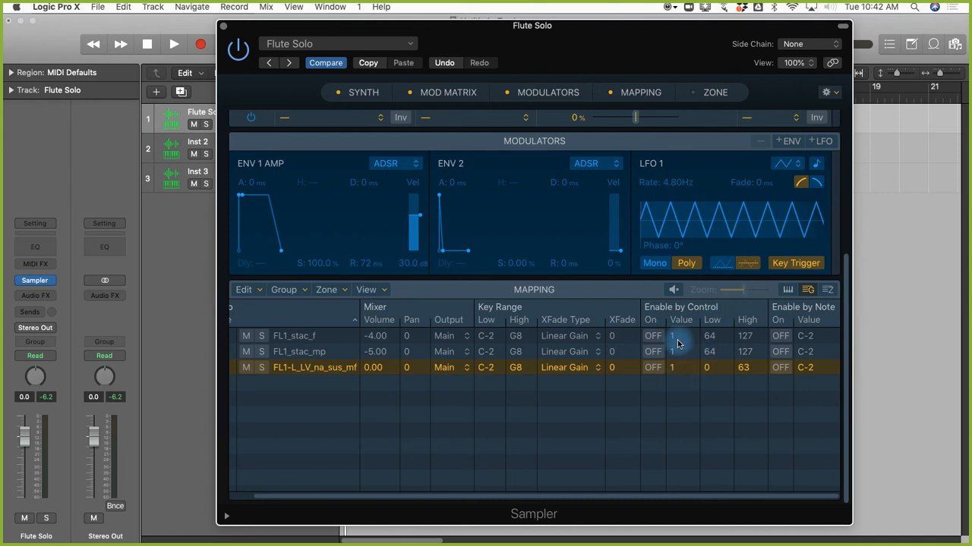
Turn on Enable by Note for the two staccato groups and the sustain group.
click(780, 336)
click(780, 352)
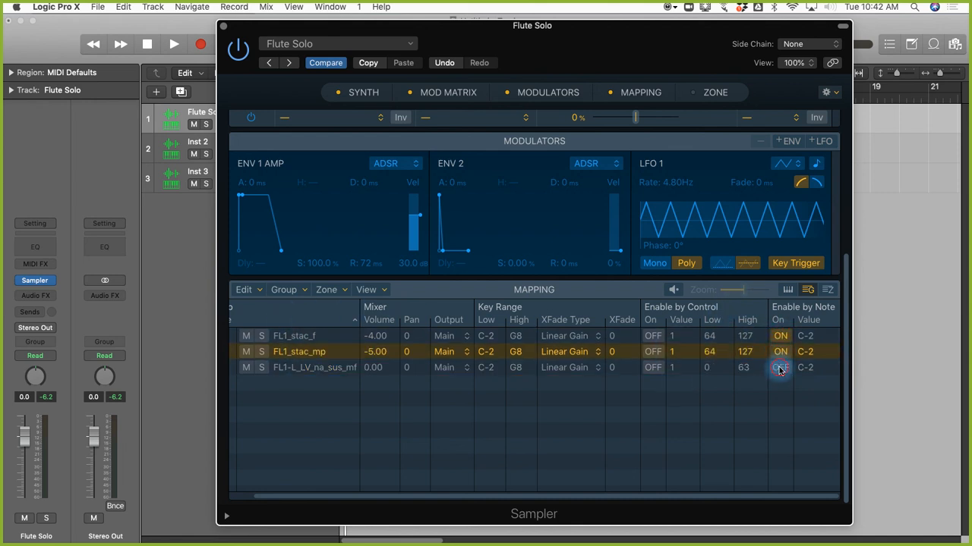
click(780, 368)
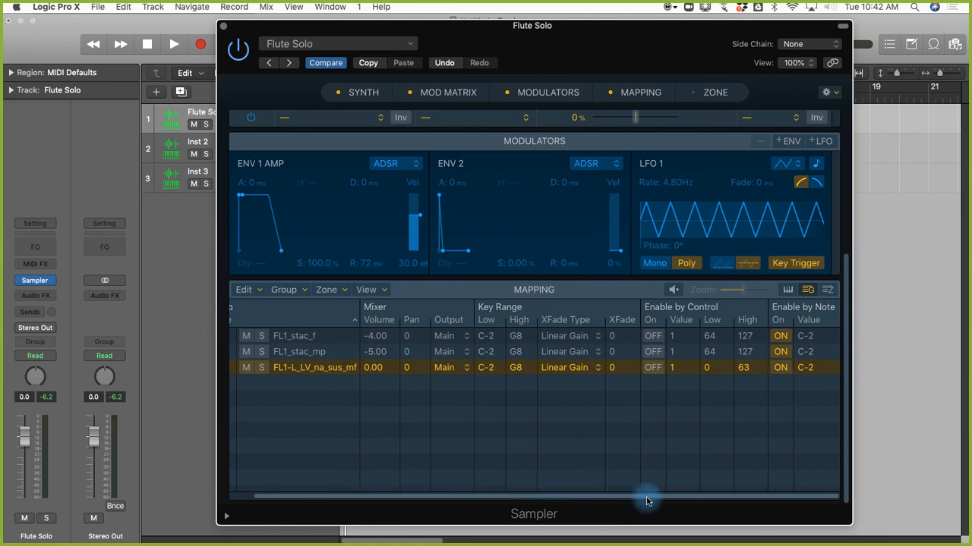
Set the Enable by Note value to C#1 for both staccato groups, FL1_stac_f and FL1_stac_mp.
click(810, 337)
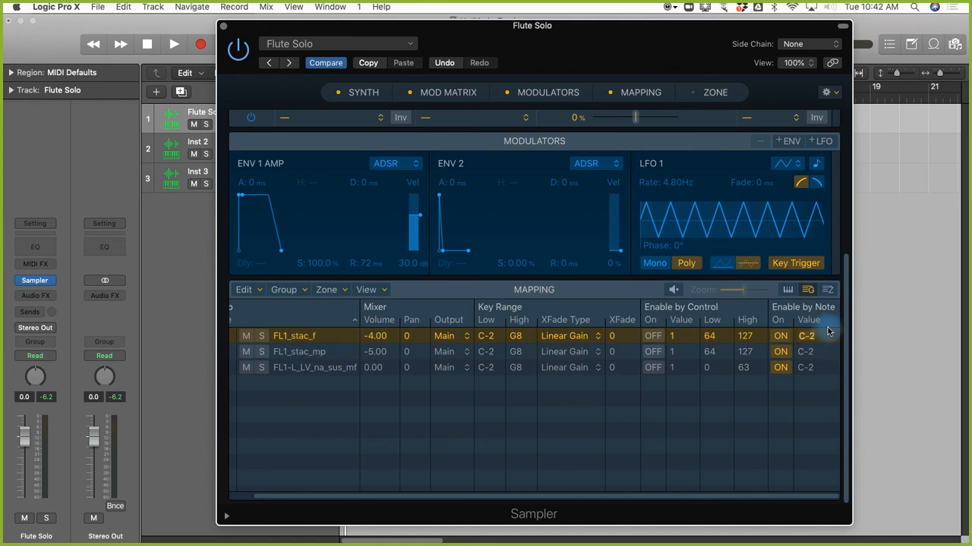
text(c#1)
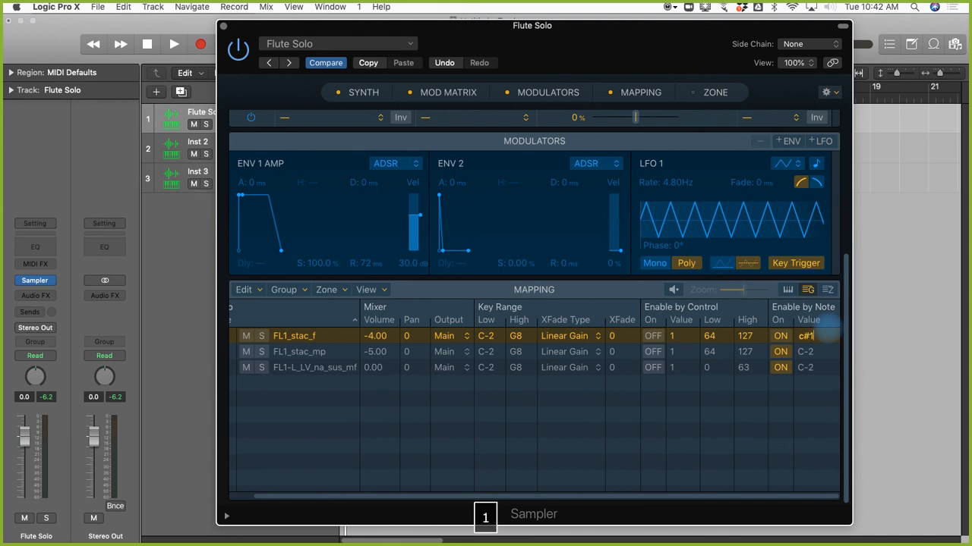
key(Return)
click(817, 349)
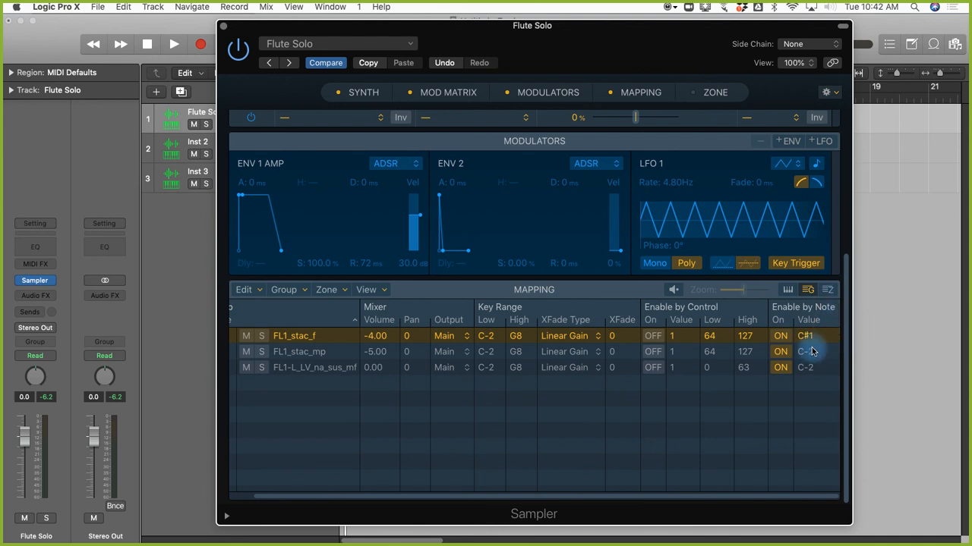
text(C#1)
key(Return)
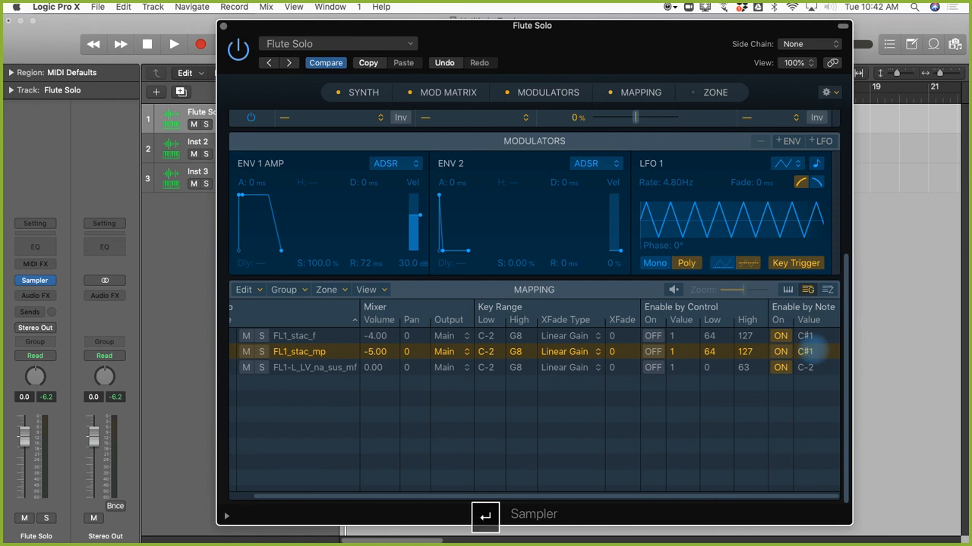
Set the Enable by Note value to C1 for the sustain group FL1-L_LV_na_sus_mf.
double_click(807, 370)
text(C1)
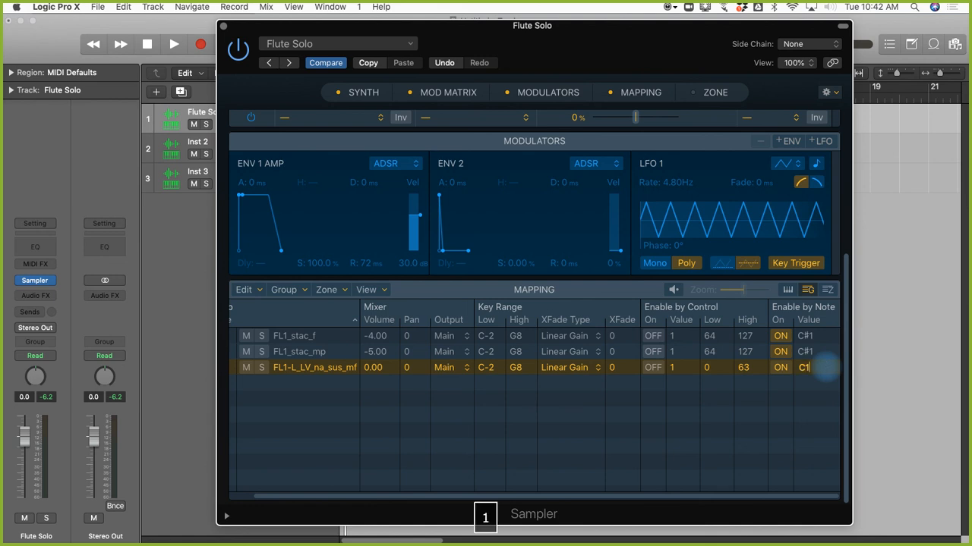
key(Return)
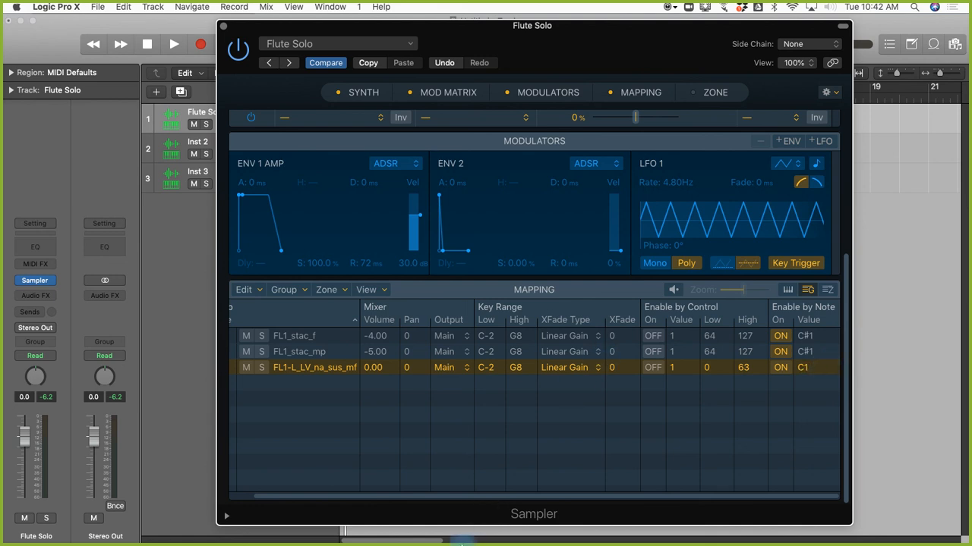
Switch to Virtual MIDI Piano Keyboard and place its window above the group list.
mouse_move(388, 532)
click(389, 531)
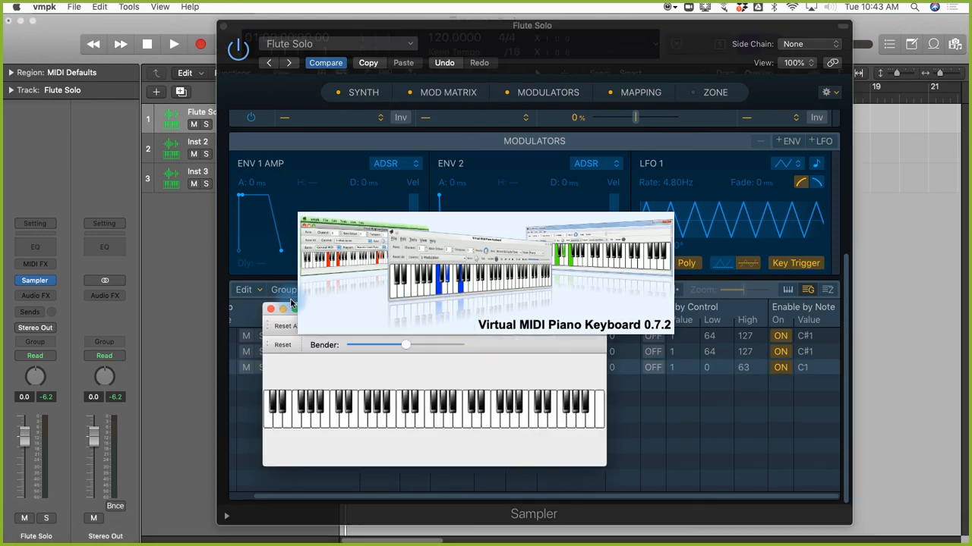
drag(437, 311, 439, 172)
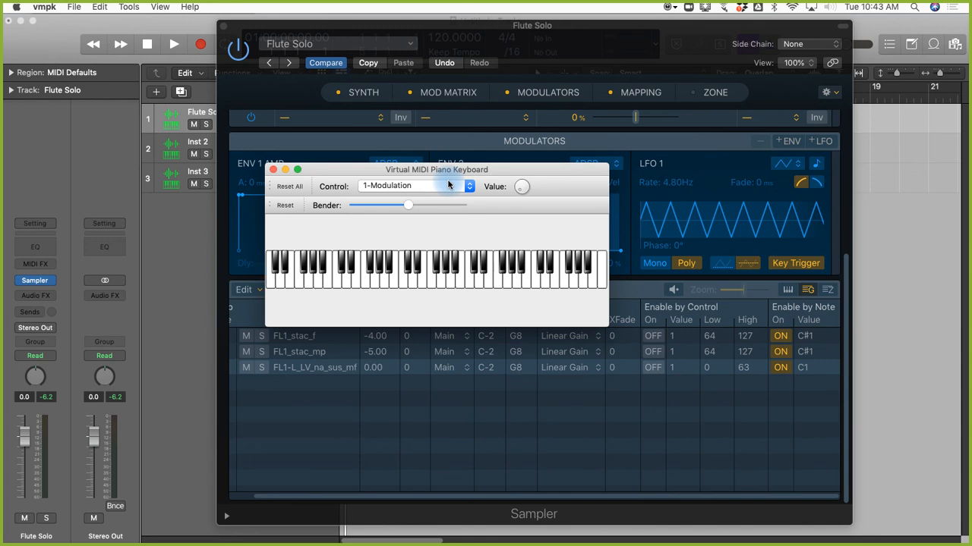
Play the keyswitch and melody notes on the virtual keyboard to test group switching, and move its window farther up from the group list.
key(i)
key(o)
key(p)
key(bracketright)
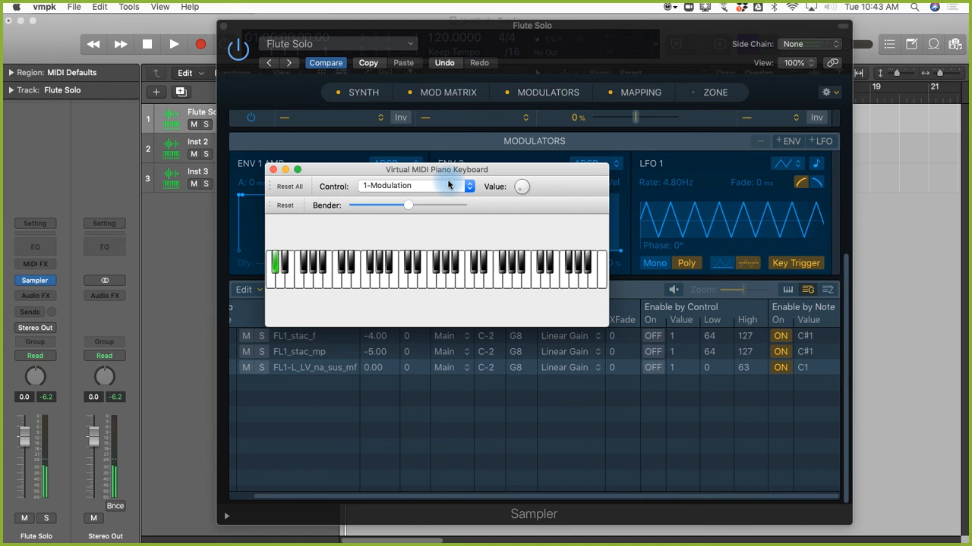
key(i)
key(o)
key(p)
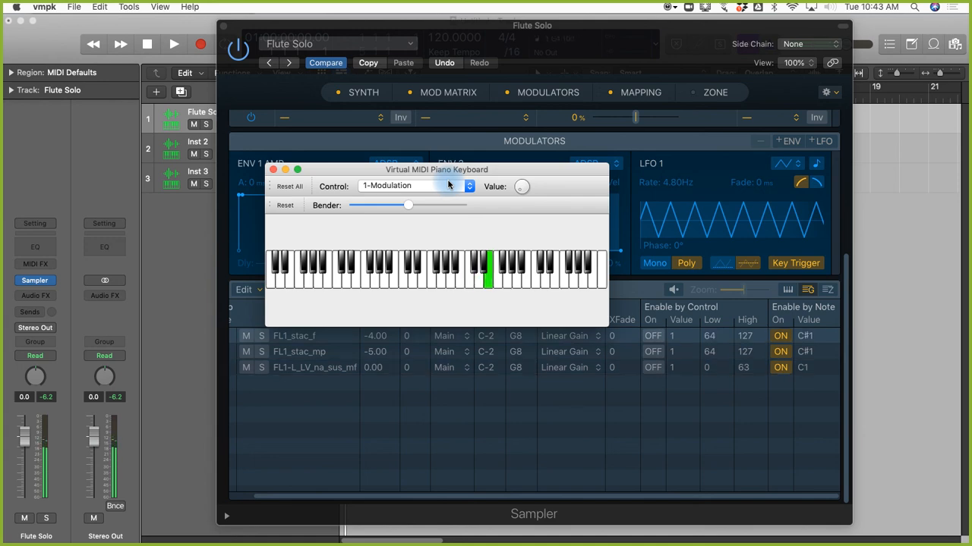
key(y)
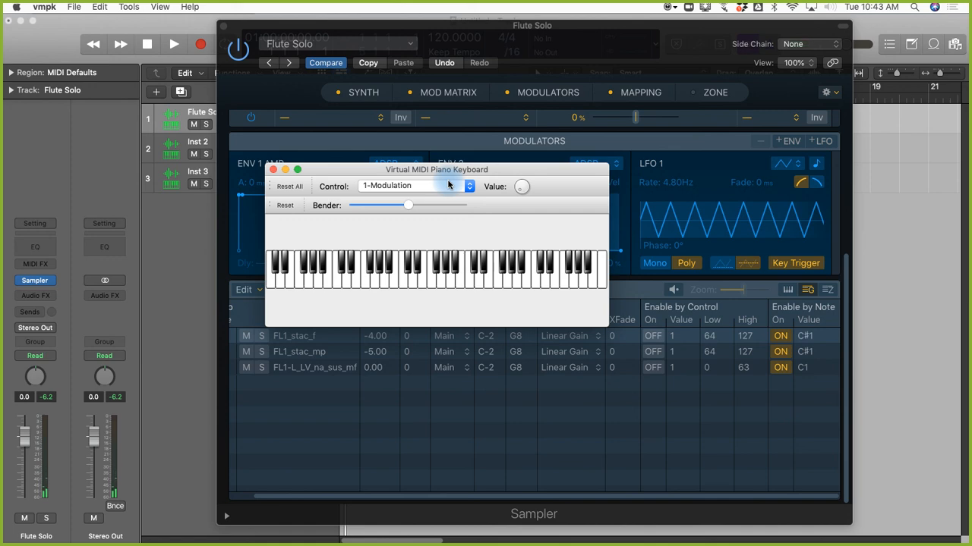
drag(436, 169, 444, 101)
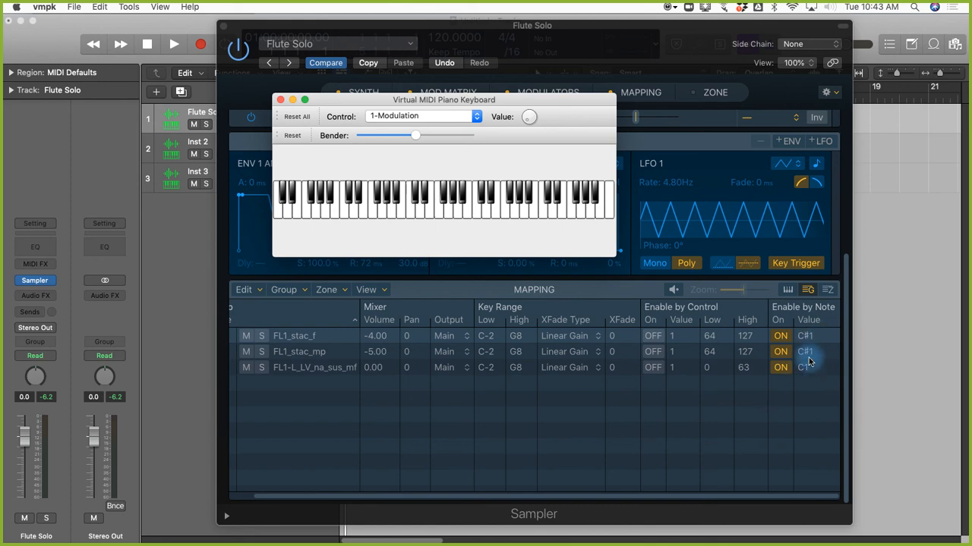
click(380, 292)
click(379, 292)
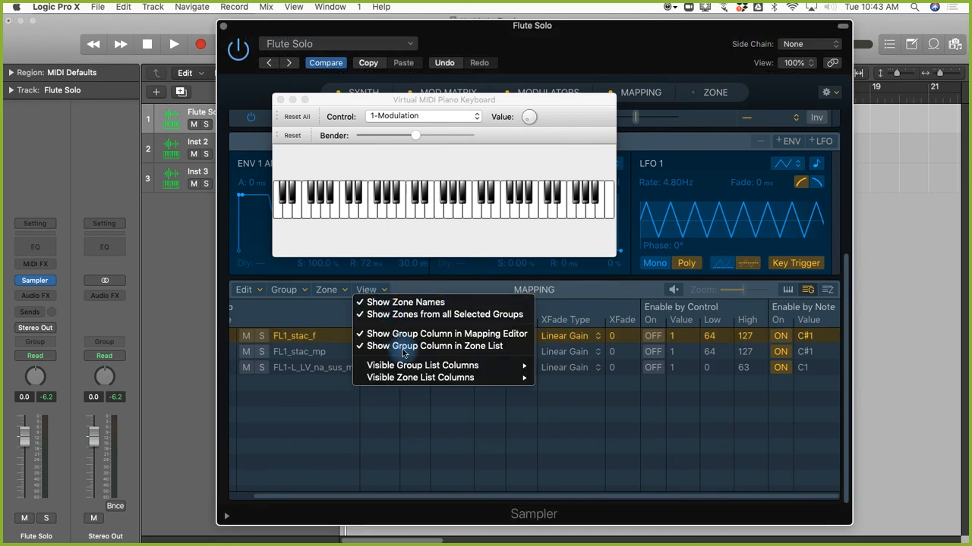
mouse_move(414, 369)
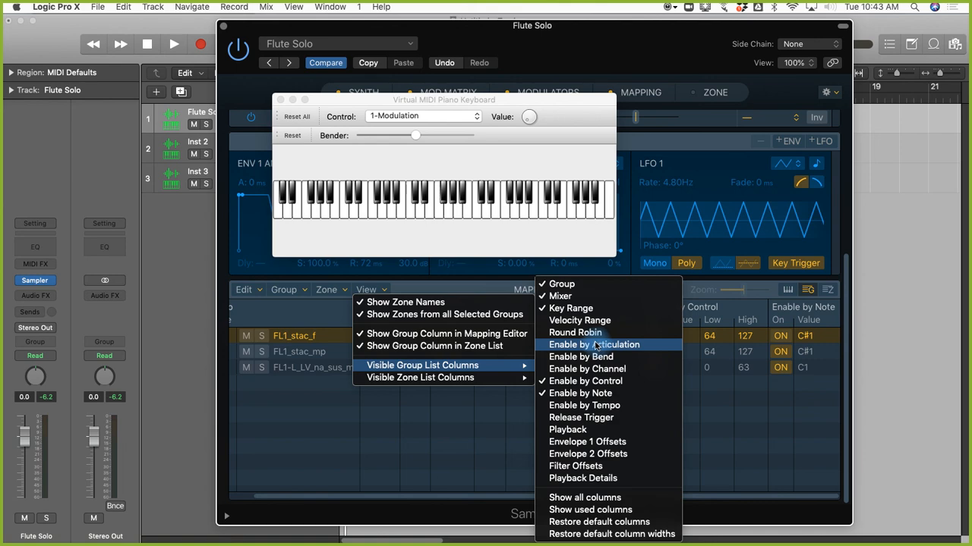
click(448, 426)
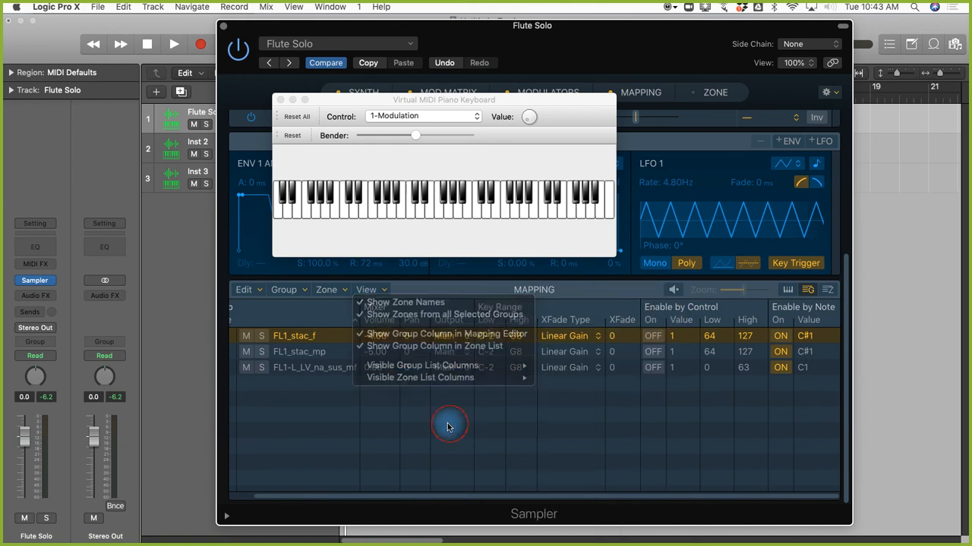
Load the factory orchestral woodwinds instrument Flute Solo+ in Sampler and close the virtual piano keyboard.
click(410, 46)
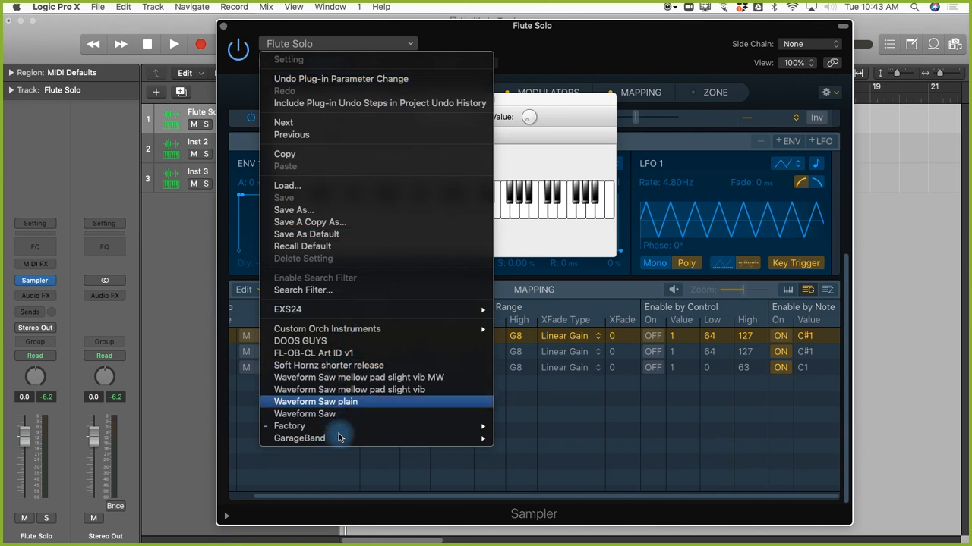
mouse_move(373, 430)
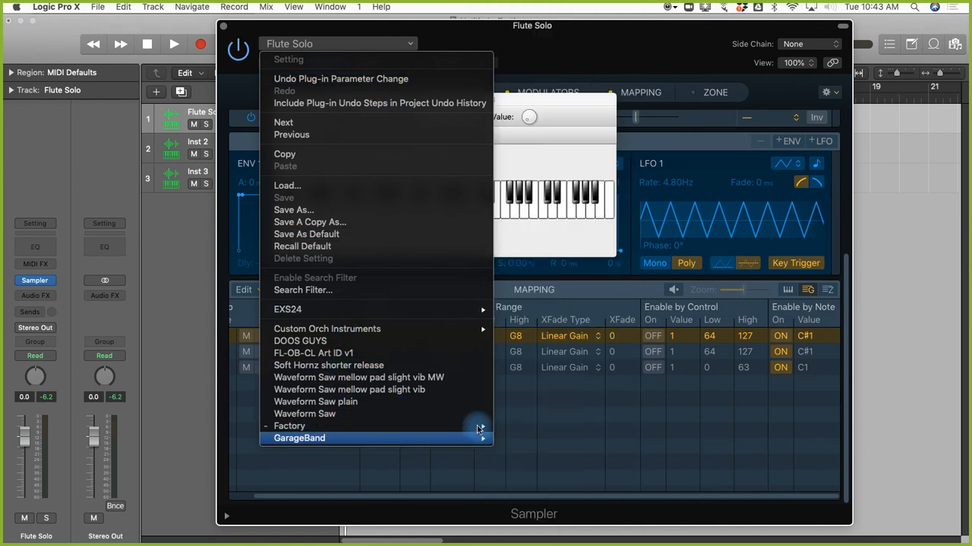
mouse_move(550, 451)
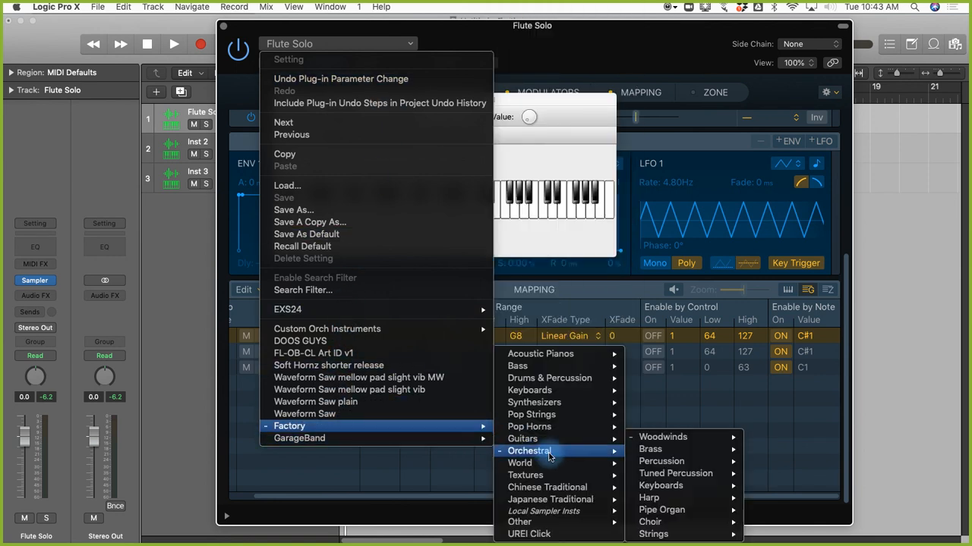
mouse_move(668, 448)
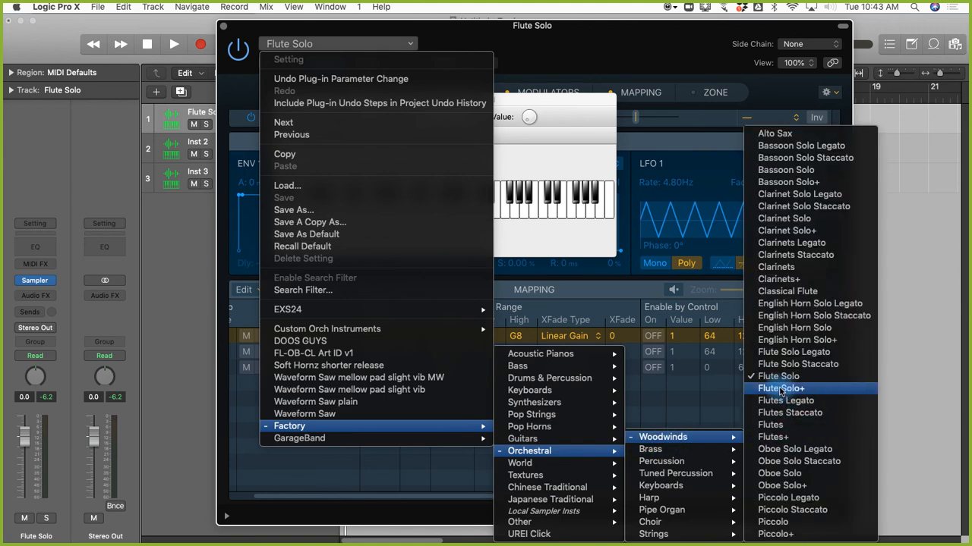
click(780, 388)
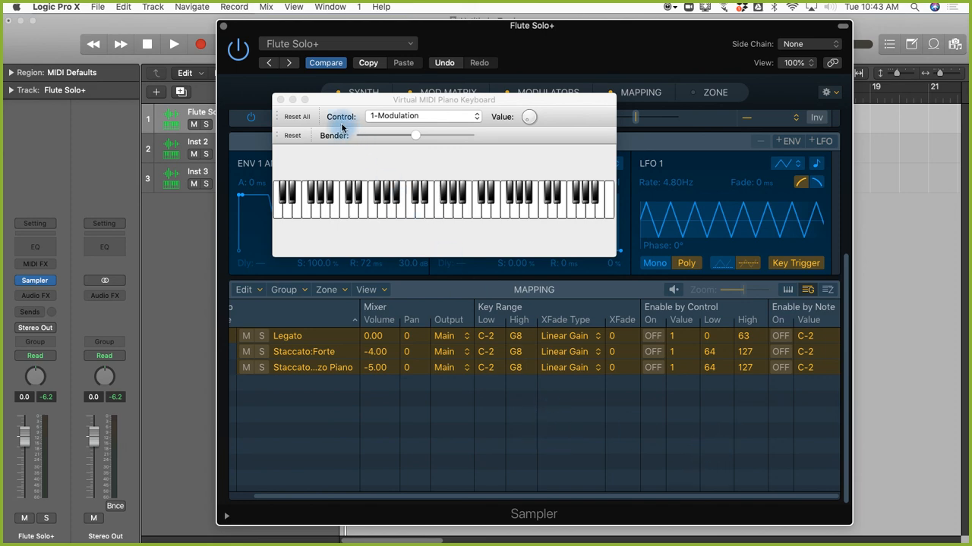
click(280, 100)
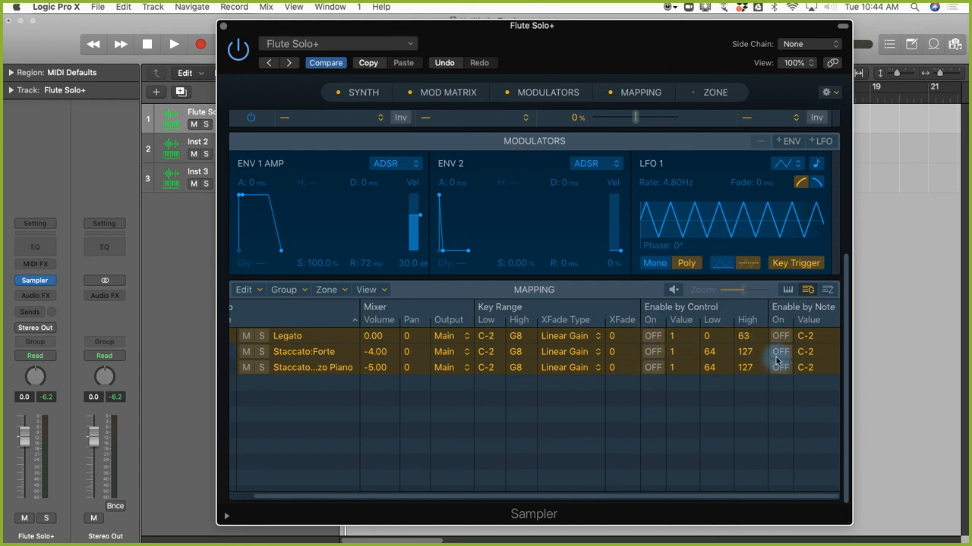
Hide the Enable by Control and Enable by Note columns in the group list.
click(371, 289)
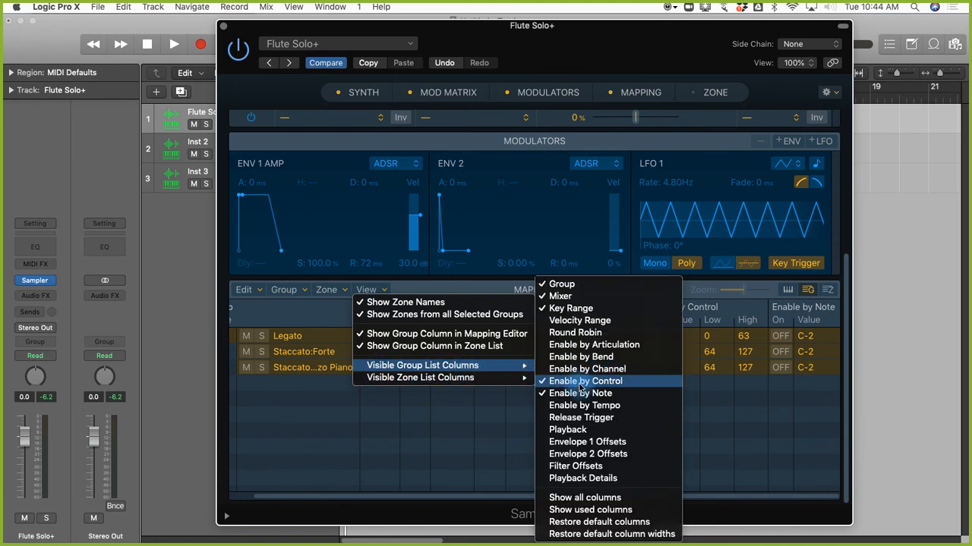
click(581, 381)
click(367, 290)
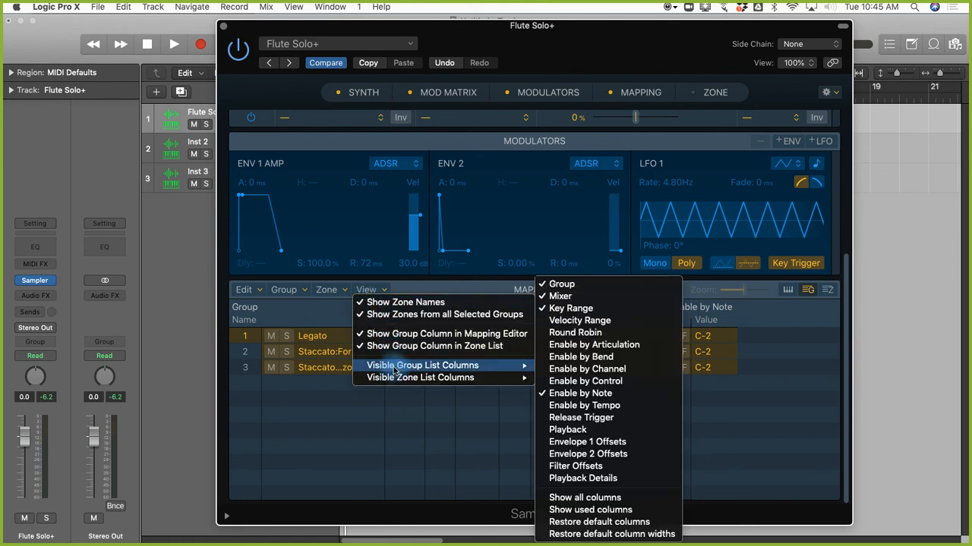
mouse_move(524, 367)
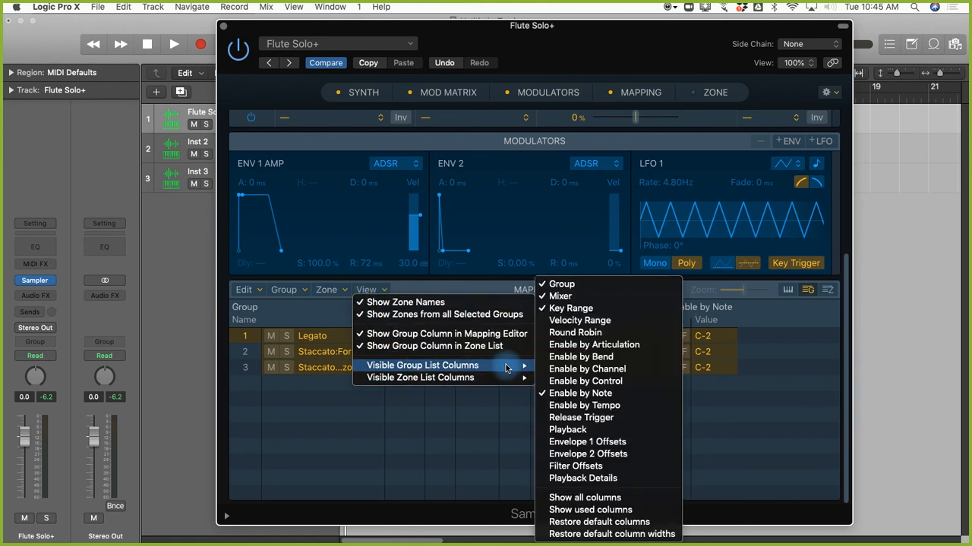
click(571, 396)
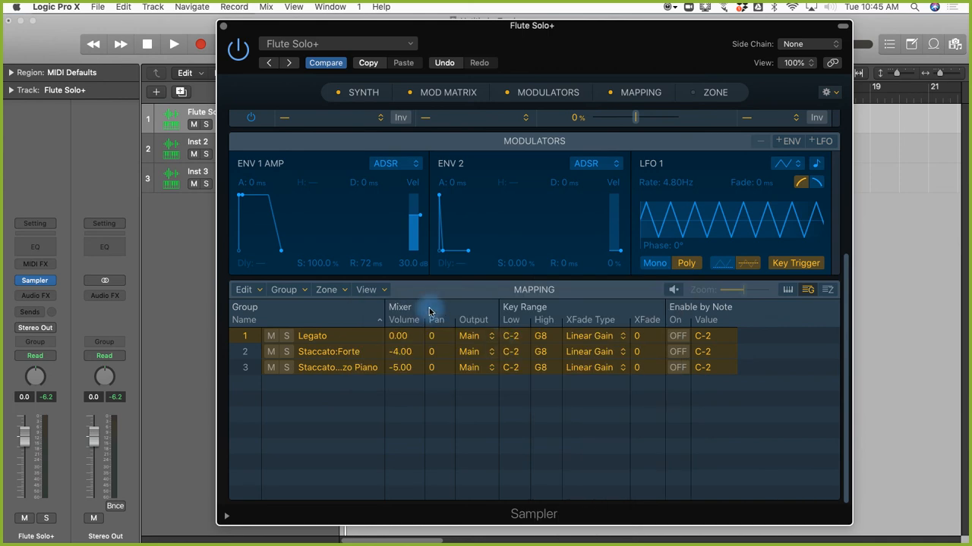
Add the Enable by Articulation column to the group list.
click(367, 290)
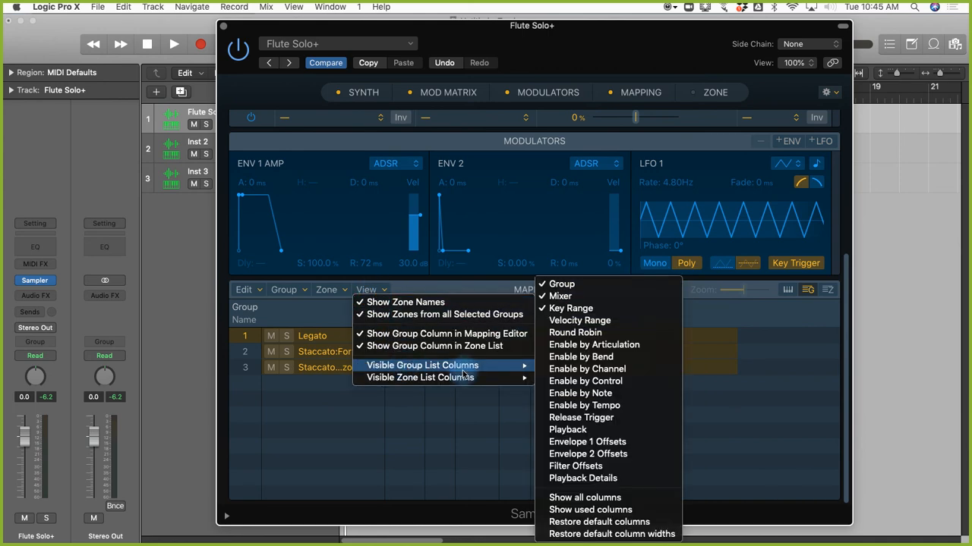
mouse_move(521, 370)
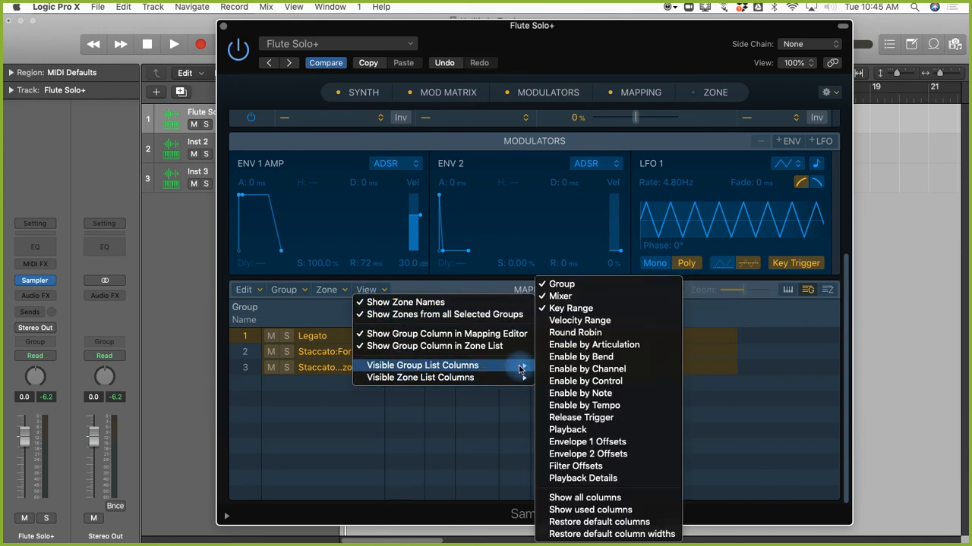
click(574, 347)
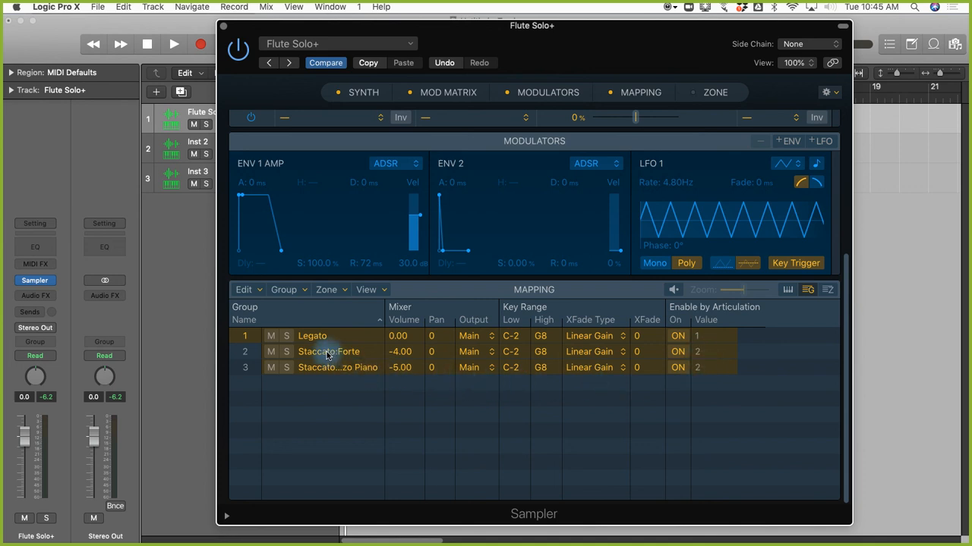
Add the Velocity Range column to the group list and review it alongside Enable by Articulation for the three flute groups.
click(367, 290)
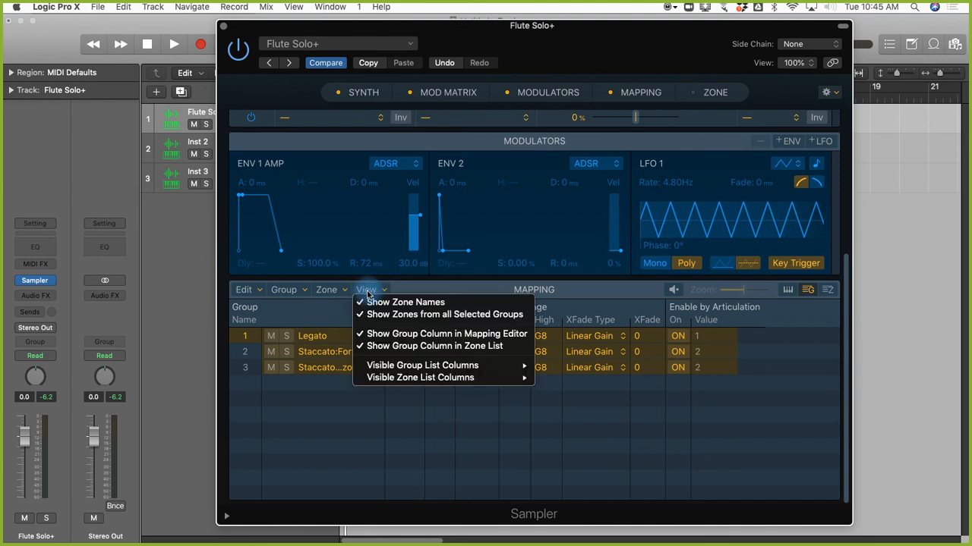
mouse_move(397, 367)
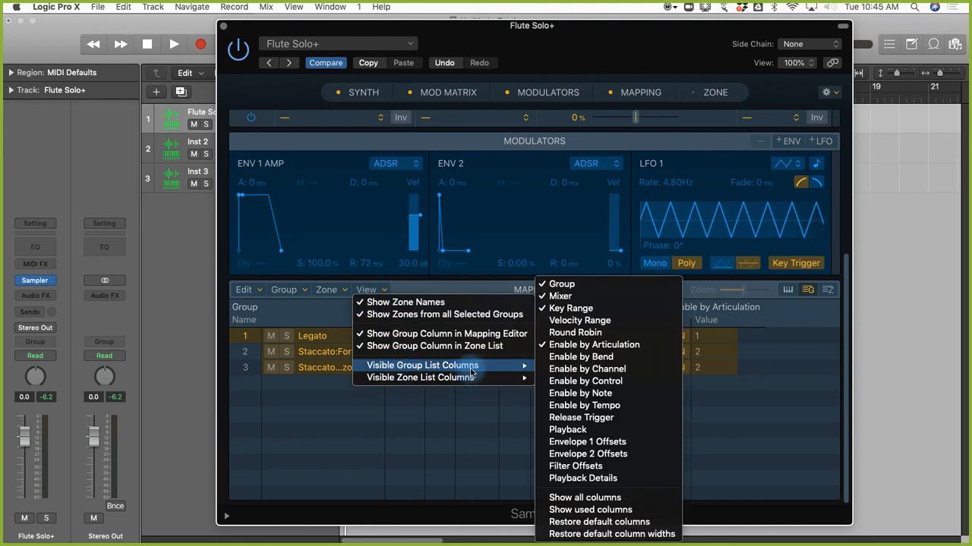
click(584, 320)
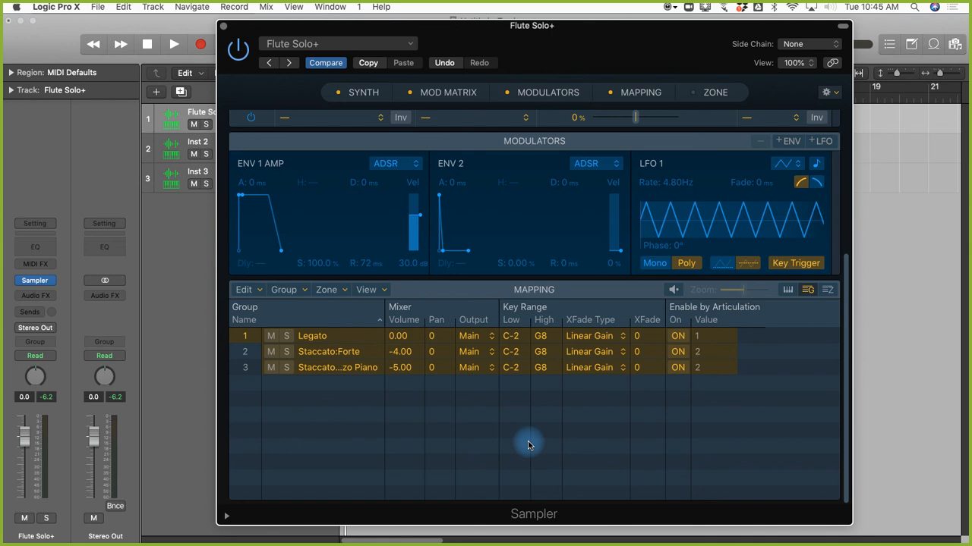
click(383, 291)
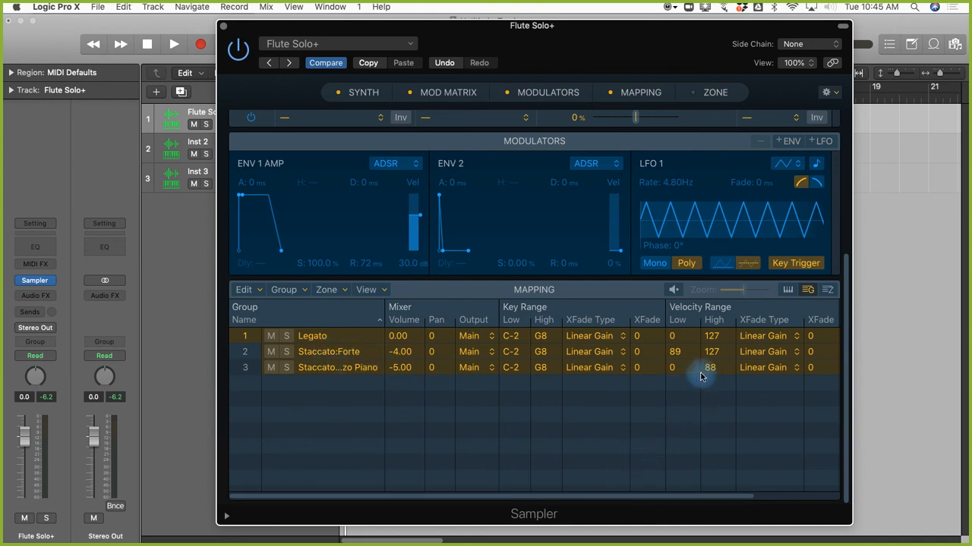
click(673, 370)
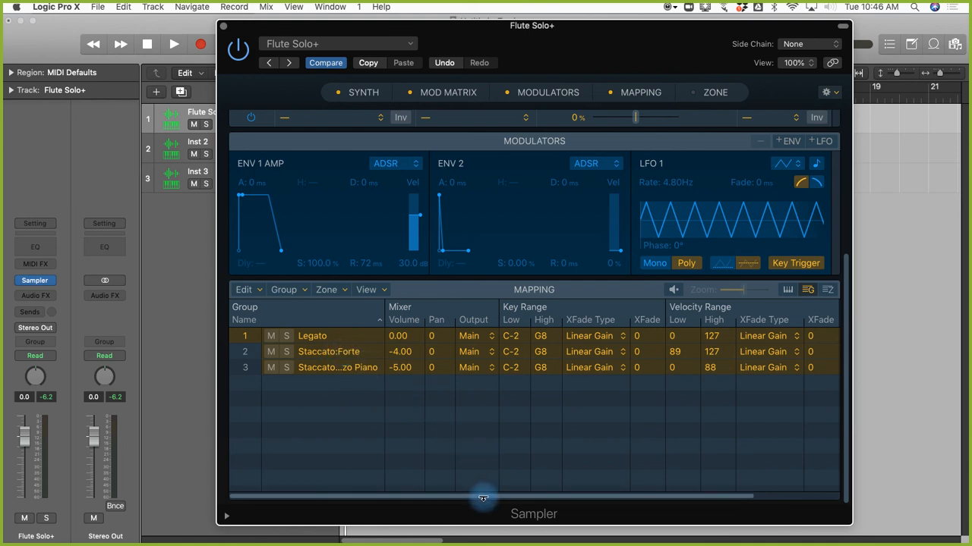
drag(506, 496, 614, 494)
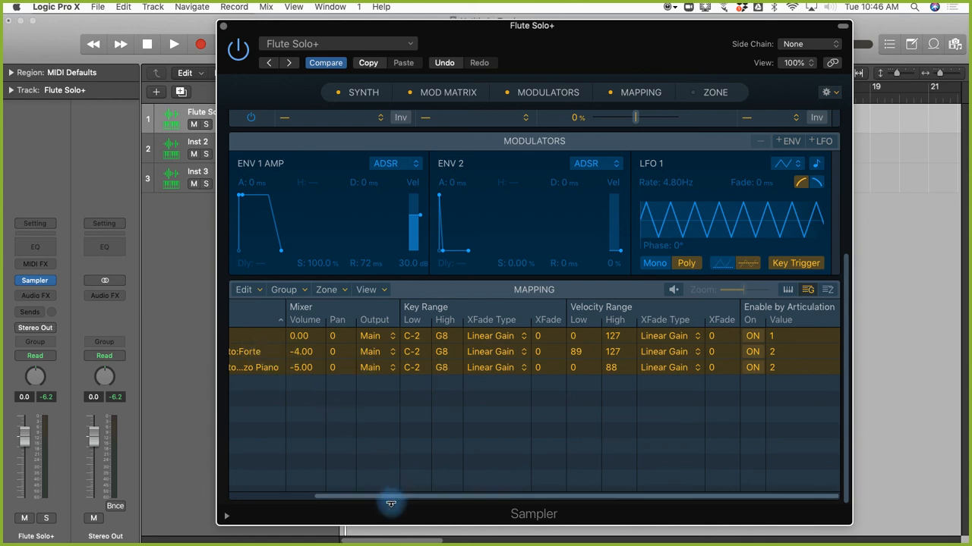
drag(392, 500, 297, 498)
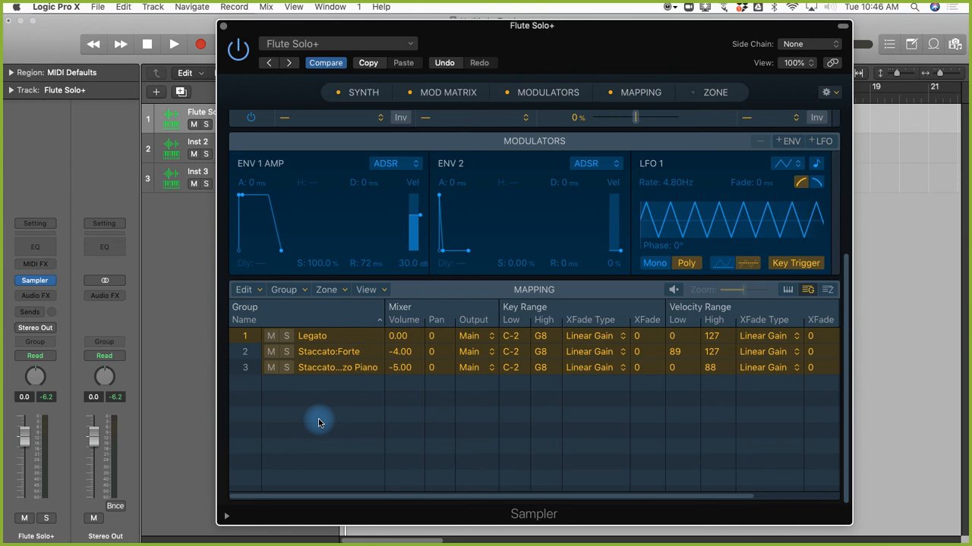
Show the zone list in the mapping area and look through the zones' audio files, pitch keys and key ranges.
click(333, 294)
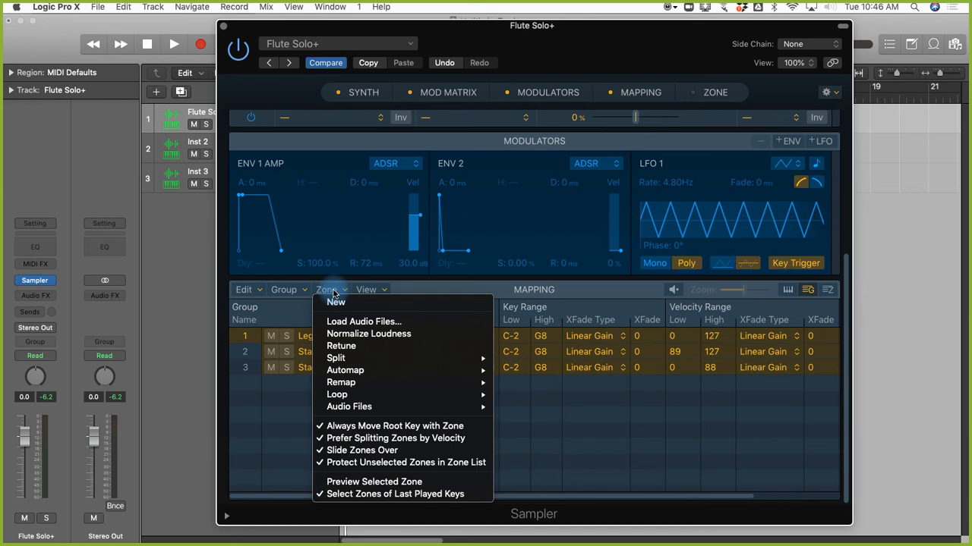
click(333, 292)
click(827, 291)
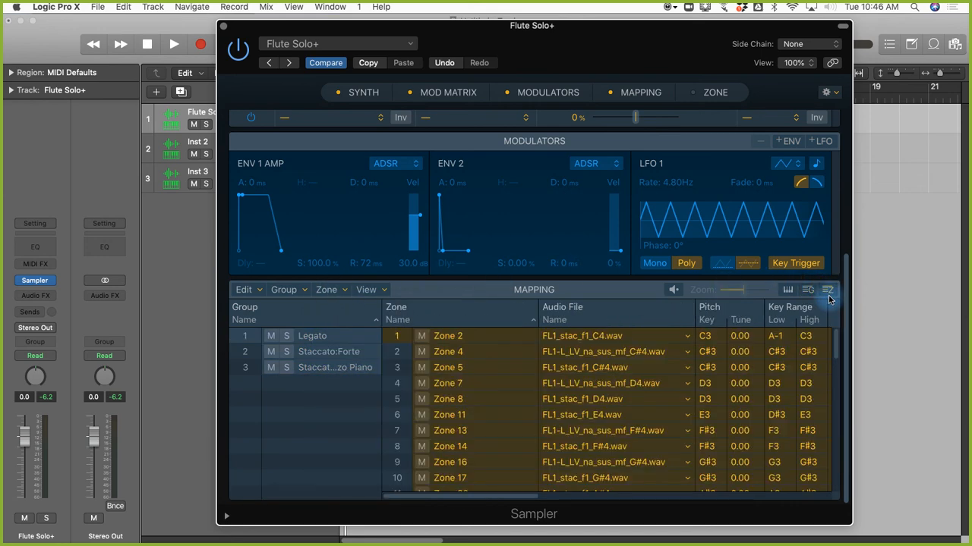
scroll(645, 372, down, 5)
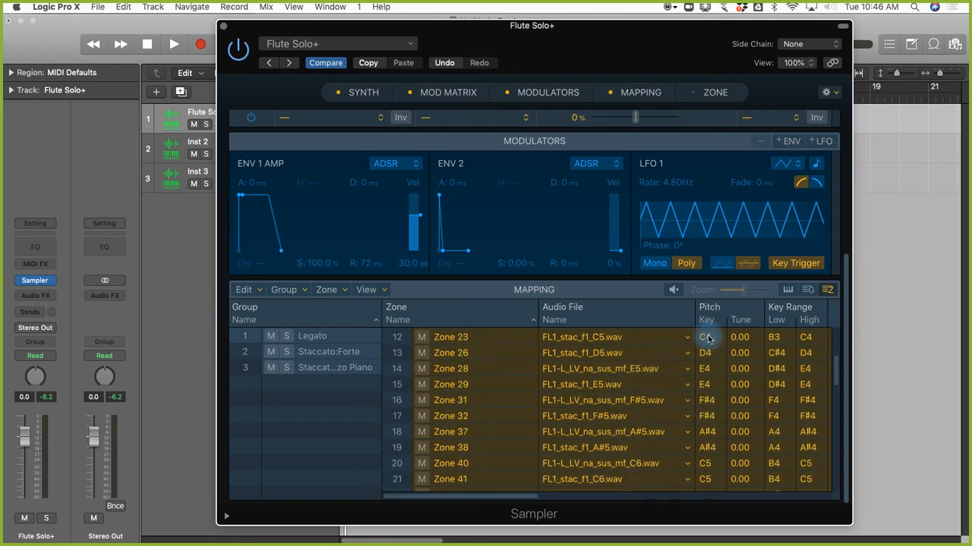
scroll(599, 406, up, 5)
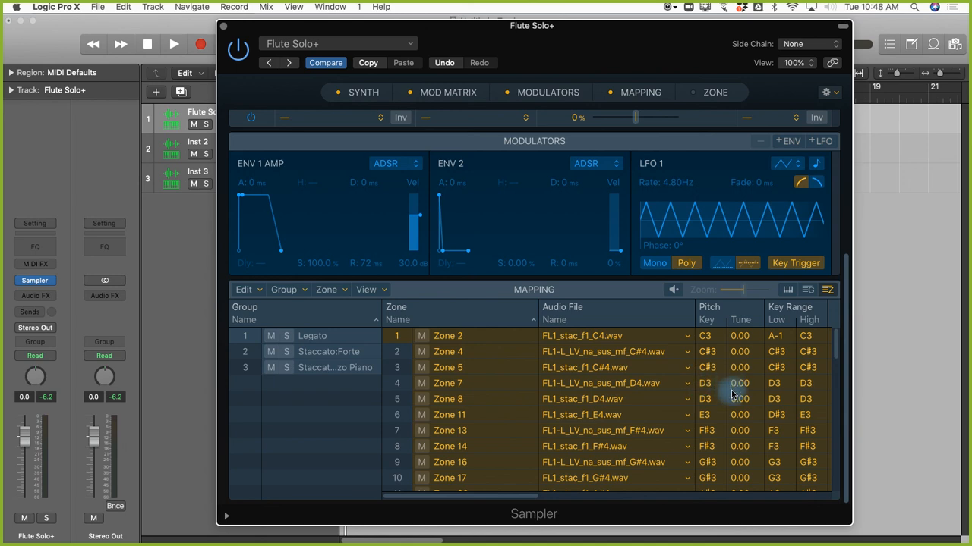
Show the Zone section with its waveform and switch the mapping area to the group list.
click(696, 97)
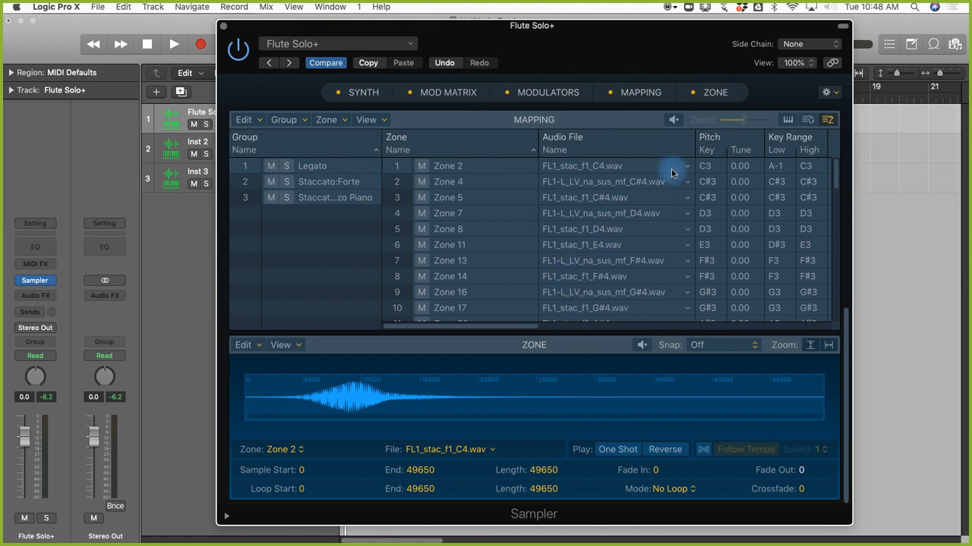
click(814, 119)
click(807, 122)
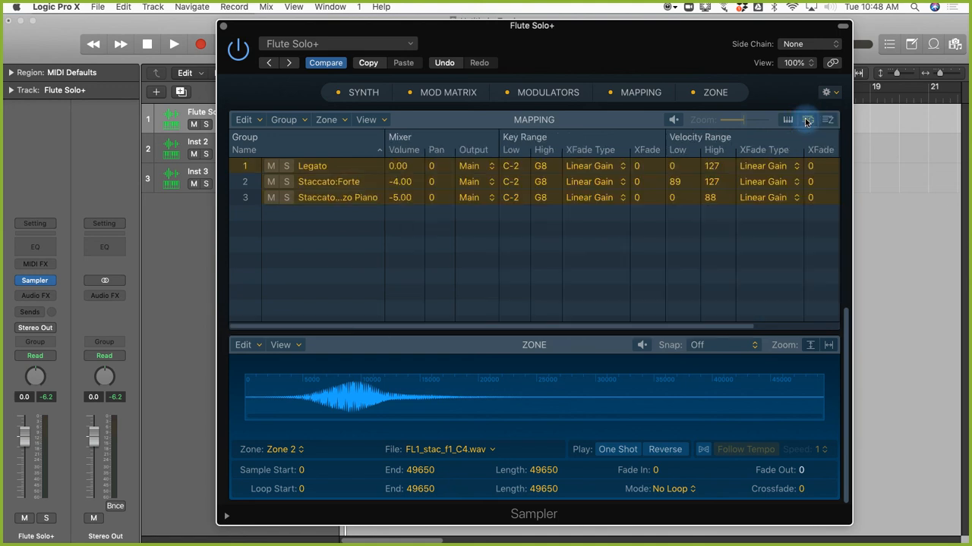
click(331, 122)
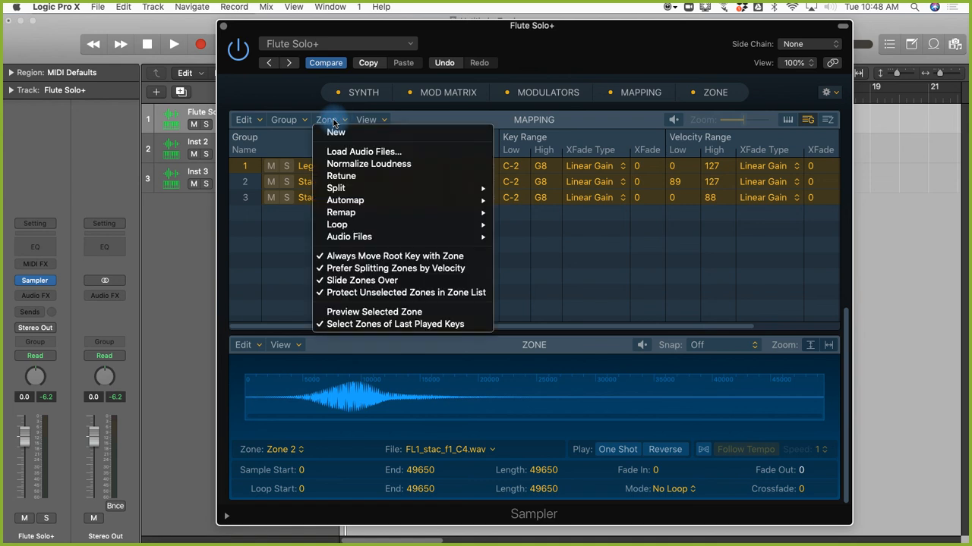
click(333, 121)
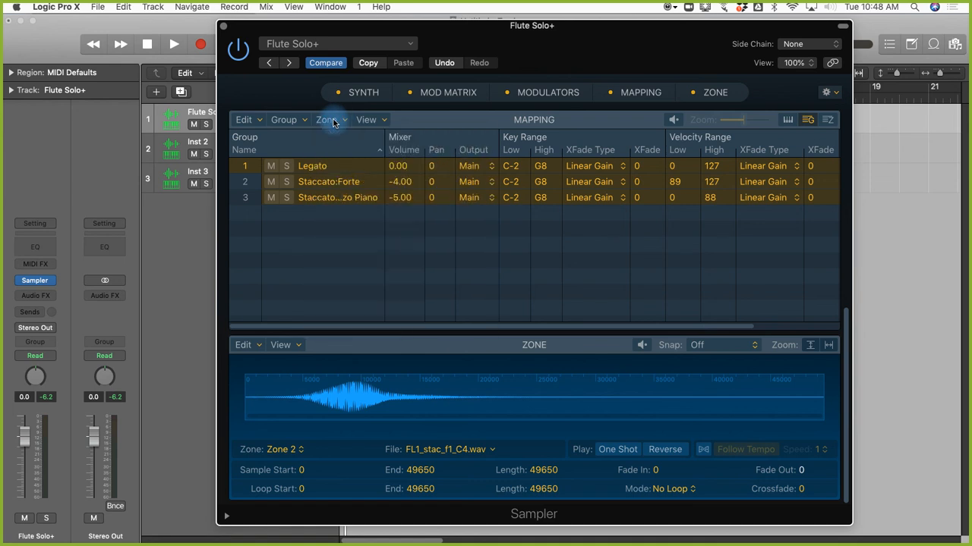
click(298, 346)
click(298, 346)
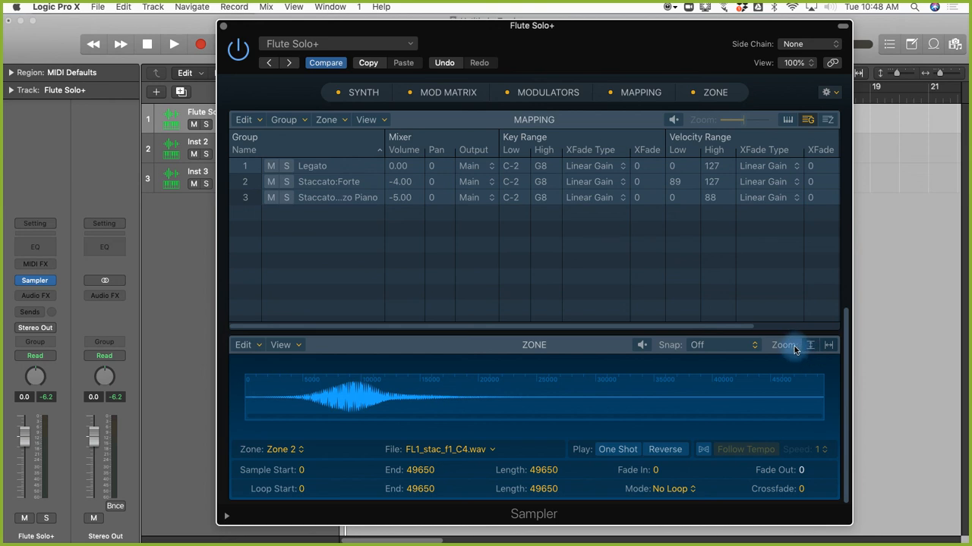
Compare the zone list with the keyboard mapping editor, examining how the zones just above C3 line up with their keys.
click(787, 123)
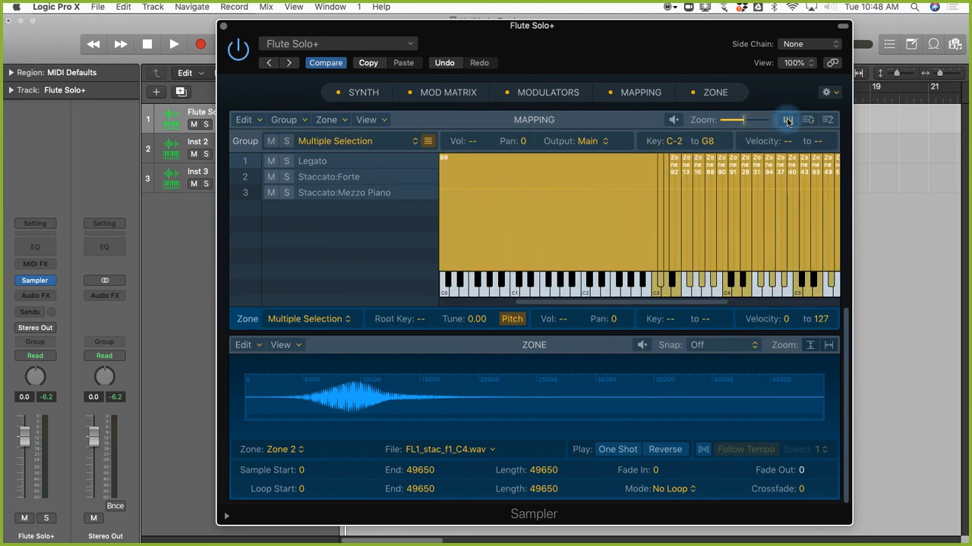
click(828, 121)
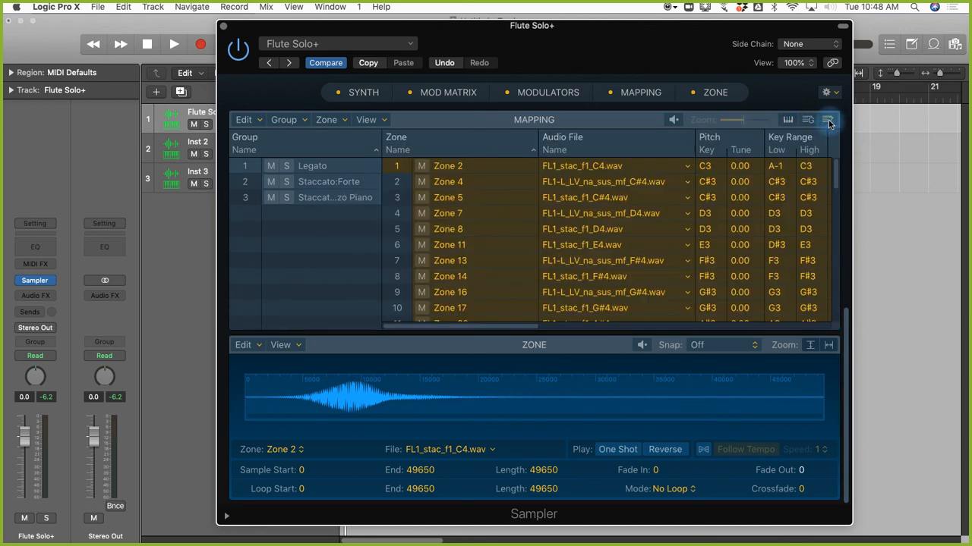
click(787, 121)
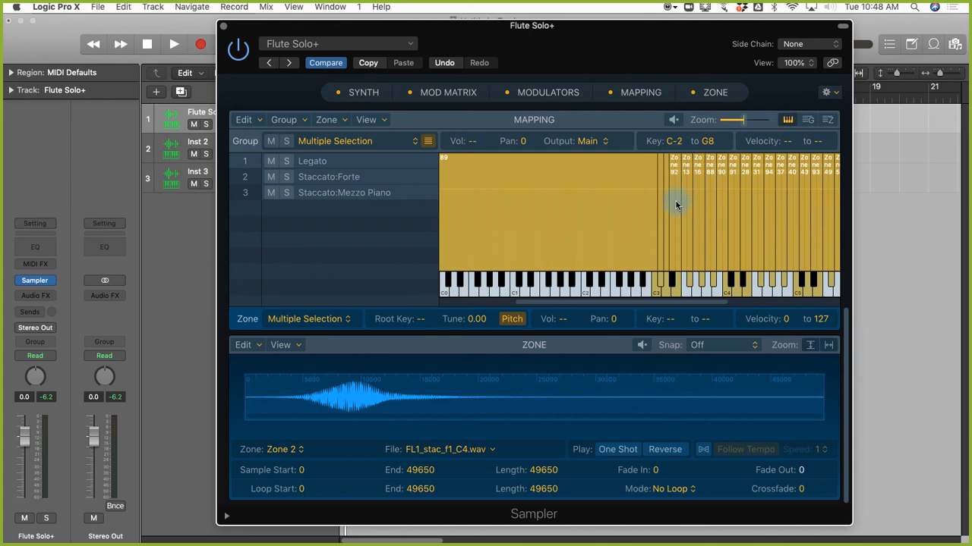
click(665, 290)
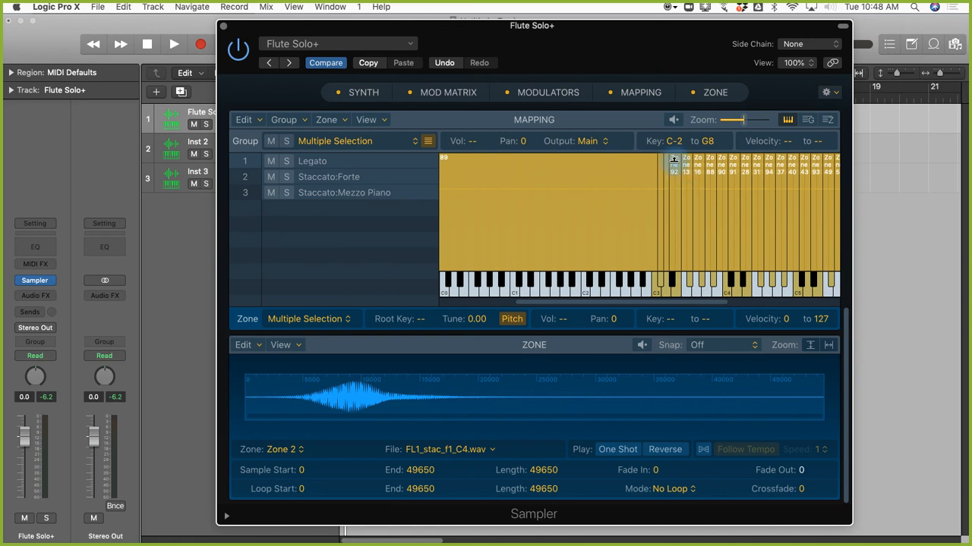
click(676, 291)
click(674, 283)
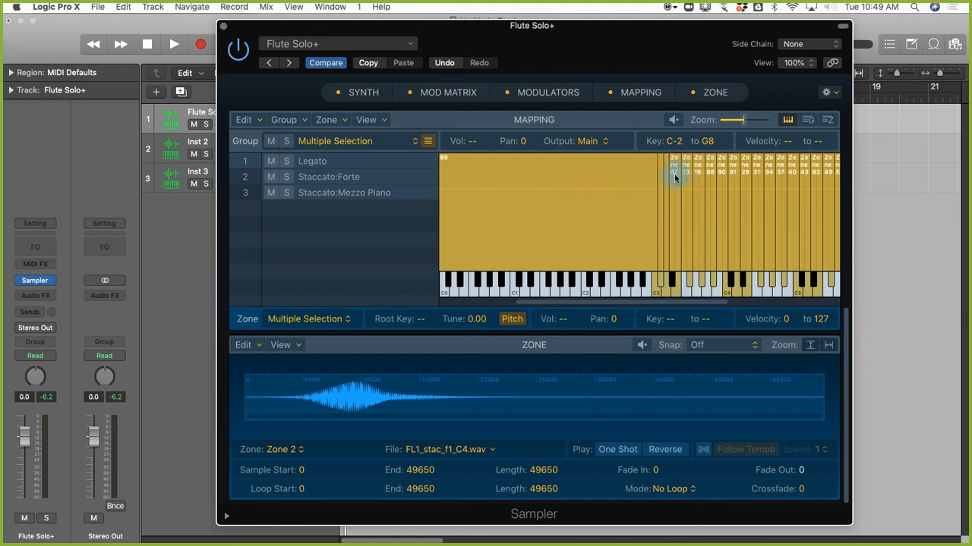
click(674, 283)
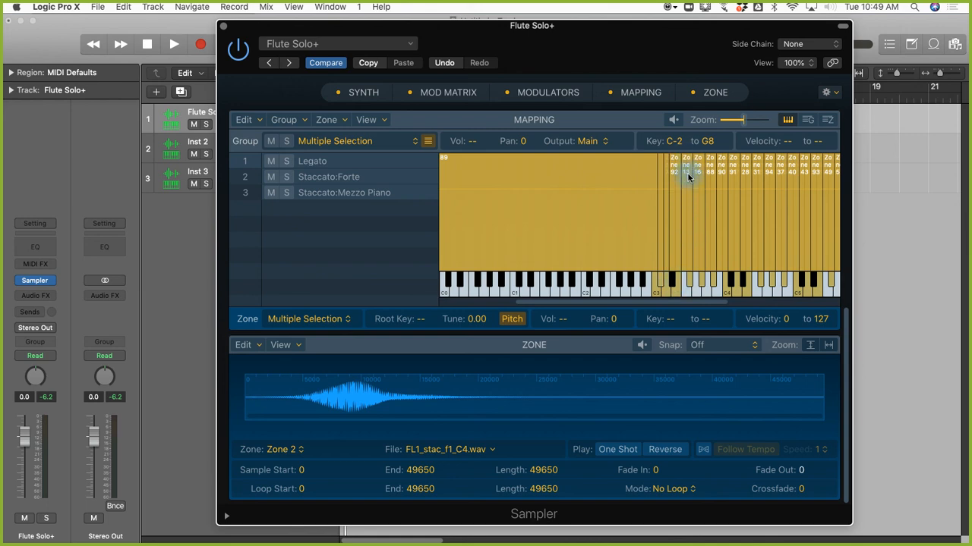
click(675, 280)
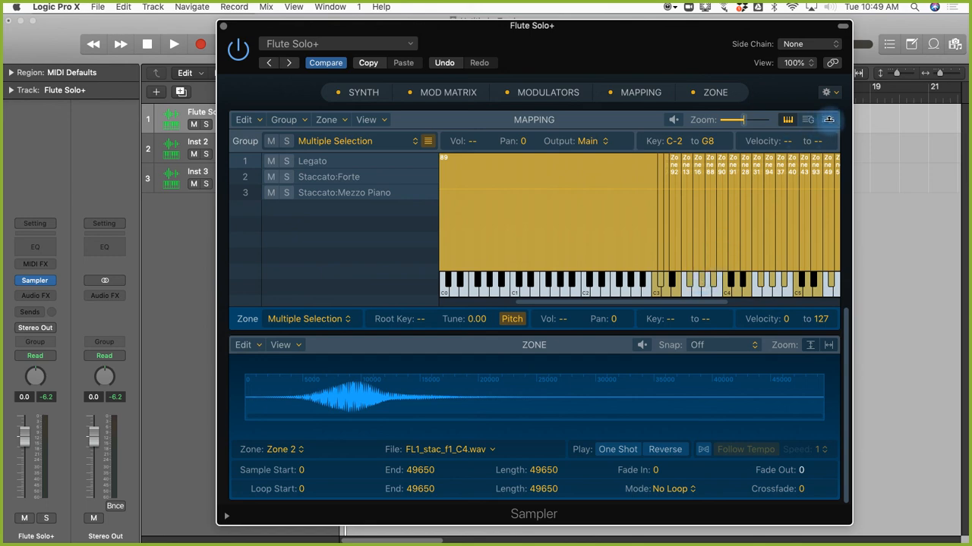
Look through the zone list down to Zone 92's audio file and key range, and match that zone to its keys in the mapping editor.
click(828, 123)
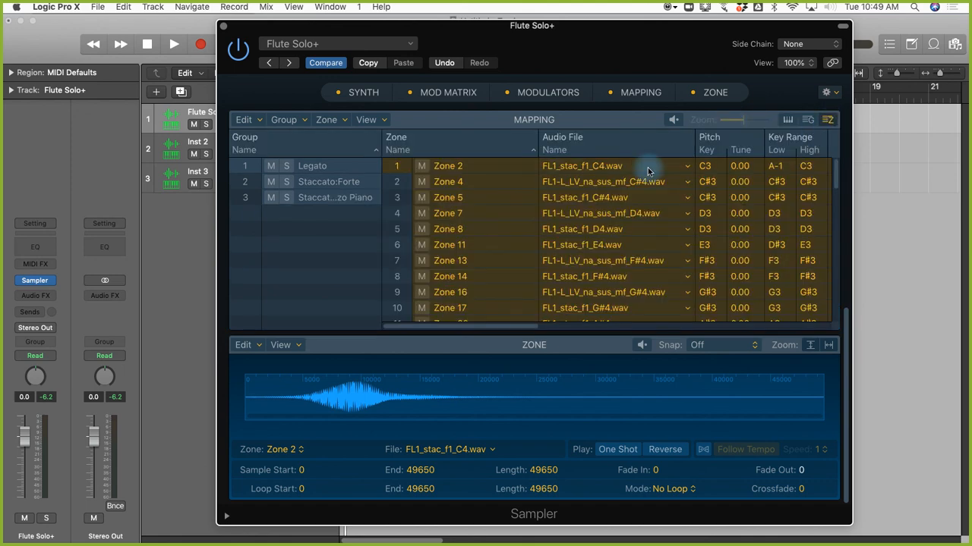
scroll(495, 230, down, 5)
scroll(497, 231, down, 10)
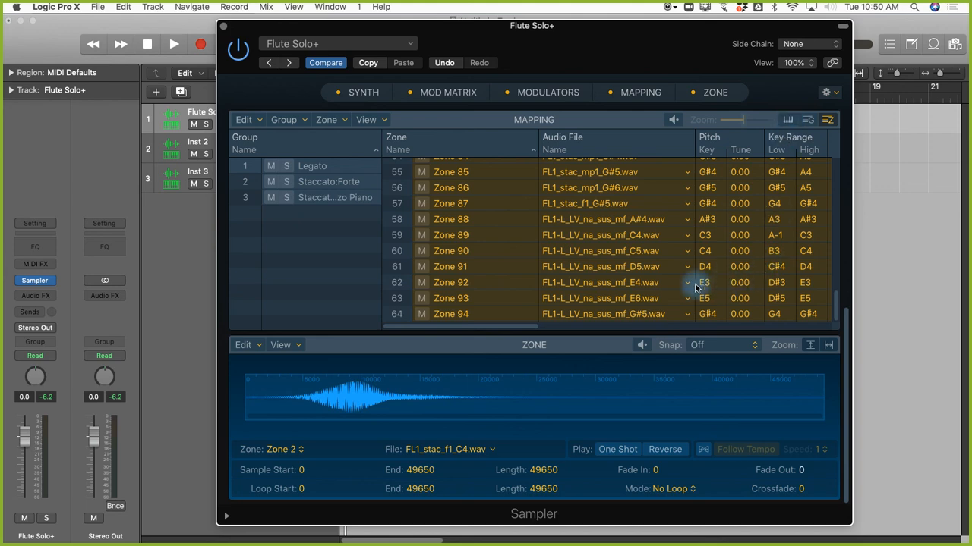
click(787, 119)
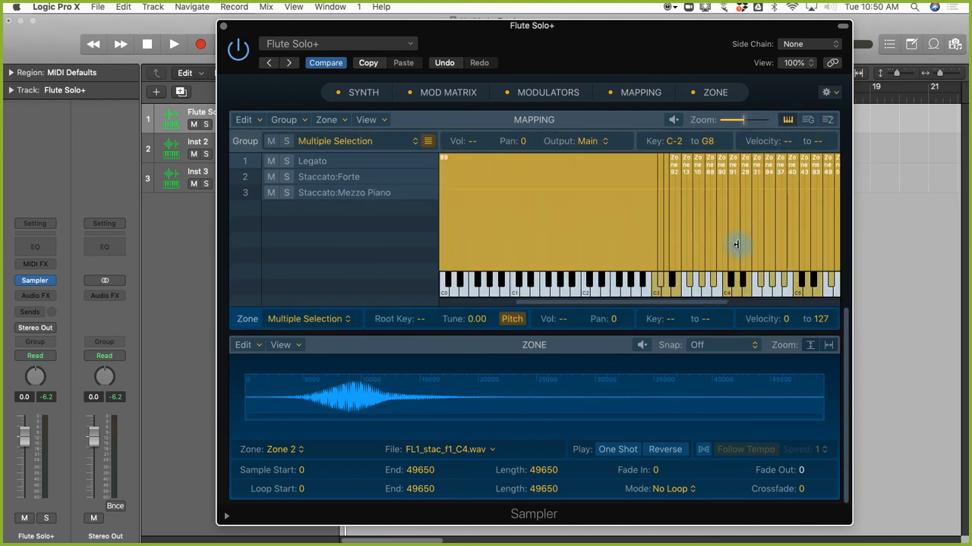
click(675, 280)
Select the Legato, Staccato:Forte and Staccato:Mezzo Piano groups in turn to compare their zones and velocity ranges in the mapping editor.
click(313, 161)
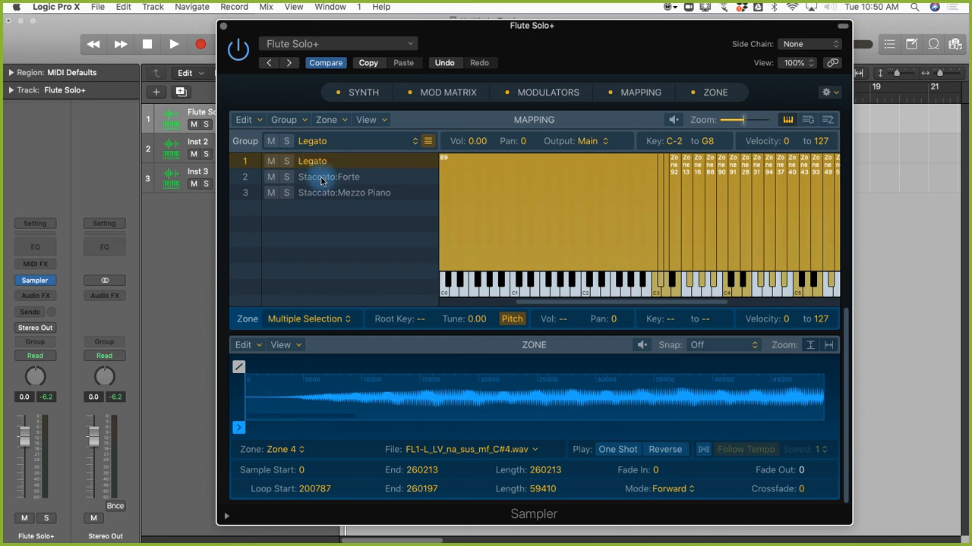
click(320, 178)
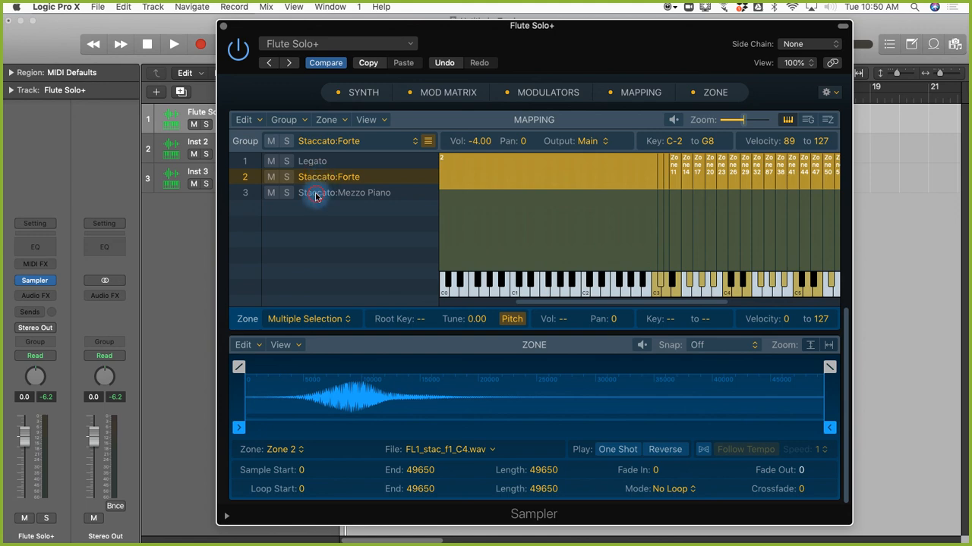
click(316, 195)
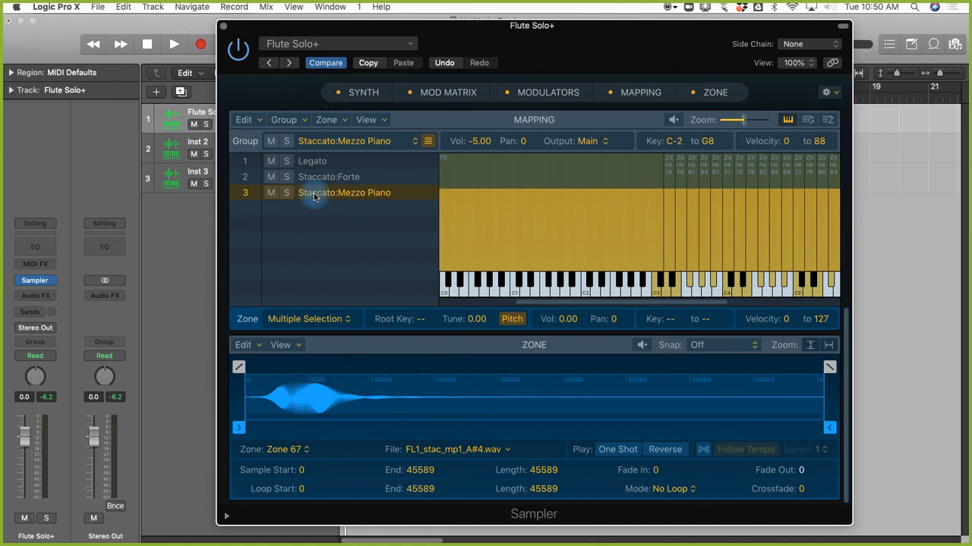
click(315, 196)
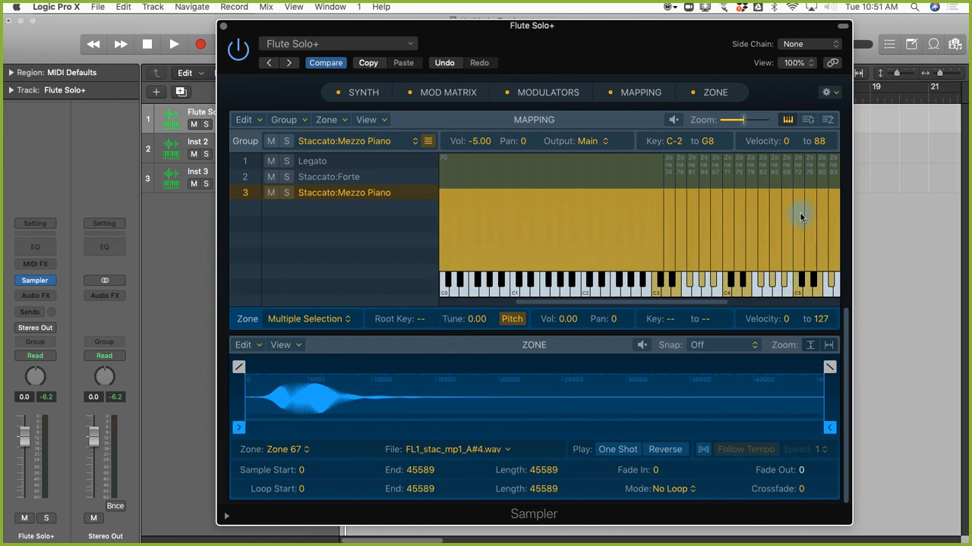
Return to the group list and hide its Velocity Range column, keeping Enable by Articulation shown.
click(809, 120)
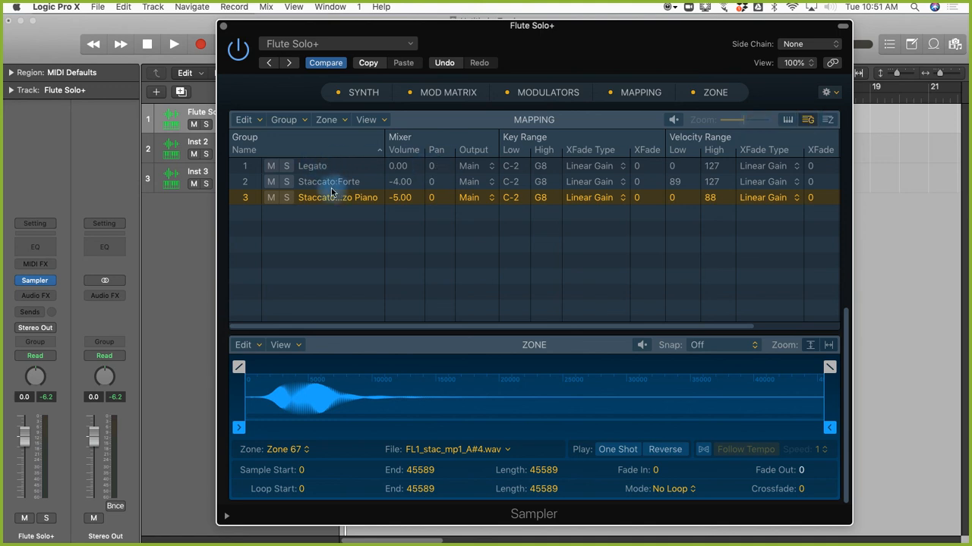
click(382, 121)
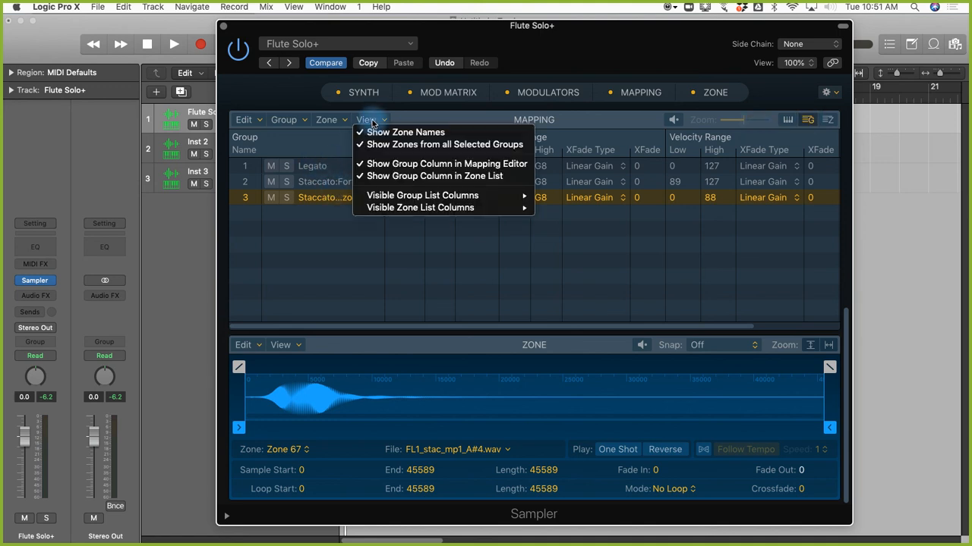
mouse_move(394, 198)
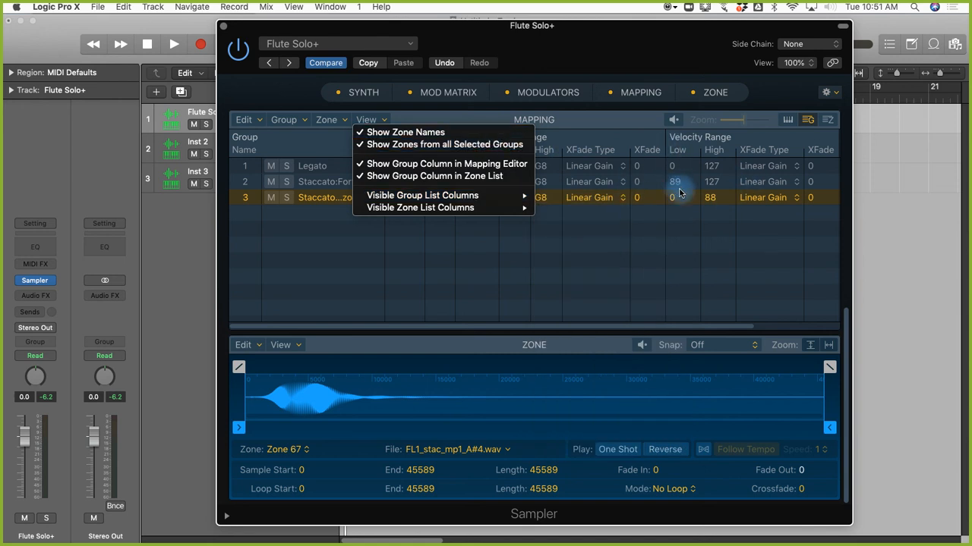
mouse_move(483, 194)
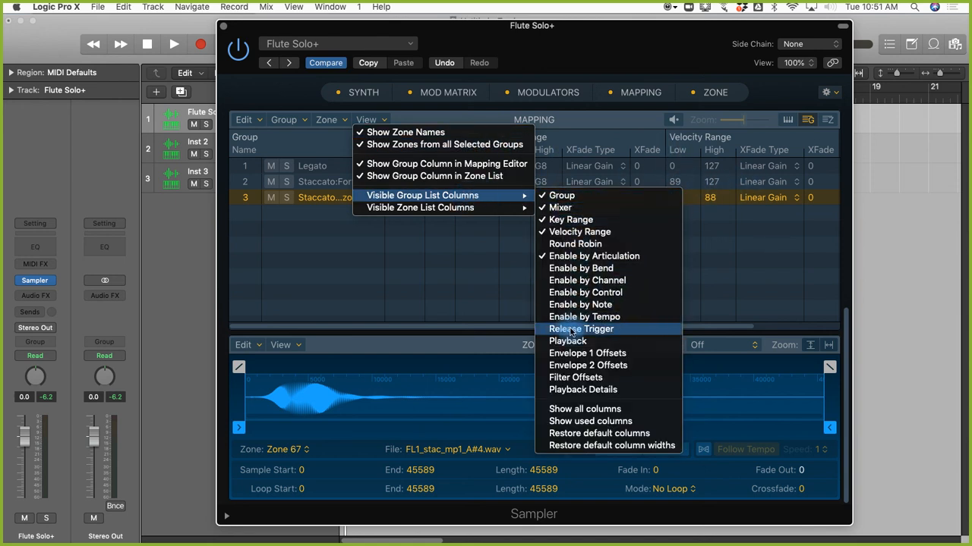
click(581, 232)
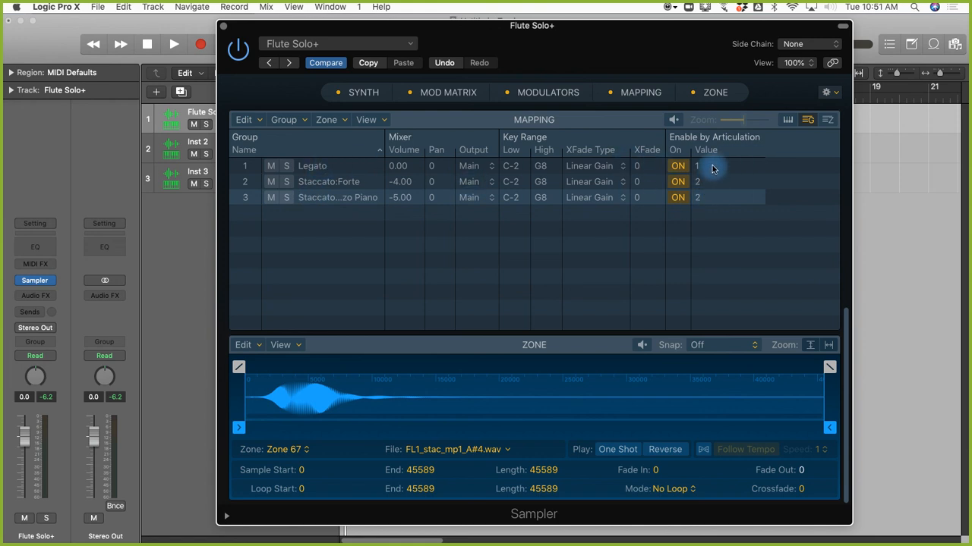
Close the Sampler window and expand the Flute Solo+ track parameters in the Inspector.
click(223, 28)
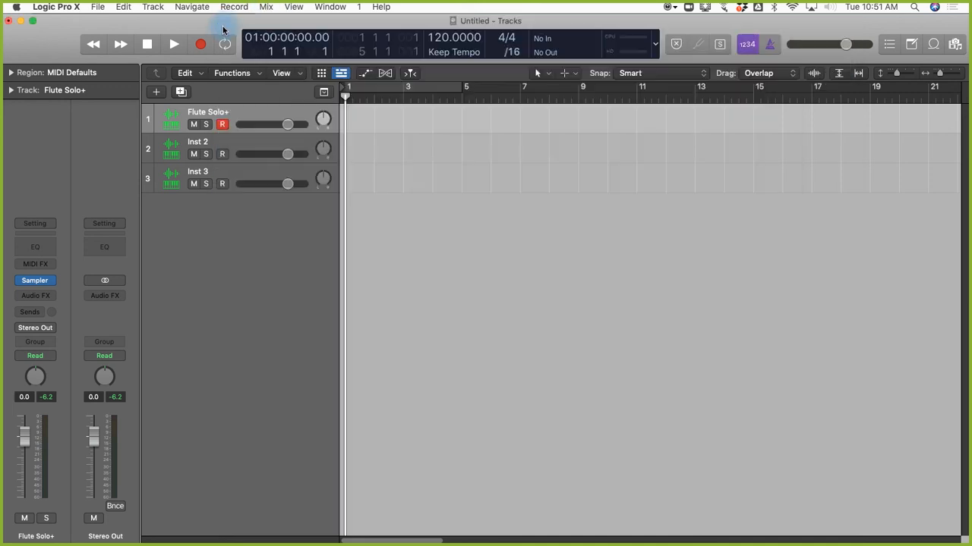
click(10, 90)
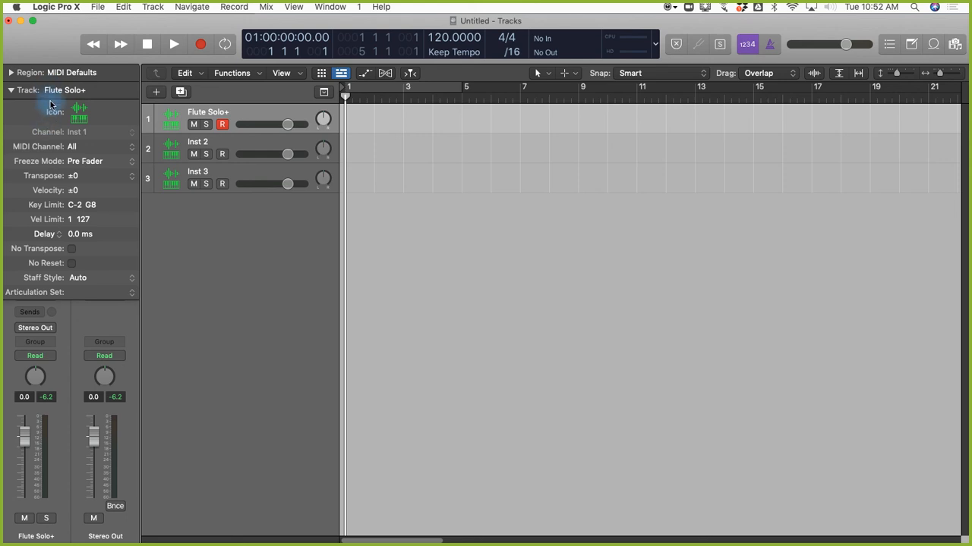
Hide and show the Inspector twice.
click(289, 7)
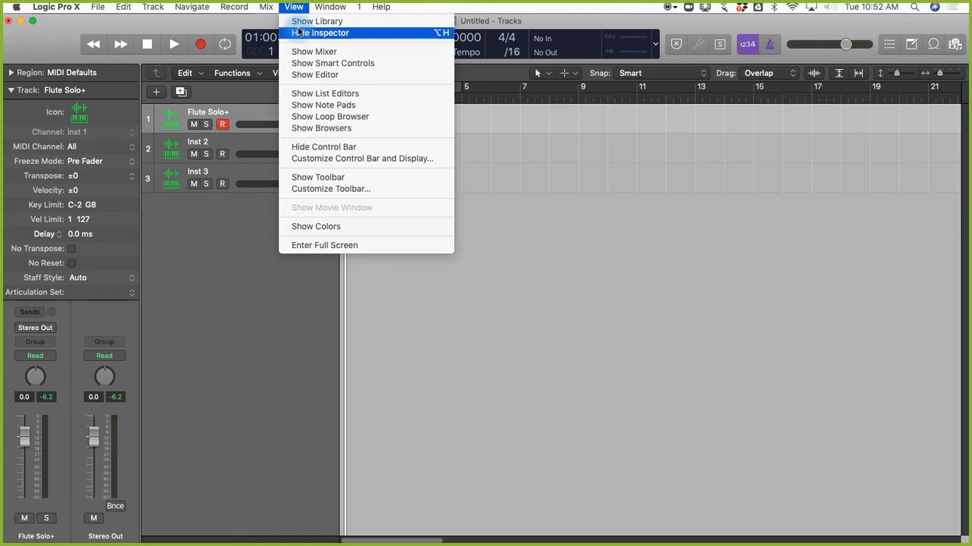
click(320, 33)
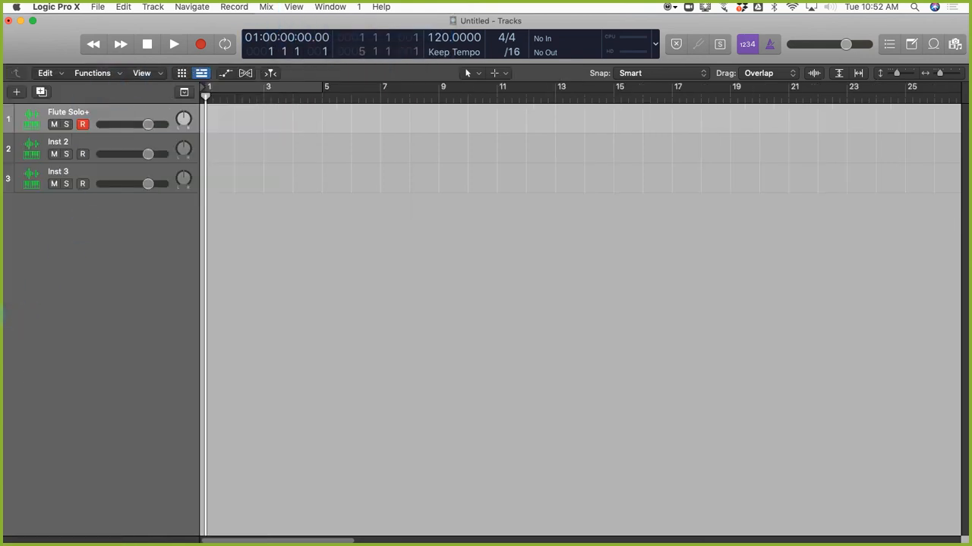
click(291, 6)
click(293, 7)
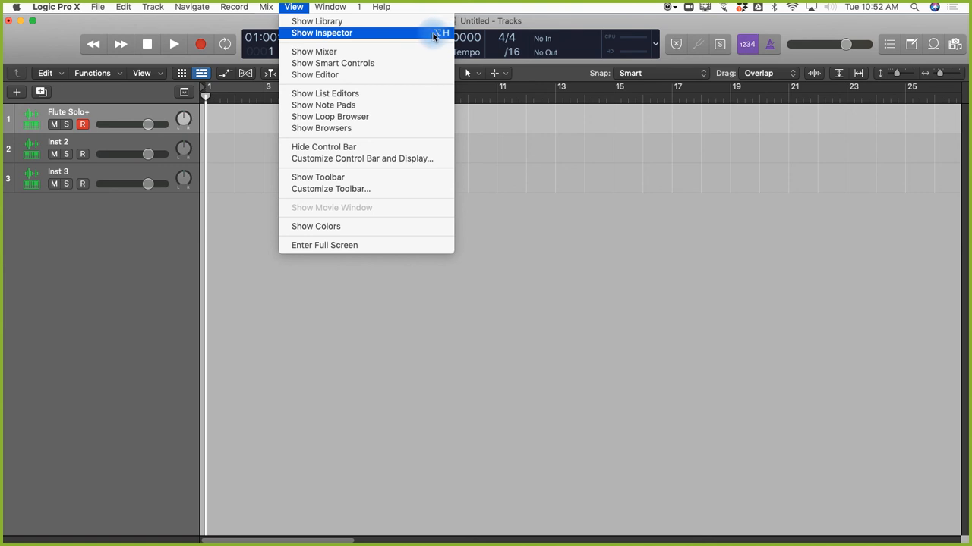
click(337, 34)
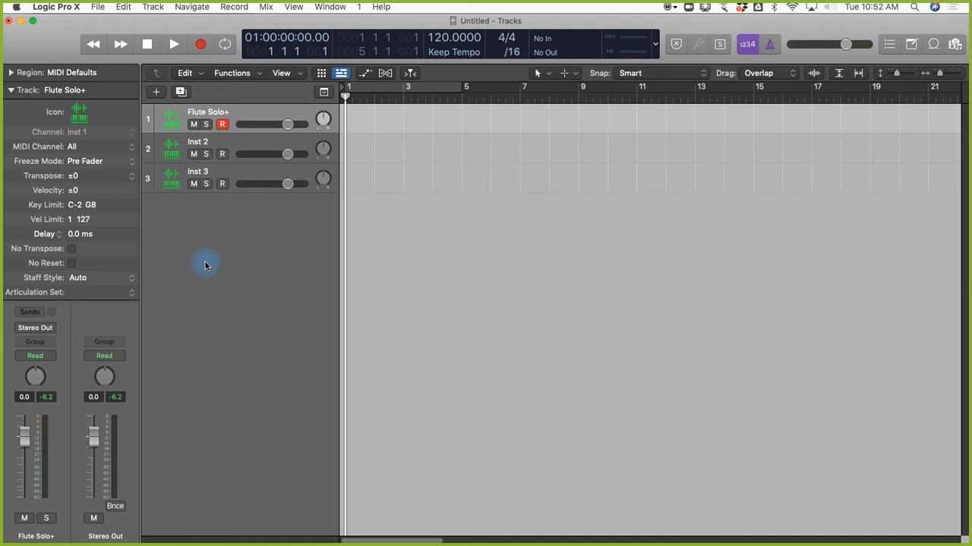
key(alt+h)
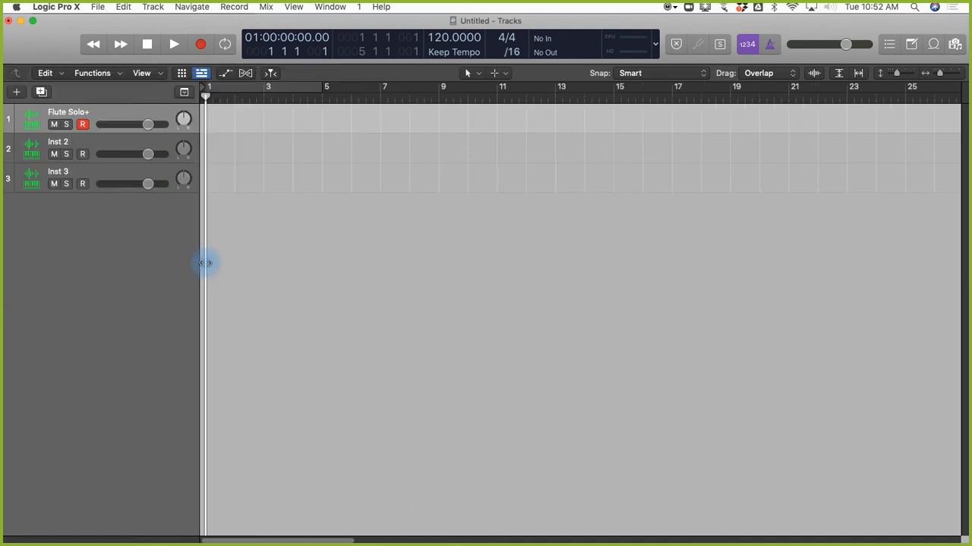
key(alt+h)
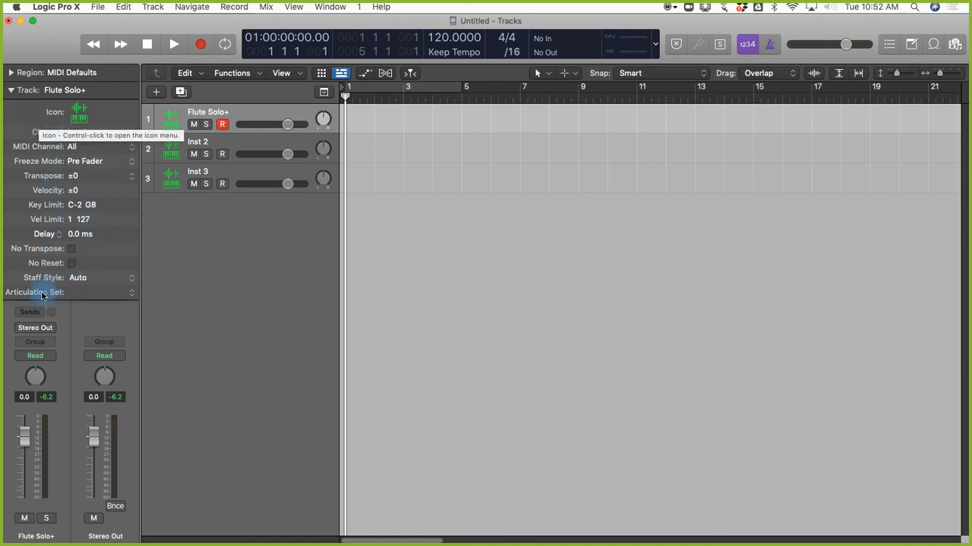
Create a new articulation set for the Flute Solo+ track and open its articulation editor.
click(87, 297)
click(87, 297)
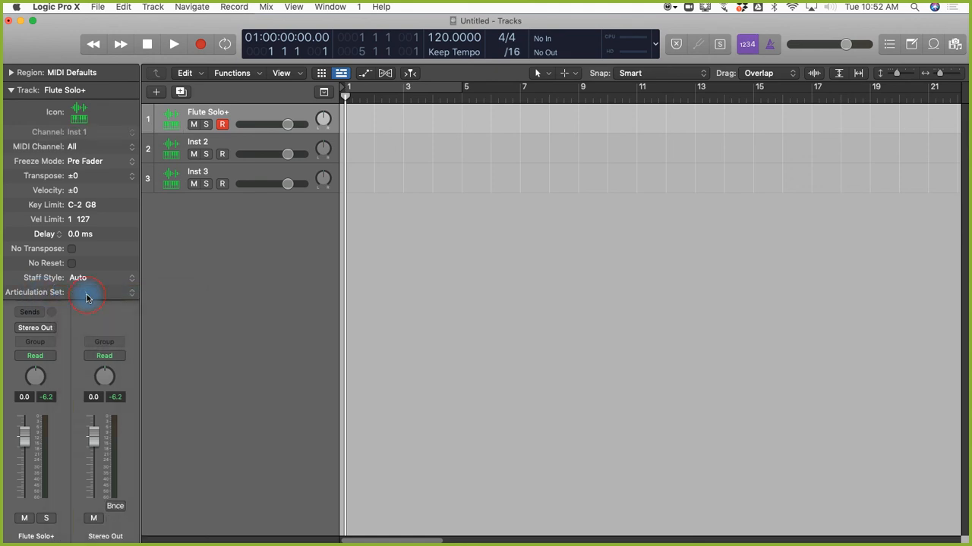
click(86, 298)
click(87, 297)
click(86, 297)
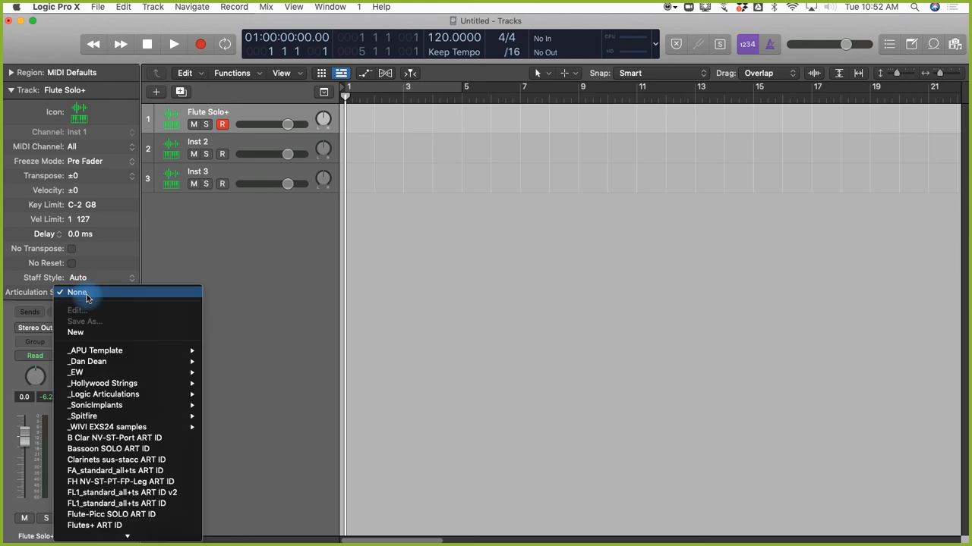
click(76, 334)
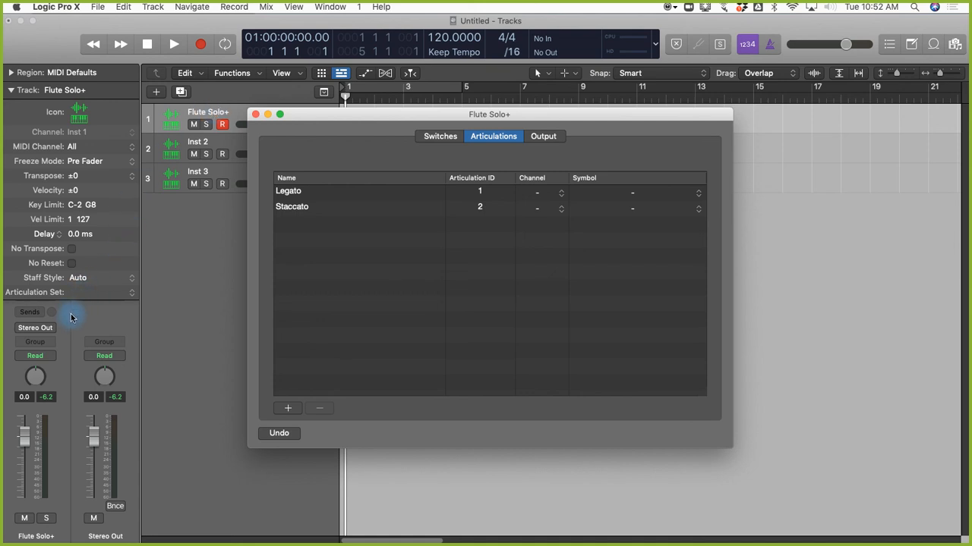
Reopen the Flute Solo+ articulation set's editor, check the Legato and Staccato names and IDs, and close it.
click(11, 92)
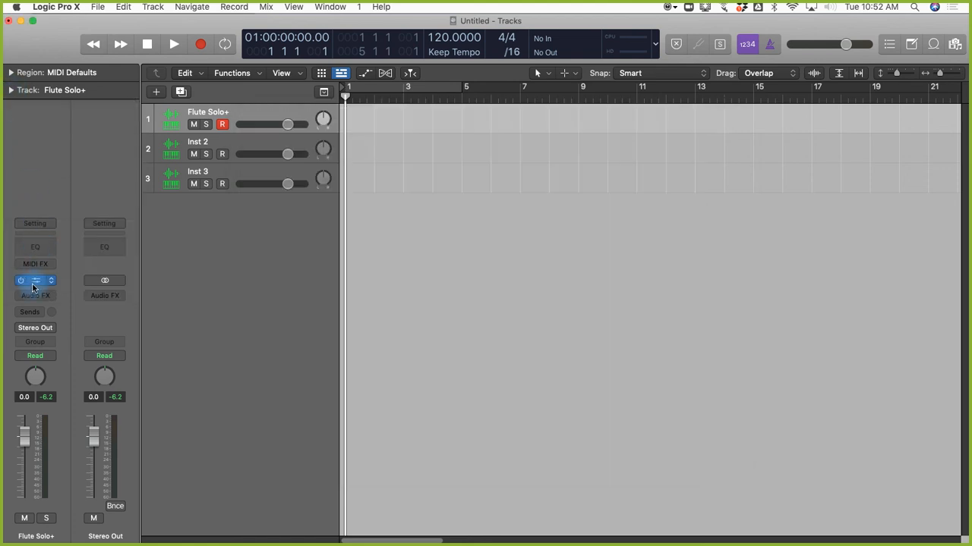
click(12, 90)
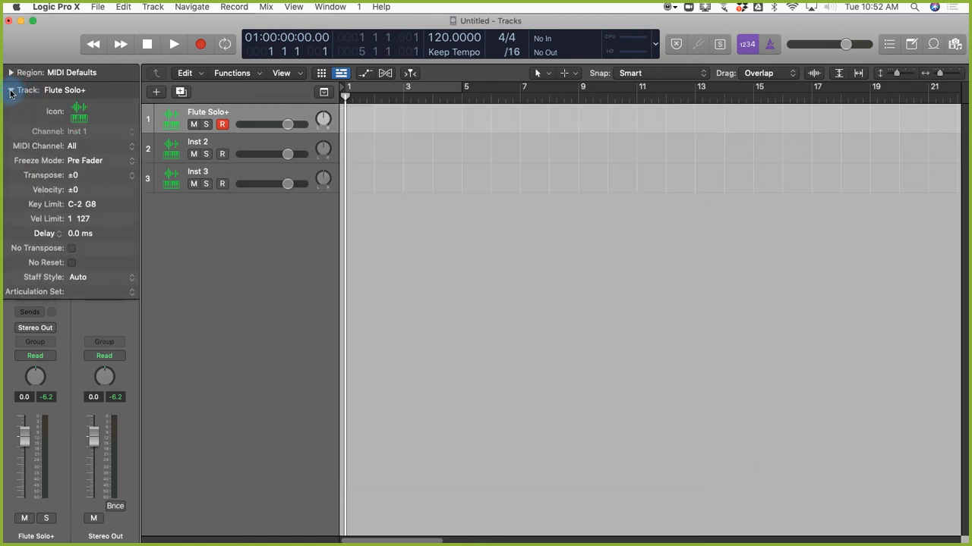
click(85, 294)
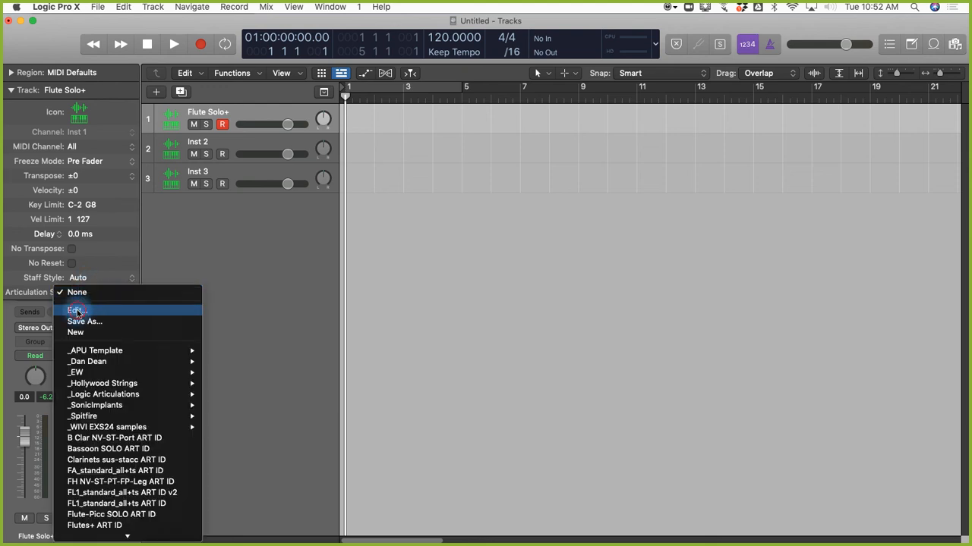
click(77, 312)
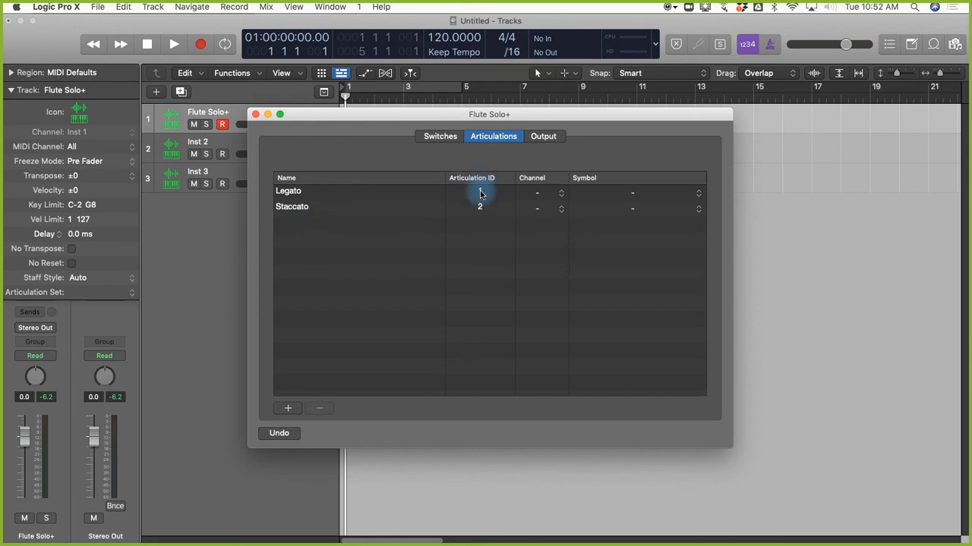
double_click(289, 191)
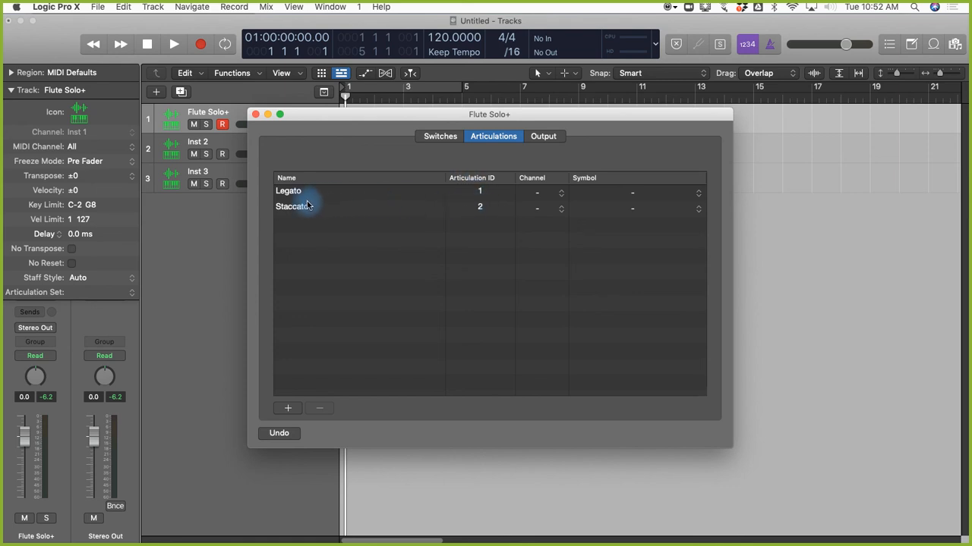
click(256, 114)
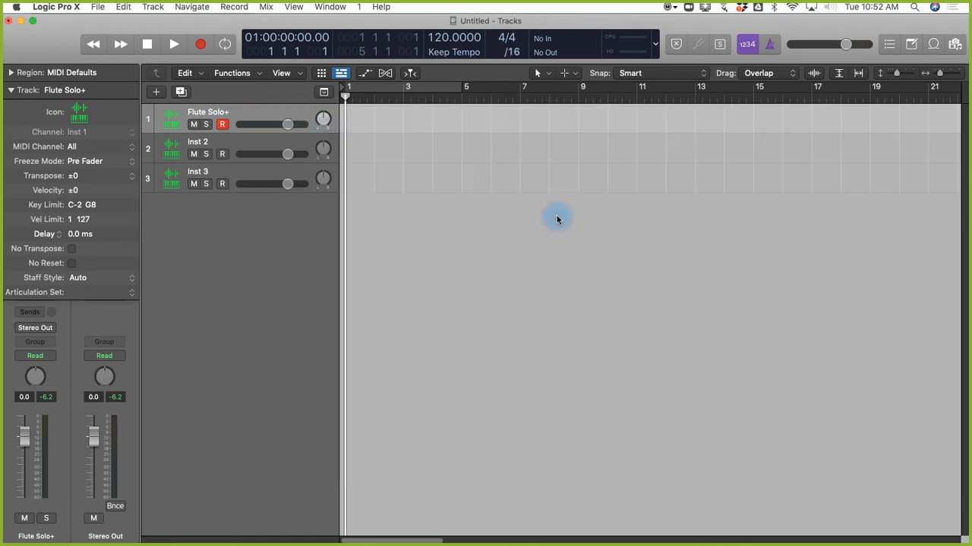
Record a melodic phrase of about four bars on the Flute Solo+ track from the project start.
key(Return)
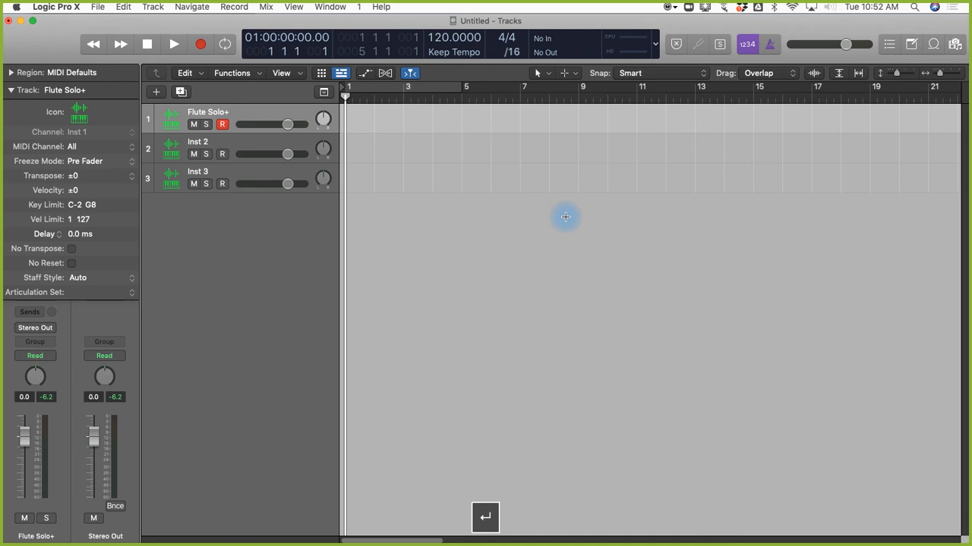
key(super+space)
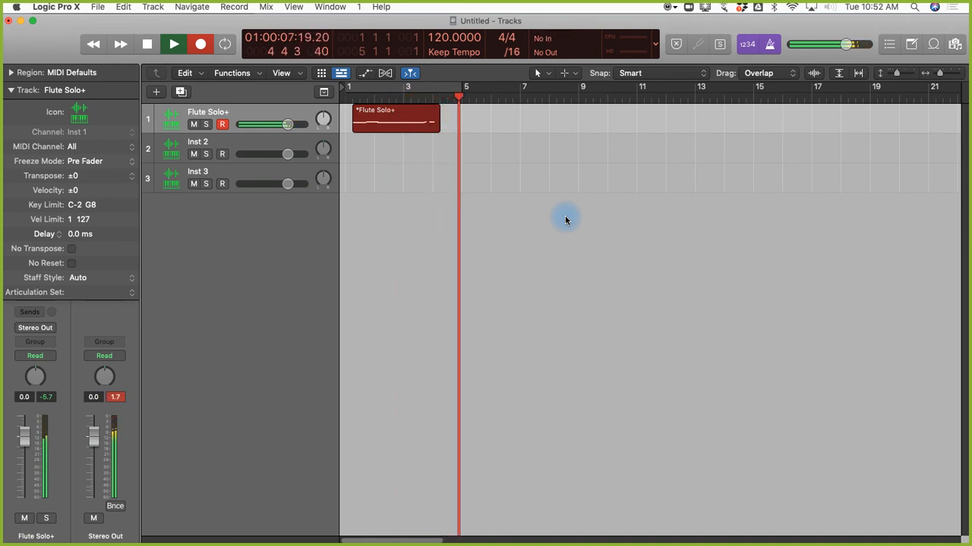
key(space)
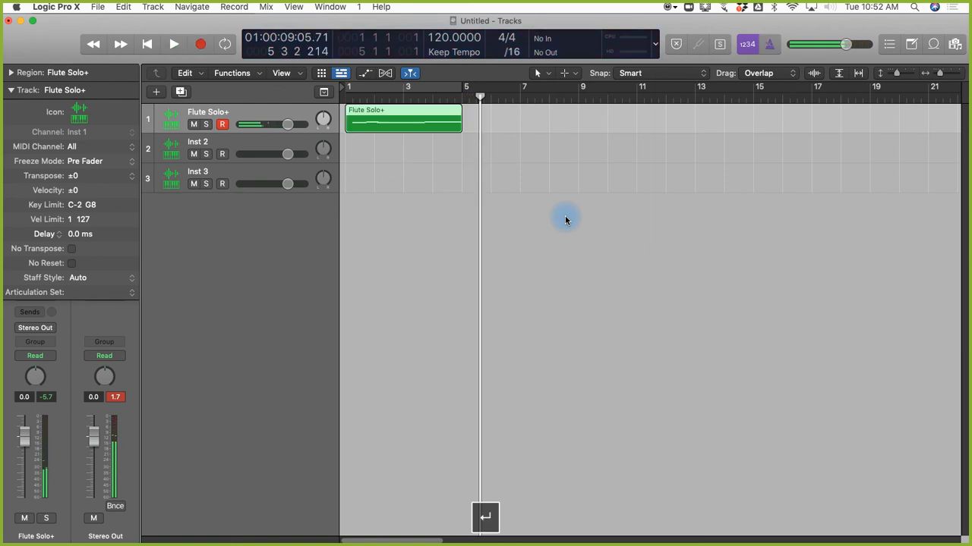
Open the recorded region in the Score Editor, select all its notes, and turn off automatic zoom.
key(super+3)
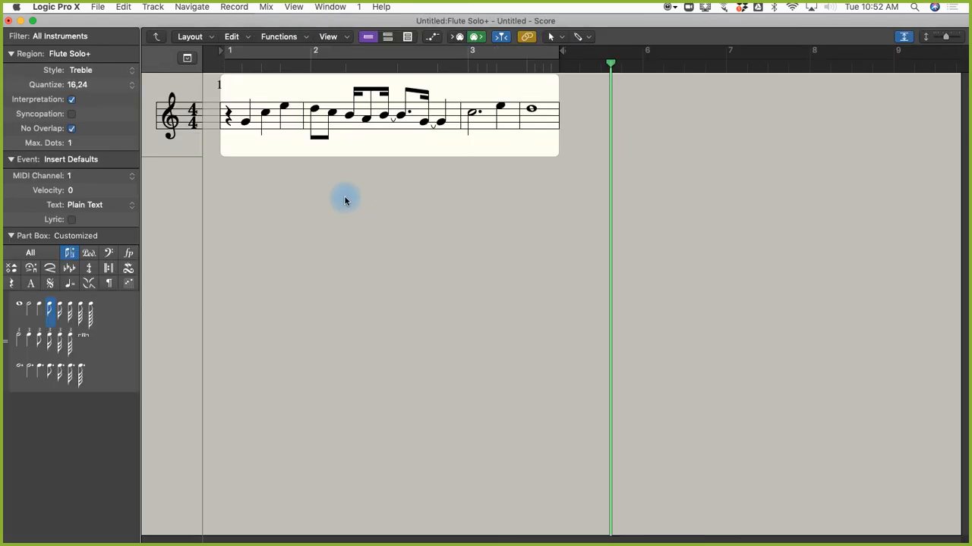
key(super+a)
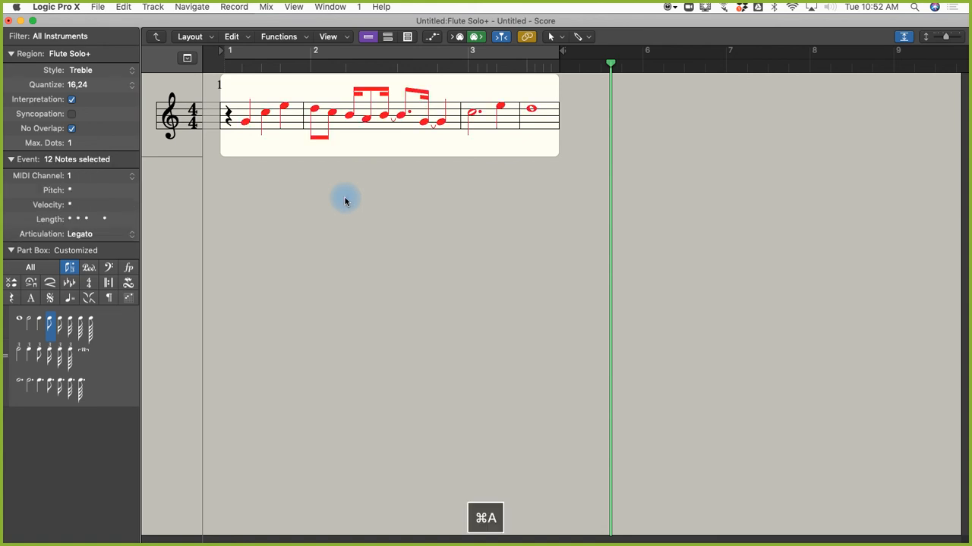
right_click(246, 134)
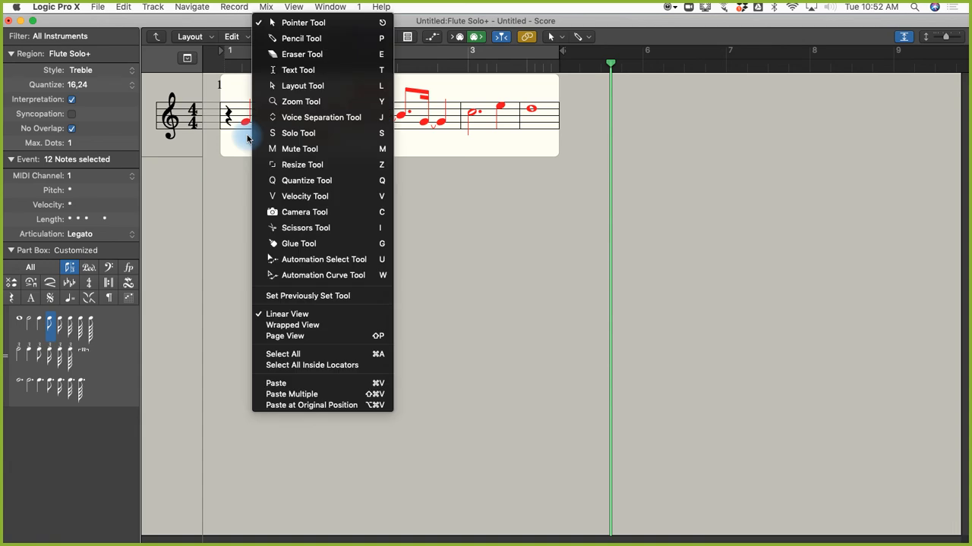
click(300, 86)
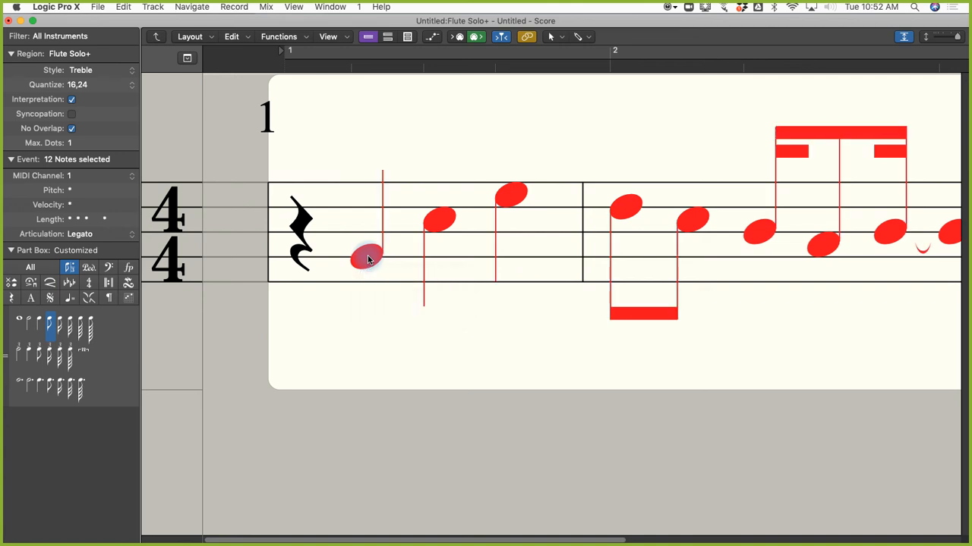
click(903, 38)
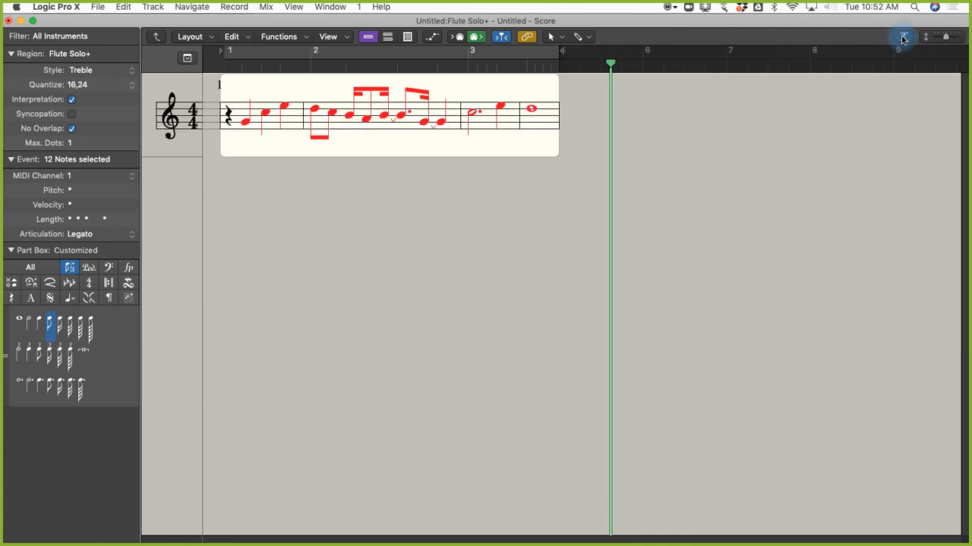
Quantize all selected notes to 1/8 Note with the Quantize Tool, return to the Pointer Tool, and deselect the notes.
right_click(243, 141)
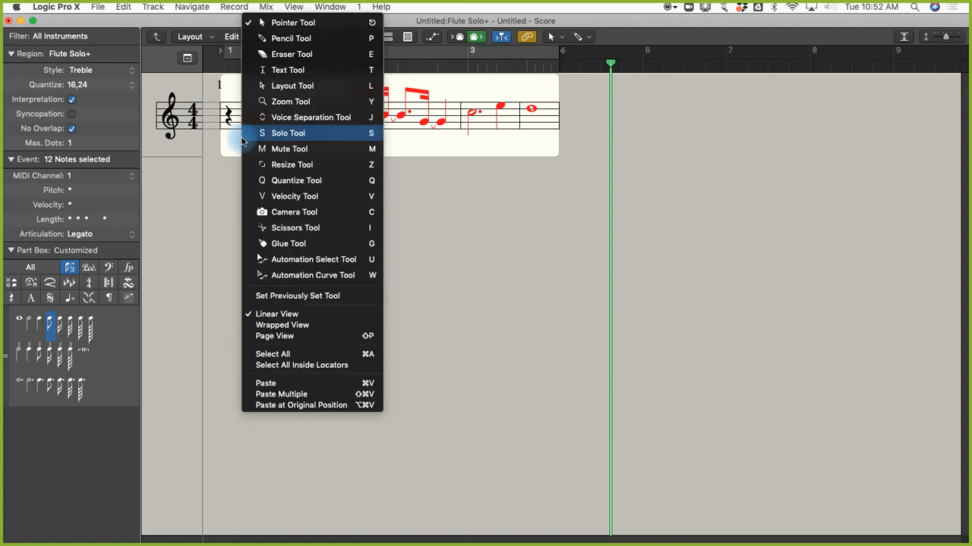
click(274, 183)
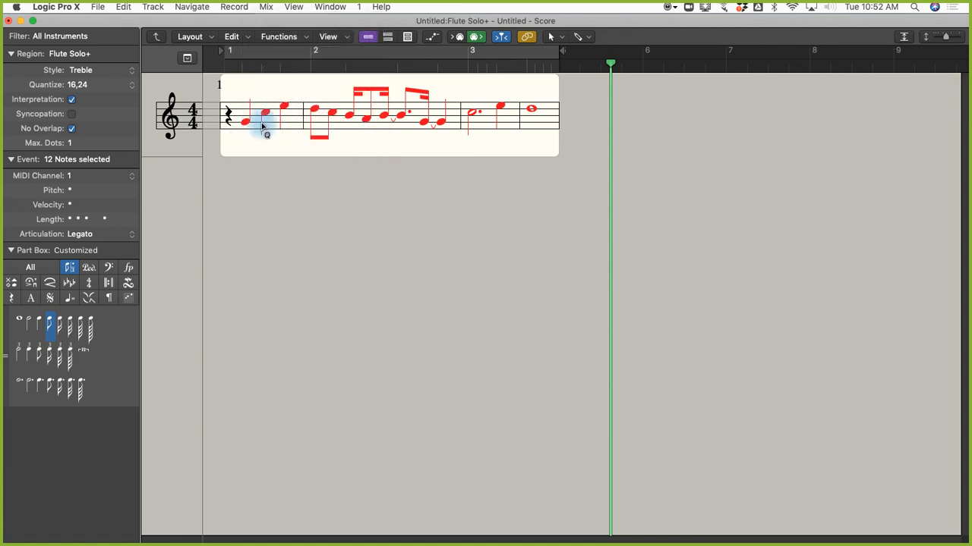
click(245, 124)
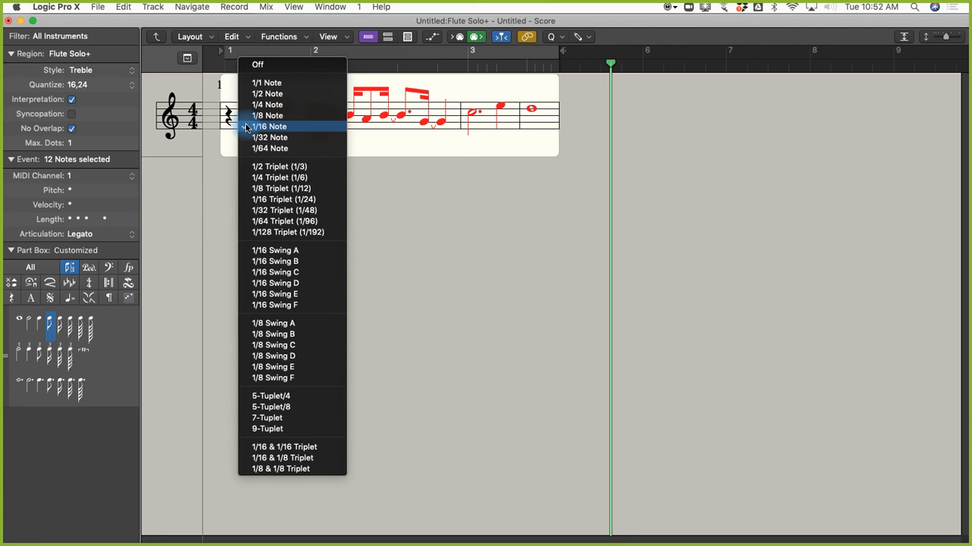
click(261, 115)
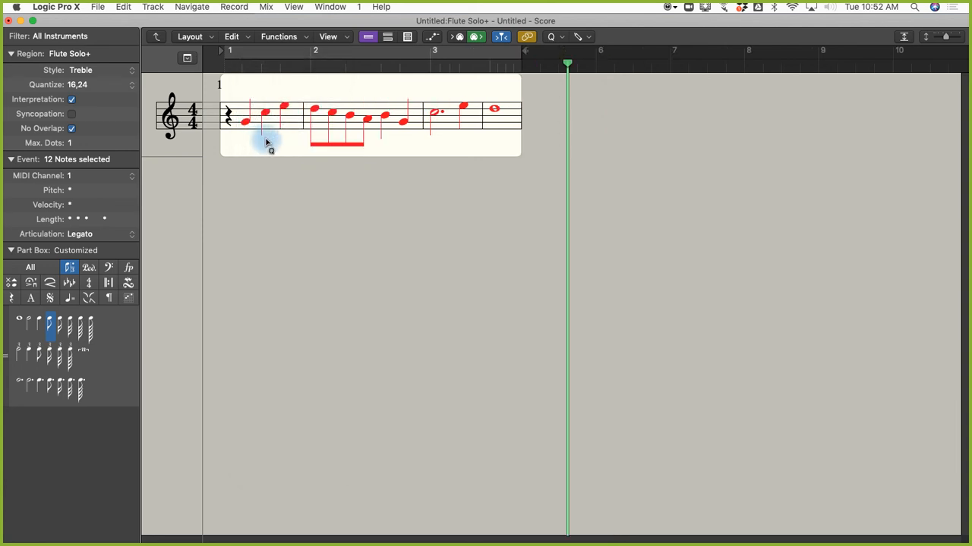
key(Escape)
key(Escape)
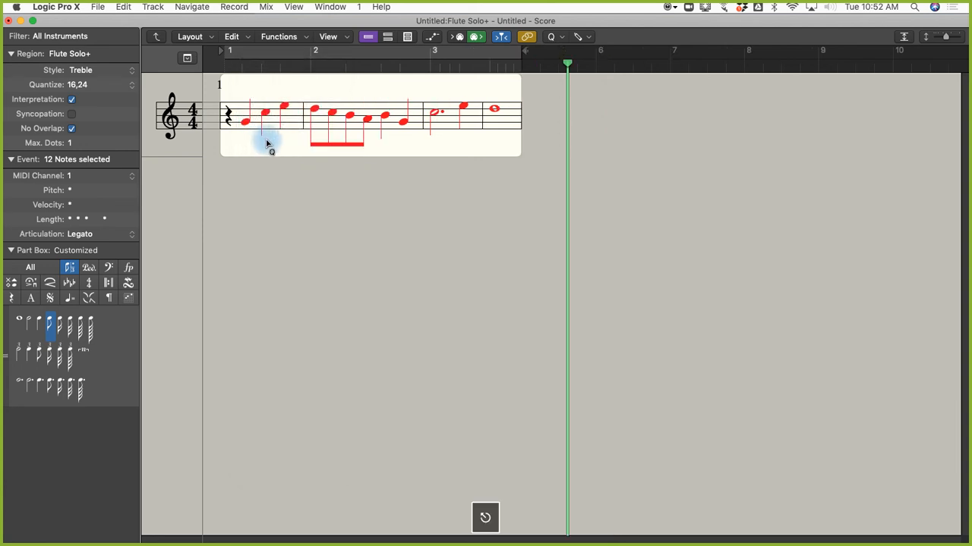
click(271, 196)
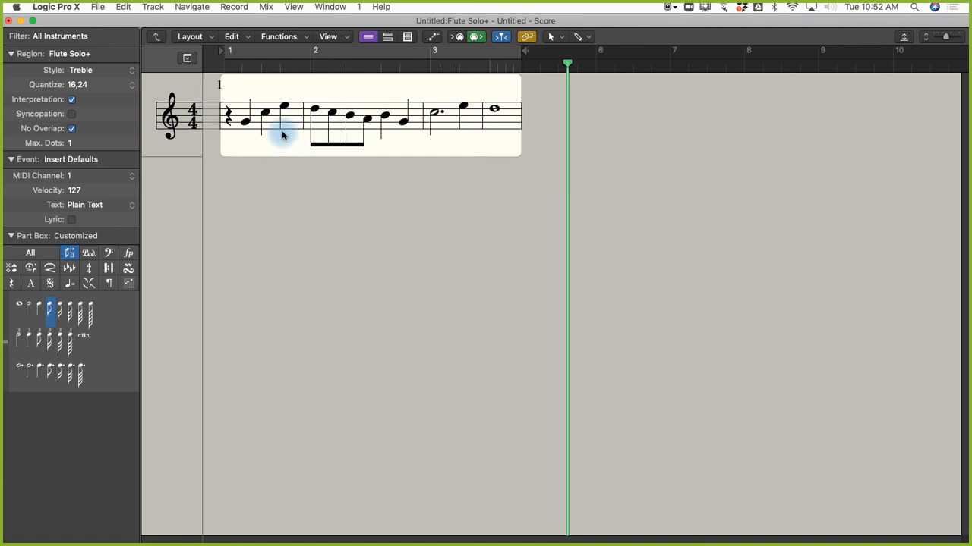
Select the three notes in bar 1 and set their articulation to Legato.
drag(237, 89, 288, 143)
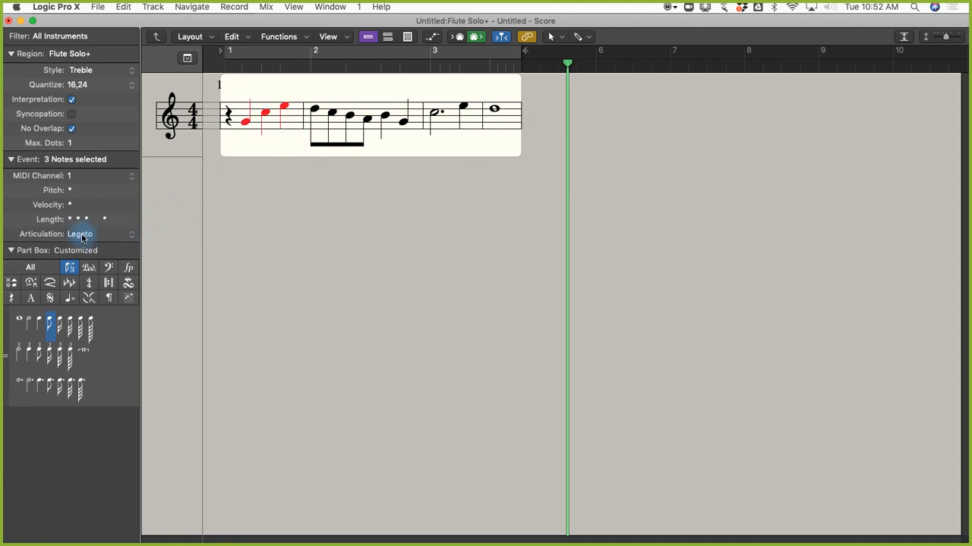
click(85, 235)
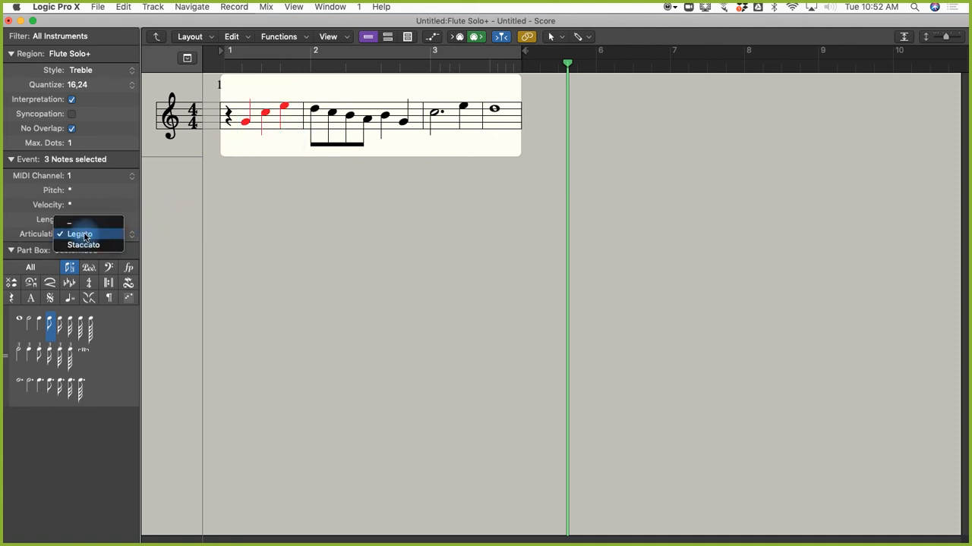
click(85, 236)
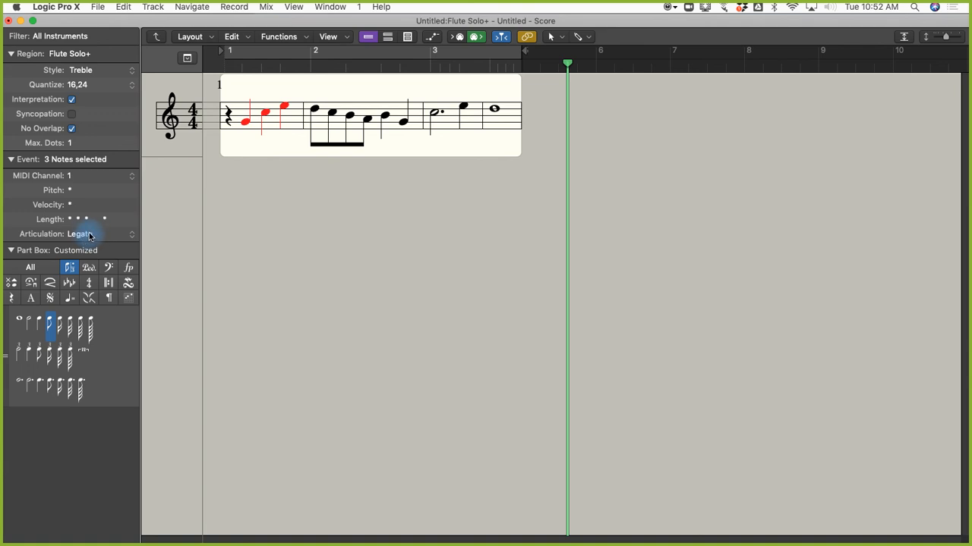
Set the articulation of the four beamed eighth notes in bar 2 to Staccato.
drag(308, 89, 363, 154)
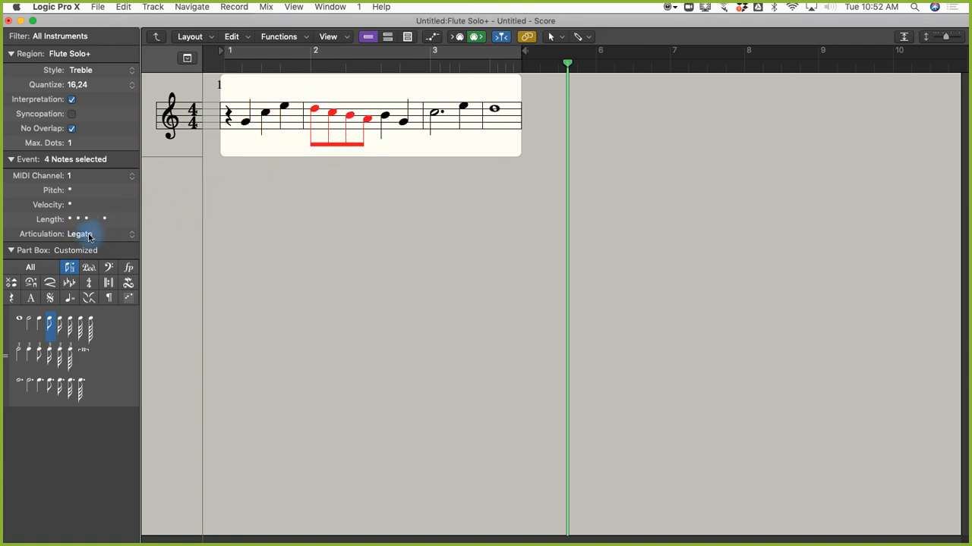
click(86, 235)
click(111, 243)
Check the articulation of bar 2's last two notes and set the E4 quarter note in bar 3 to Staccato.
drag(380, 87, 412, 144)
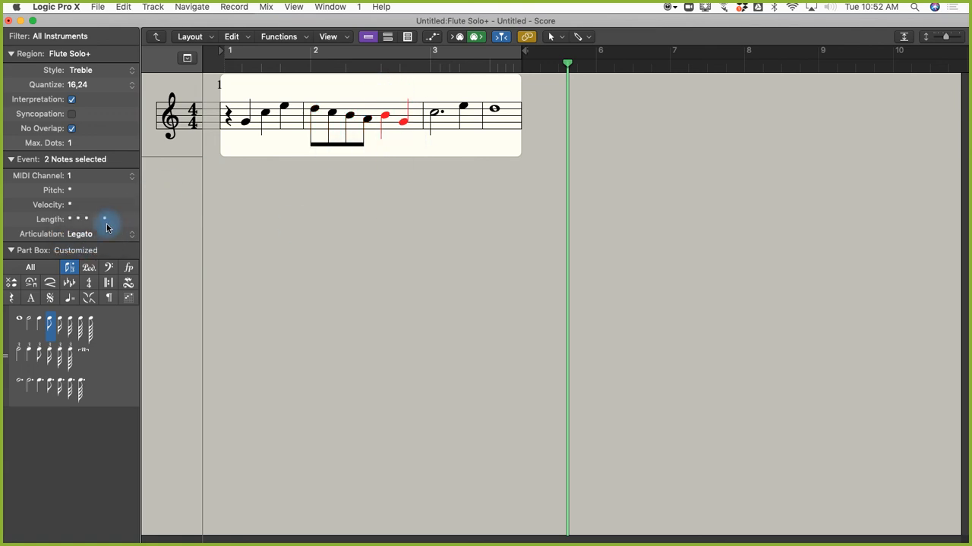
drag(458, 82, 471, 149)
click(80, 234)
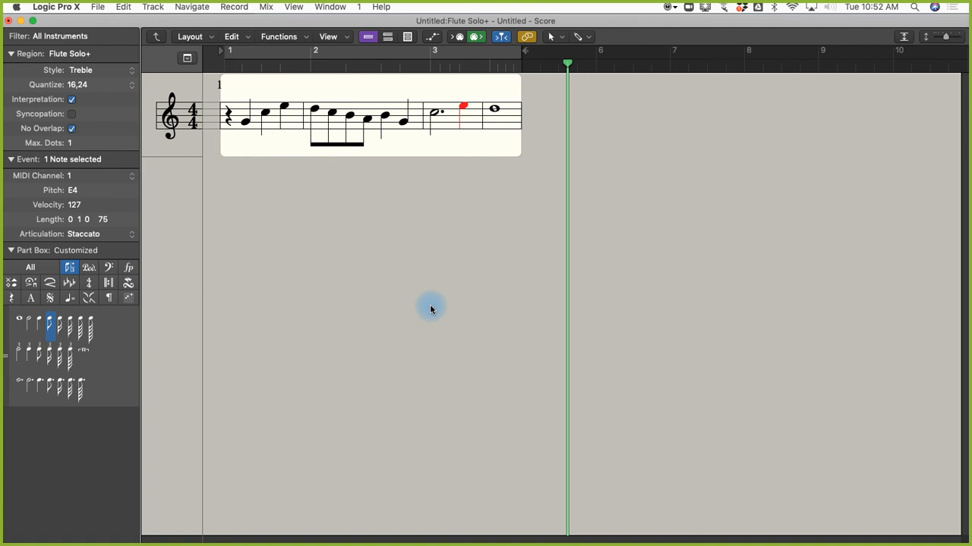
Play the flute phrase from the beginning to hear the articulation changes, and stop at its end.
key(Return)
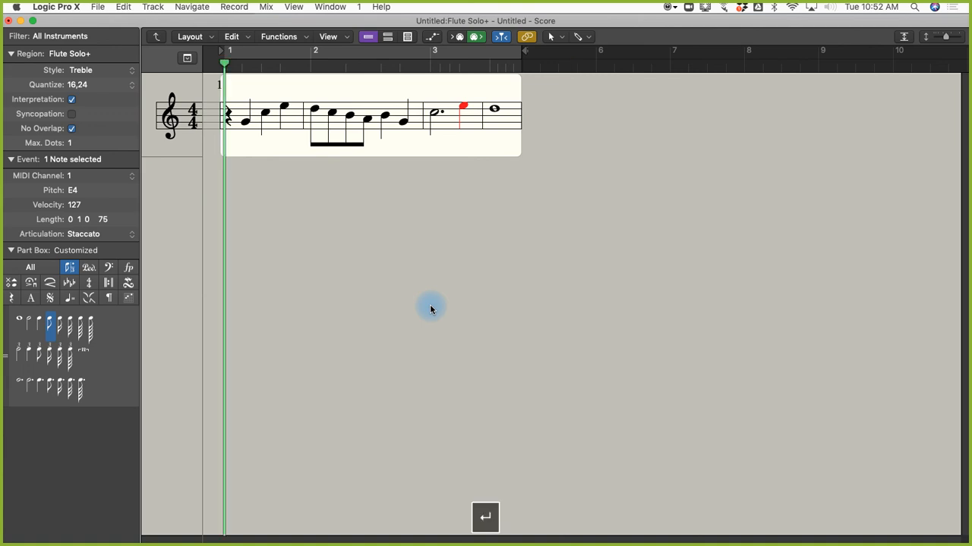
key(space)
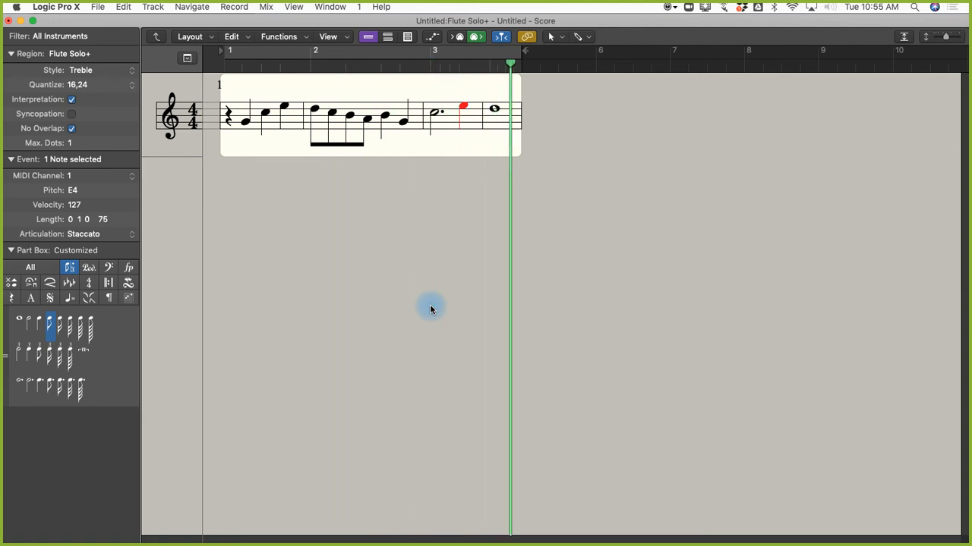
key(space)
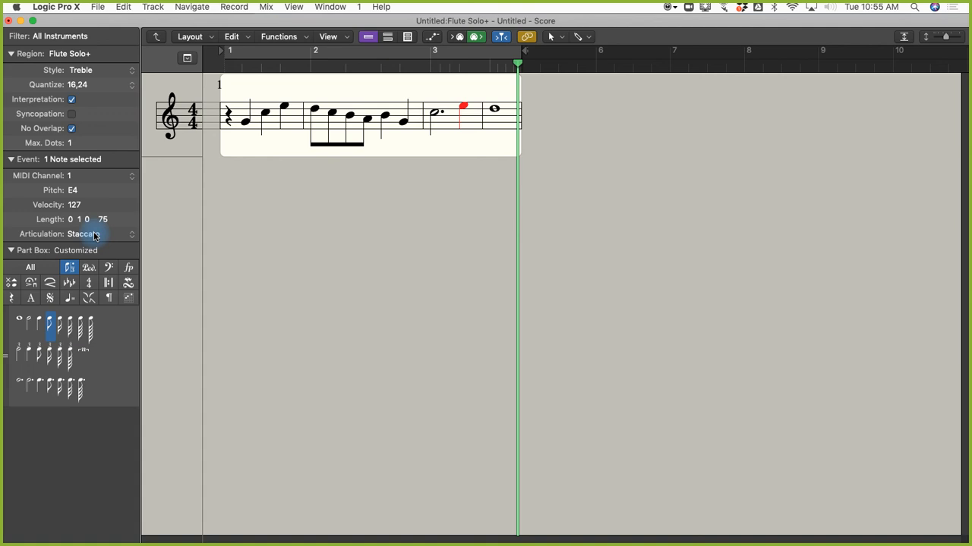
Return to the Tracks window, collapse the Flute Solo+ track parameters, and open the track's Sampler.
key(super+Tab)
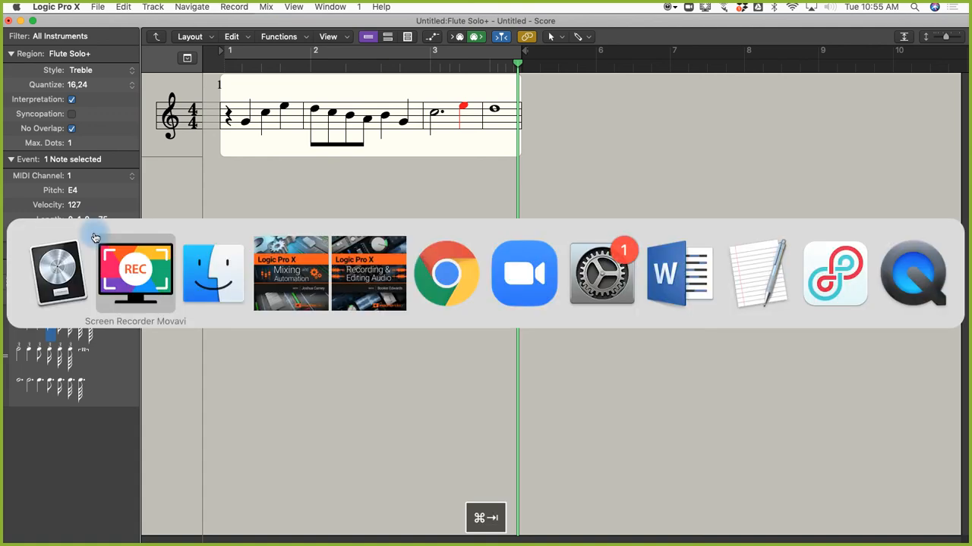
click(57, 273)
key(super+1)
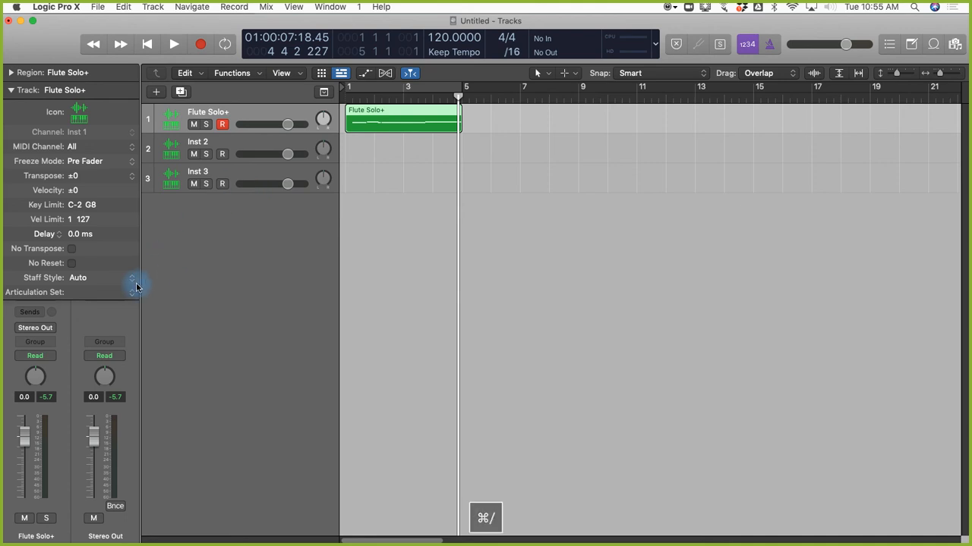
click(22, 91)
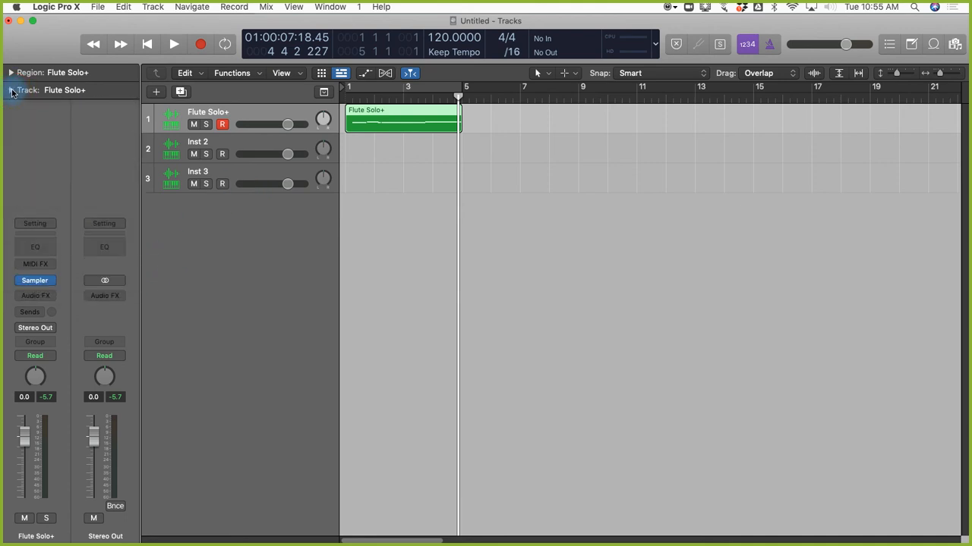
mouse_move(34, 282)
click(35, 281)
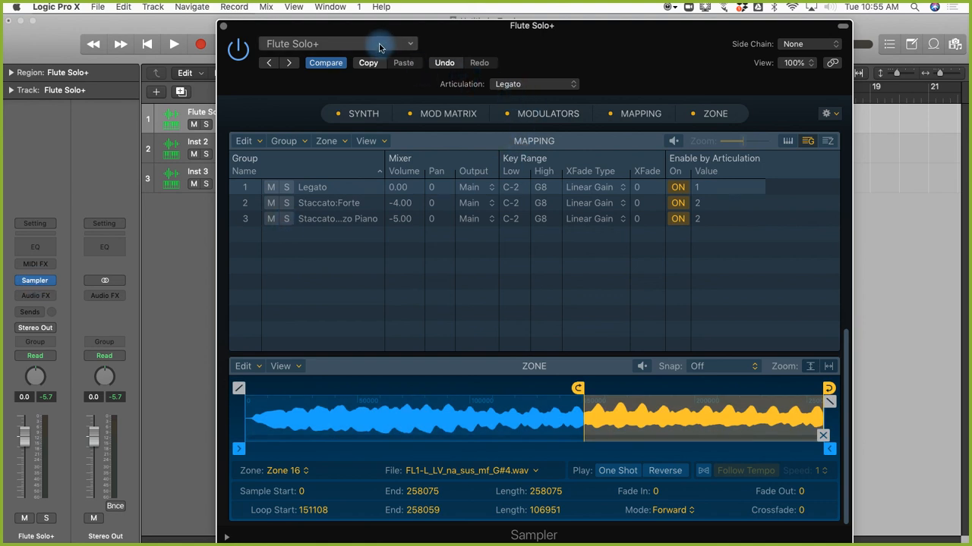
Browse the factory Orchestral instrument categories, including Woodwinds, among the Sampler's presets and leave the current preset loaded.
click(380, 47)
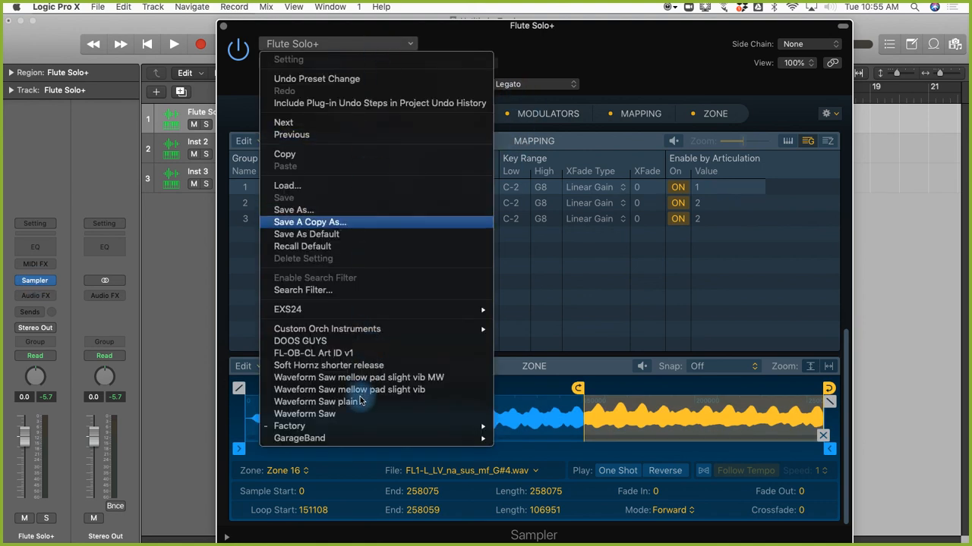
mouse_move(347, 430)
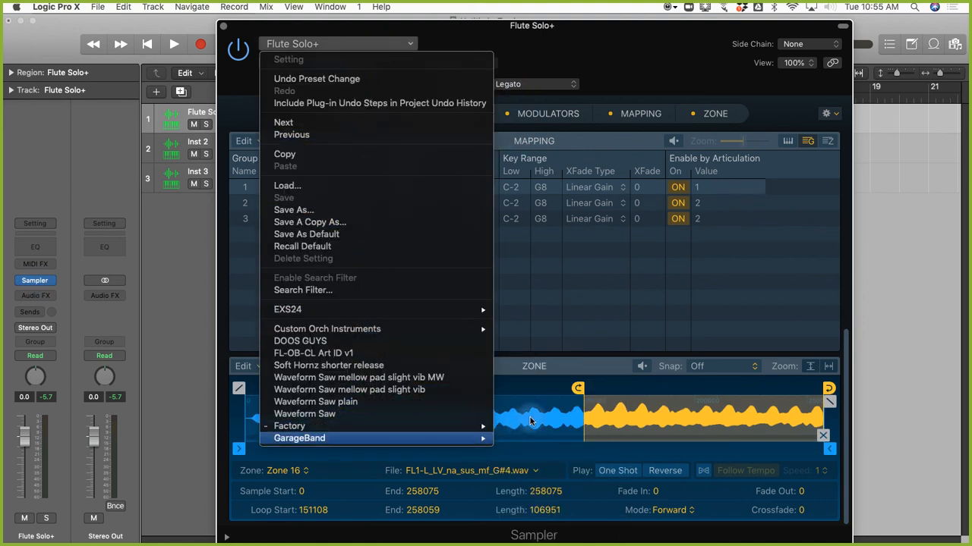
mouse_move(532, 420)
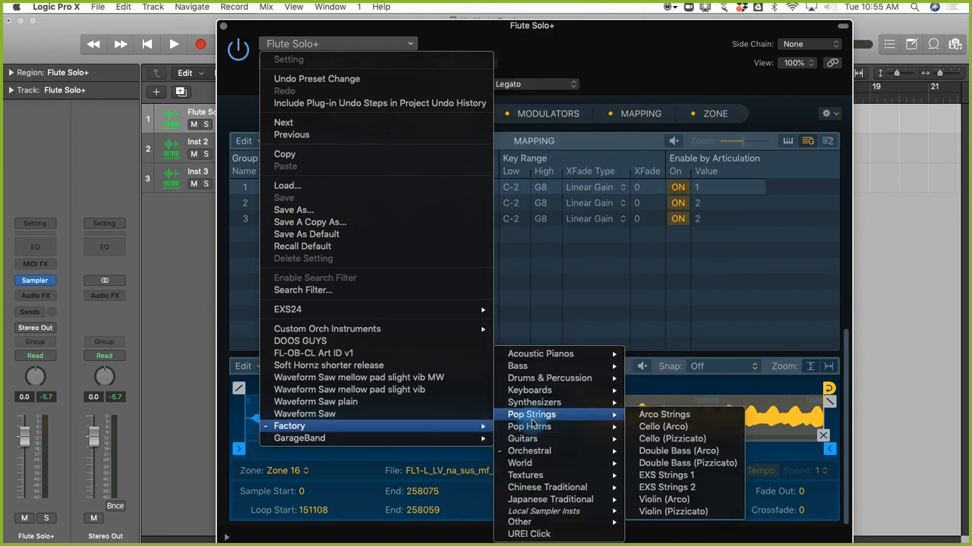
mouse_move(531, 451)
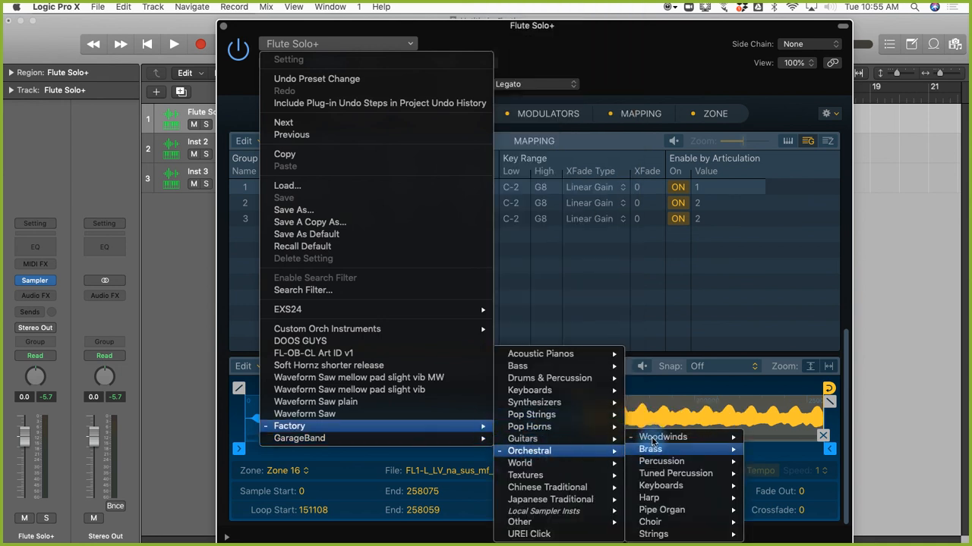
mouse_move(657, 440)
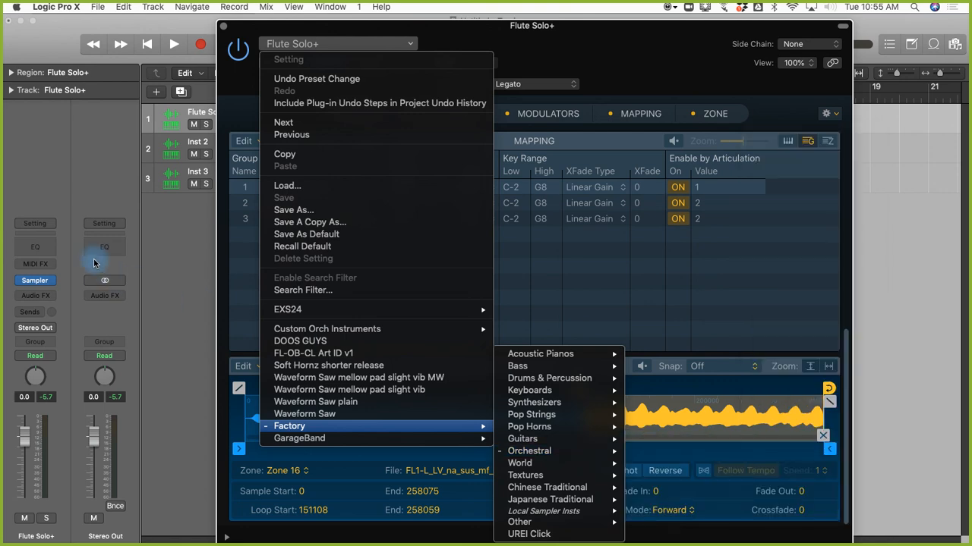
click(107, 182)
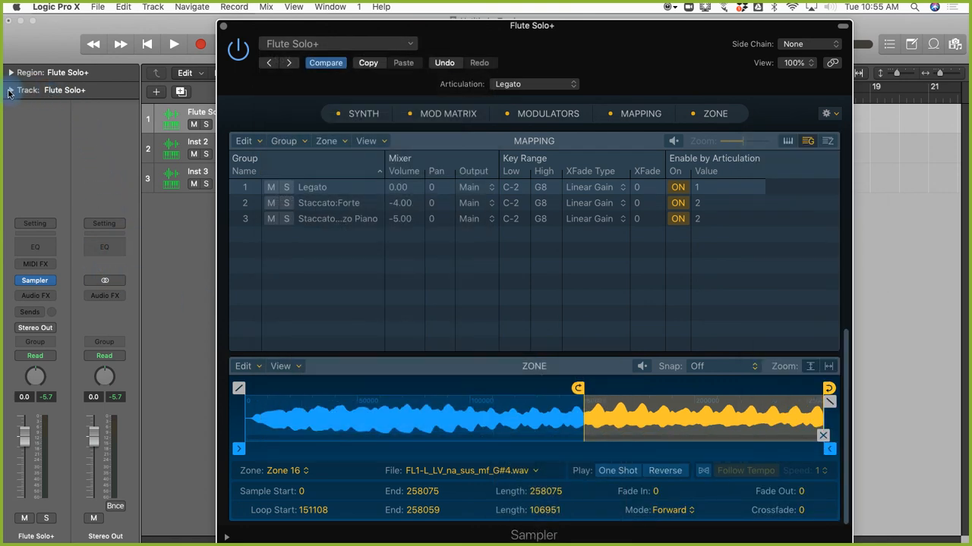
Close the Sampler and assign the Staccato symbol to the Staccato articulation in the Flute Solo+ track's articulation set.
click(10, 90)
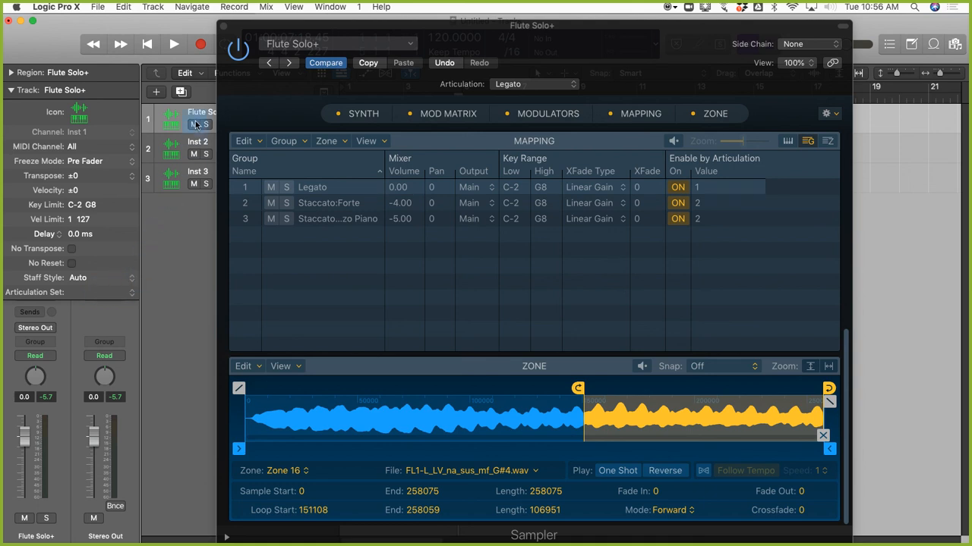
click(226, 27)
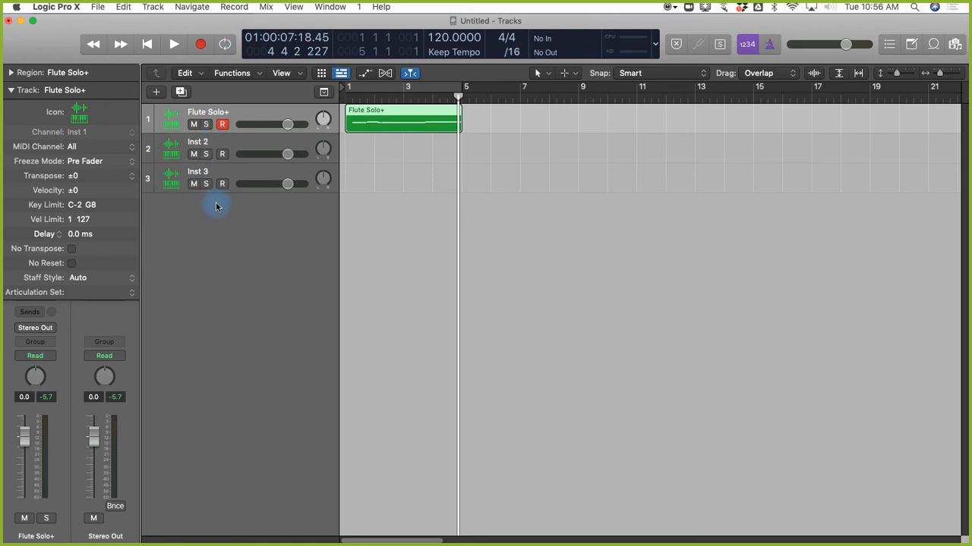
click(84, 297)
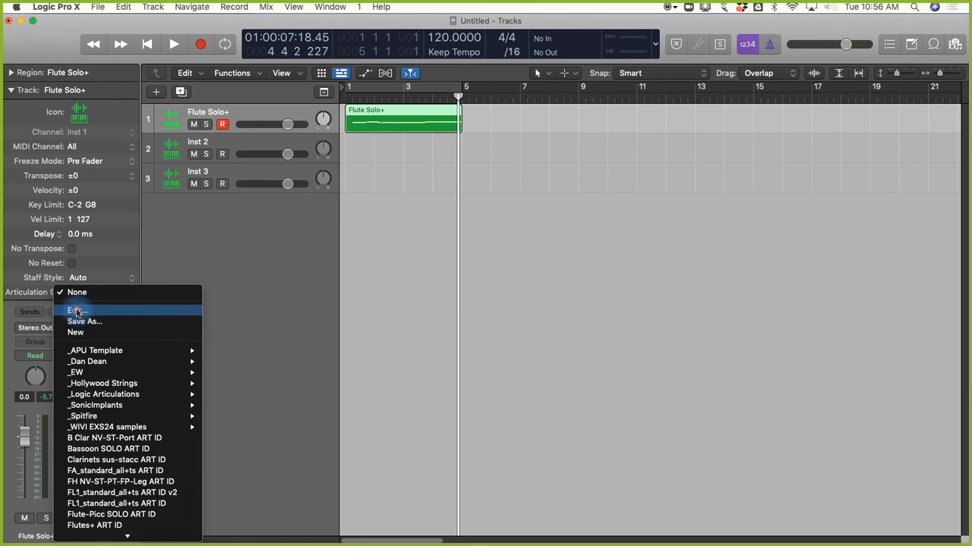
click(76, 311)
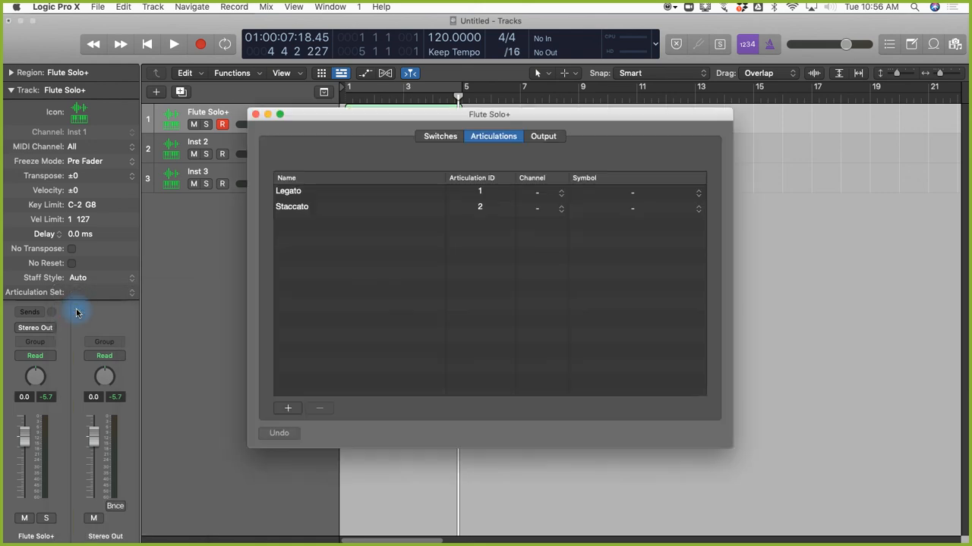
drag(579, 118, 520, 175)
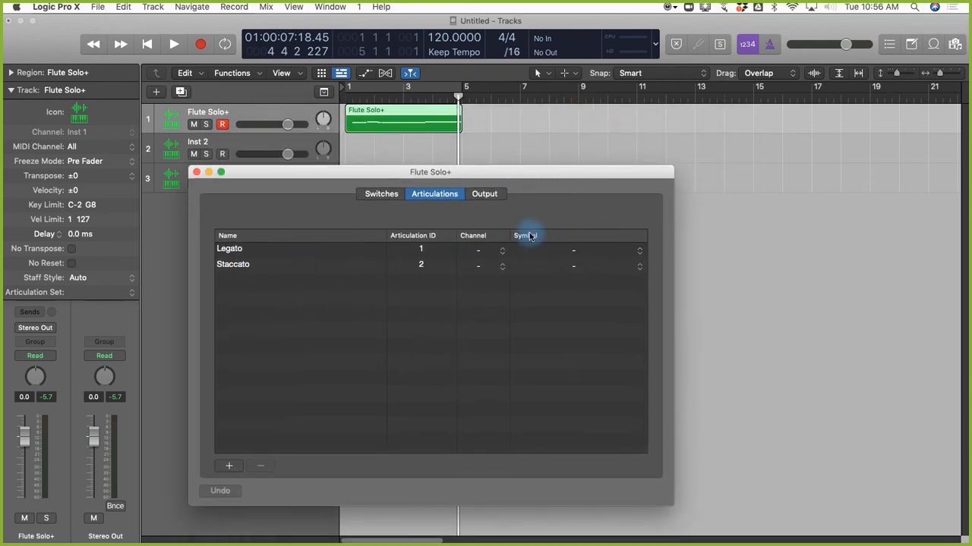
click(573, 271)
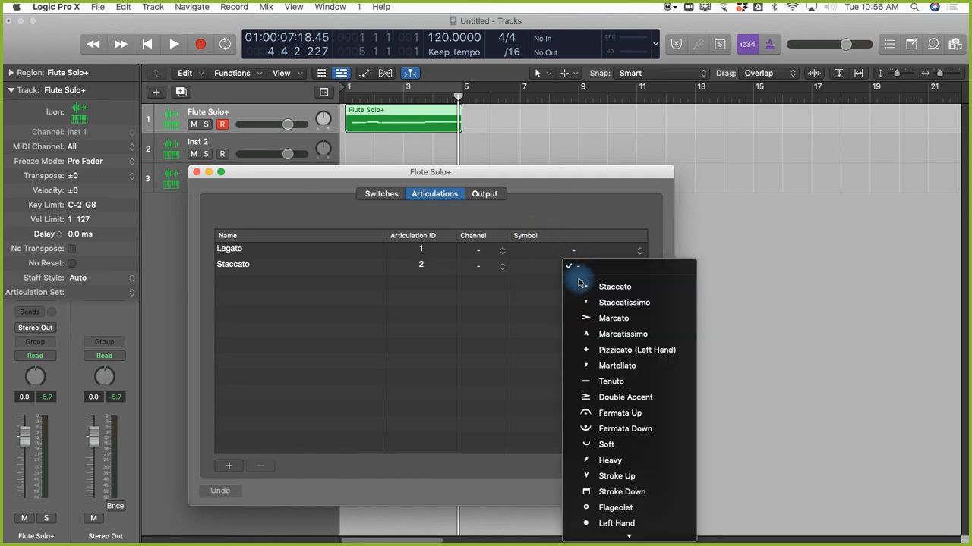
click(599, 287)
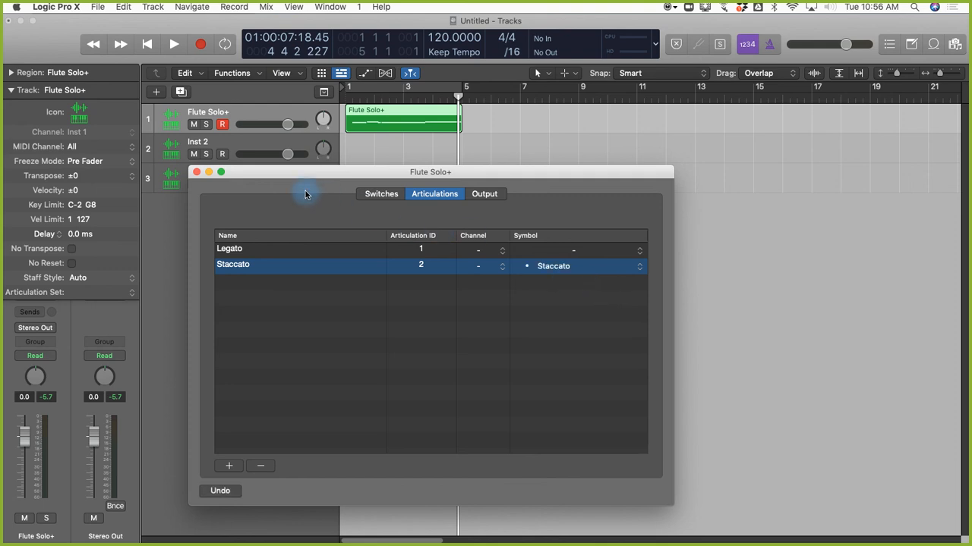
click(195, 173)
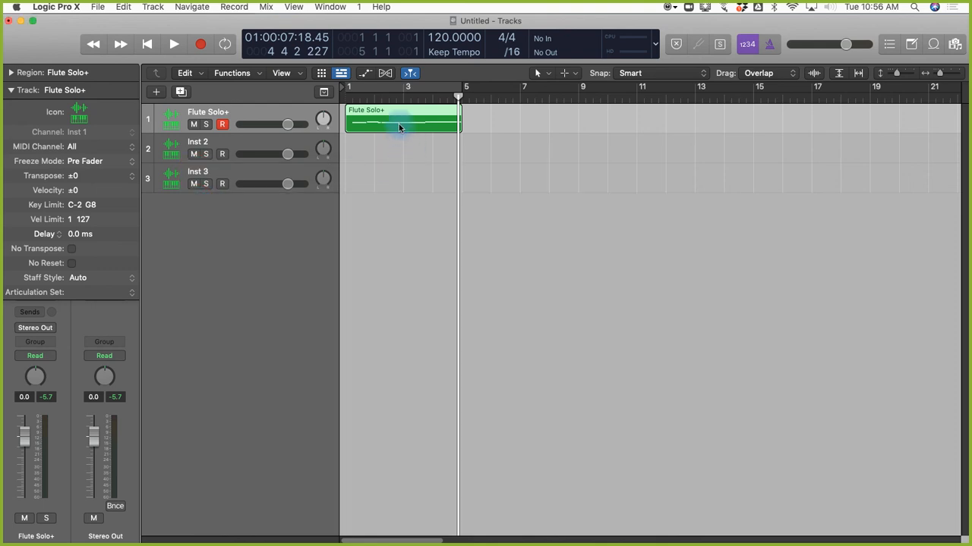
In the Score, set bar 2's four beamed eighth notes and bar 3's E4 quarter note to Legato, and play the phrase.
key(super+3)
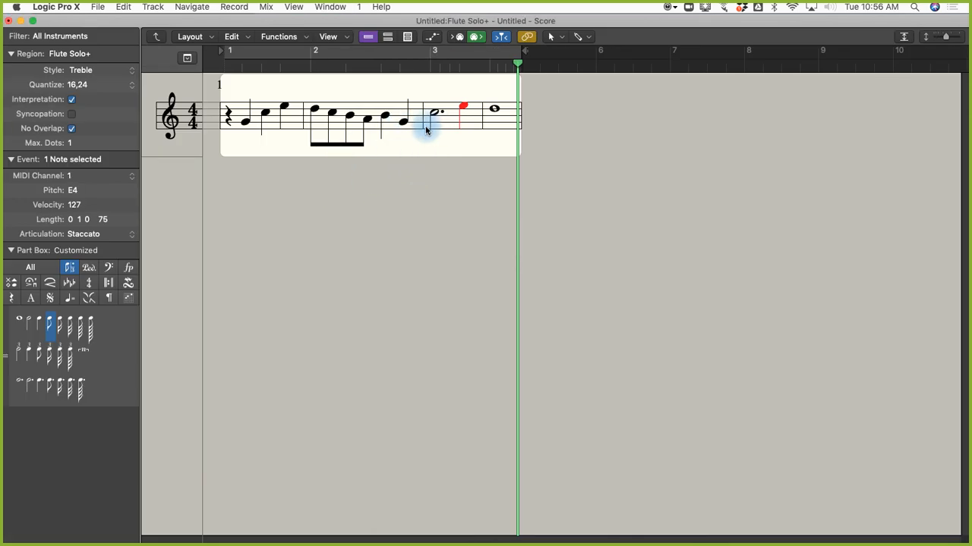
drag(304, 85, 369, 151)
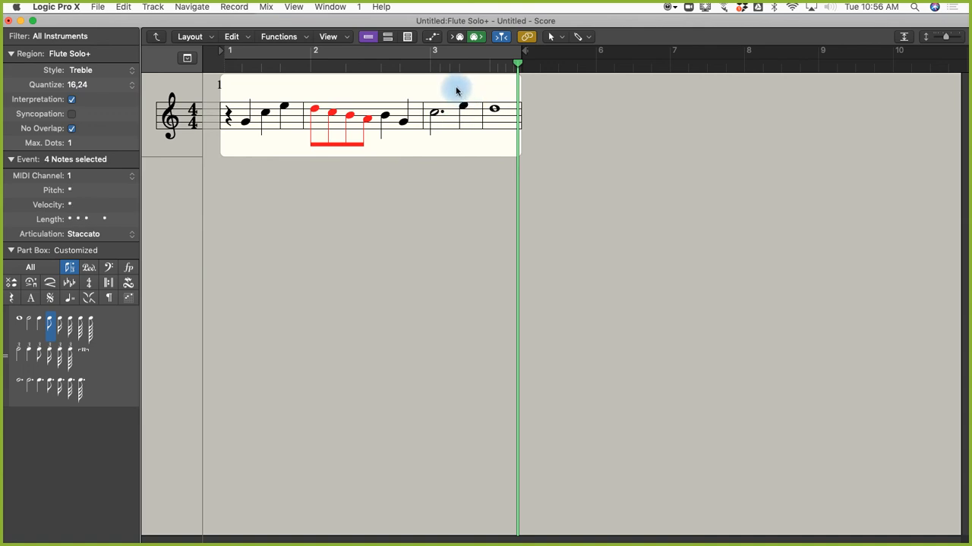
drag(456, 91, 472, 130)
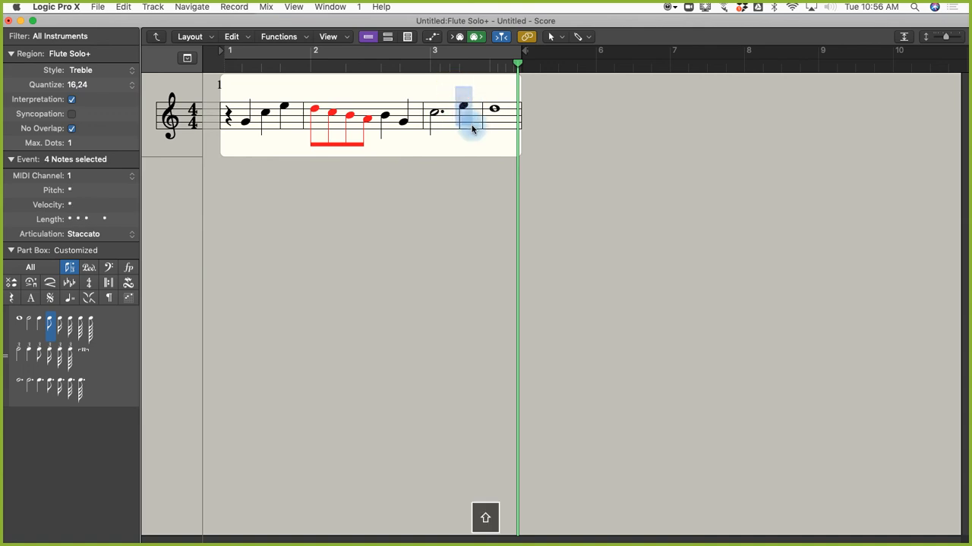
click(94, 237)
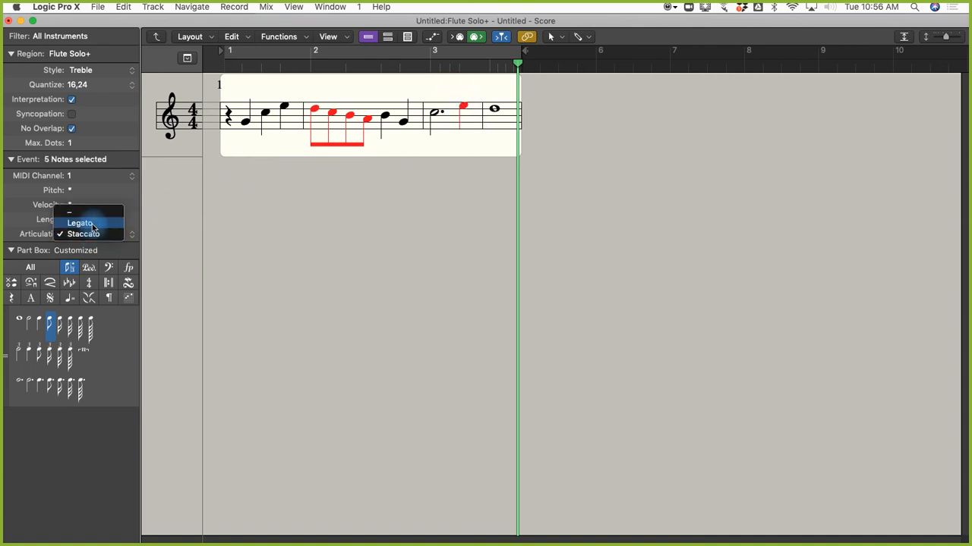
click(93, 226)
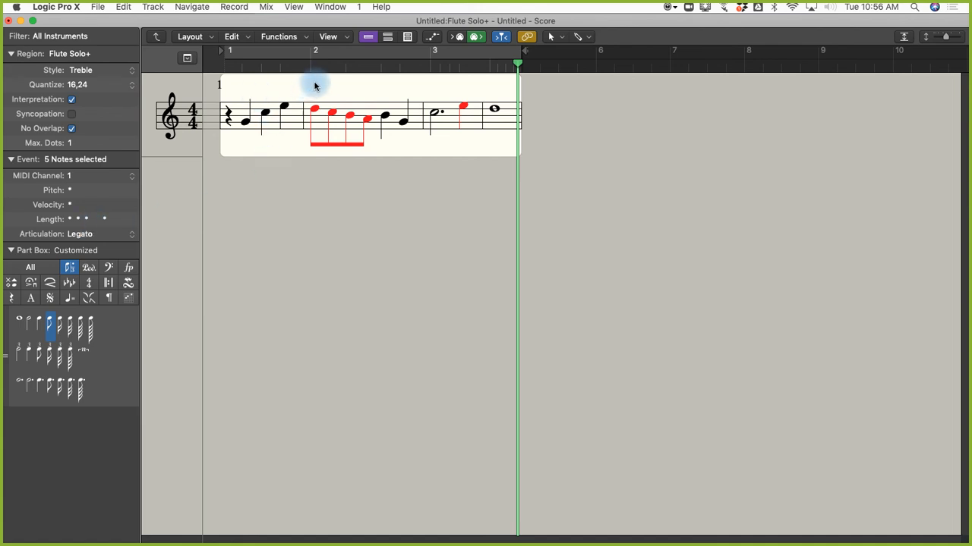
key(space)
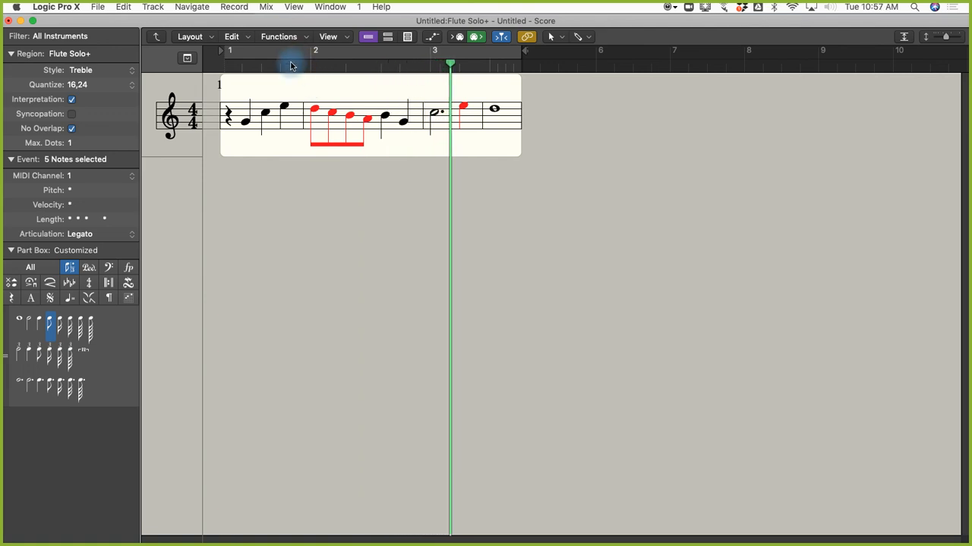
key(space)
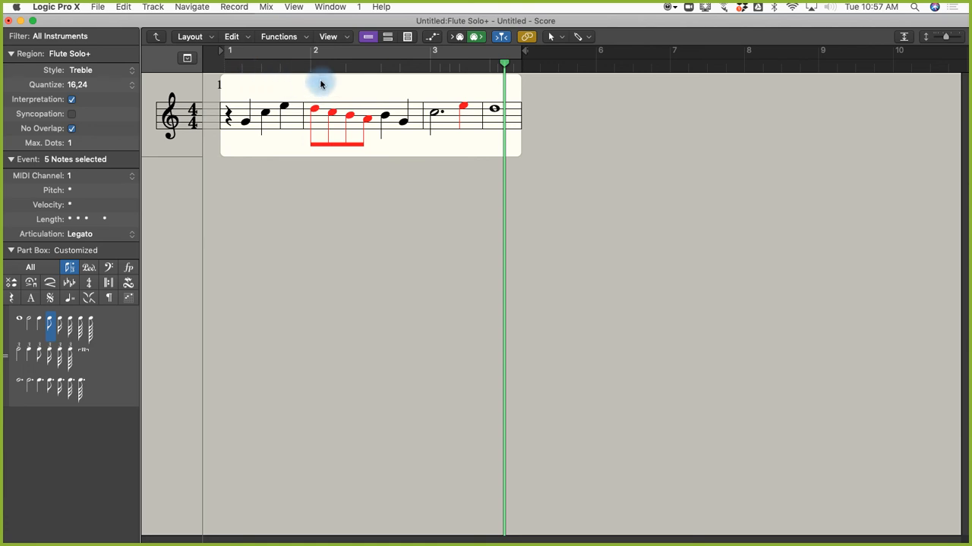
Set bar 2's four beamed eighth notes and bar 3's E4 to Staccato, and play the phrase from the beginning.
drag(309, 84, 369, 154)
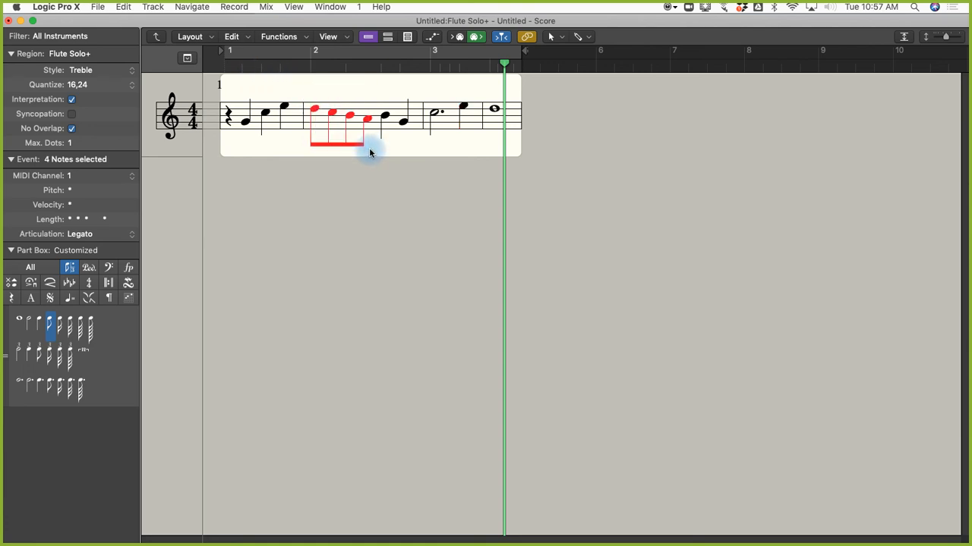
key(alt+s)
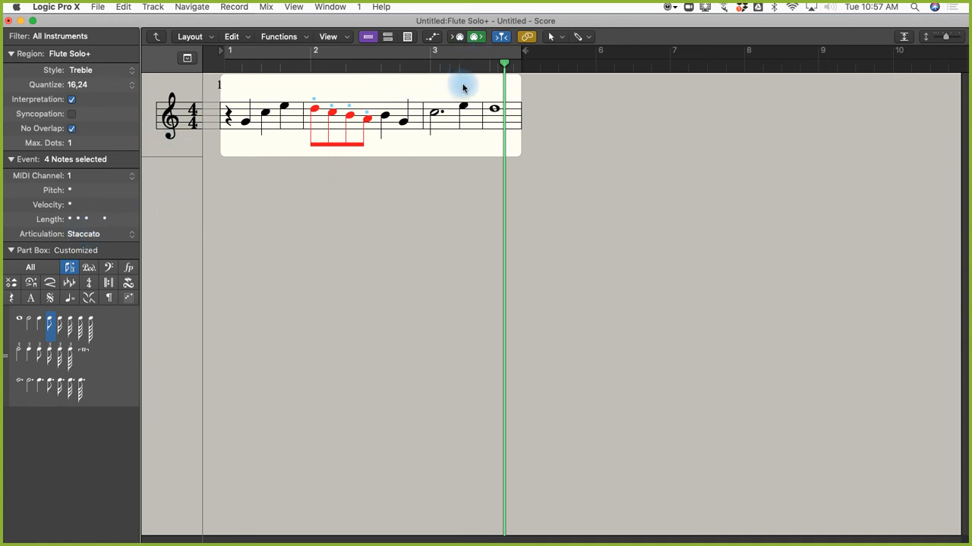
click(465, 123)
key(alt+s)
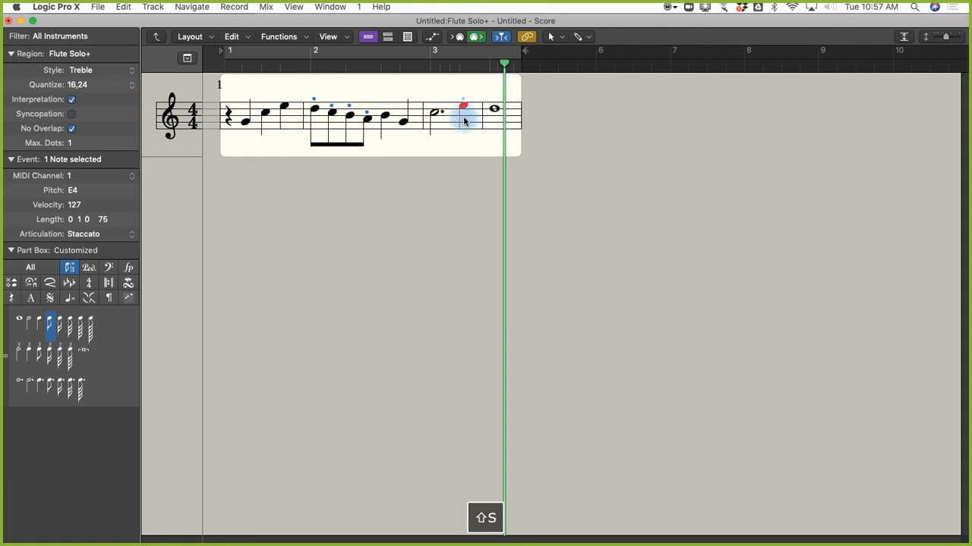
key(Return)
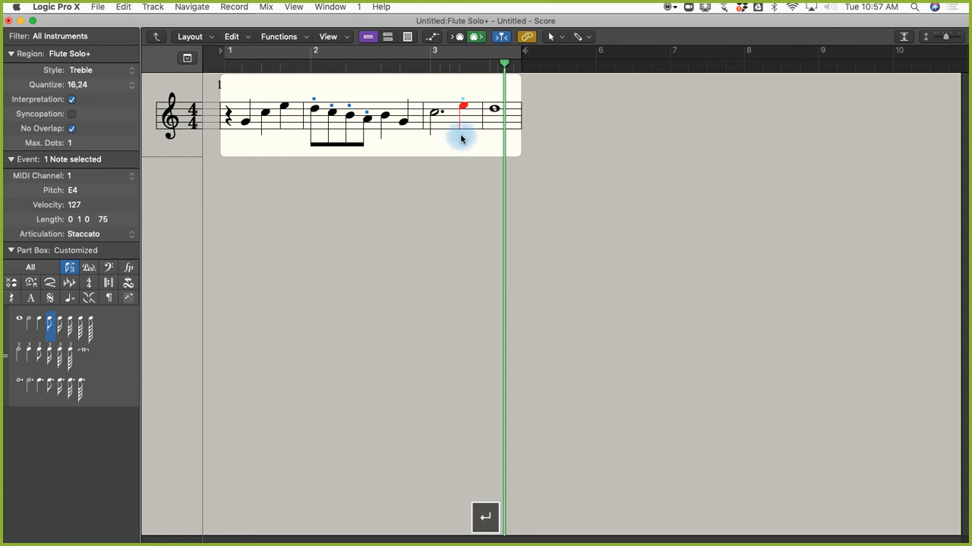
key(space)
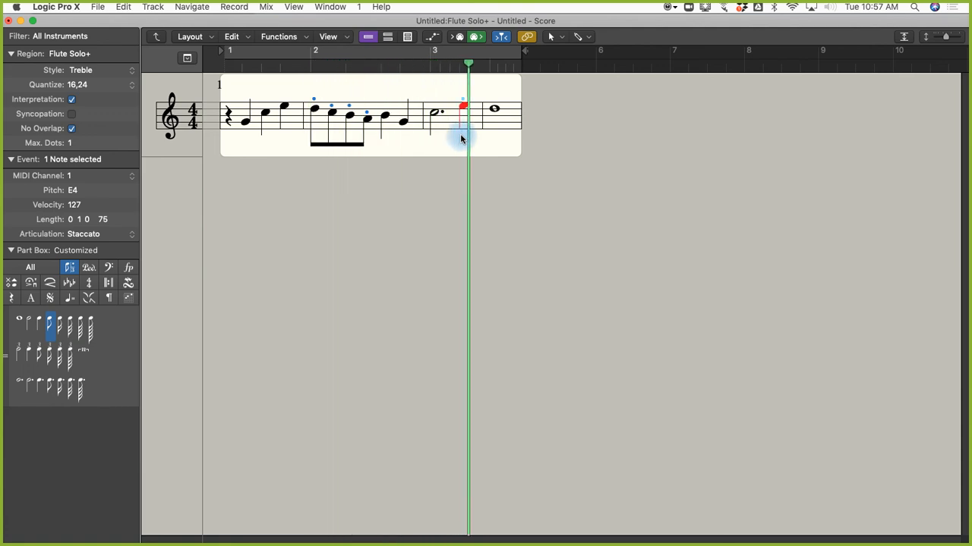
key(space)
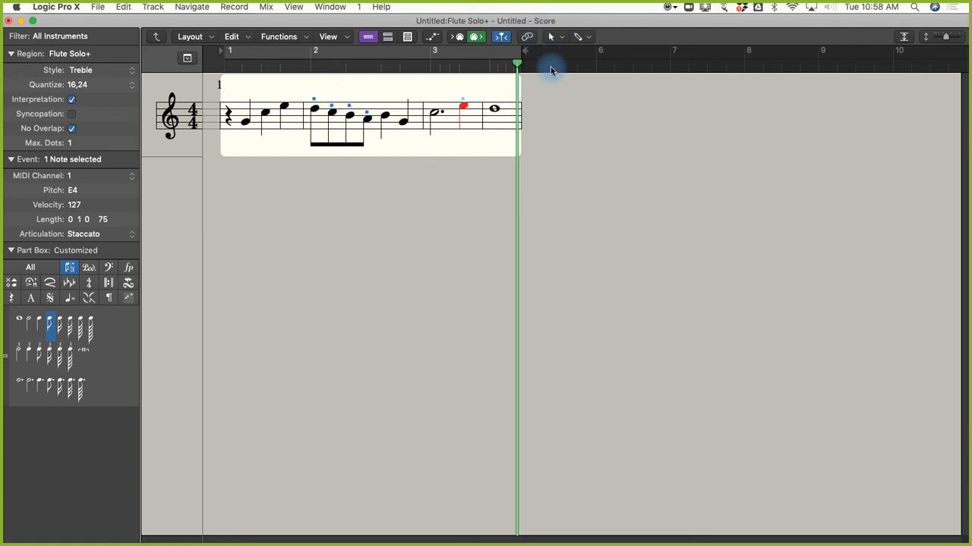
Record a second flute phrase following the first region, and display both Flute Solo+ regions together in the Score.
key(super+space)
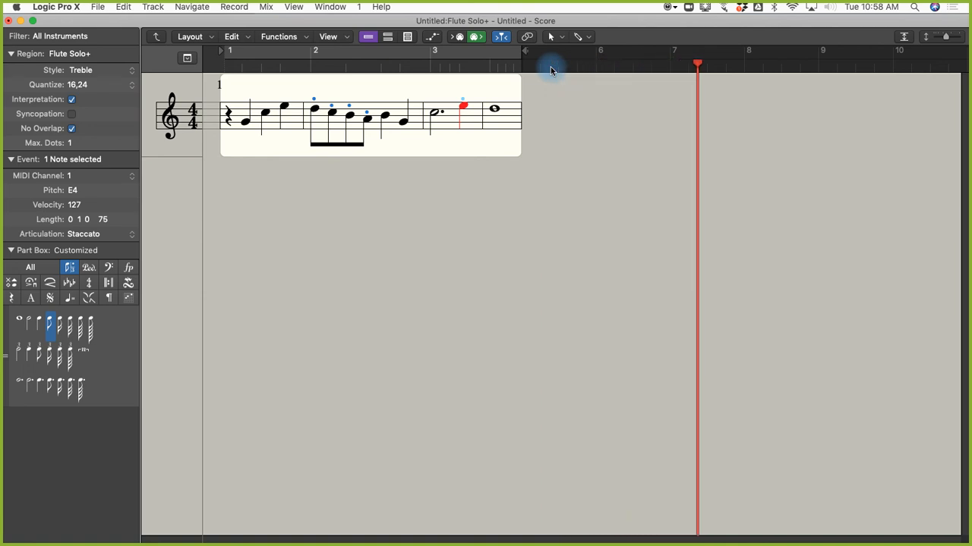
key(space)
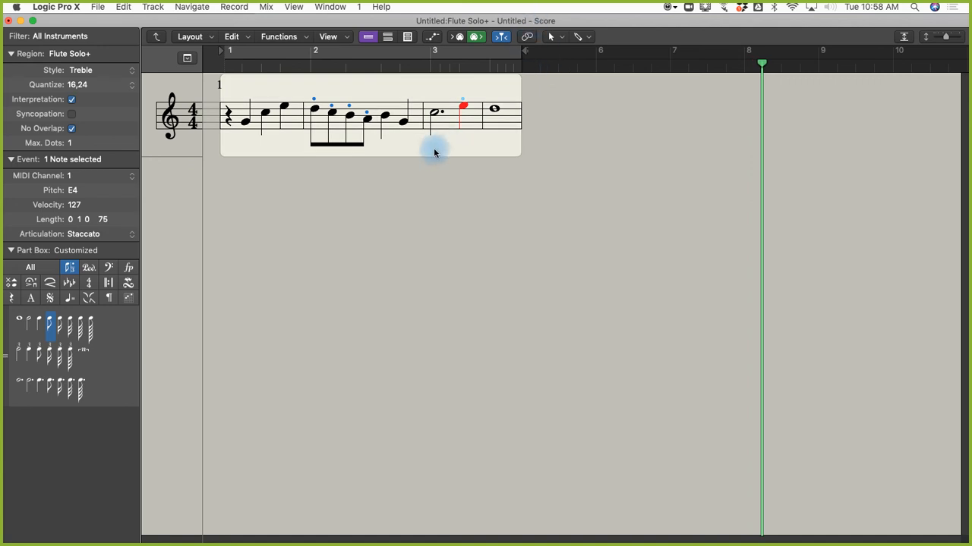
key(super+1)
drag(405, 160, 483, 119)
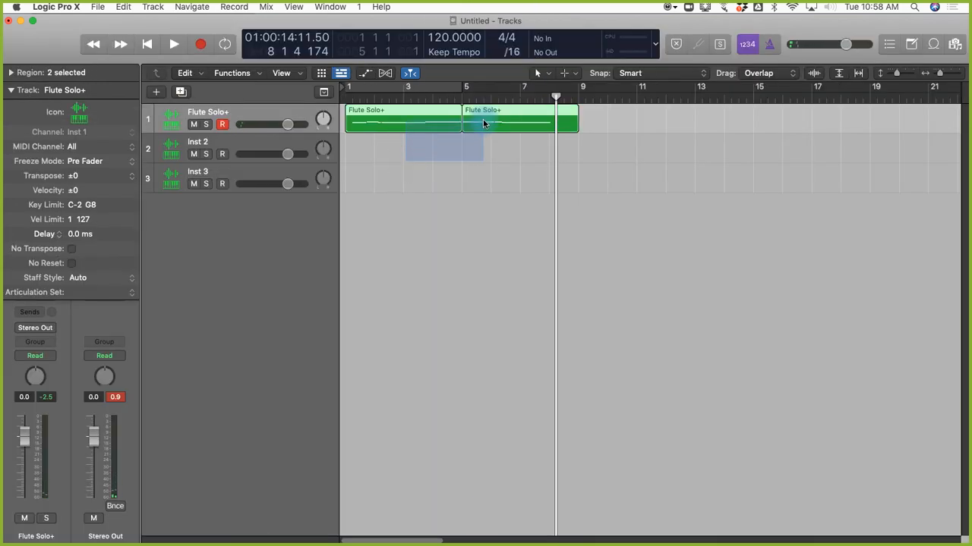
key(super+3)
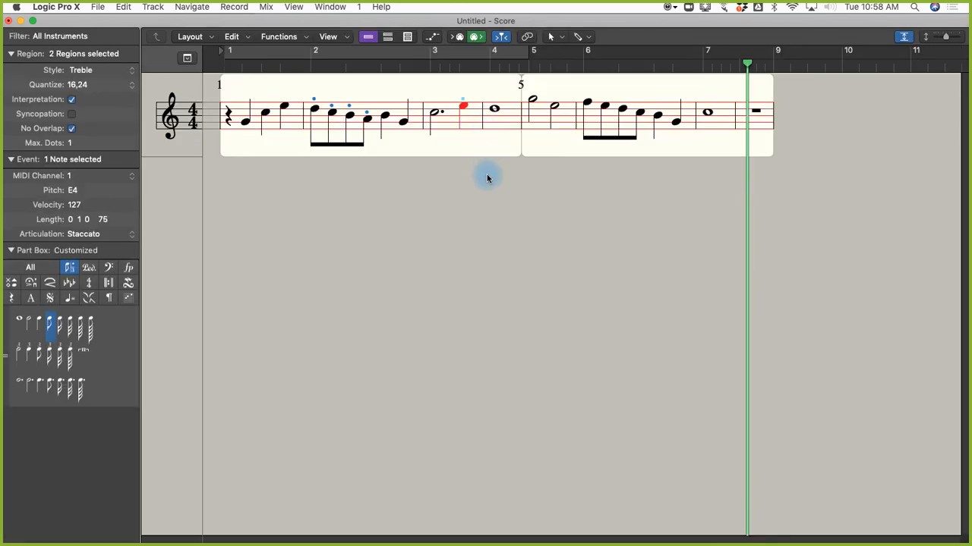
Join the two Flute Solo+ regions into one continuous region and return to the Tracks window.
key(super+slash)
key(ctrl+m)
key(super+slash)
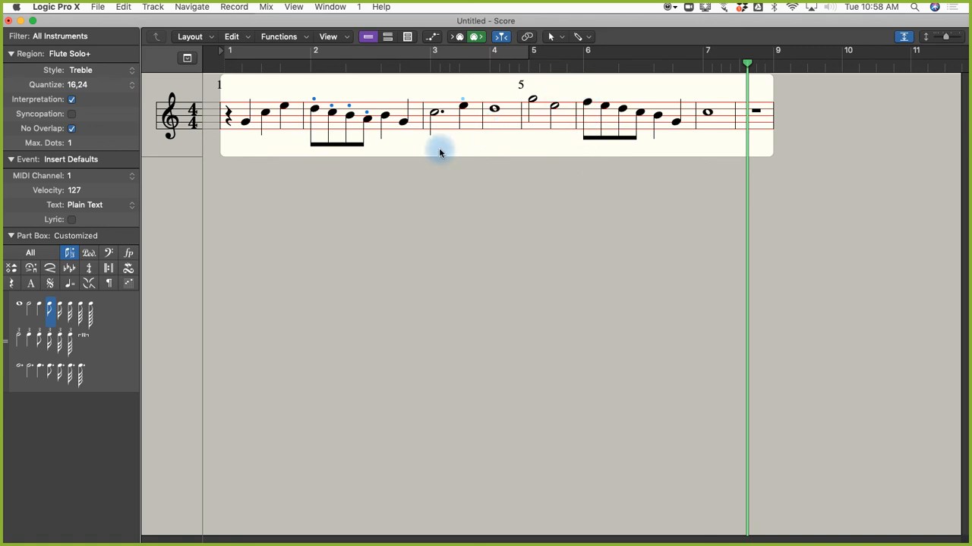
key(super+slash)
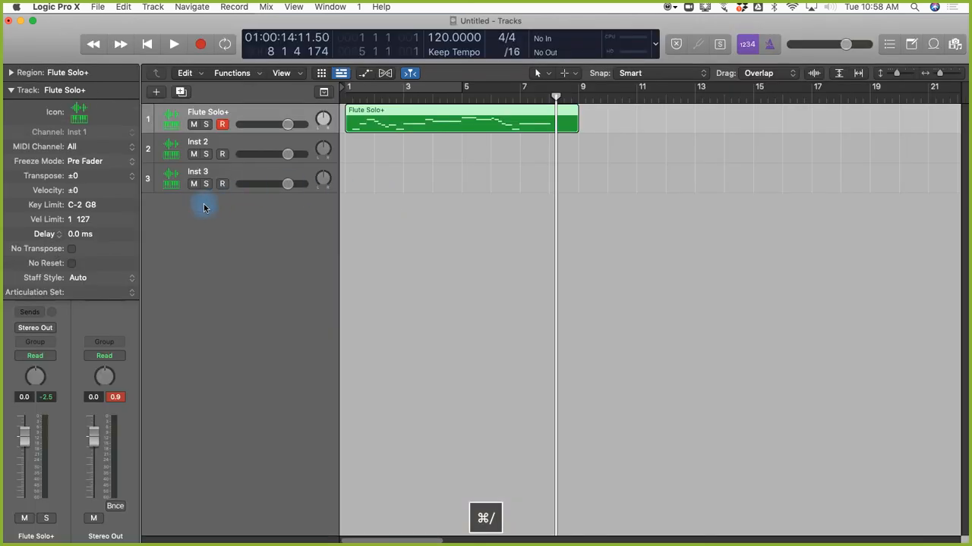
Remove the score symbol from the Staccato articulation in the Flute Solo+ articulation set.
click(81, 296)
click(76, 313)
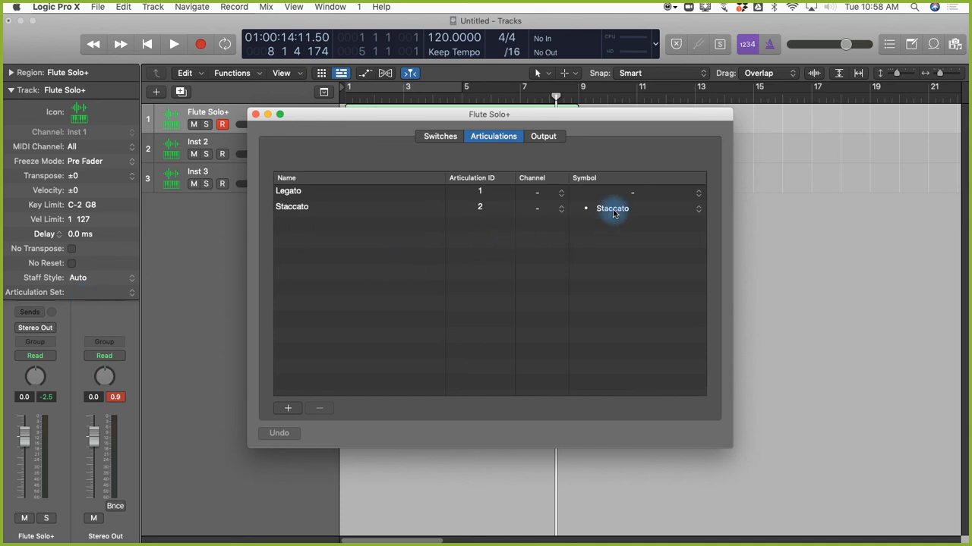
click(614, 209)
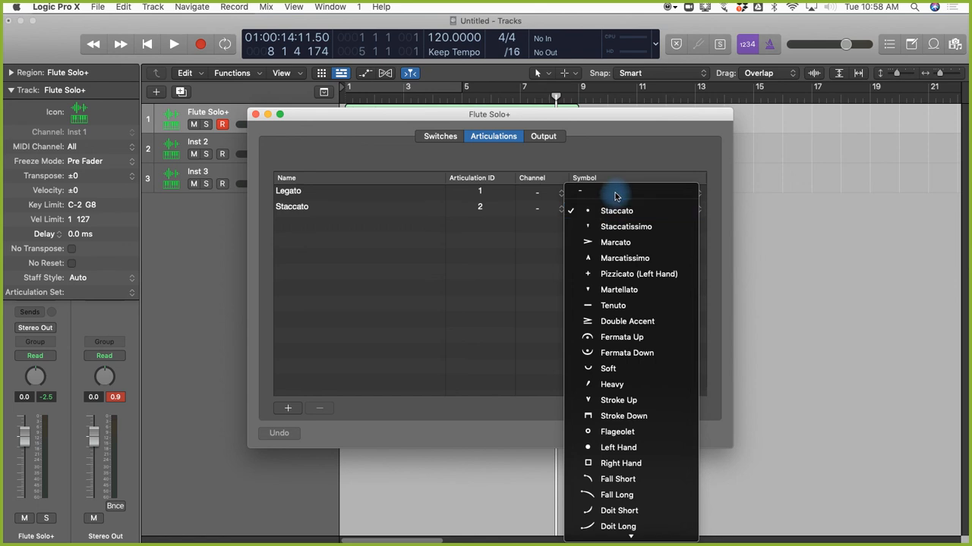
click(615, 197)
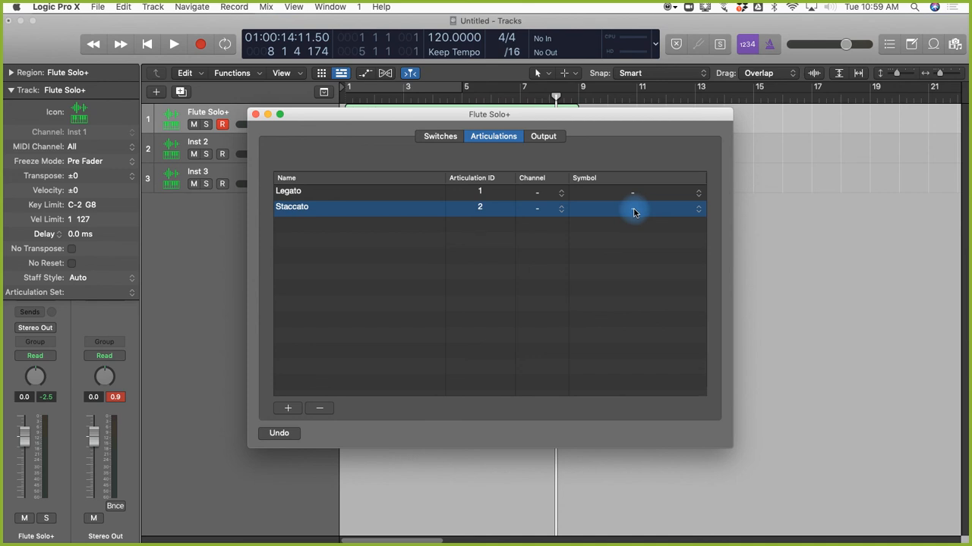
Return to the Score, play the phrase from the beginning and stop playback in bar 2.
key(super+slash)
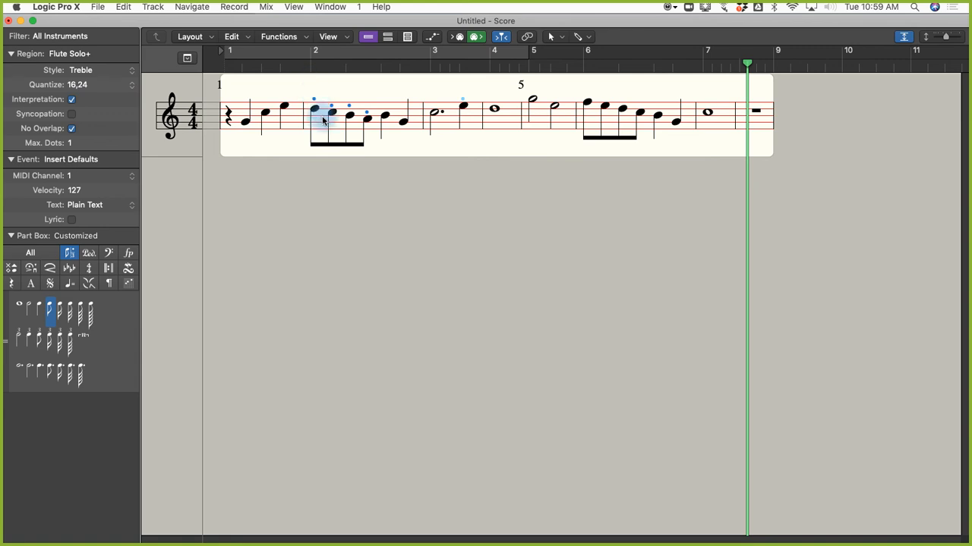
key(Return)
key(space)
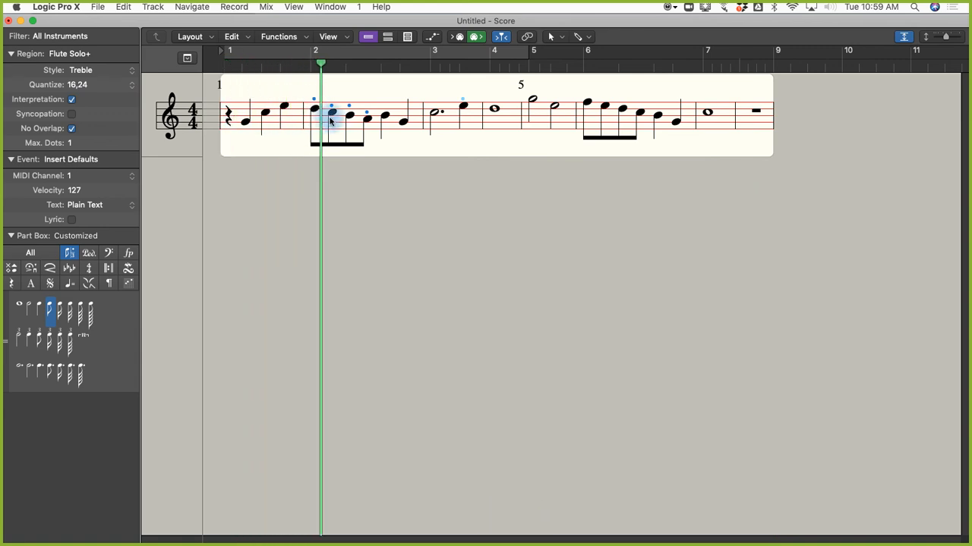
key(space)
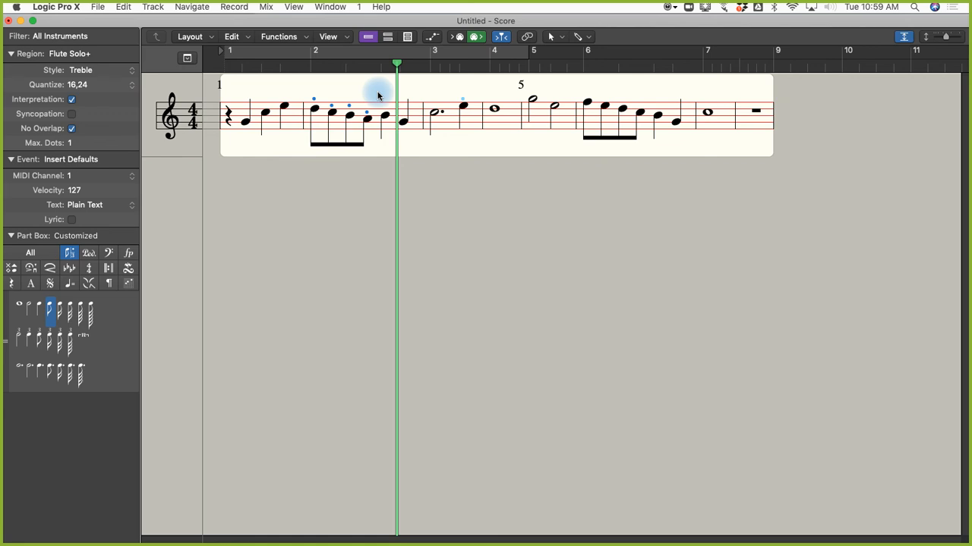
Add ordinary staccato marks to the four beamed eighth notes in bar 6 of the Score, and deselect them.
drag(579, 88, 646, 155)
key(z)
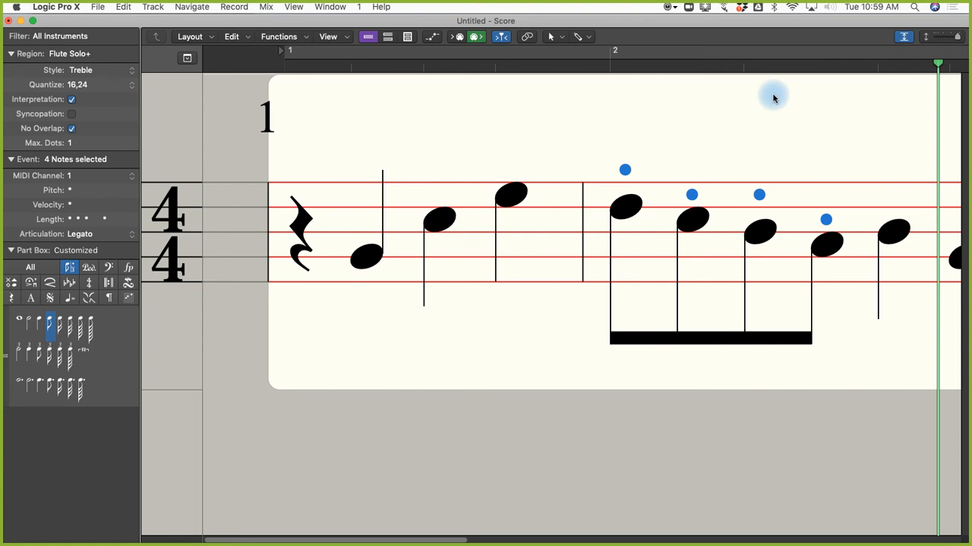
click(902, 37)
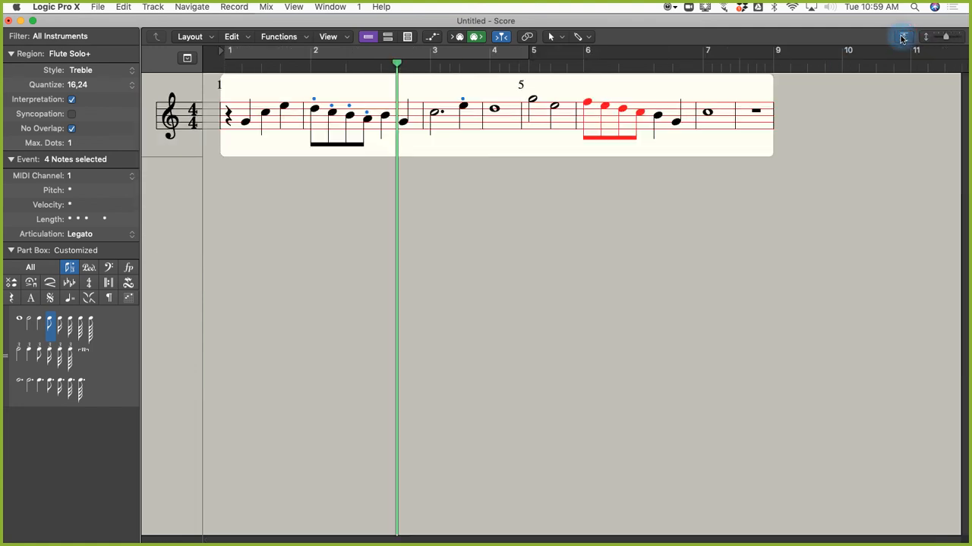
drag(579, 87, 646, 154)
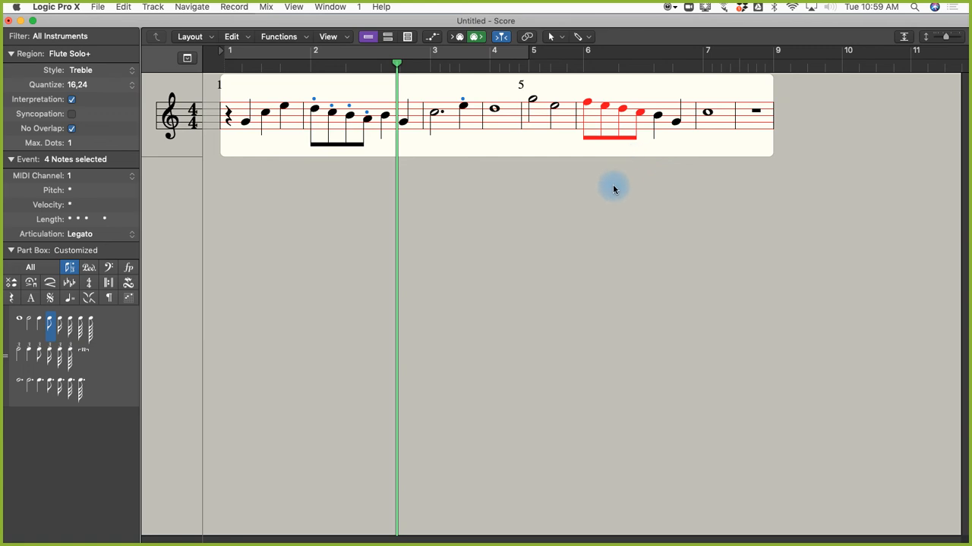
key(shift+s)
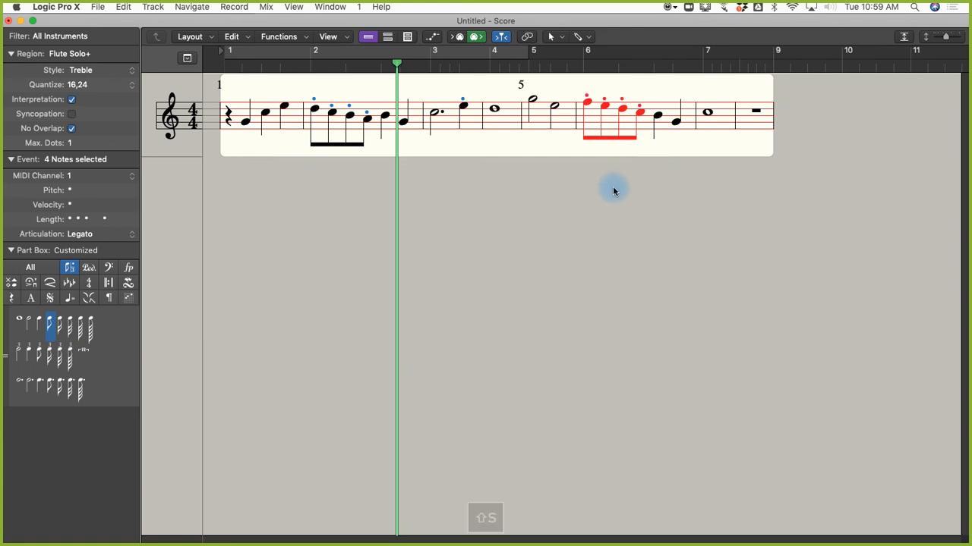
click(614, 189)
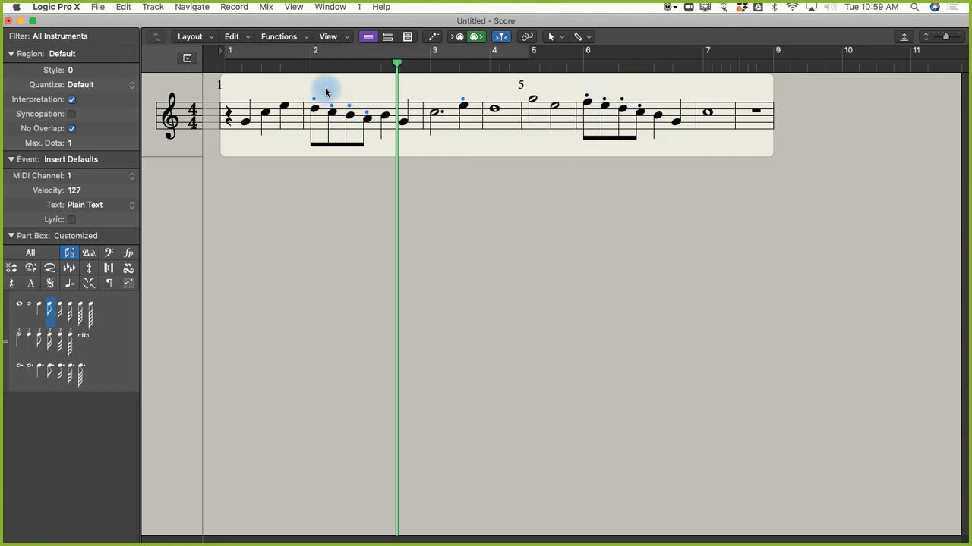
Set the articulation of bar 6's four beamed eighth notes to Staccato.
click(461, 105)
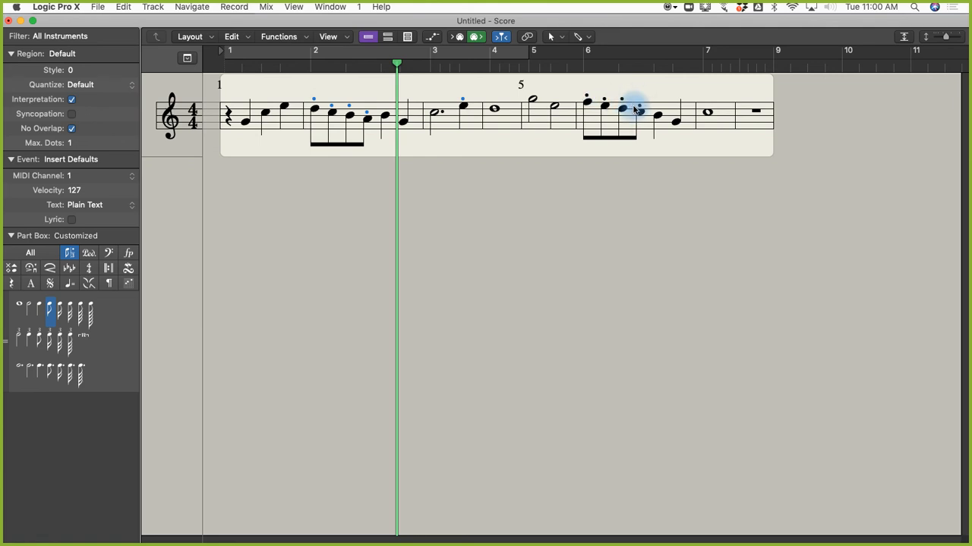
drag(580, 82, 643, 158)
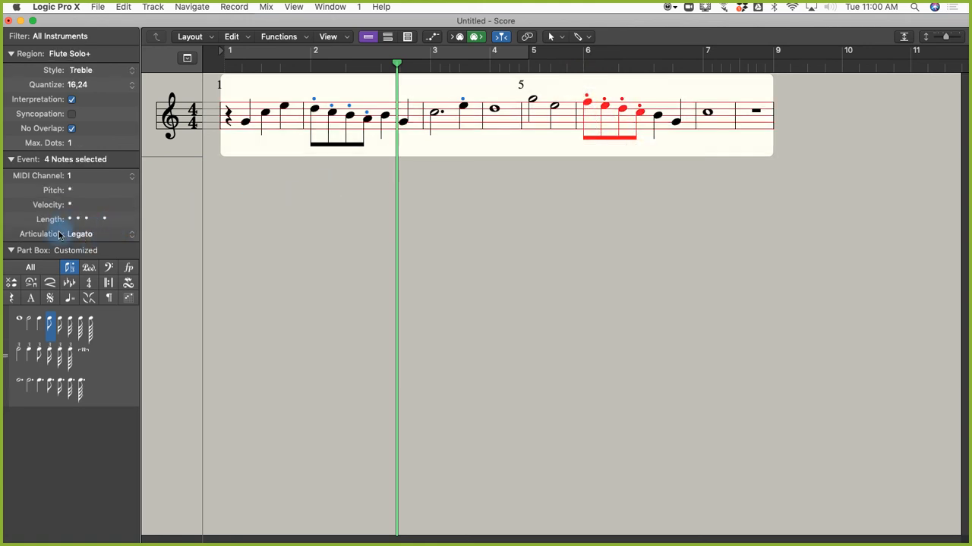
click(84, 234)
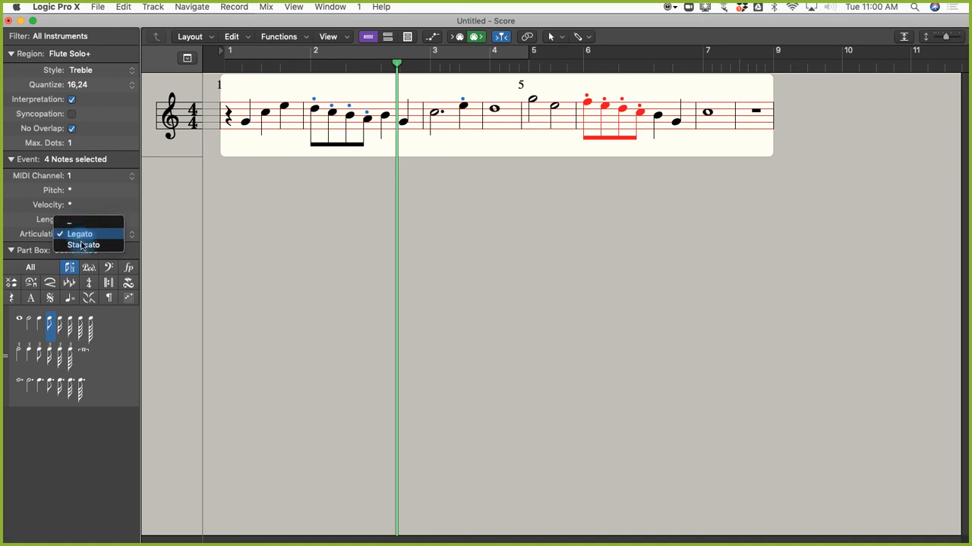
click(82, 245)
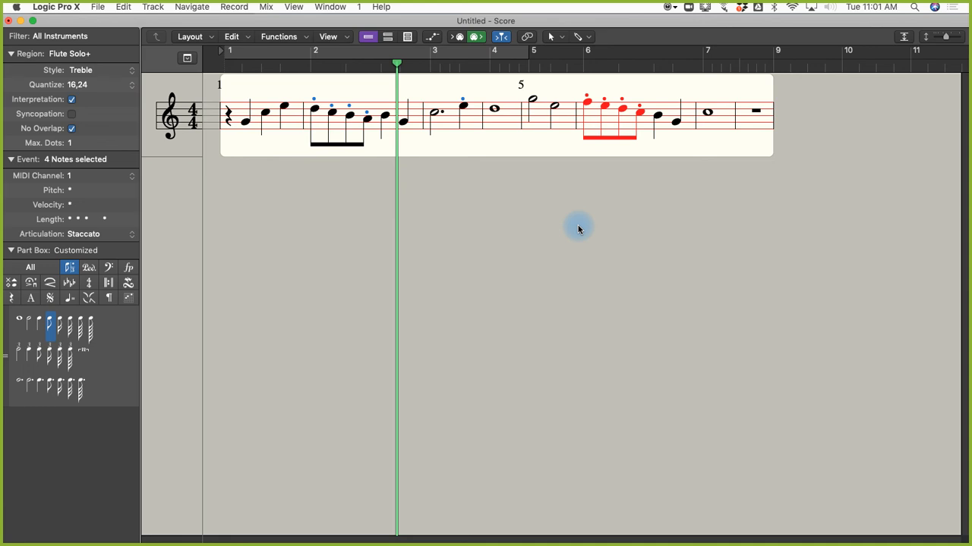
Review the Legato and Staccato entries in the Flute Solo+ articulation set, close its editor and return to the Score.
key(super+1)
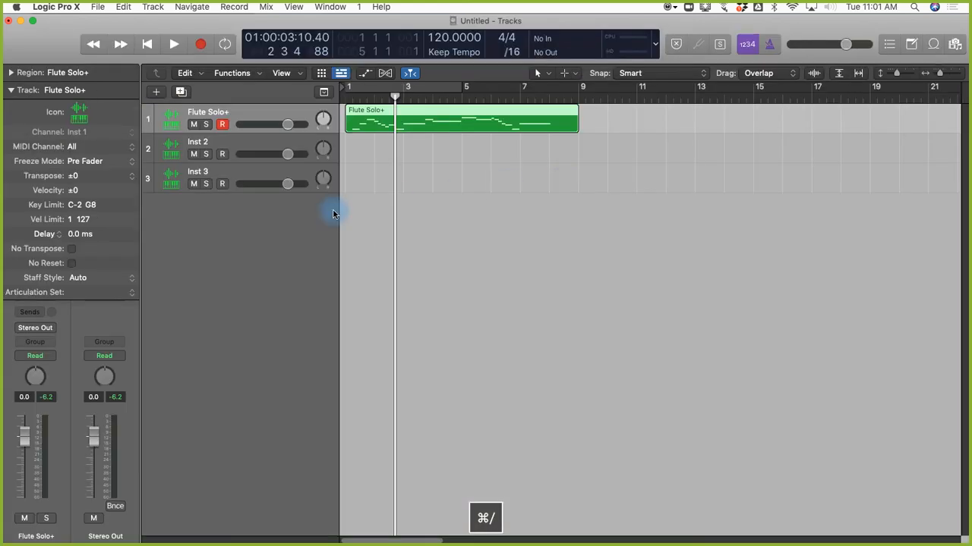
click(85, 298)
click(81, 312)
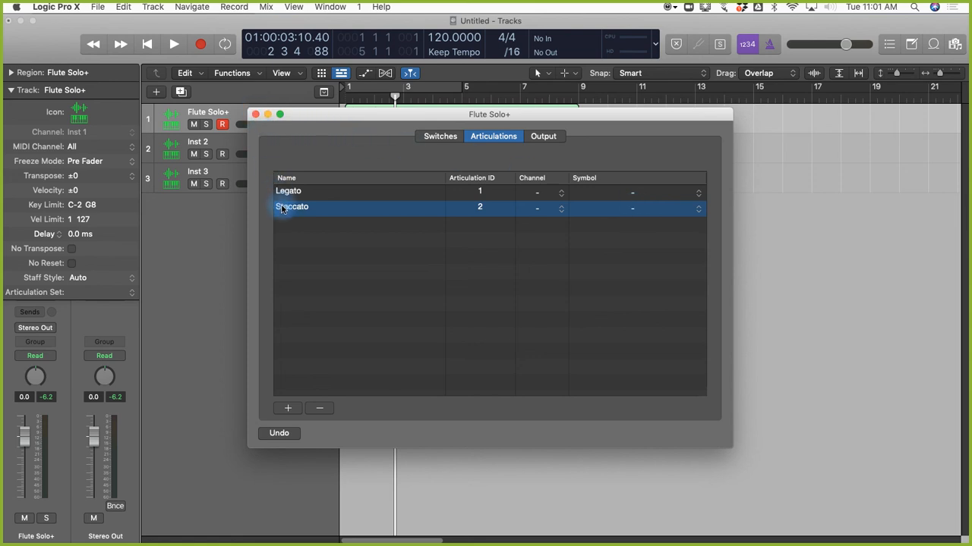
click(256, 115)
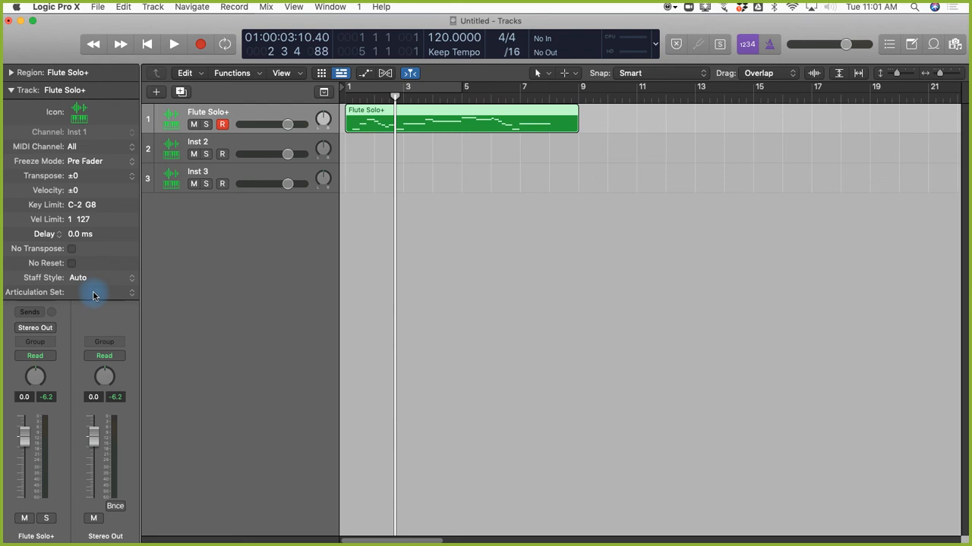
key(cmd+3)
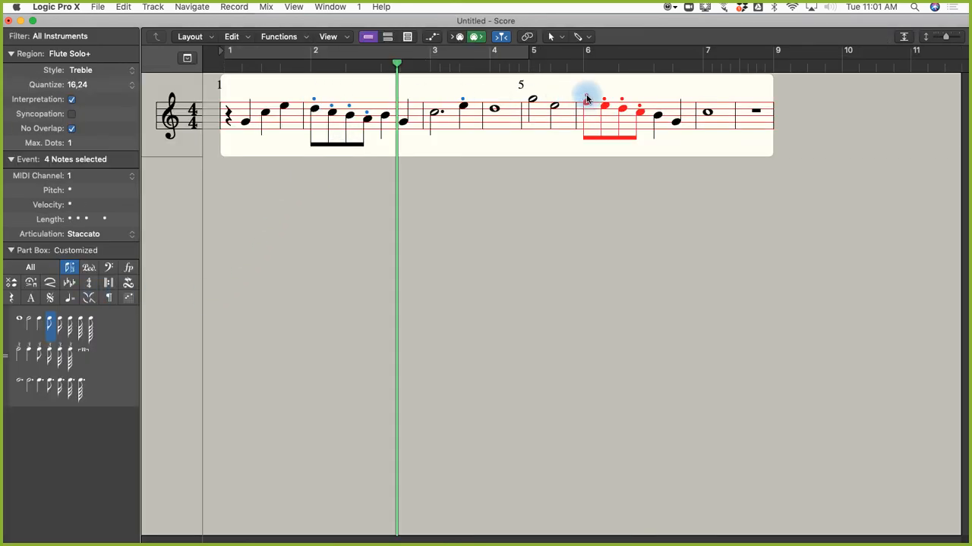
Replace the blue staccato dot on bar 2's first eighth note with an ordinary black staccato mark, and close the Score window.
click(472, 81)
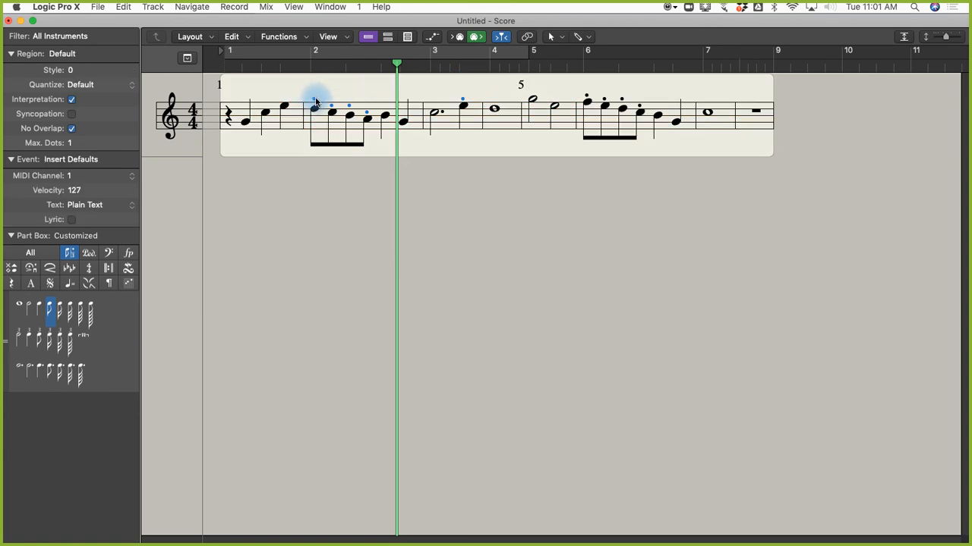
click(327, 95)
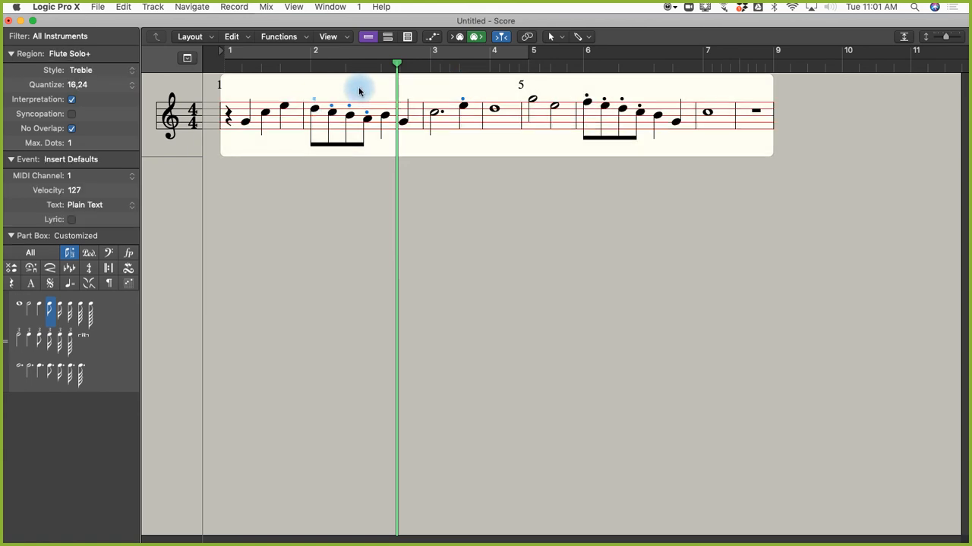
key(BackSpace)
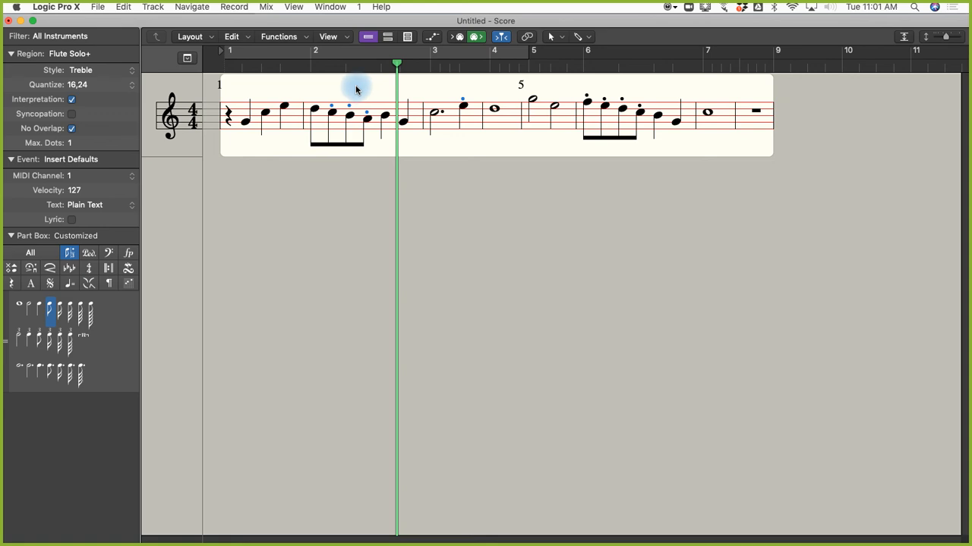
click(315, 110)
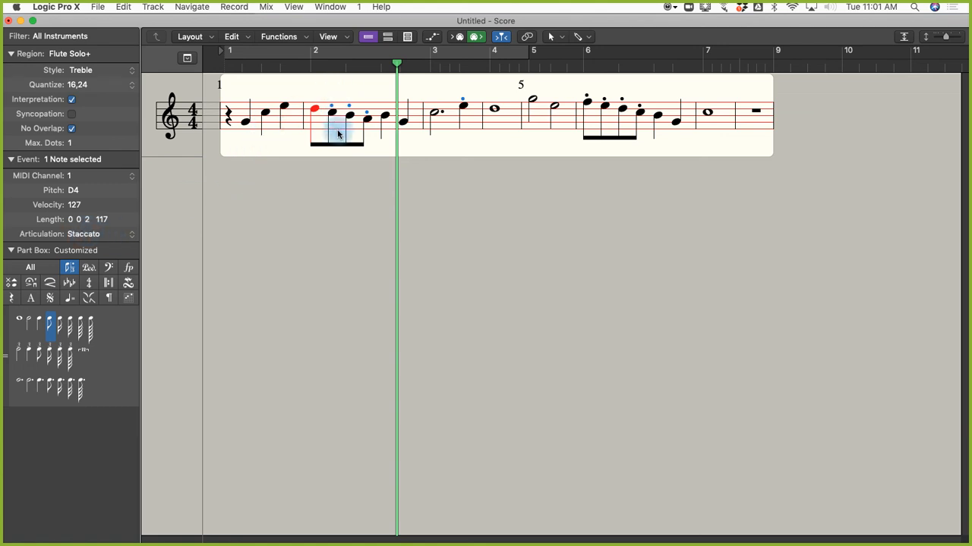
click(314, 172)
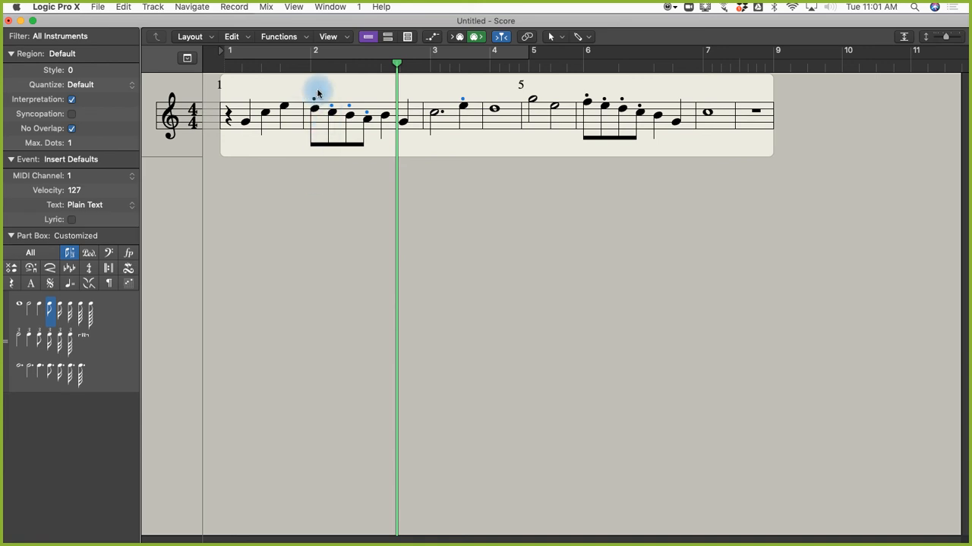
click(316, 96)
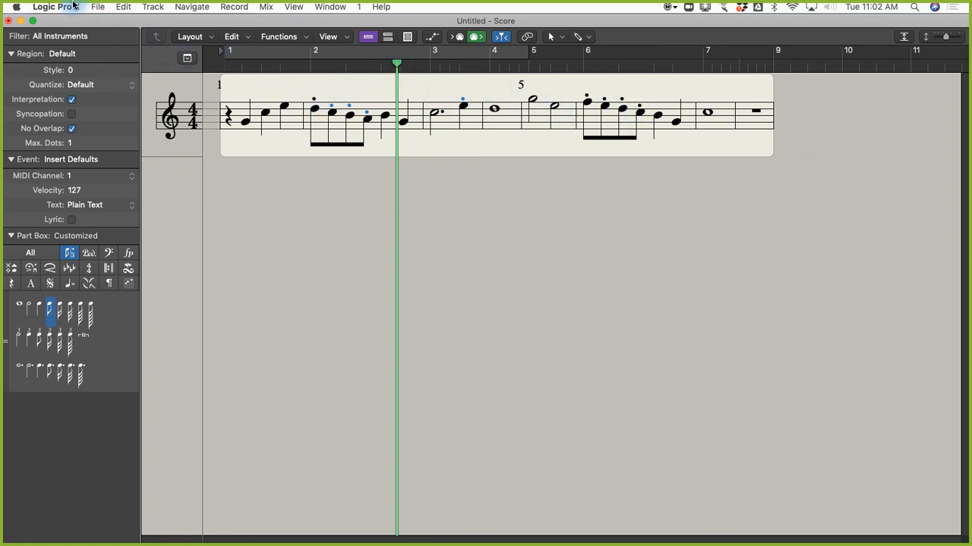
click(8, 22)
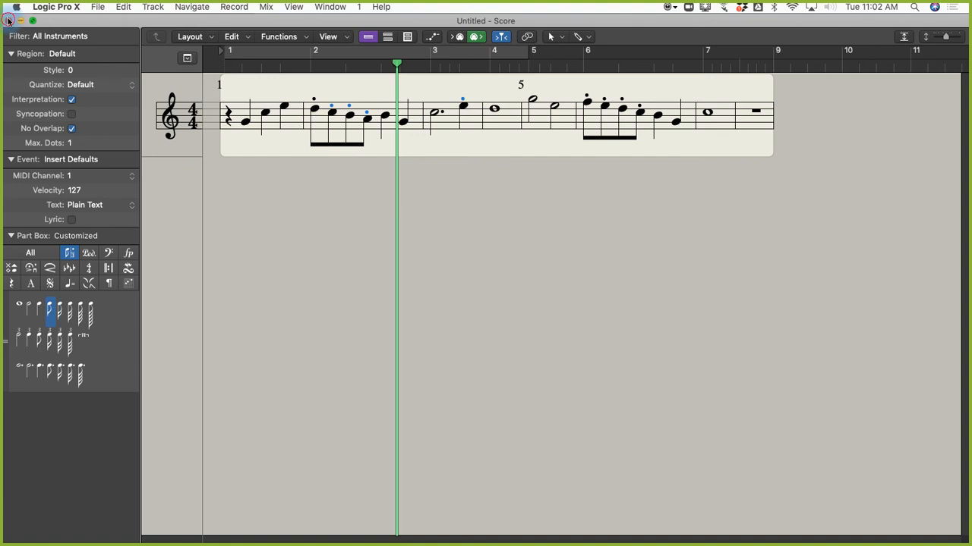
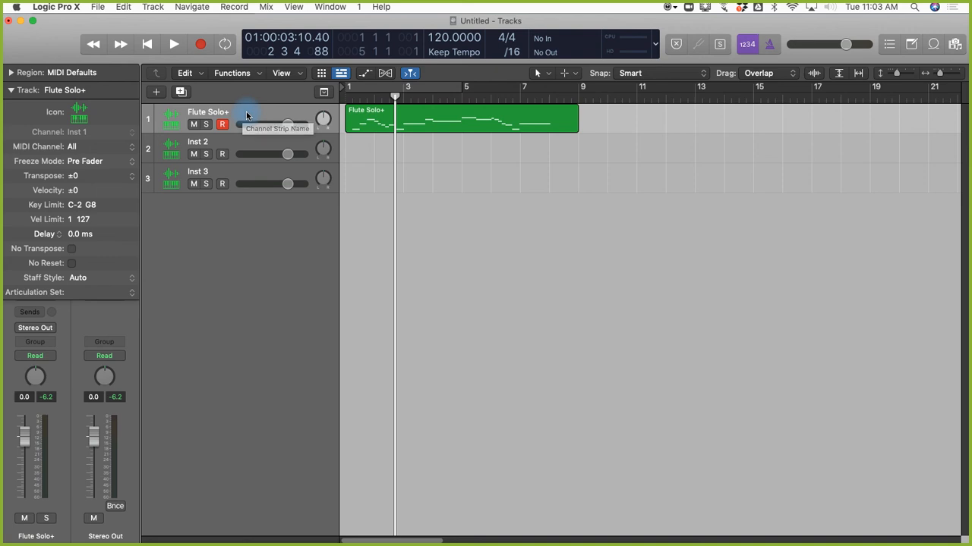
Switch to Chrome and look through the Week 3 resources page on Canvas down to its end.
key(super+Tab)
key(super+Tab)
key(super+Tab)
key(super+Tab)
key(super+Tab)
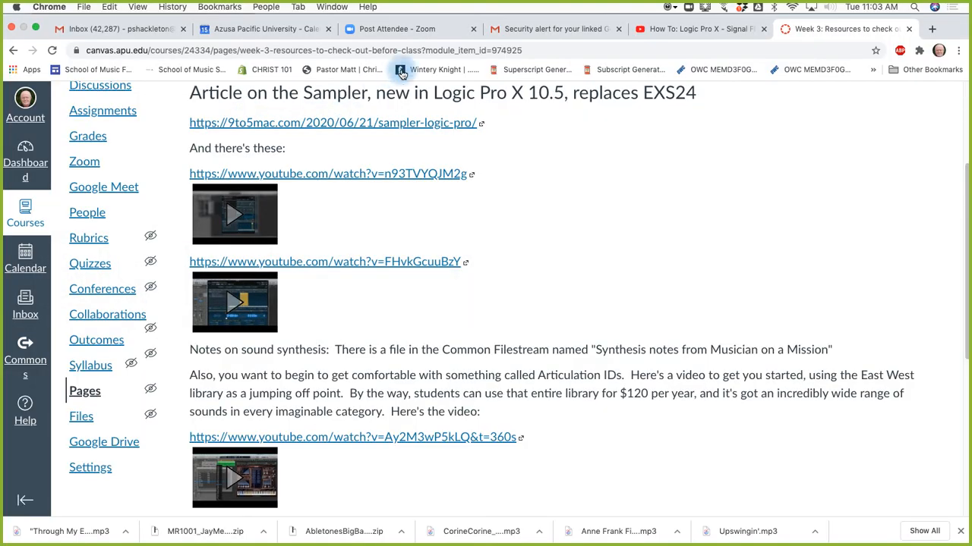
scroll(552, 322, down, 5)
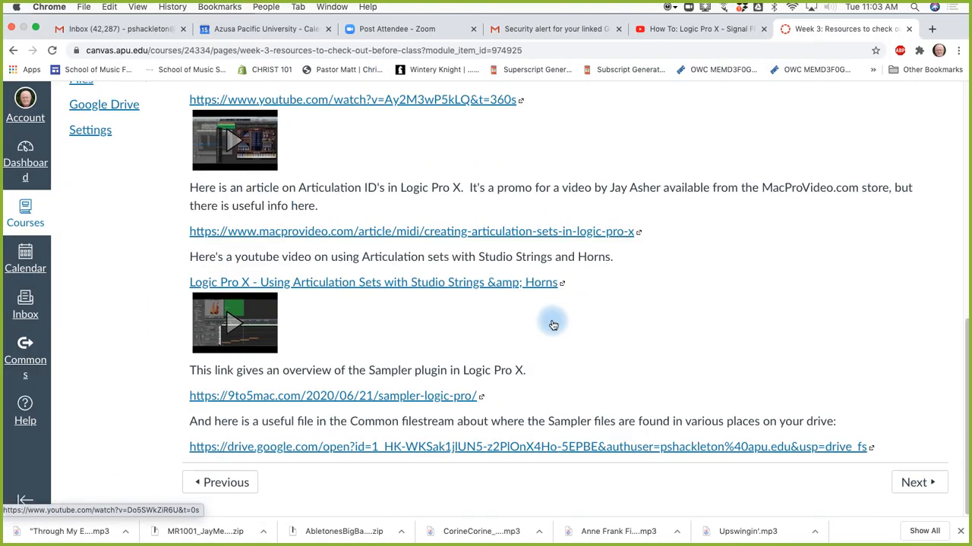
Page through the Week 3 class pages to Assignment #1, read its Woodwind Doubler requirements, and switch back to Logic Pro X.
click(920, 483)
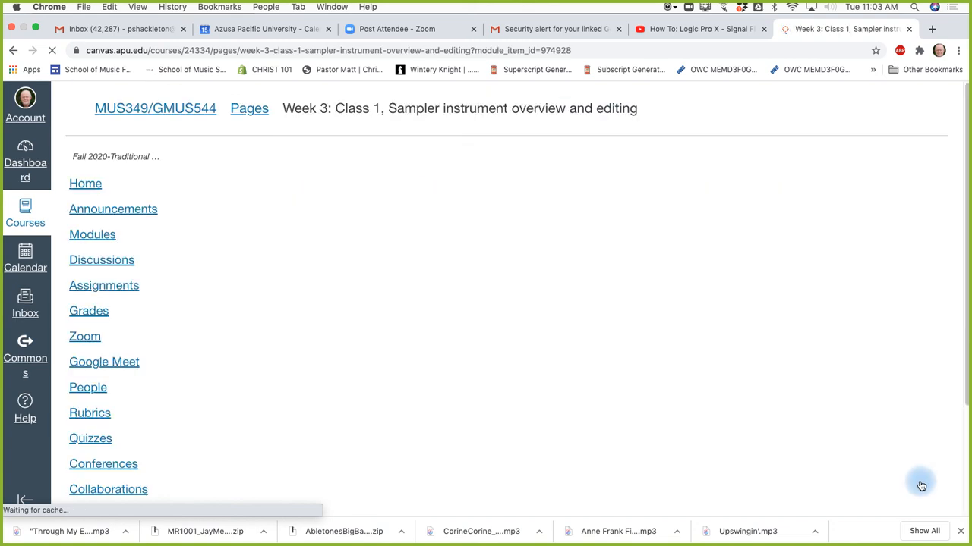
scroll(919, 486, down, 2)
click(914, 298)
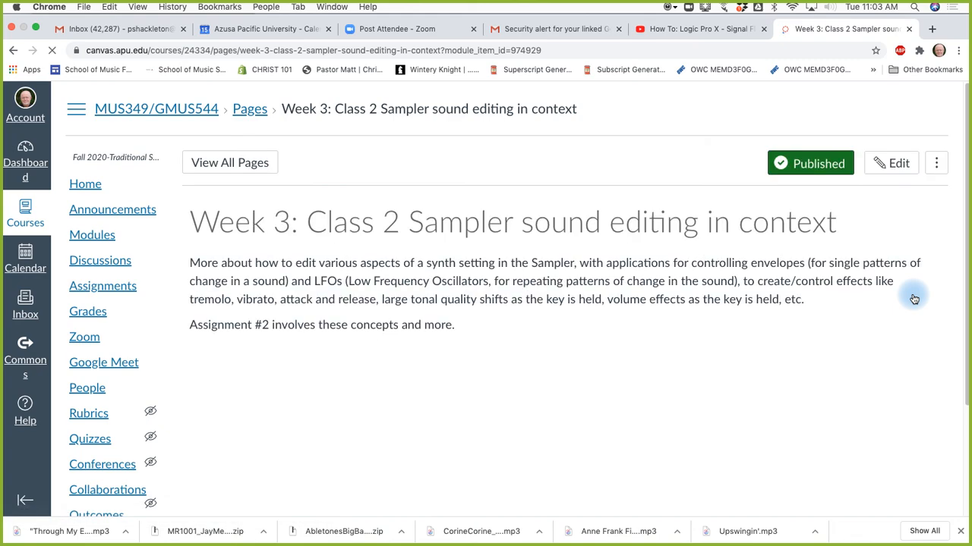
scroll(903, 319, down, 2)
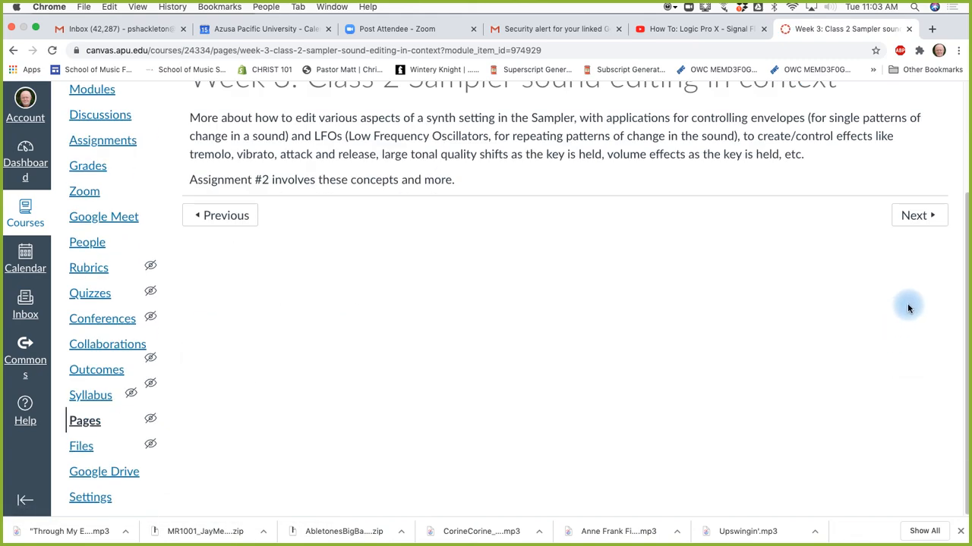
click(913, 218)
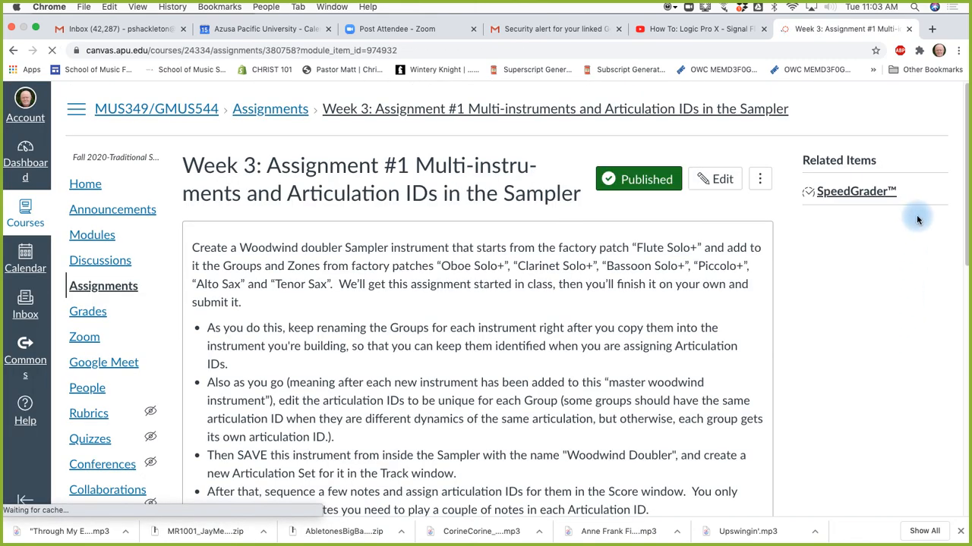
scroll(562, 305, down, 3)
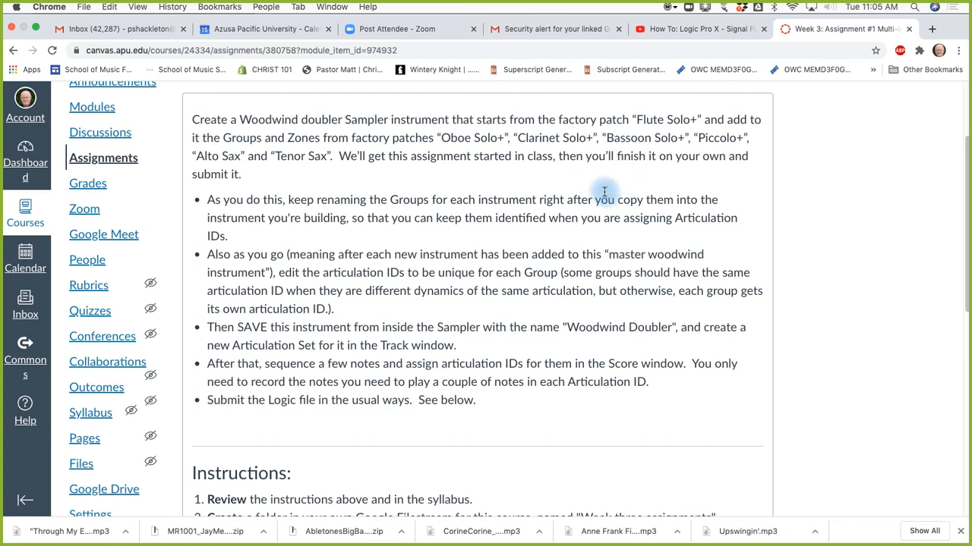
key(super+Tab)
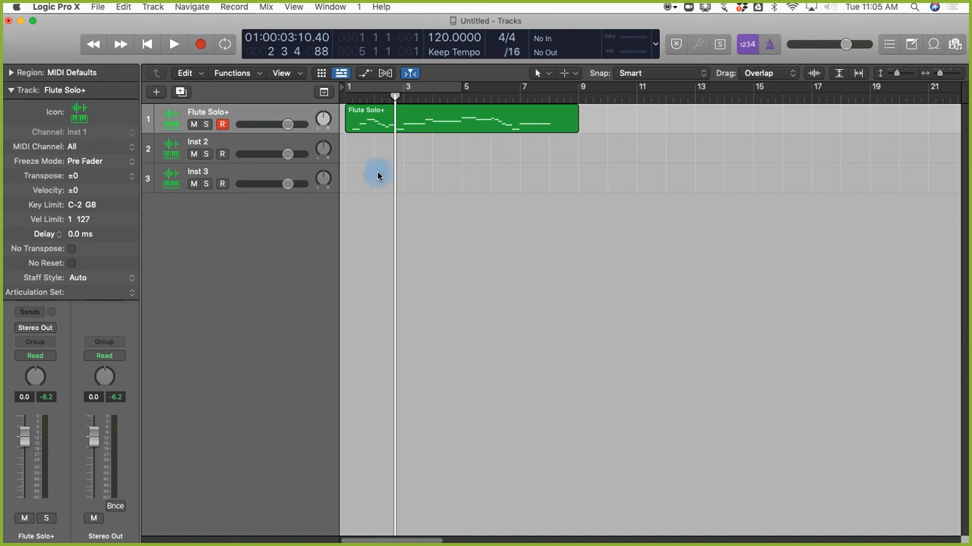
Open the Sampler on the Inst 2 track and reposition its window so the whole plug-in is visible.
click(232, 144)
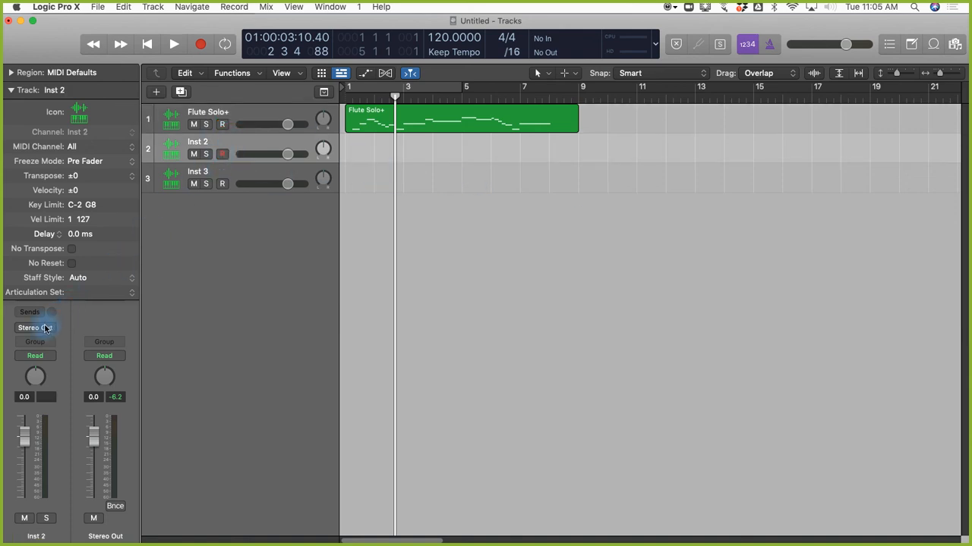
click(11, 89)
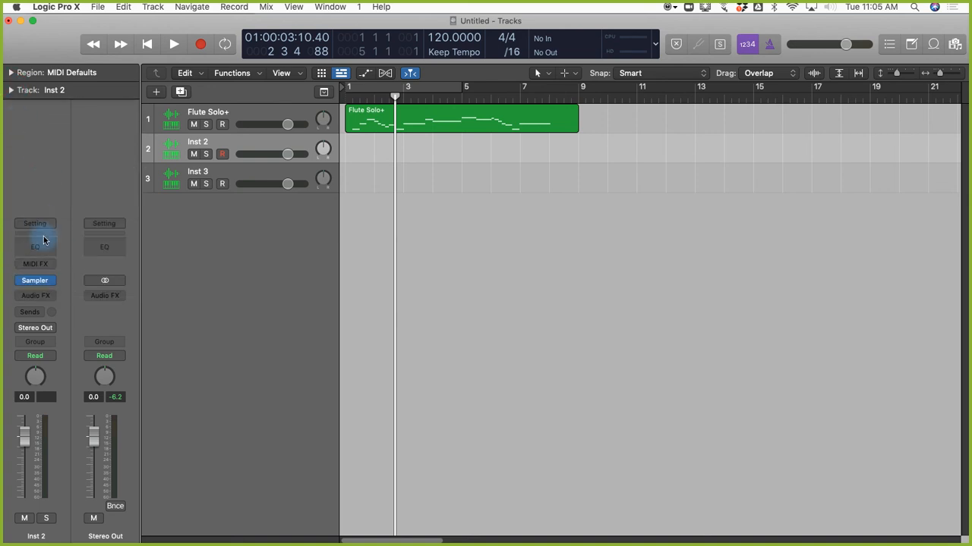
mouse_move(38, 283)
click(36, 282)
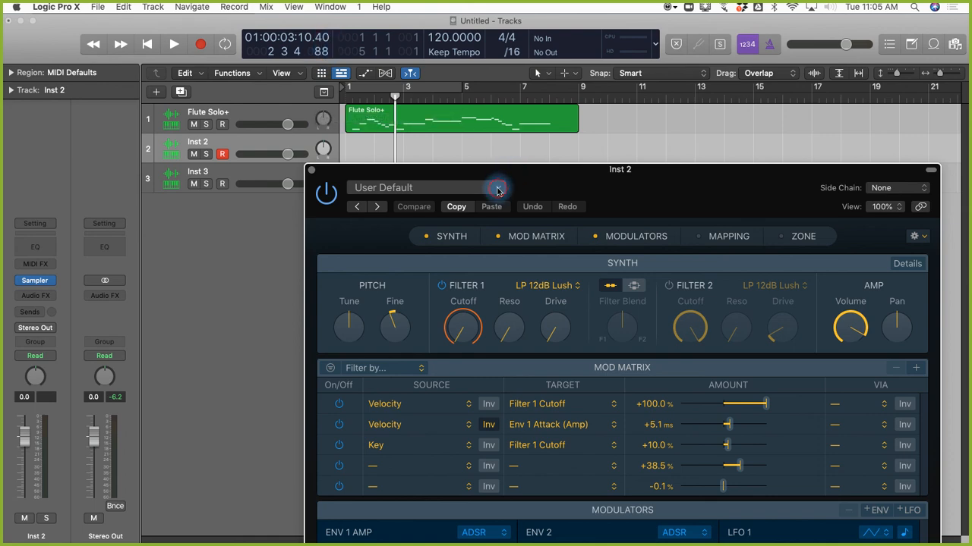
click(498, 192)
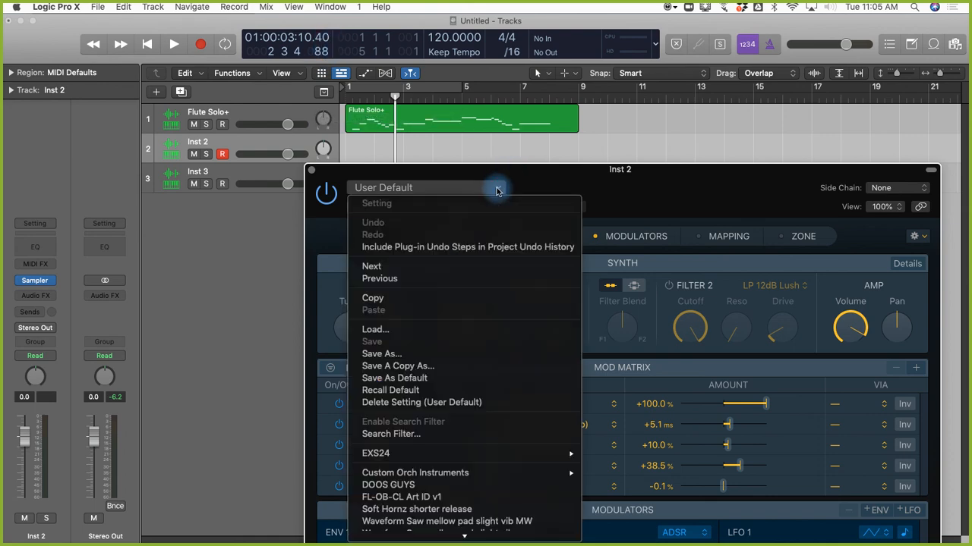
click(445, 165)
drag(434, 169, 400, 36)
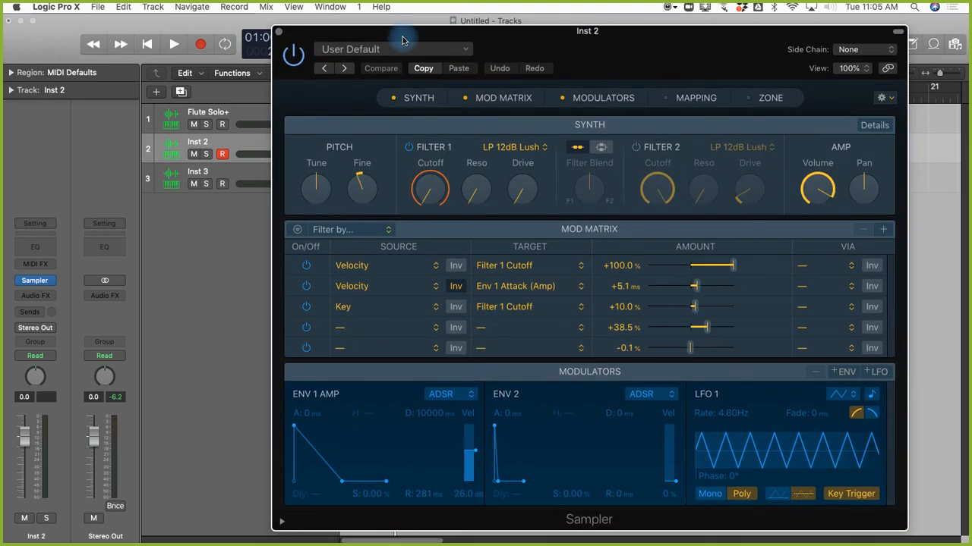
Load the Oboe Solo+ preset from the factory orchestral woodwinds into Inst 2's Sampler and close the plug-in window.
click(444, 51)
mouse_move(490, 434)
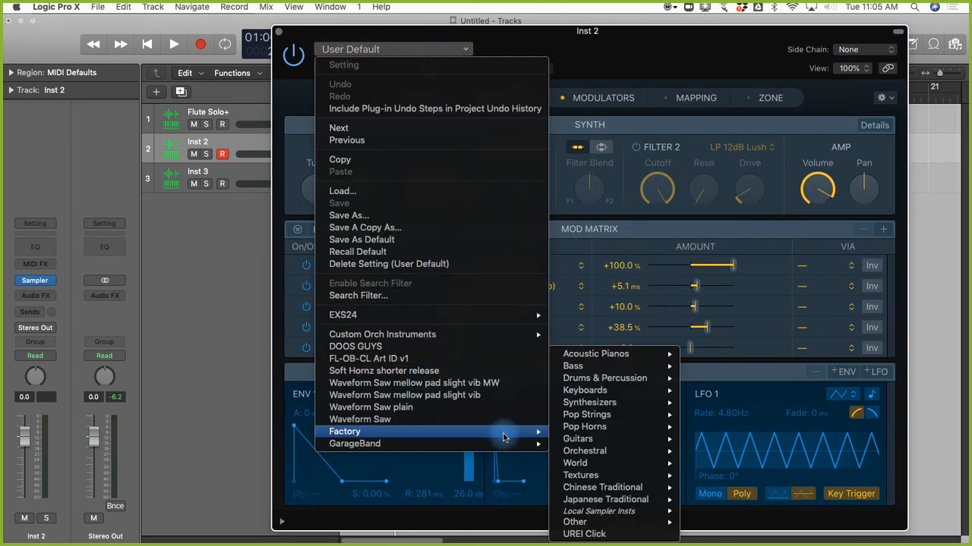
mouse_move(589, 451)
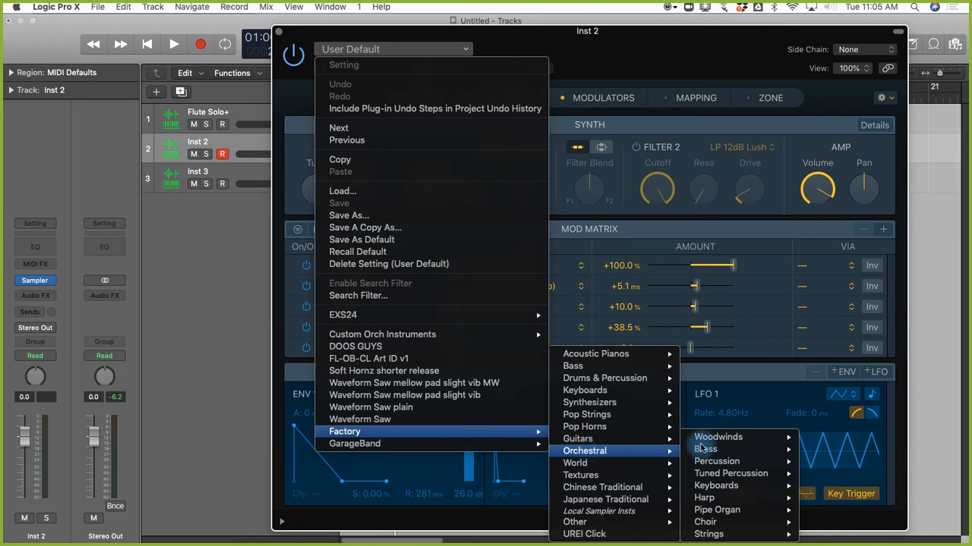
mouse_move(797, 437)
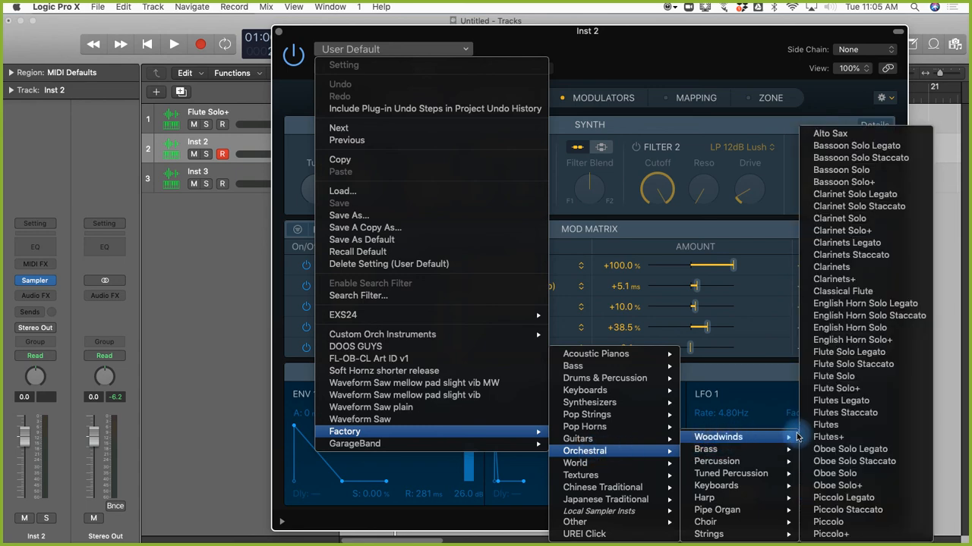
click(845, 487)
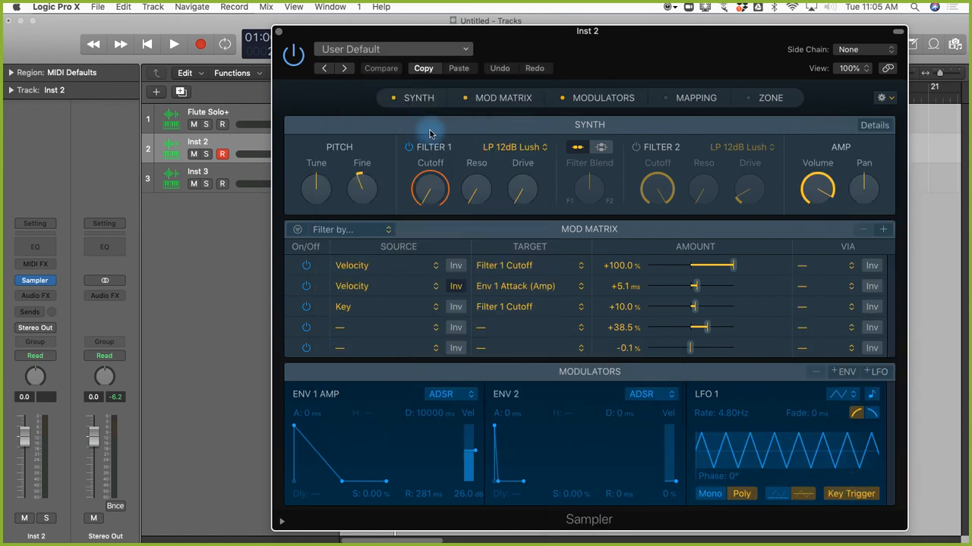
click(278, 34)
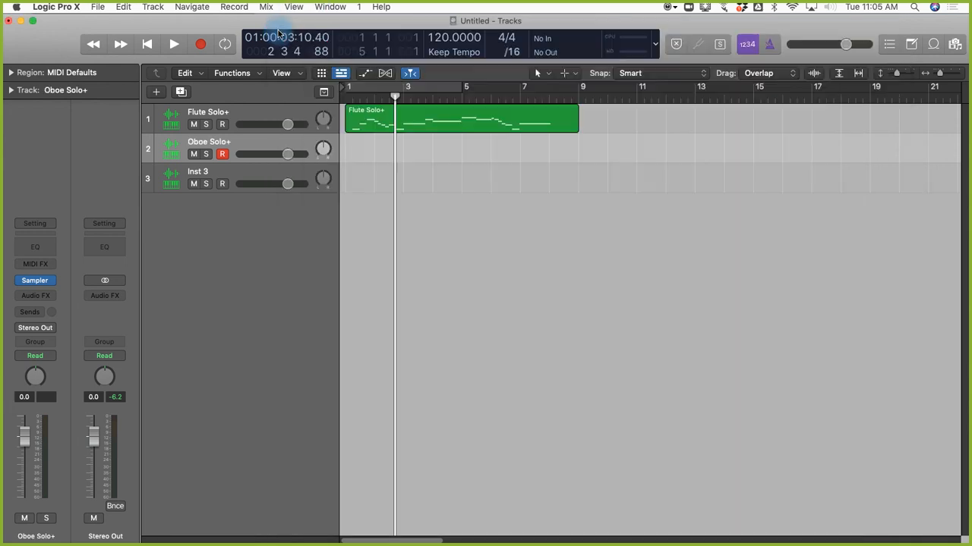
Open the Sampler instrument window of the Flute Solo+ track and move it aside.
click(203, 113)
mouse_move(36, 281)
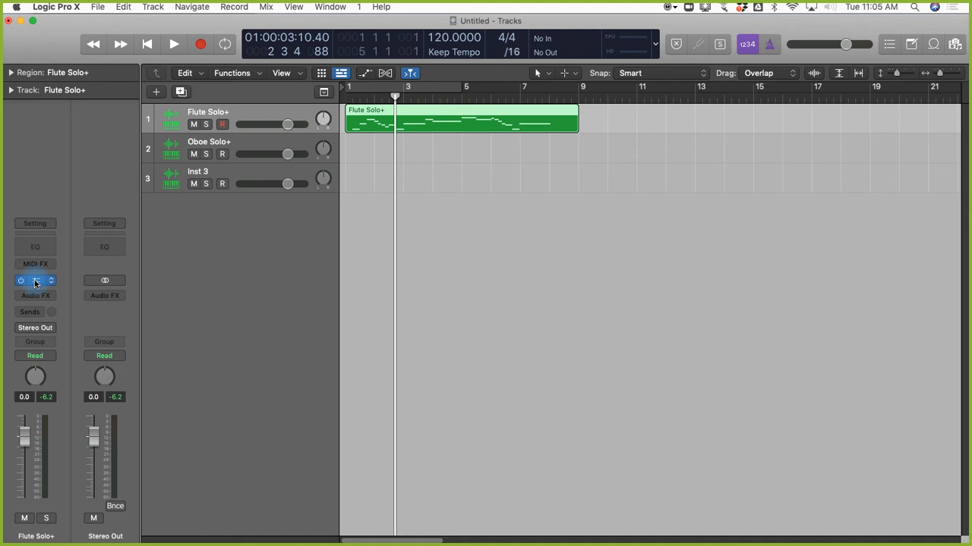
click(34, 281)
drag(278, 10, 403, 6)
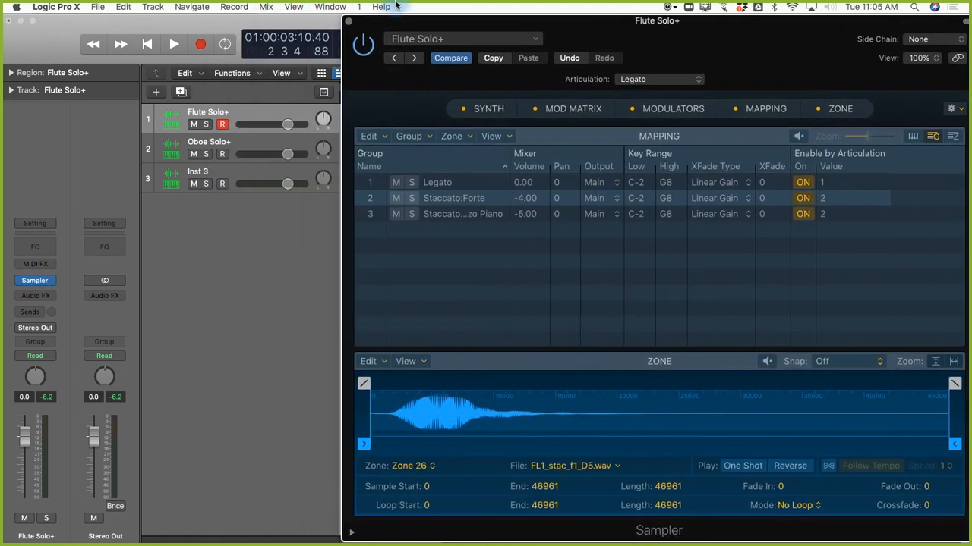
Open the Oboe Solo+ track's Sampler window and arrange it beside the Flute Solo+ Sampler so both are accessible.
click(207, 144)
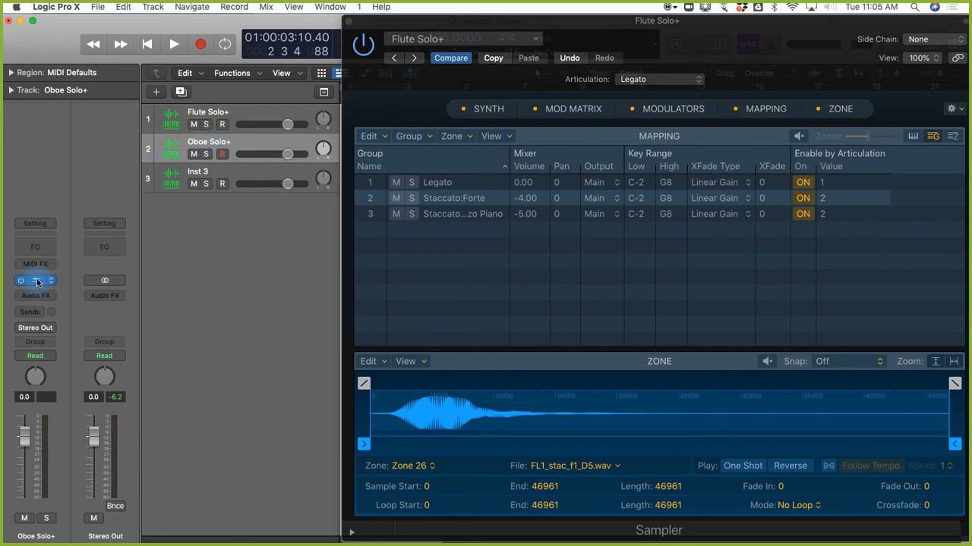
click(35, 281)
drag(433, 23, 752, 18)
drag(528, 18, 186, 6)
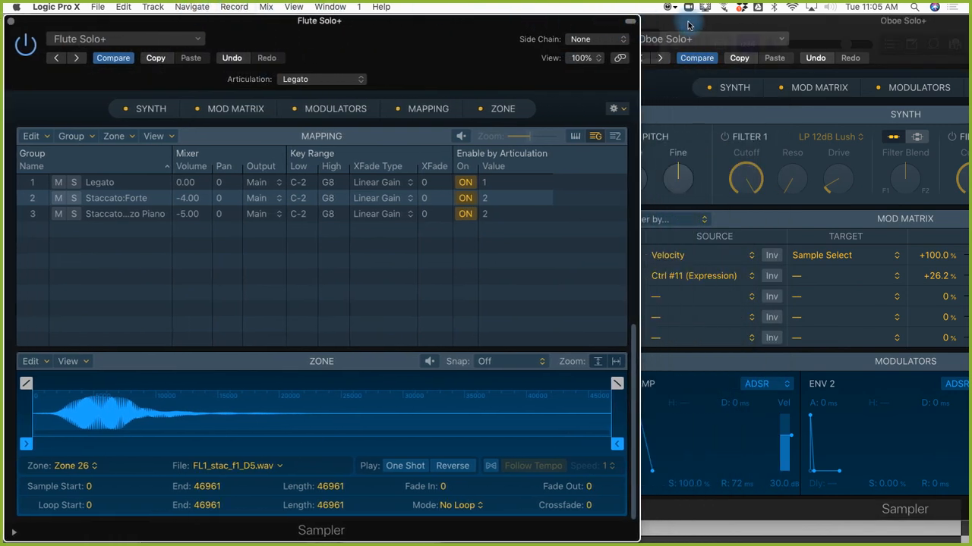
drag(689, 24, 592, 27)
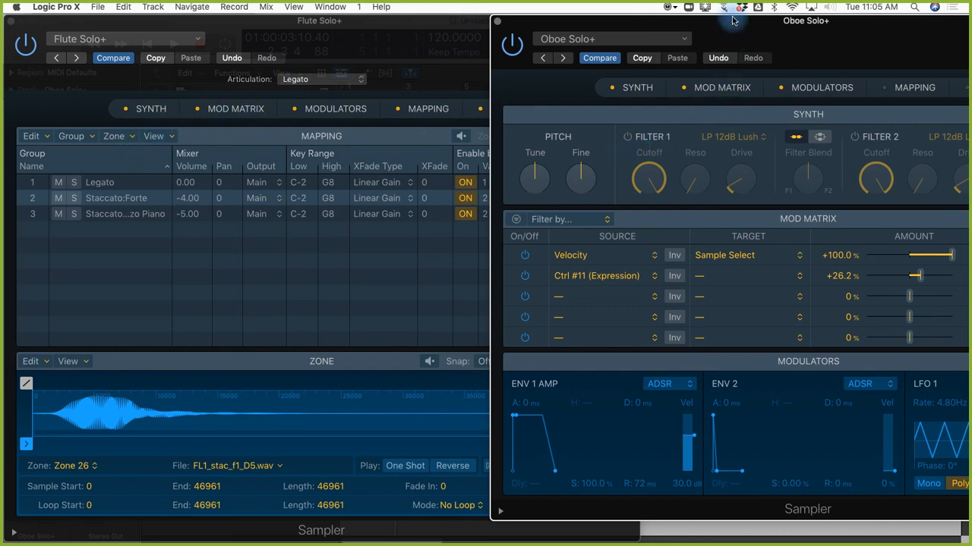
drag(732, 21, 698, 22)
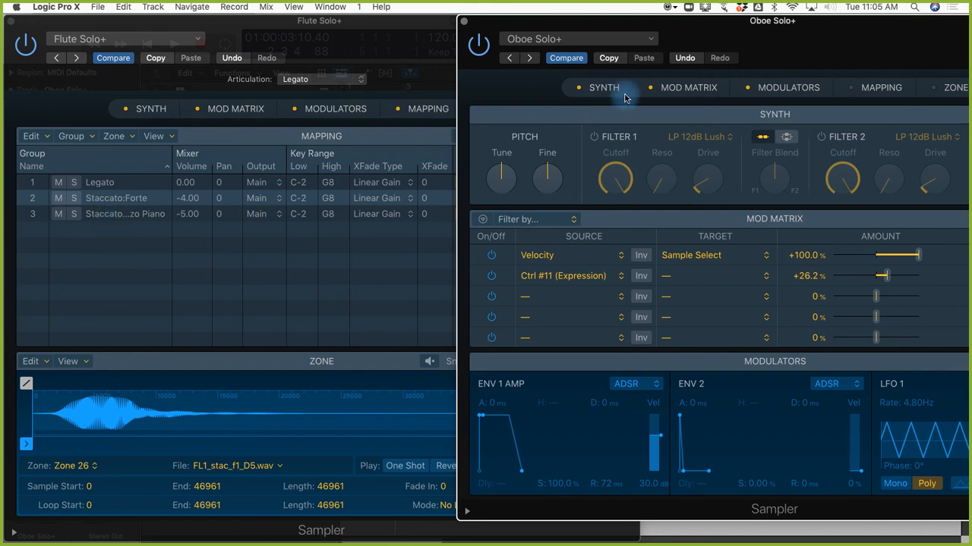
drag(712, 25, 612, 26)
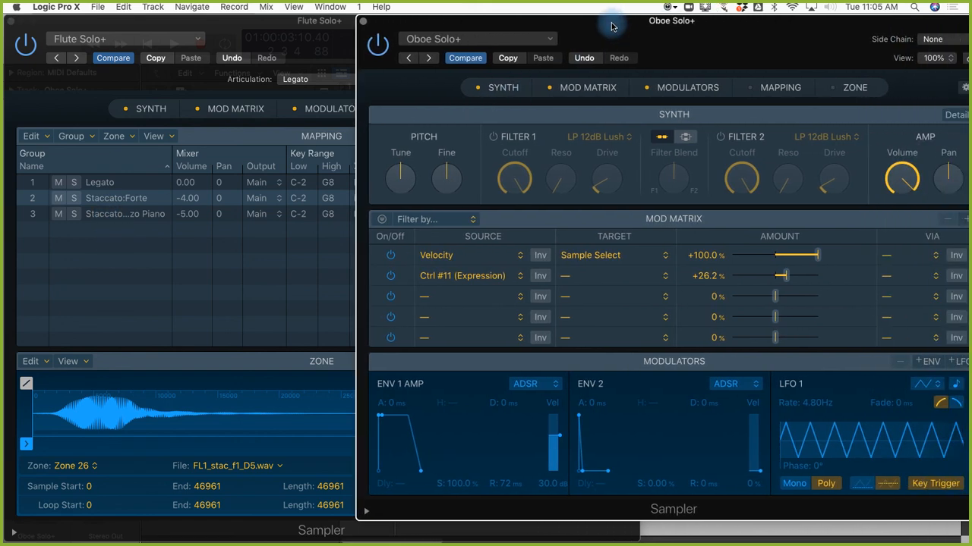
drag(841, 24, 806, 25)
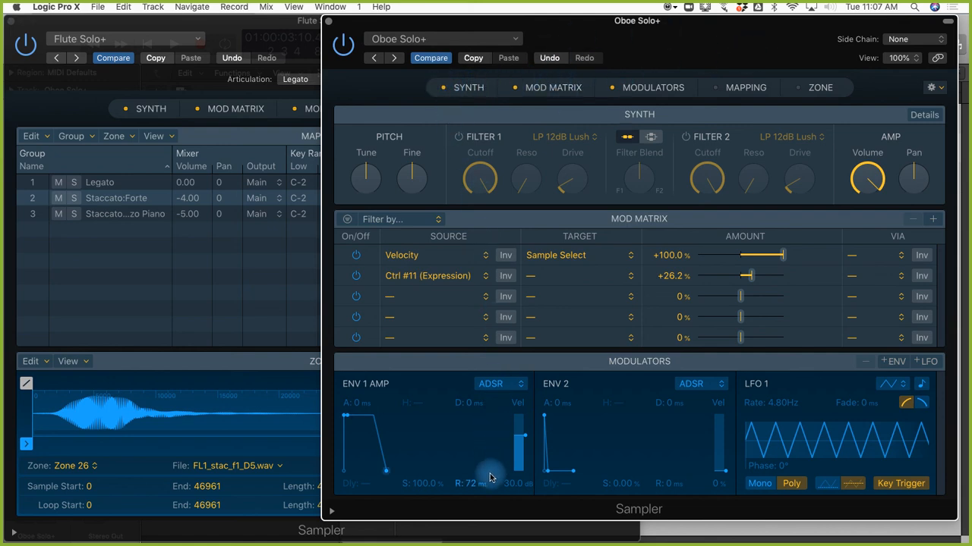
Examine the Oboe Solo+ Sampler's Synth and Mod Matrix sections and the Synth details by showing and hiding panes.
click(515, 89)
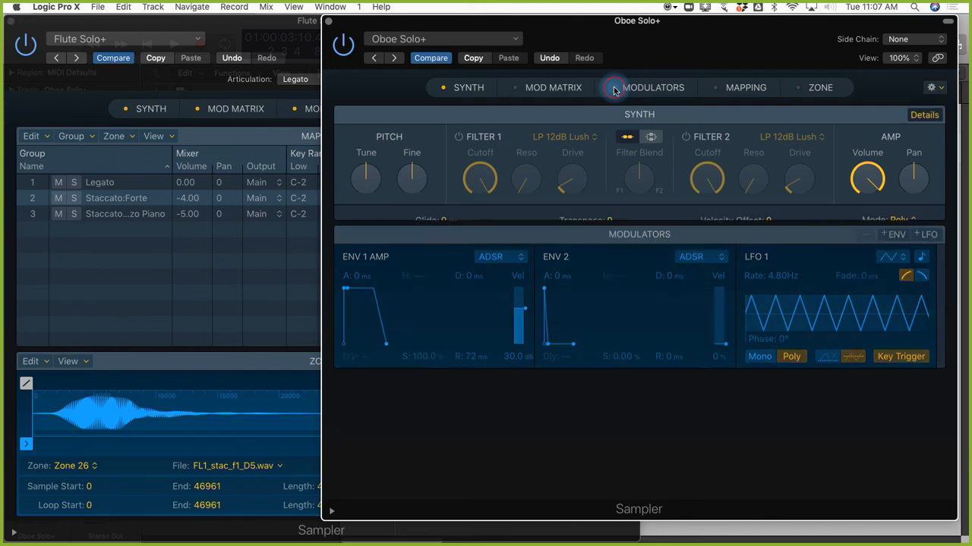
click(613, 89)
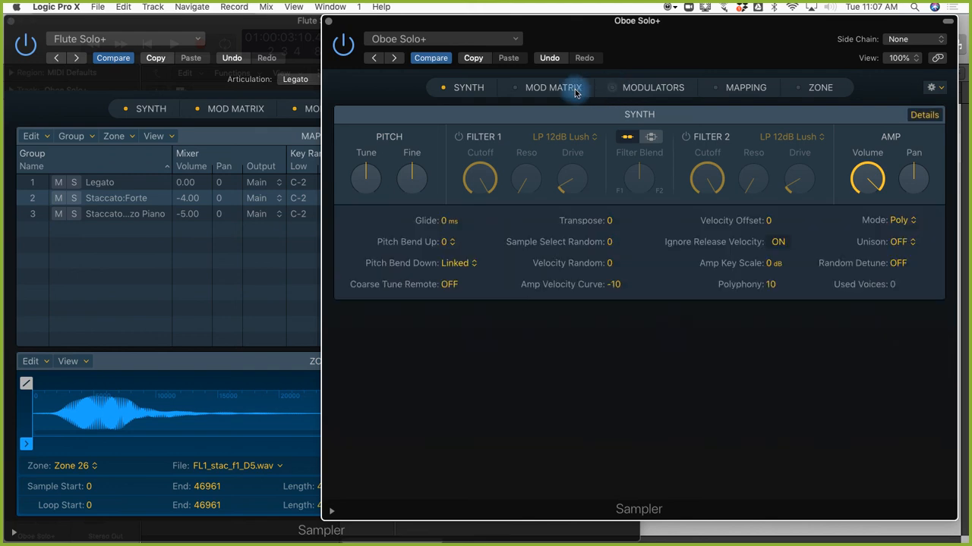
click(514, 88)
click(445, 87)
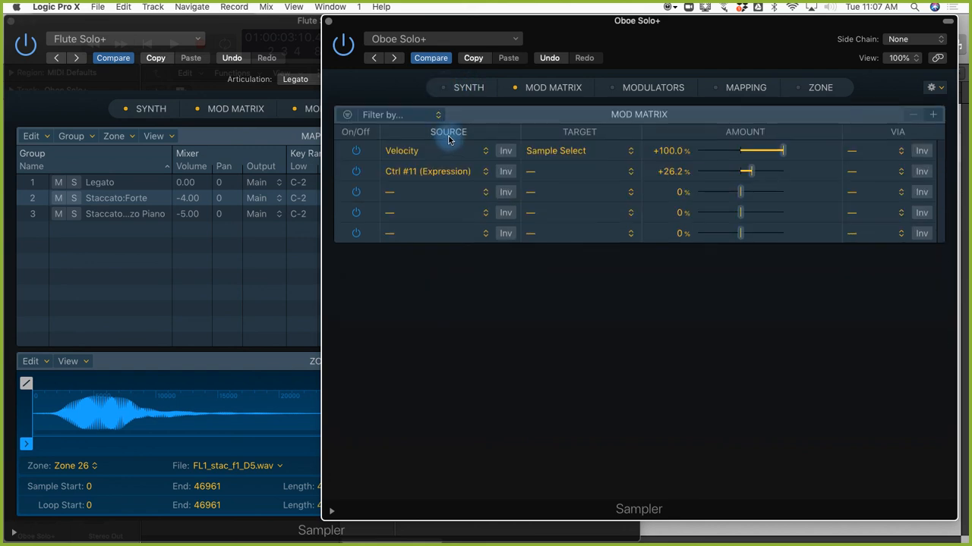
click(443, 88)
click(515, 88)
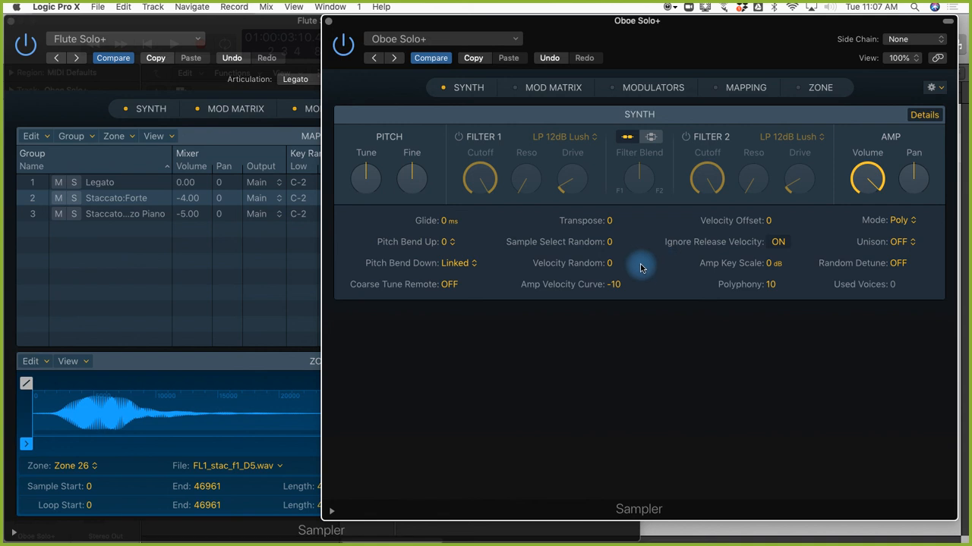
click(515, 88)
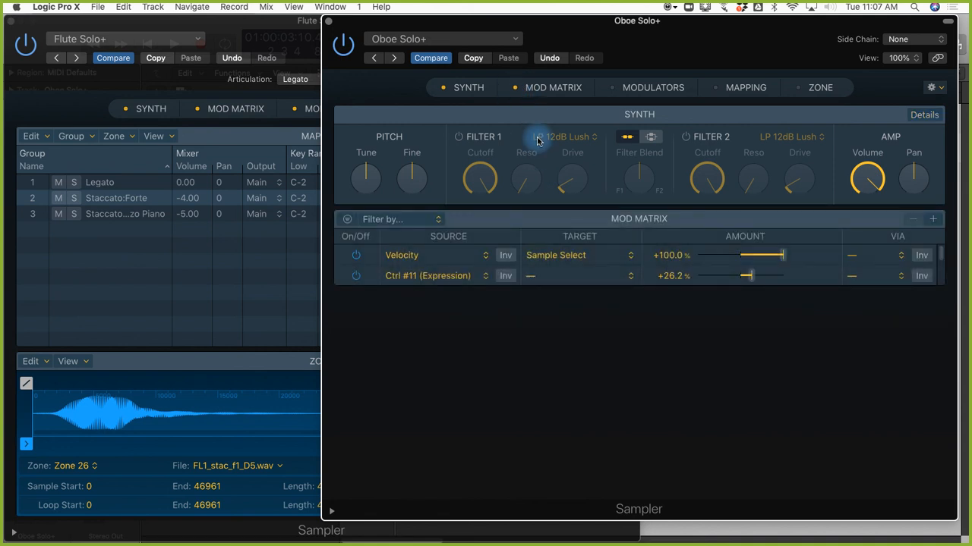
click(925, 116)
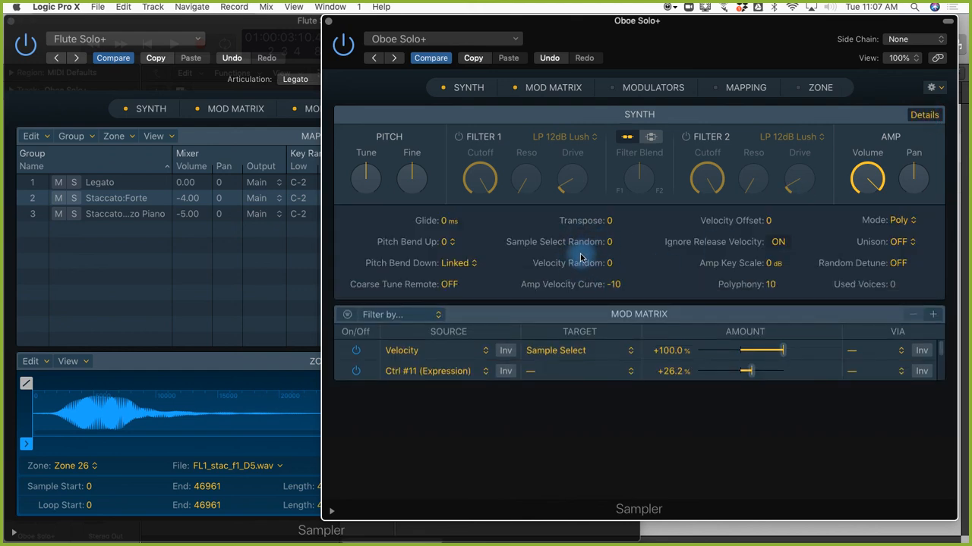
click(924, 115)
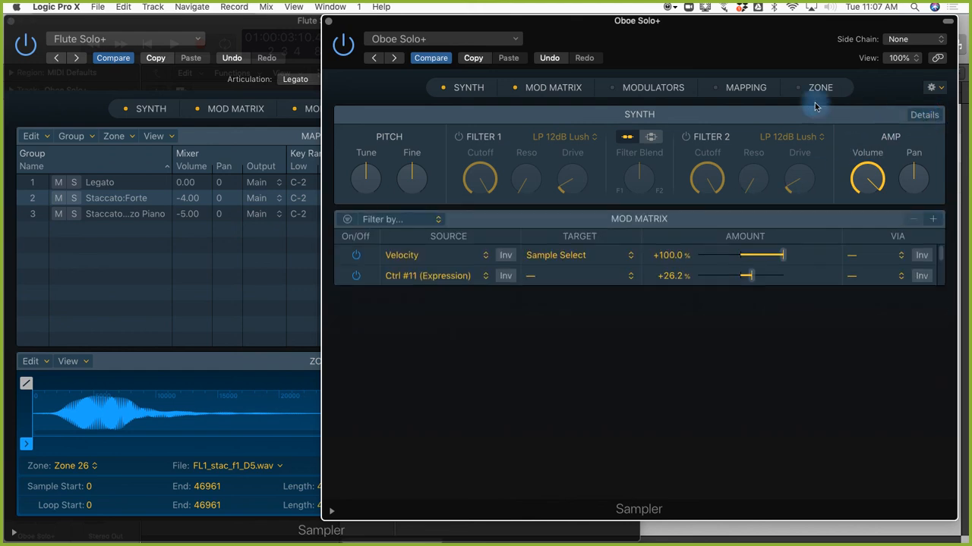
Show the Mapping pane in group list view in the Oboe Solo+ Sampler, hide Mod Matrix, and match the Flute Solo+ Sampler's group view.
click(717, 89)
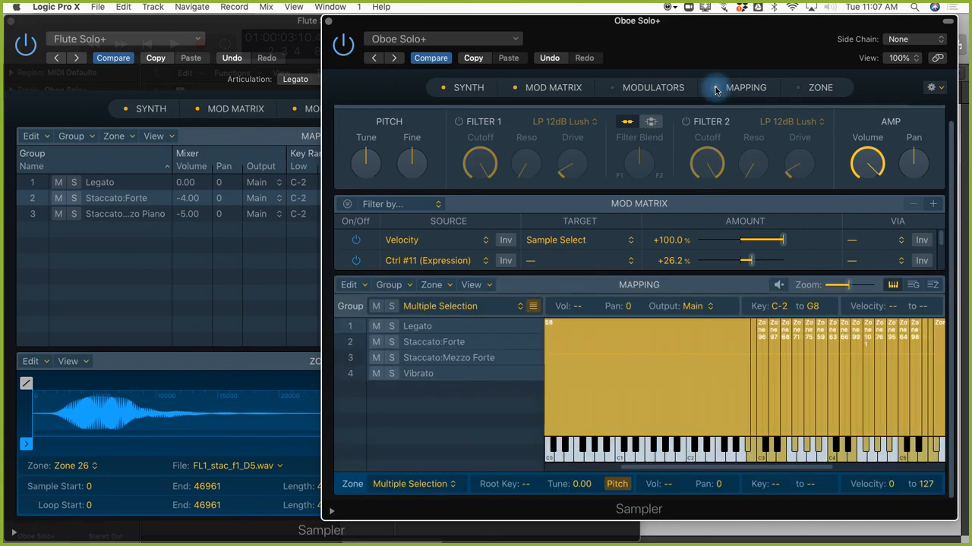
click(512, 90)
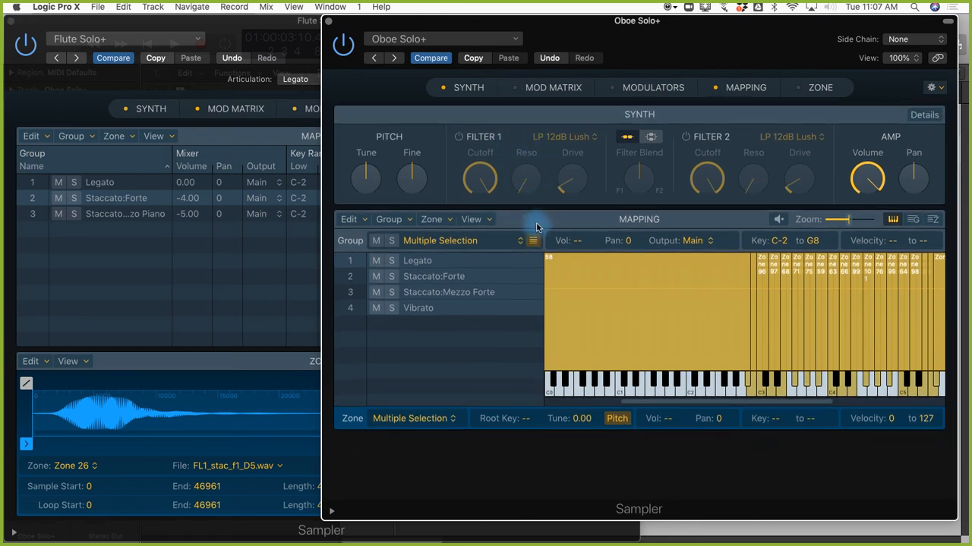
click(913, 220)
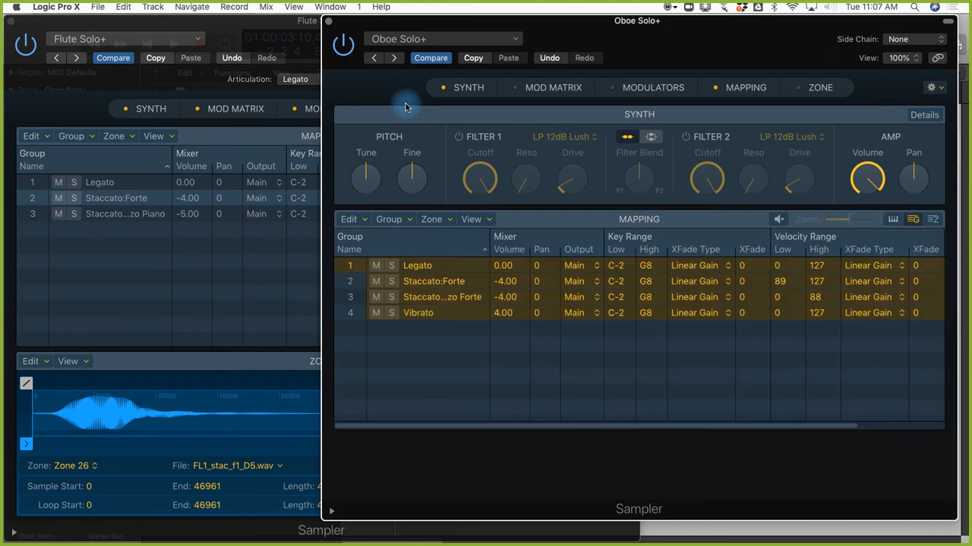
click(254, 266)
click(596, 136)
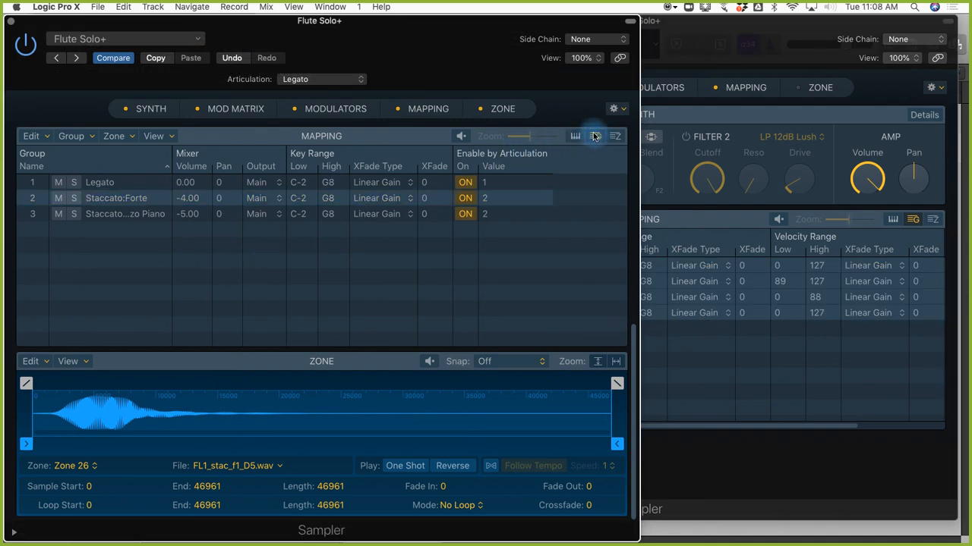
click(768, 343)
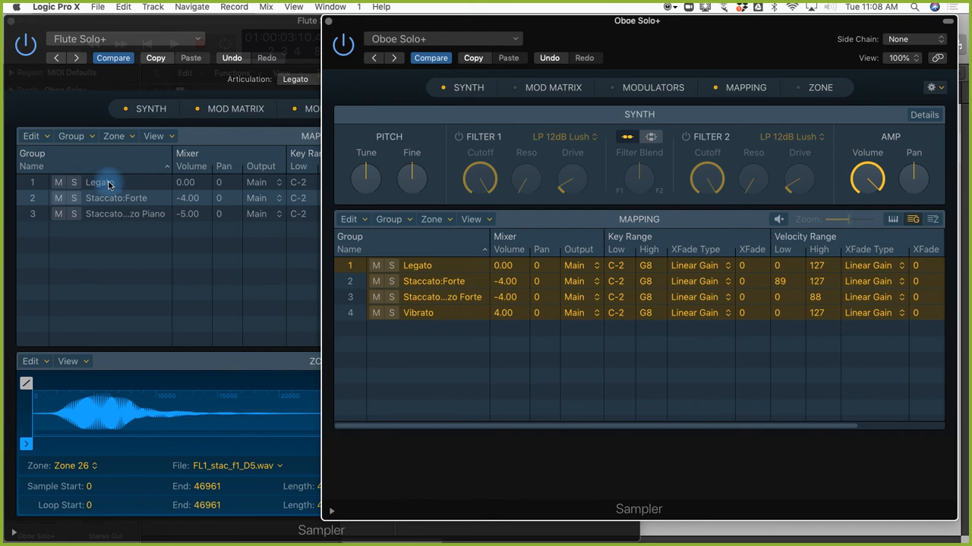
Rename the Legato group in the Flute Solo+ Sampler to FL Legato.
click(120, 256)
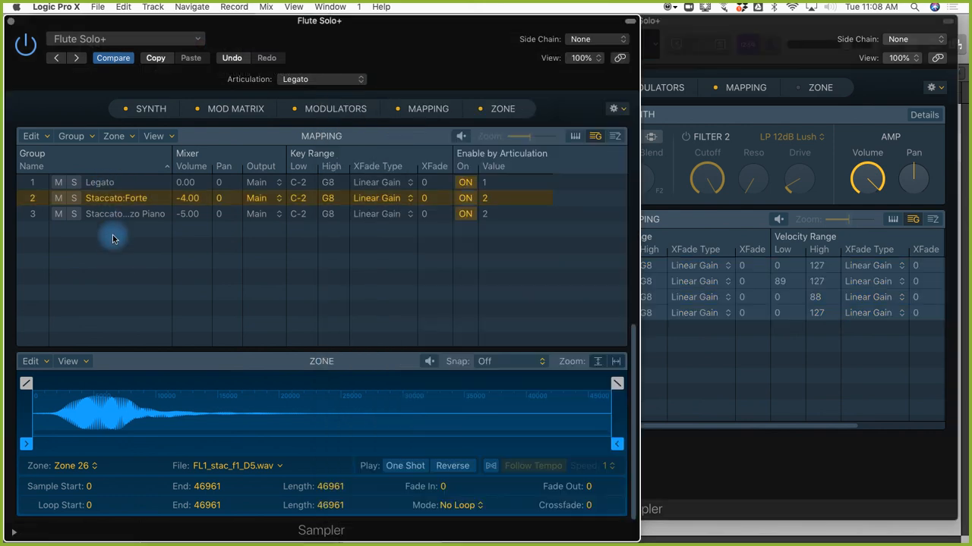
click(102, 184)
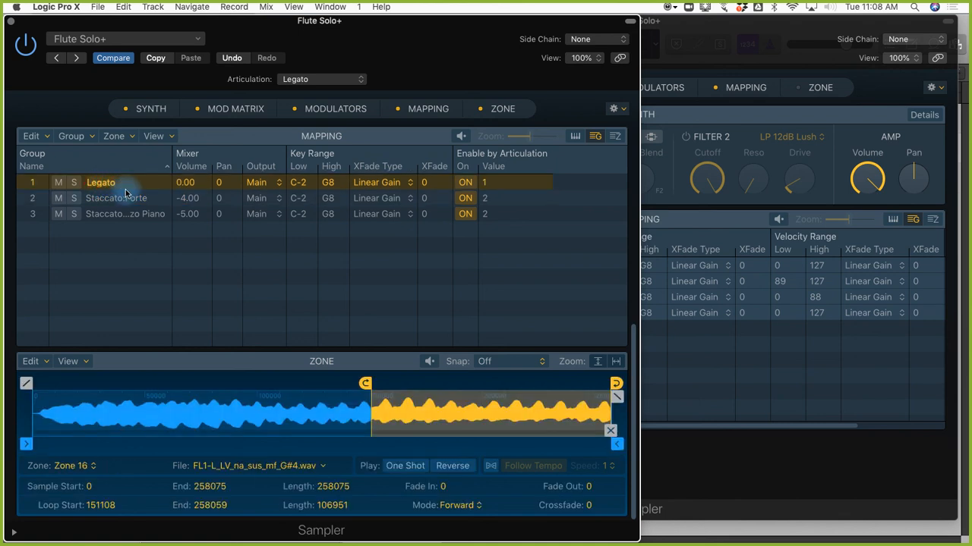
key(Left)
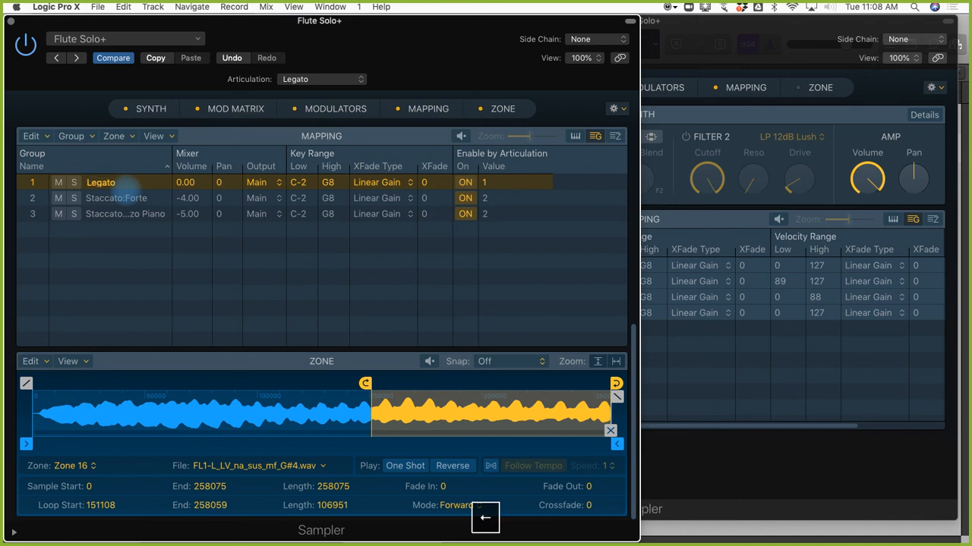
text(FL)
key(Return)
Rename the Flute Solo+ Sampler's Staccato:Forte group to FL Staccato:Forte.
click(115, 200)
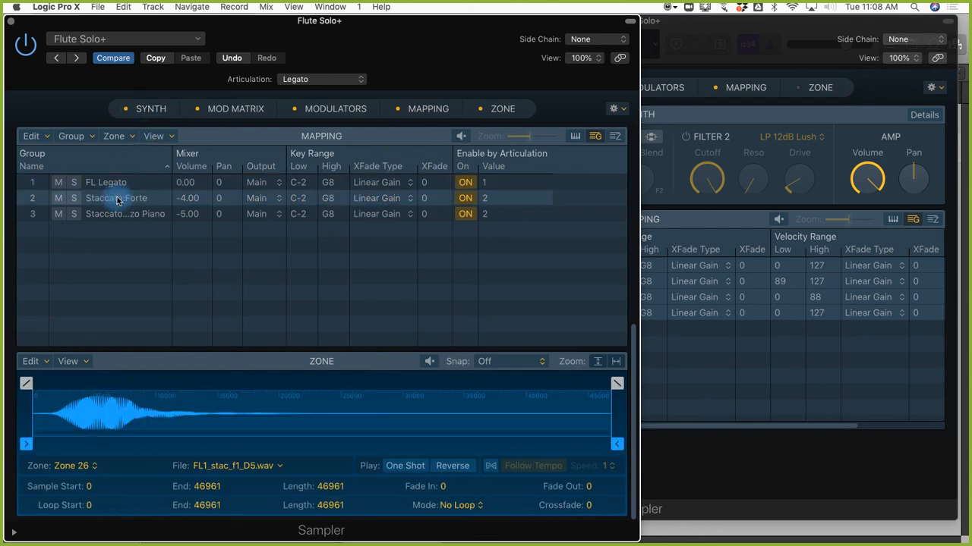
double_click(117, 200)
key(Left)
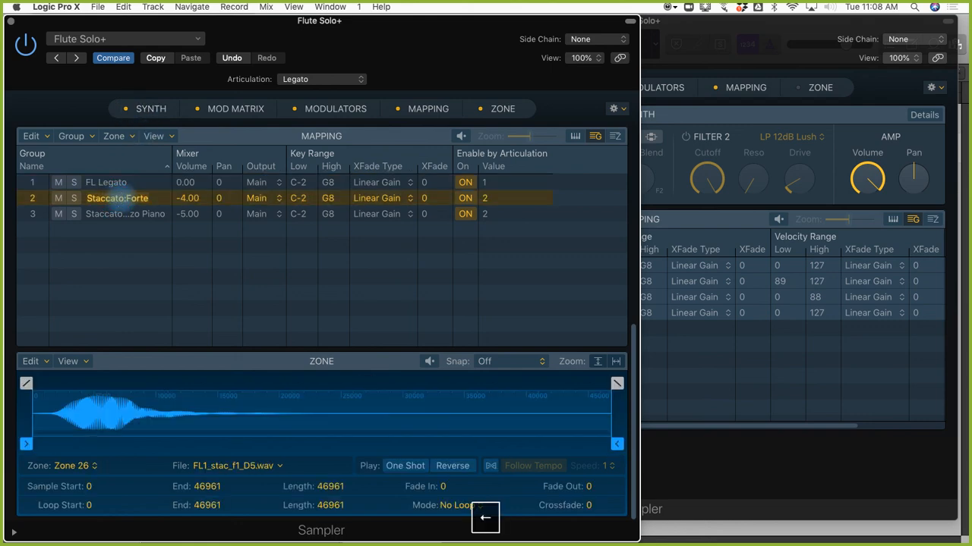
text(FL)
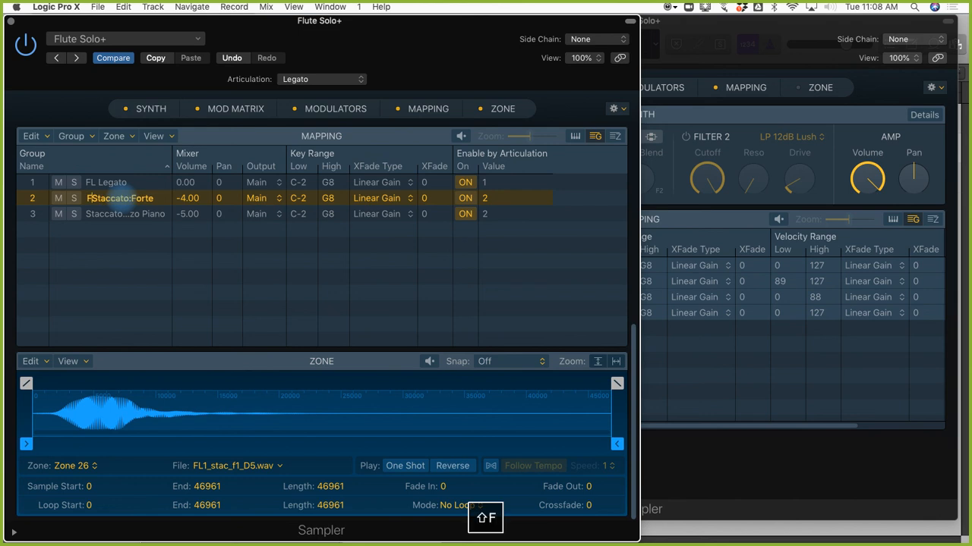
key(Return)
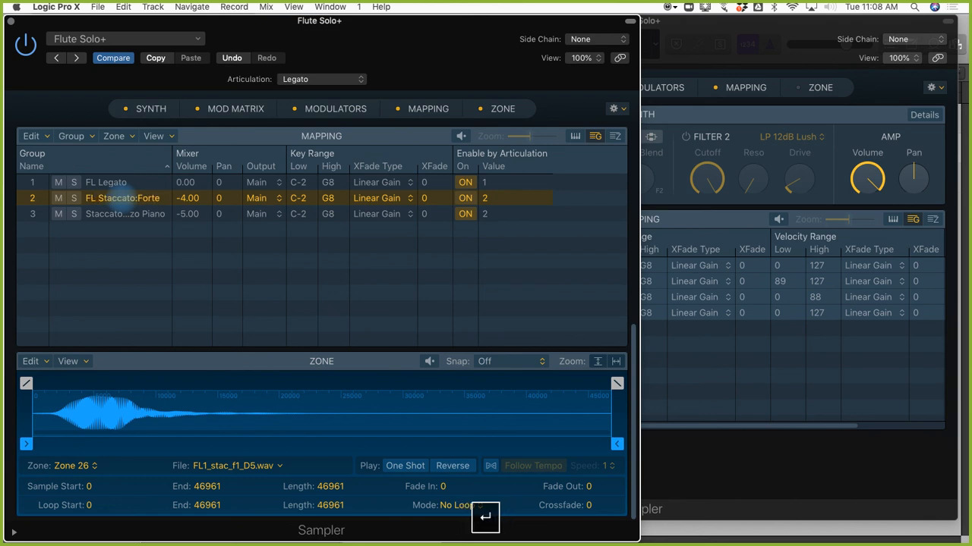
Add the prefix FL to the name of the Flute Solo+ Sampler's Staccato:Mezzo Piano group.
click(118, 215)
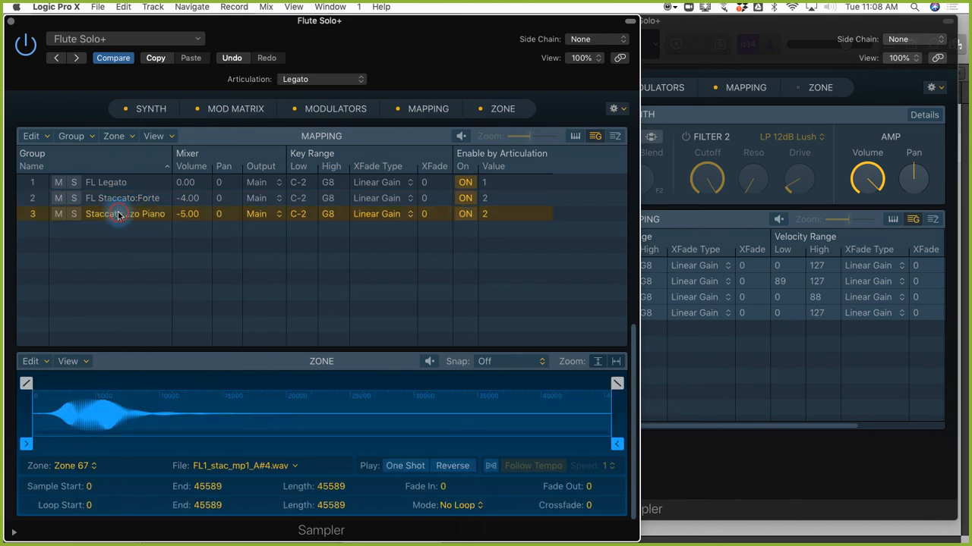
double_click(120, 214)
key(Left)
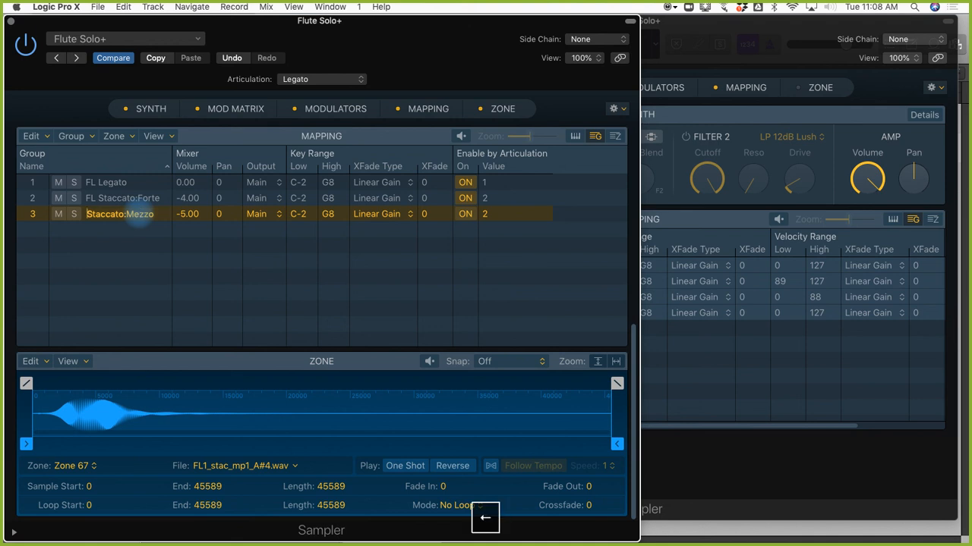
text(FL)
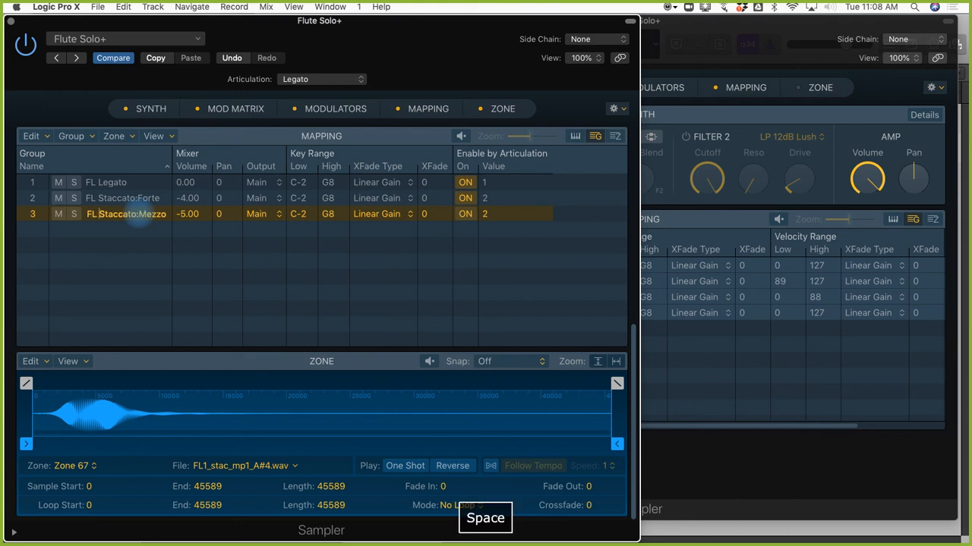
key(Return)
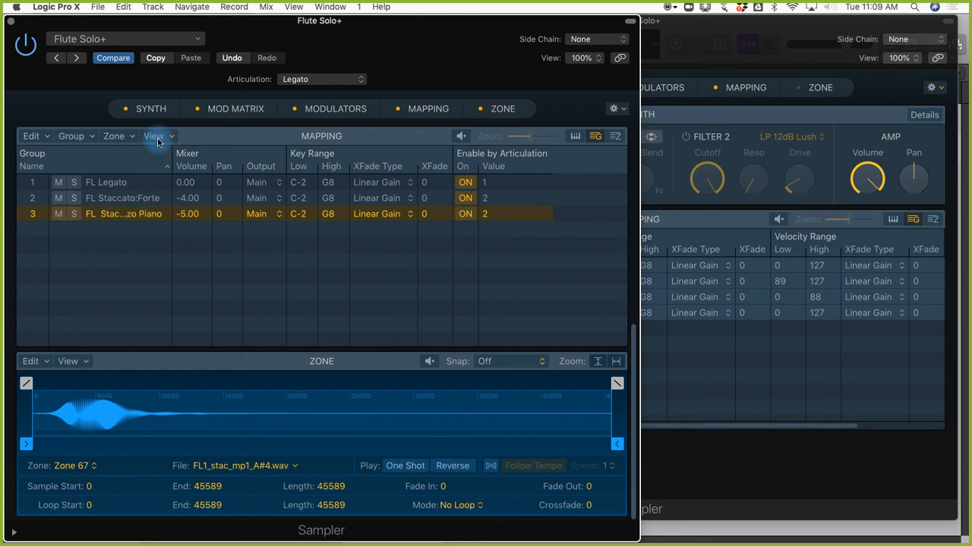
Copy all four Oboe Solo+ groups, from Legato to Vibrato, into the Flute Solo+ Sampler's group list.
click(698, 352)
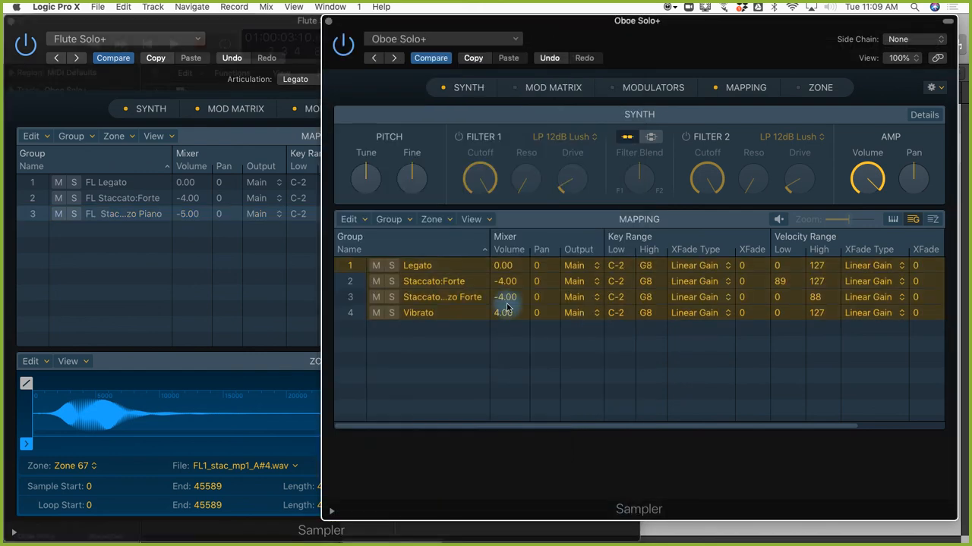
click(418, 341)
click(419, 267)
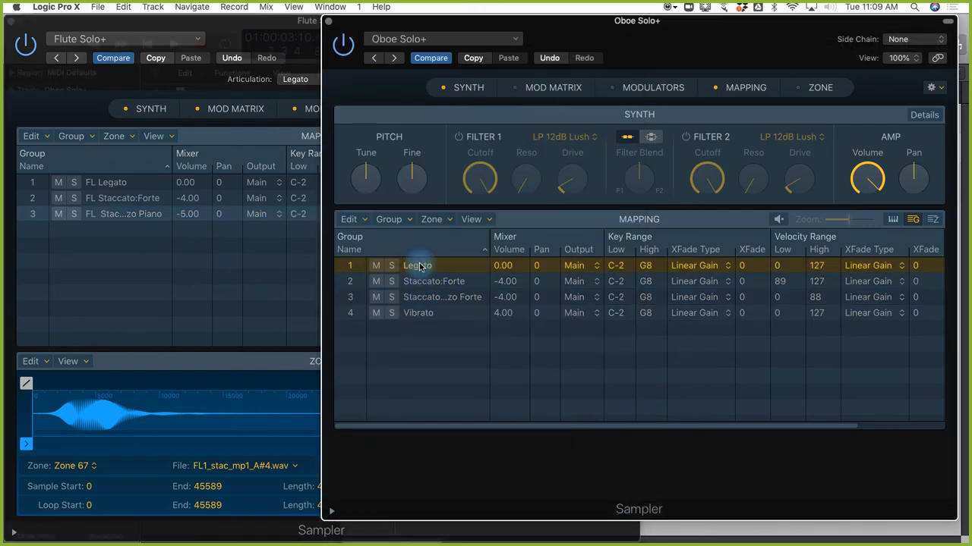
shift+click(421, 315)
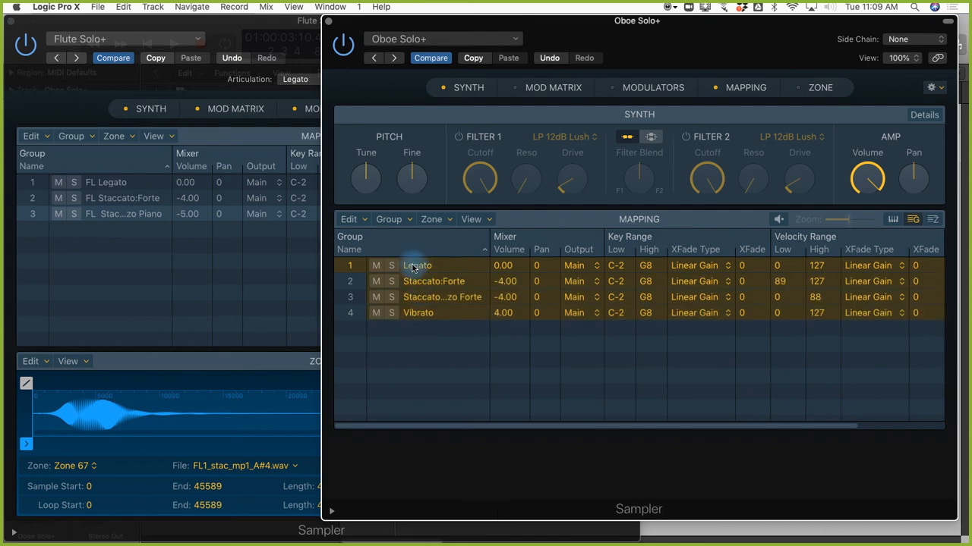
drag(420, 267, 64, 237)
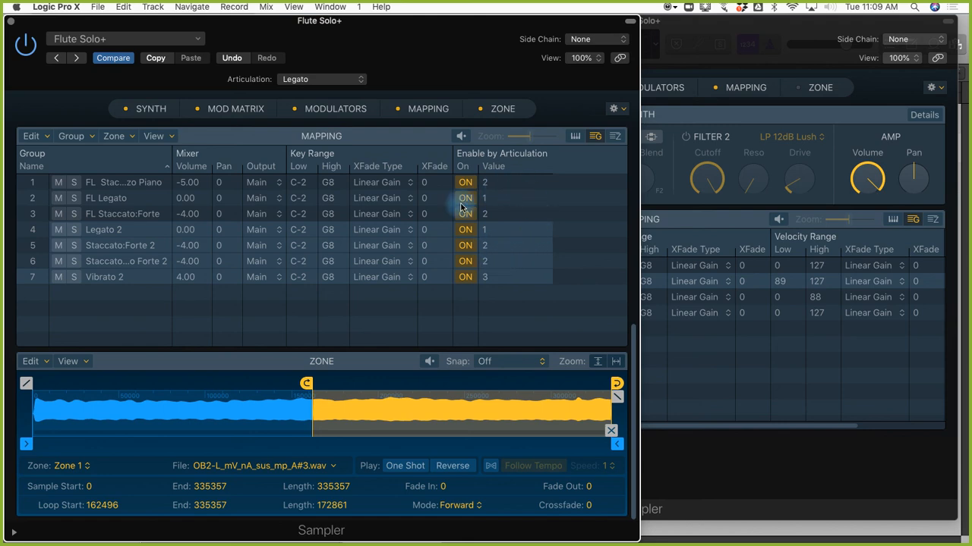
Show the Velocity Range and Round Robin columns in the Flute Solo+ Sampler's group list.
click(155, 140)
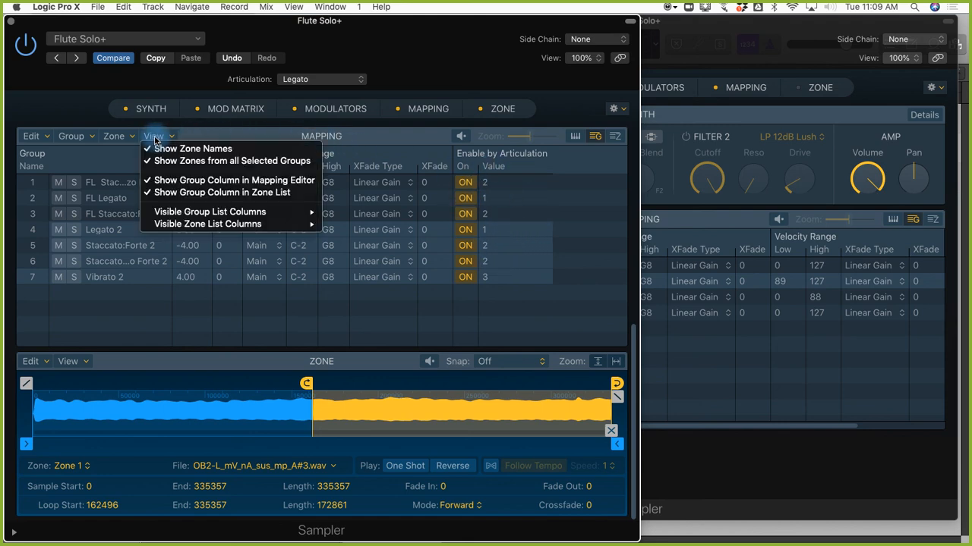
click(155, 138)
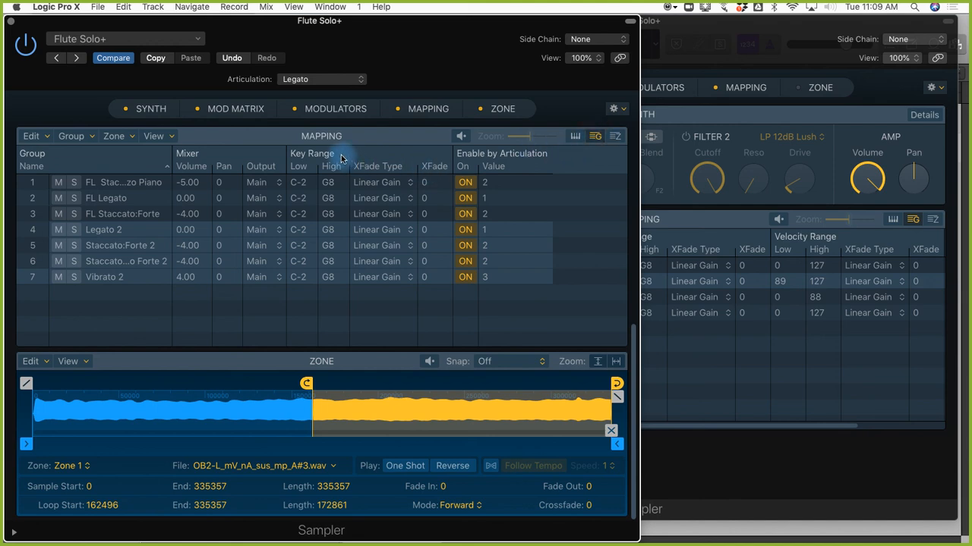
click(155, 136)
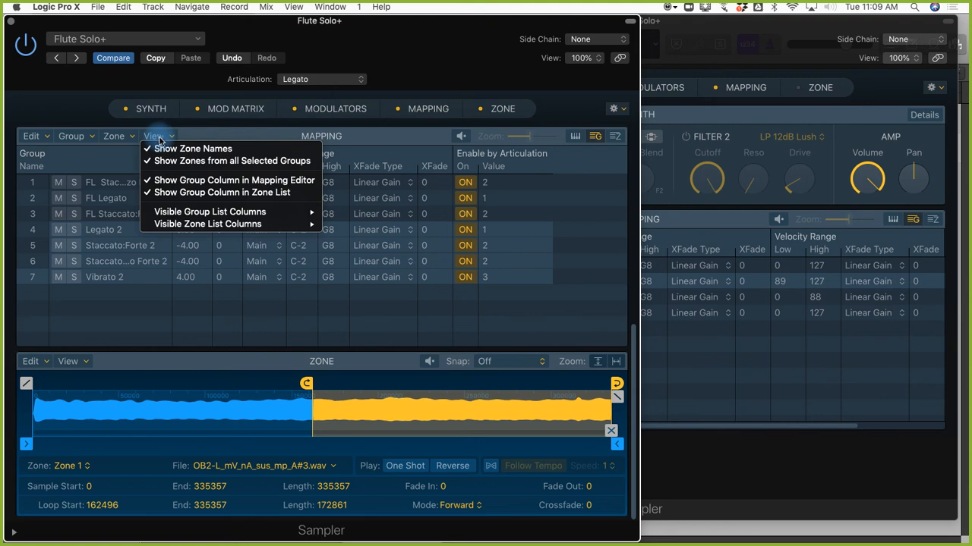
mouse_move(200, 212)
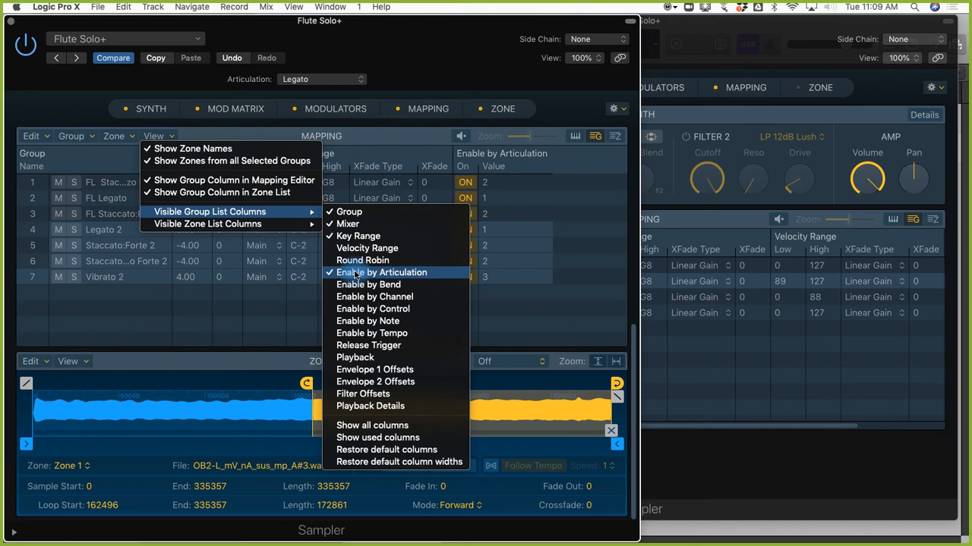
click(355, 248)
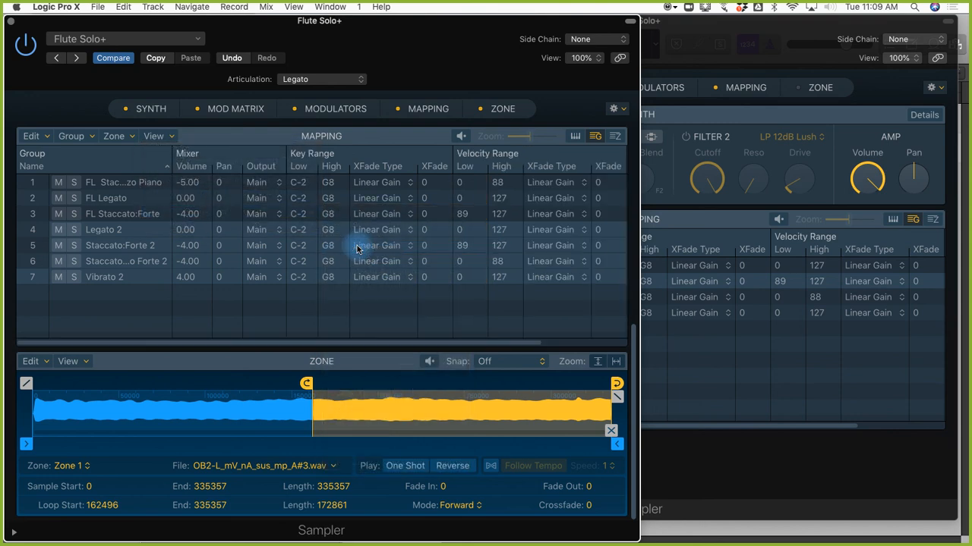
click(168, 136)
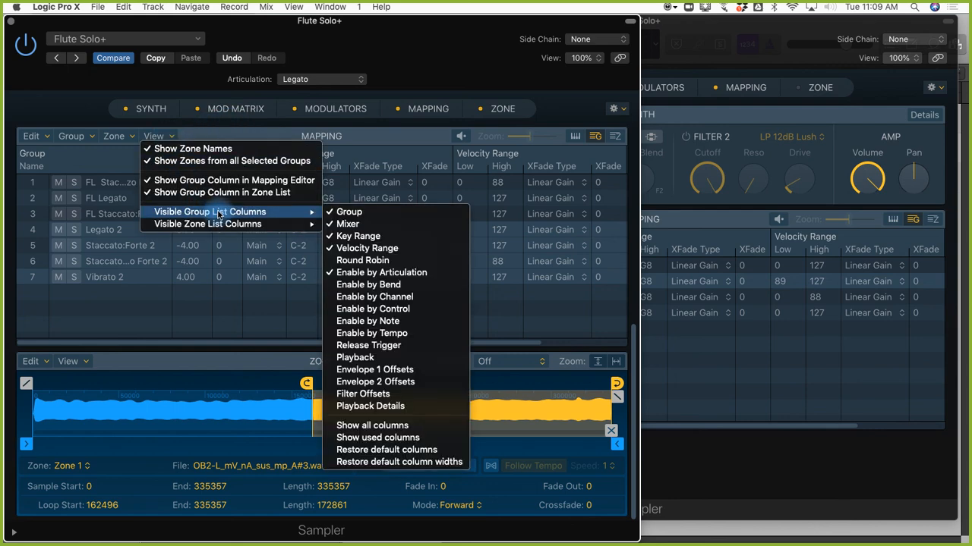
click(356, 261)
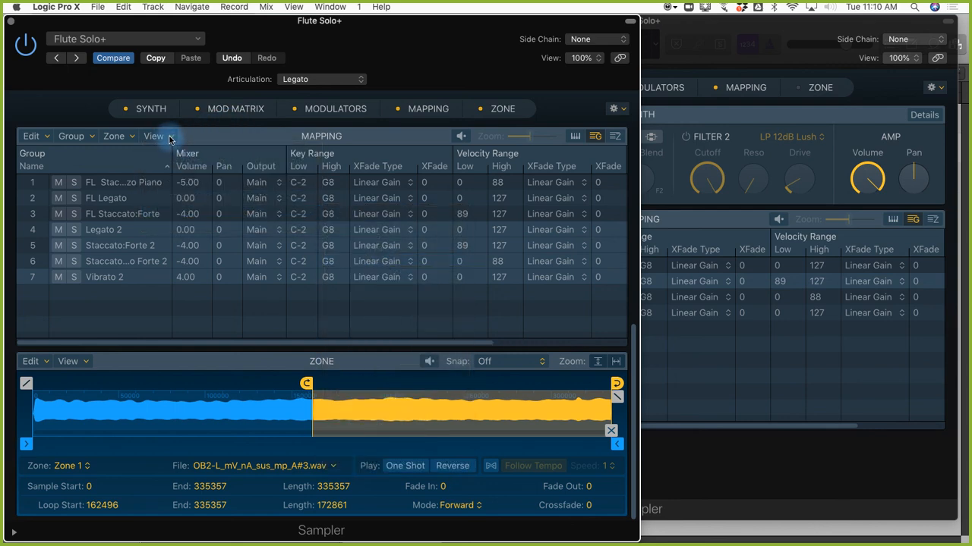
Show the Enable by Bend column in the Flute Solo+ group list and look across the added columns.
click(161, 136)
mouse_move(240, 214)
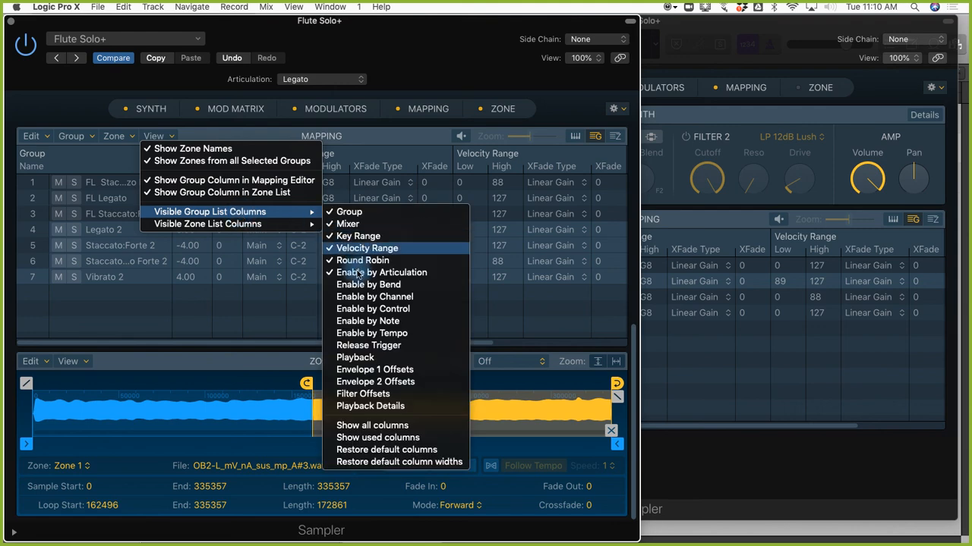
click(353, 288)
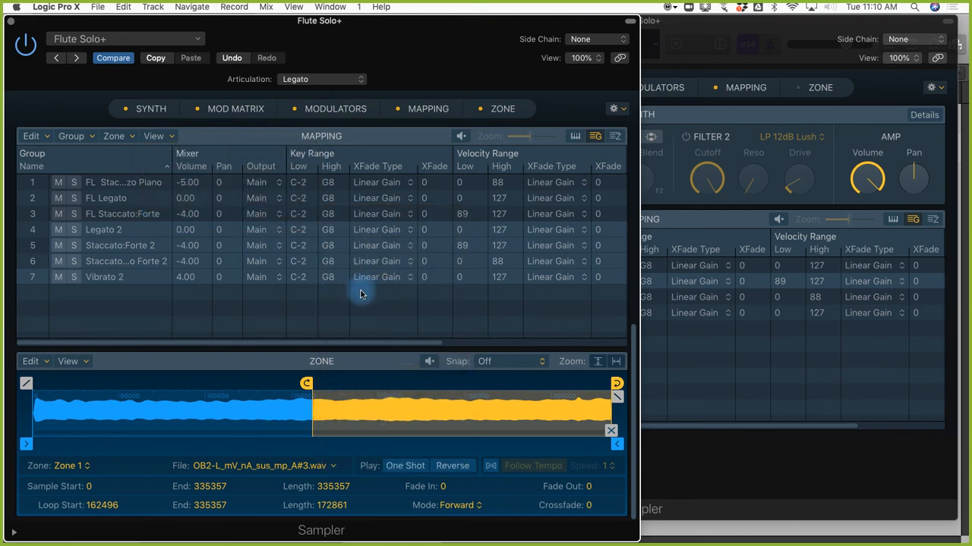
drag(318, 346, 541, 342)
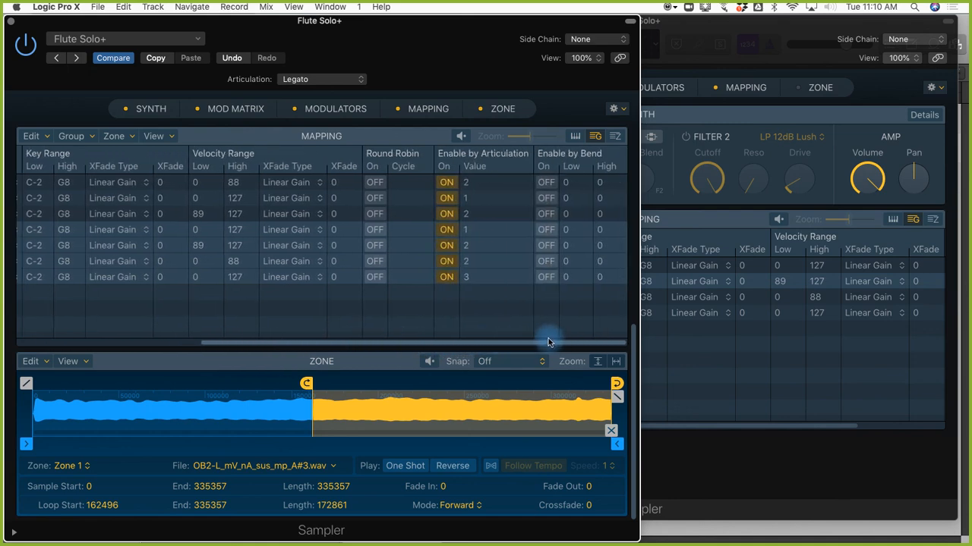
drag(549, 343, 299, 329)
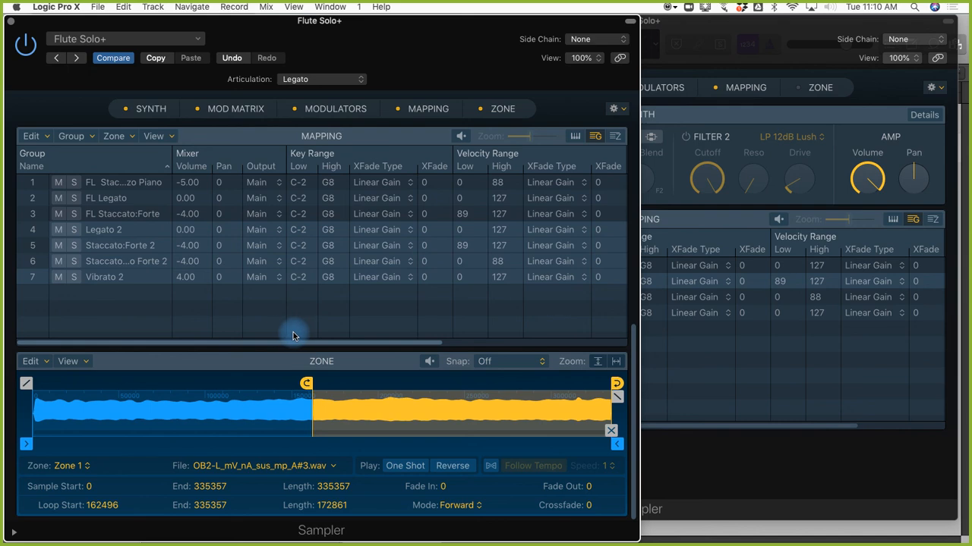
Hide the Key Range and Velocity Range columns in the Flute Solo+ Sampler's group list.
click(157, 136)
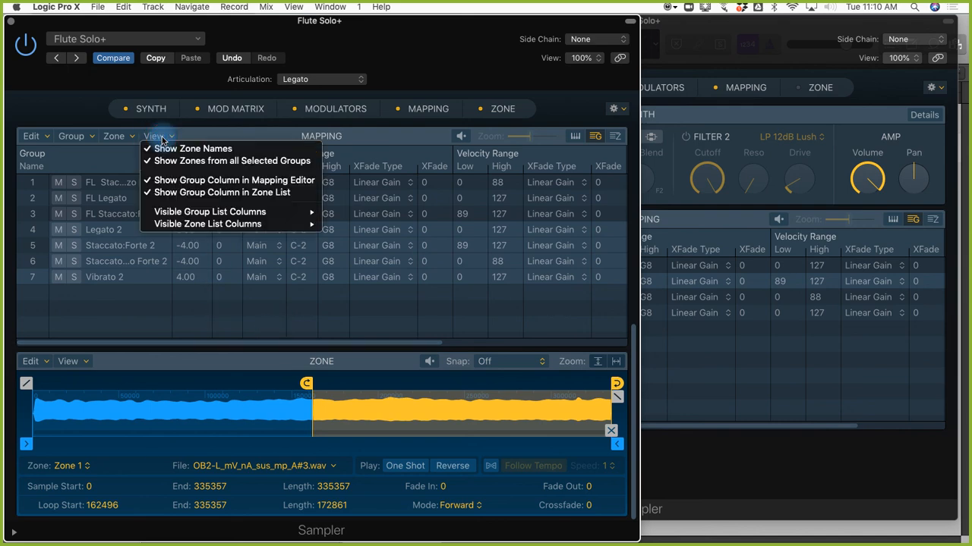
mouse_move(322, 225)
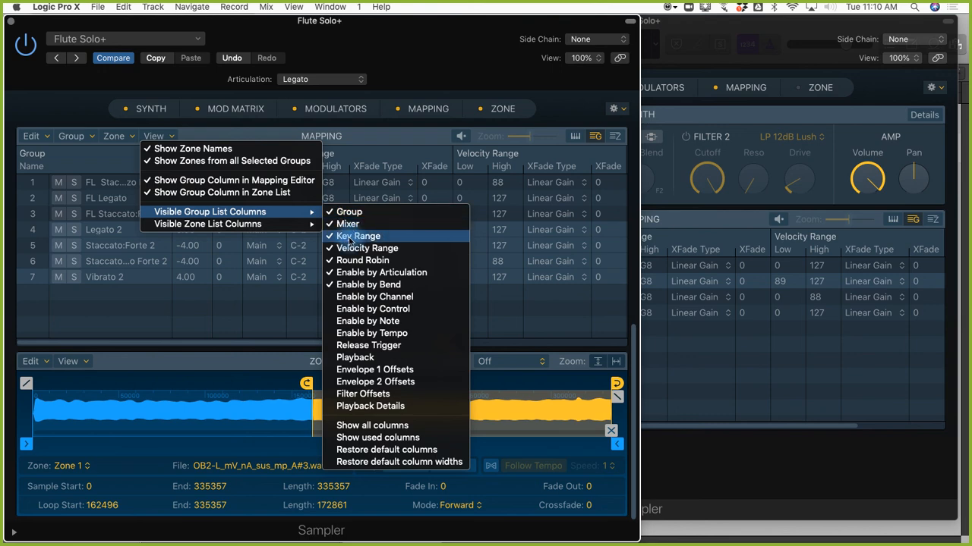
click(350, 237)
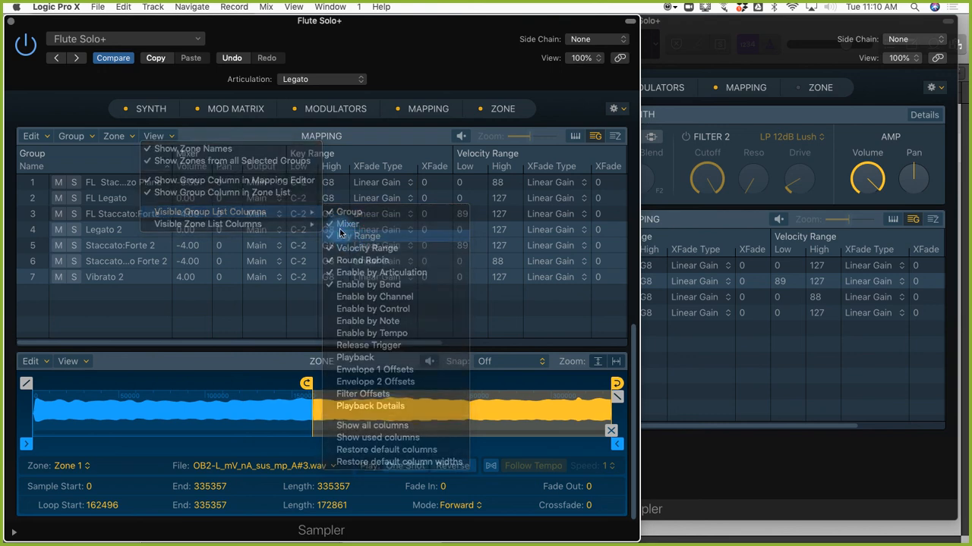
click(170, 138)
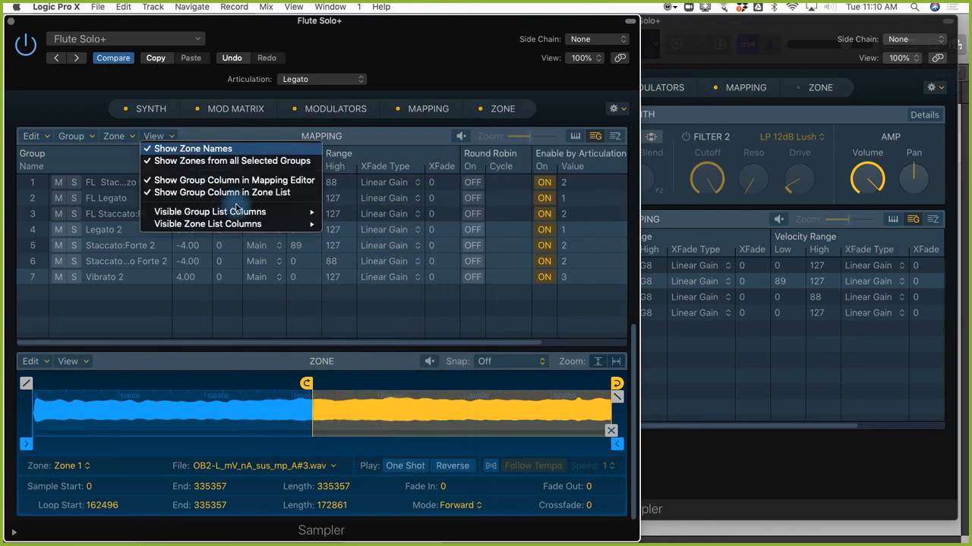
mouse_move(243, 213)
click(344, 251)
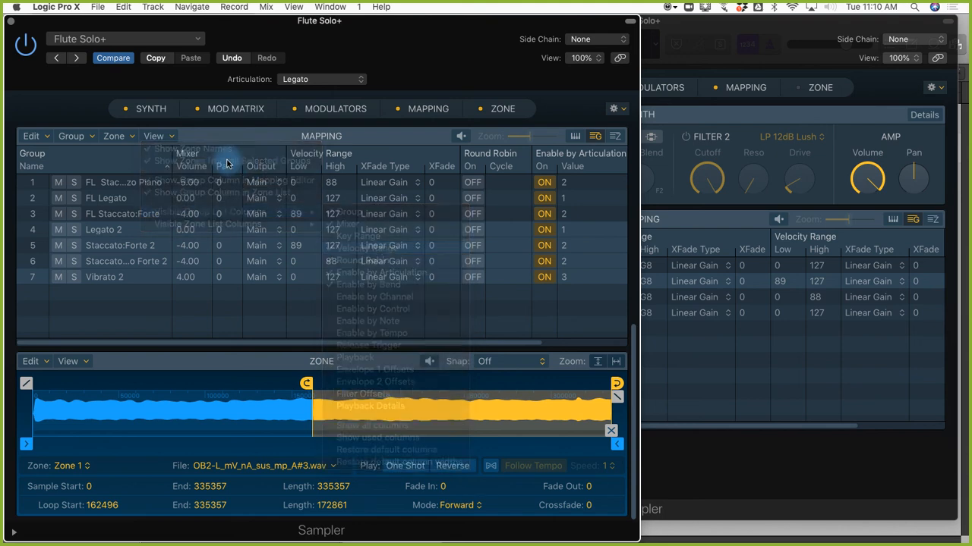
Hide the Round Robin and Enable by Bend columns in the Flute Solo+ Sampler's group list.
click(171, 137)
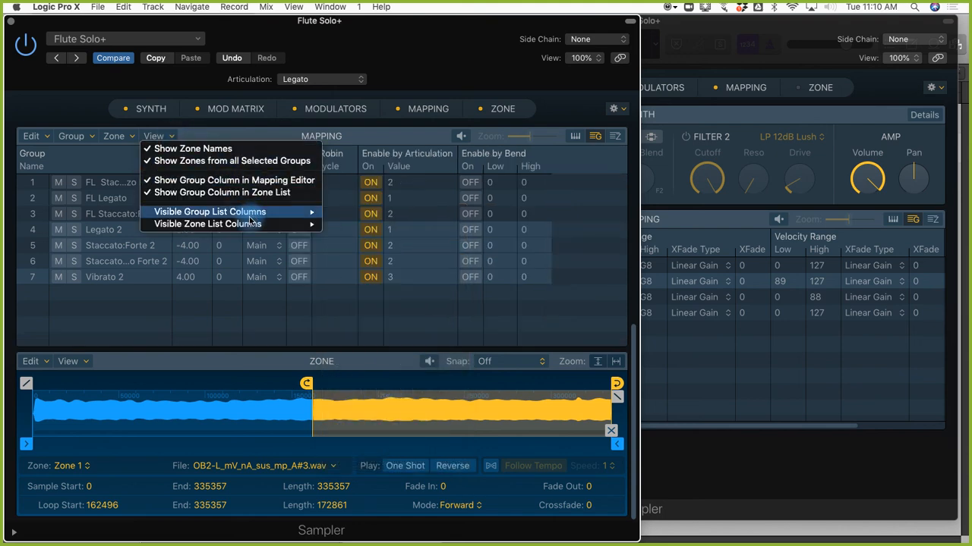
mouse_move(253, 215)
click(362, 261)
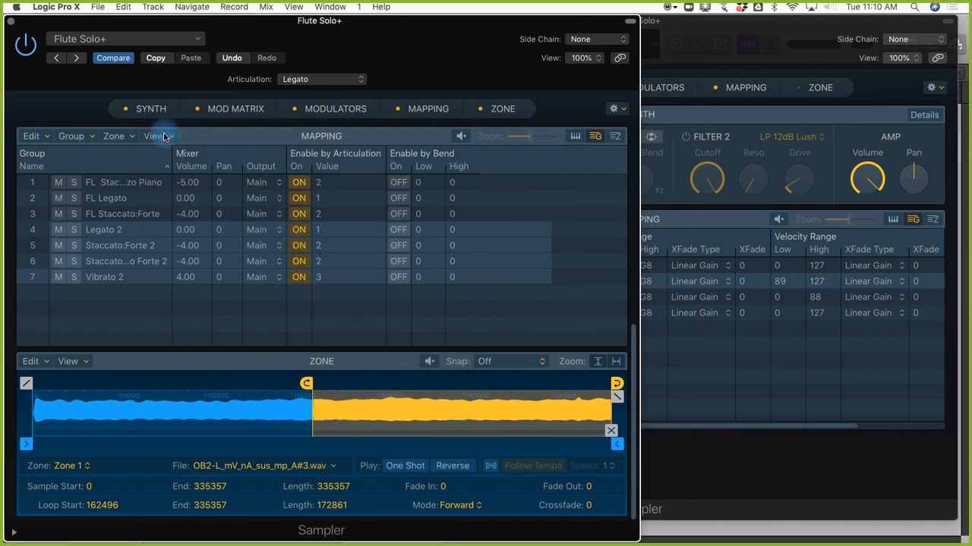
click(158, 136)
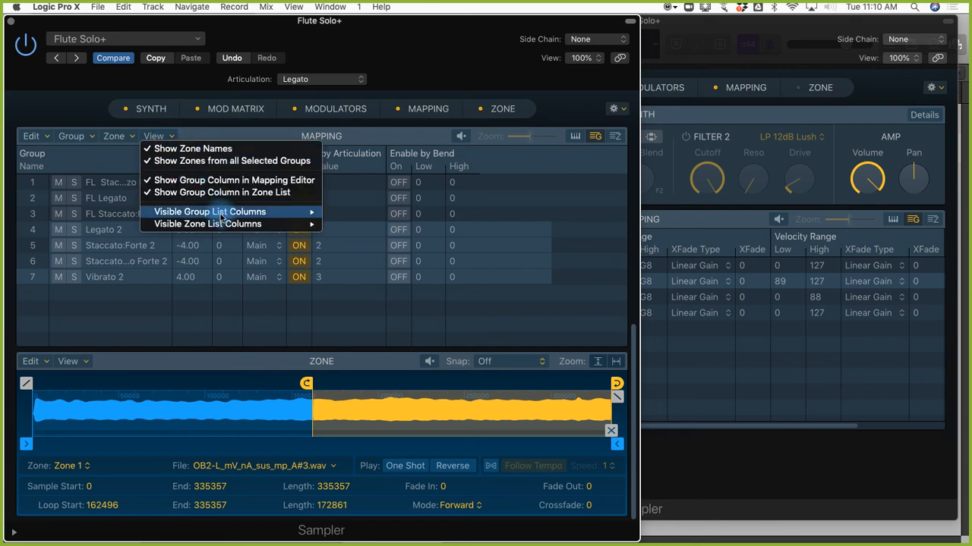
mouse_move(224, 213)
click(357, 287)
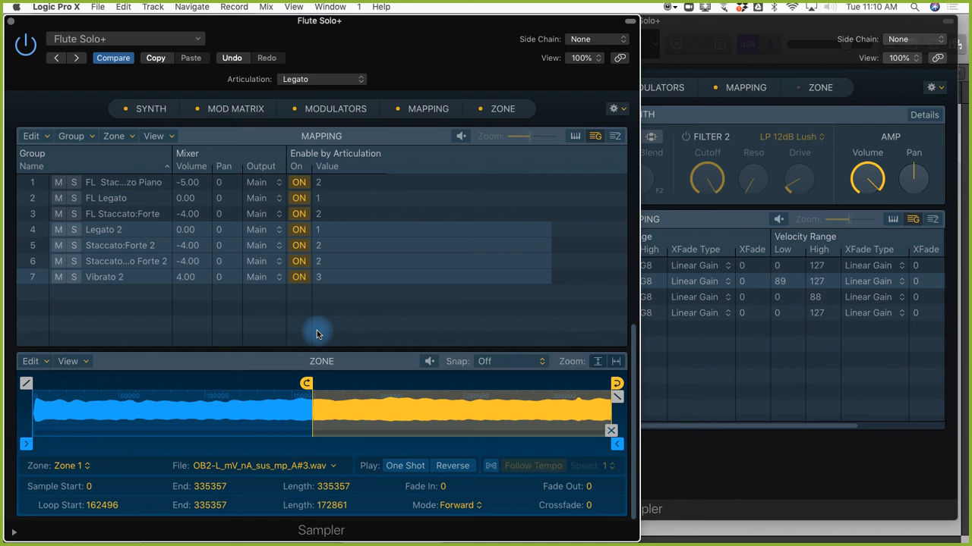
Try to rename the Legato 2 group with all four copied oboe groups selected, and try to undo the name change.
double_click(109, 230)
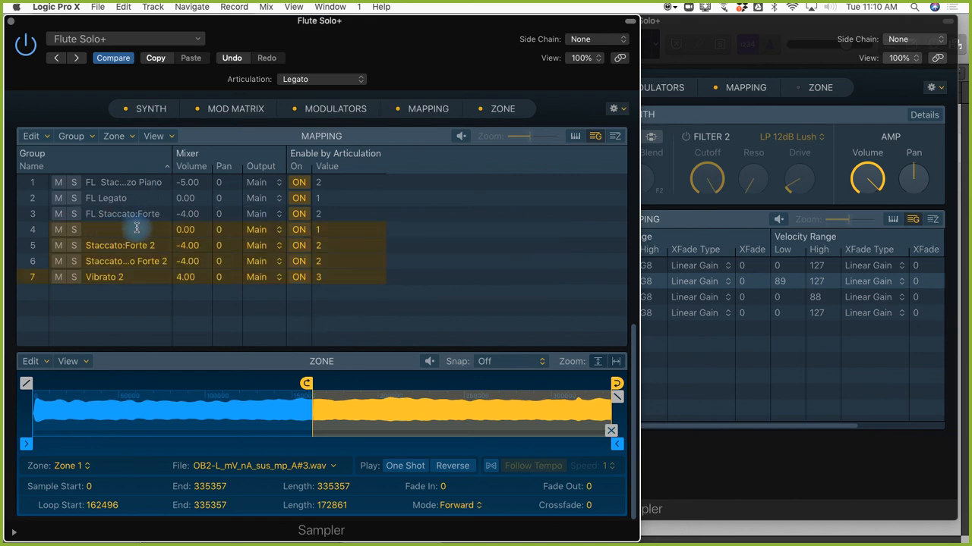
key(Left)
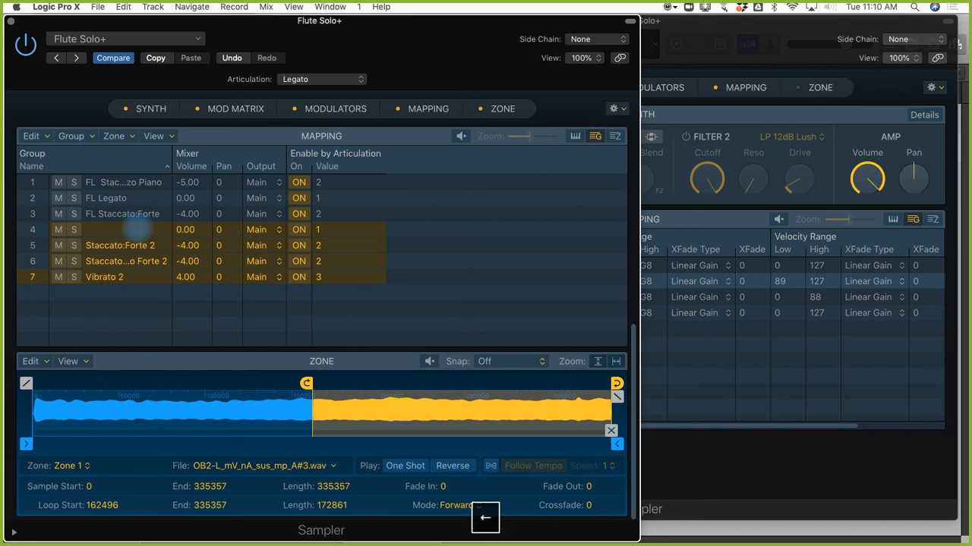
key(Return)
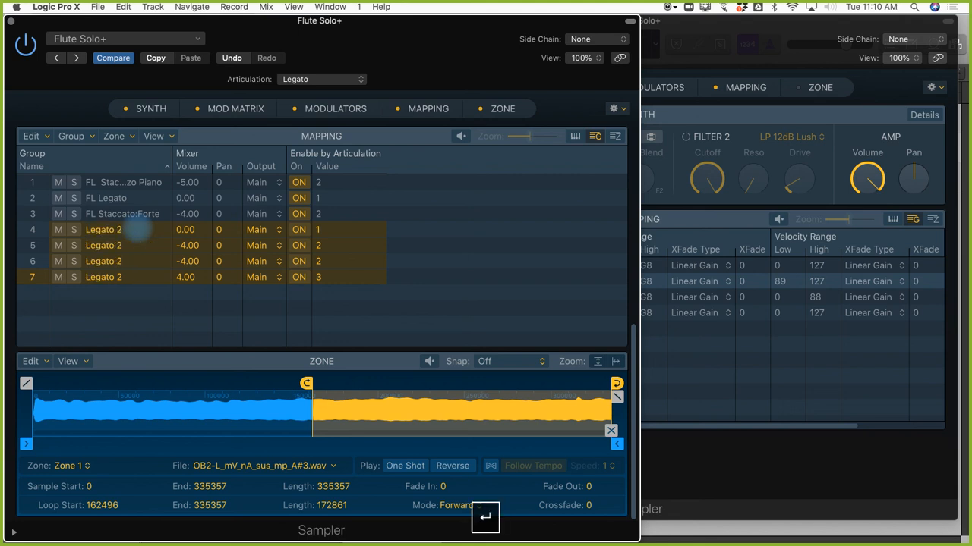
key(super+z)
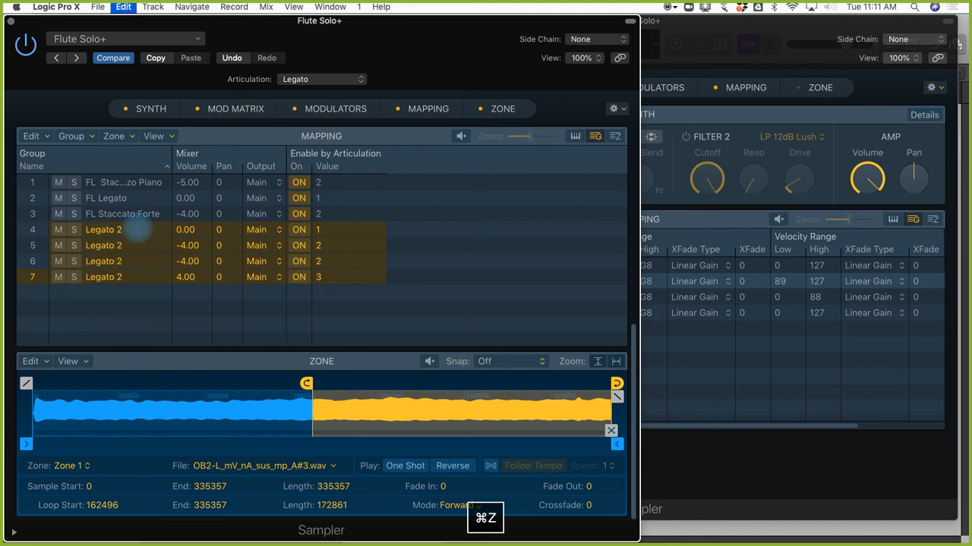
click(114, 311)
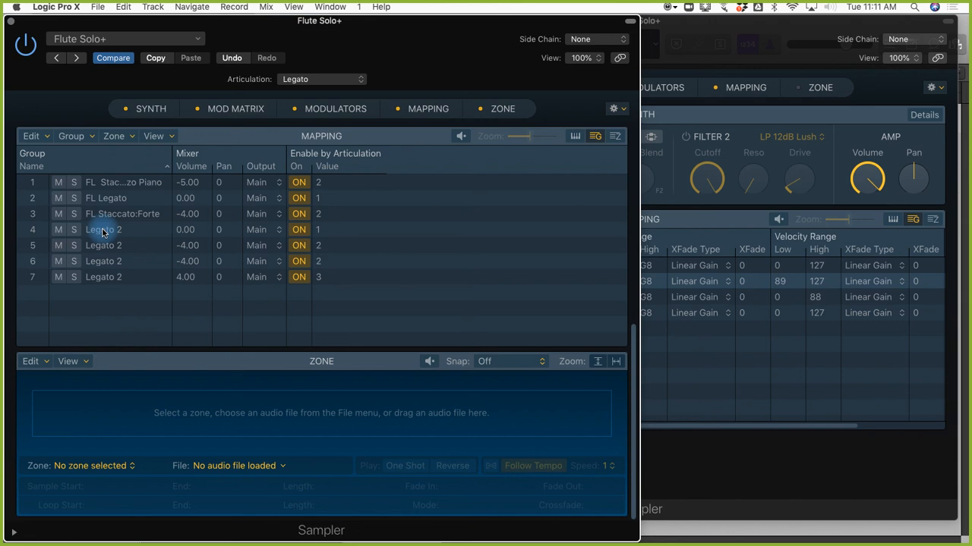
key(super+z)
Delete the four copied oboe groups, all named Legato 2, from the Flute Solo+ Sampler's group list.
click(103, 232)
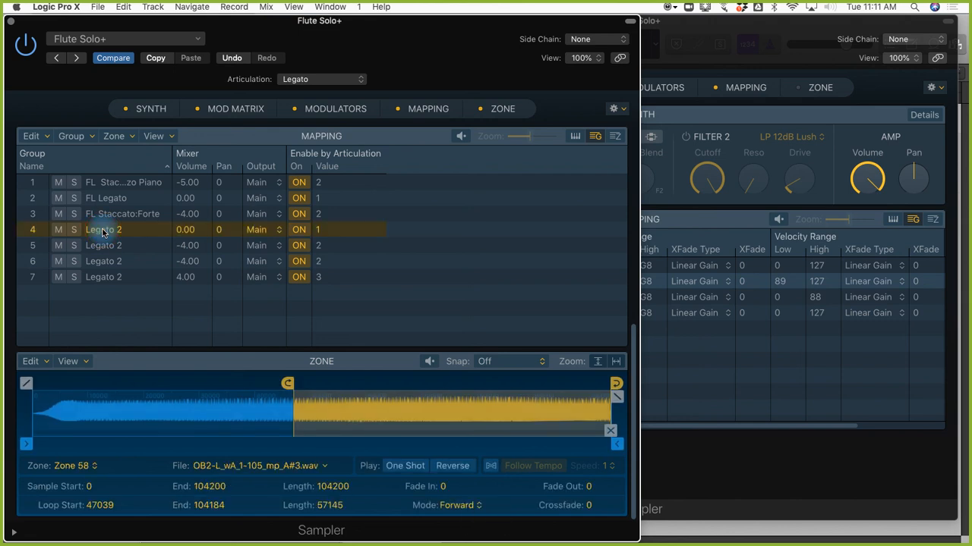
shift+click(104, 280)
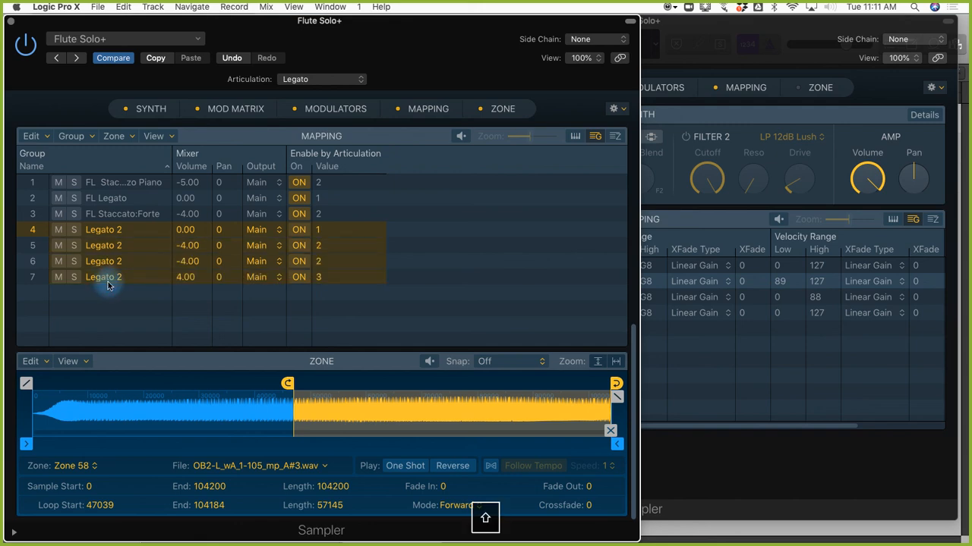
key(BackSpace)
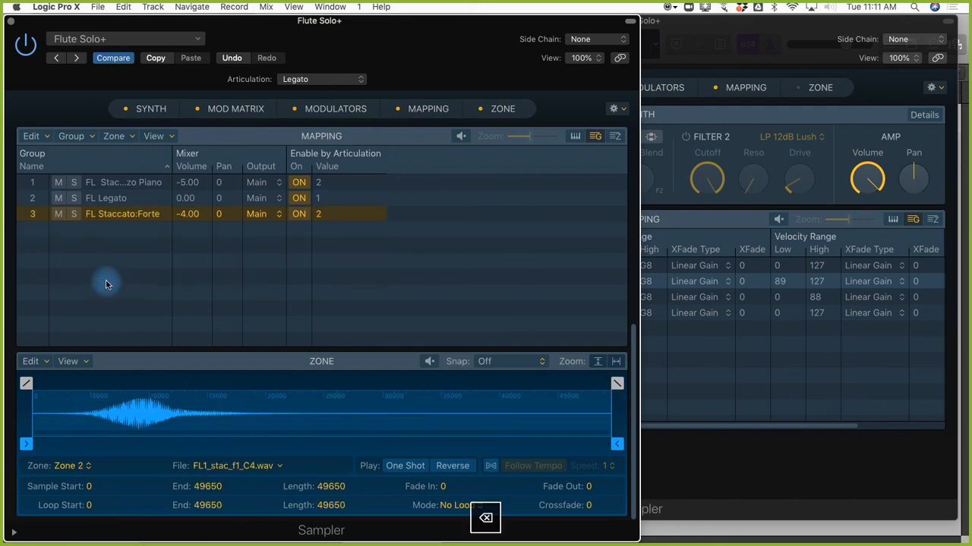
Copy the four Oboe Solo+ groups from Legato to Vibrato into the Flute Solo+ group list again and clear the selection.
click(717, 30)
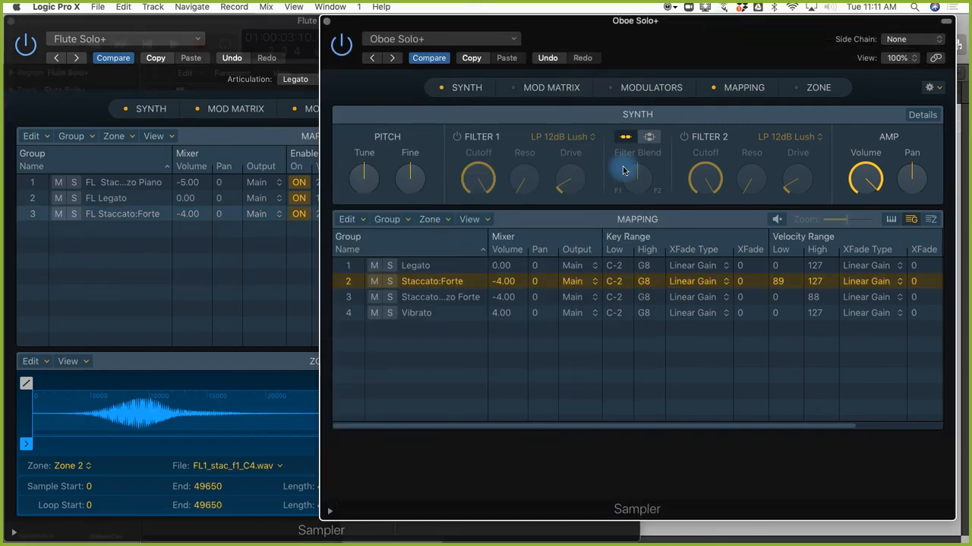
click(422, 266)
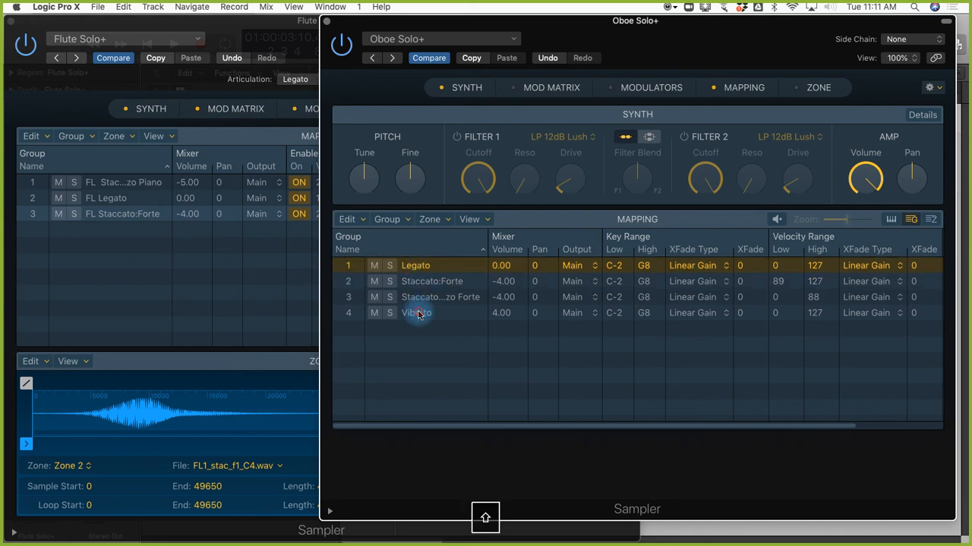
shift+click(418, 314)
drag(418, 315, 85, 232)
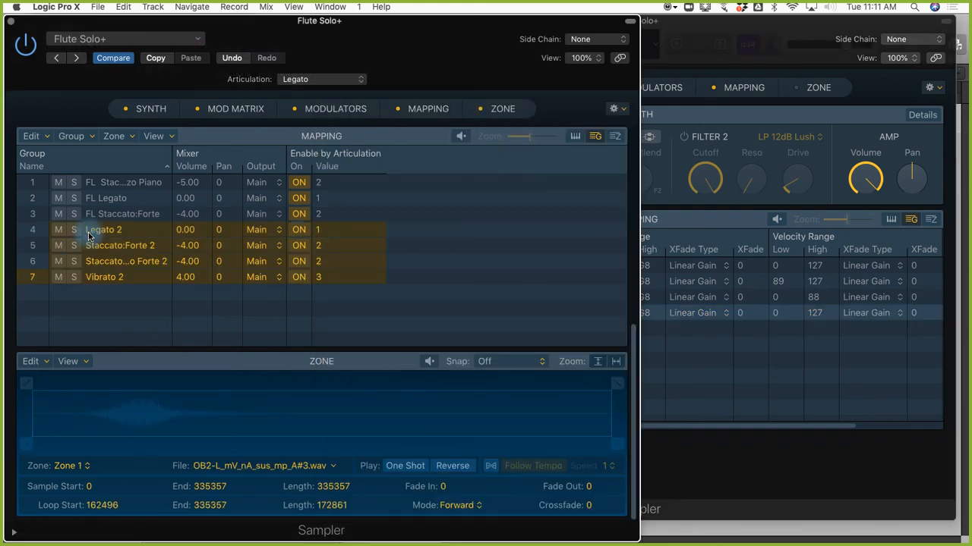
click(125, 310)
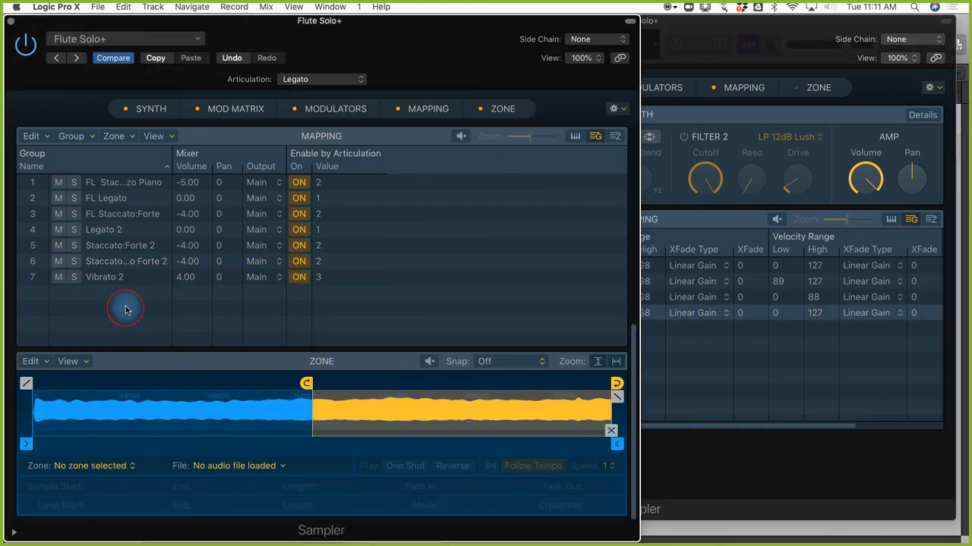
Add the prefix OB to the name of the copied Legato 2 group in the Flute Solo+ Sampler.
click(110, 230)
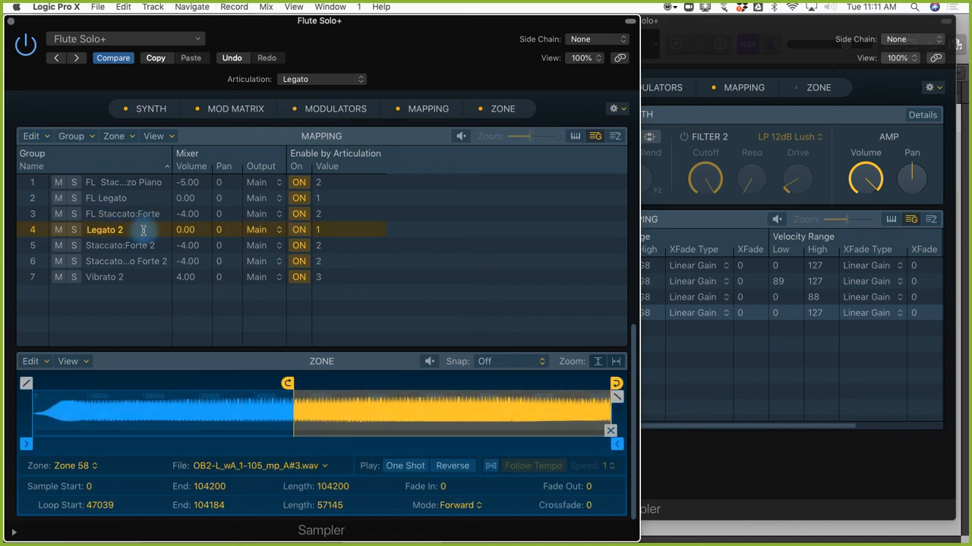
key(Left)
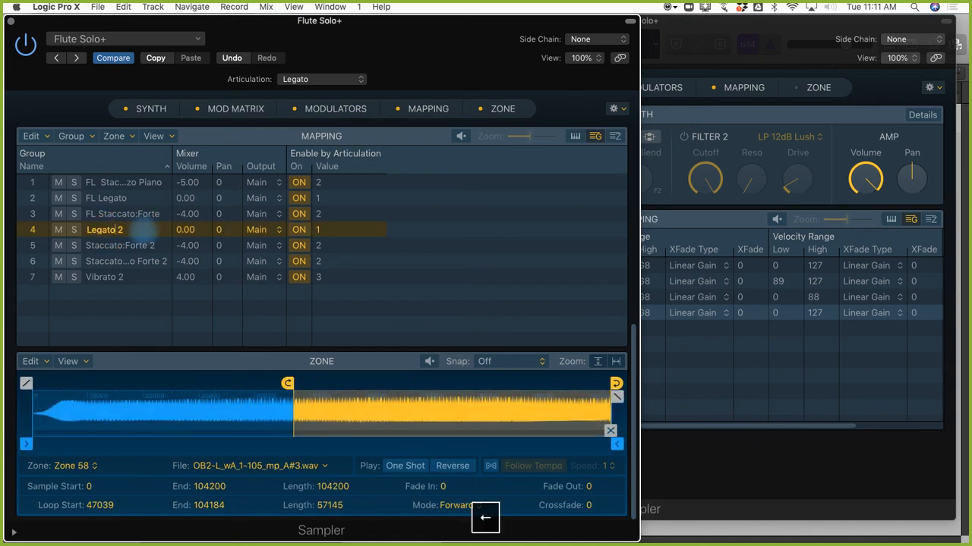
text(OB)
key(Return)
Add the prefix OB to the name of the copied Staccato:Forte 2 group in the Flute Solo+ Sampler.
double_click(129, 245)
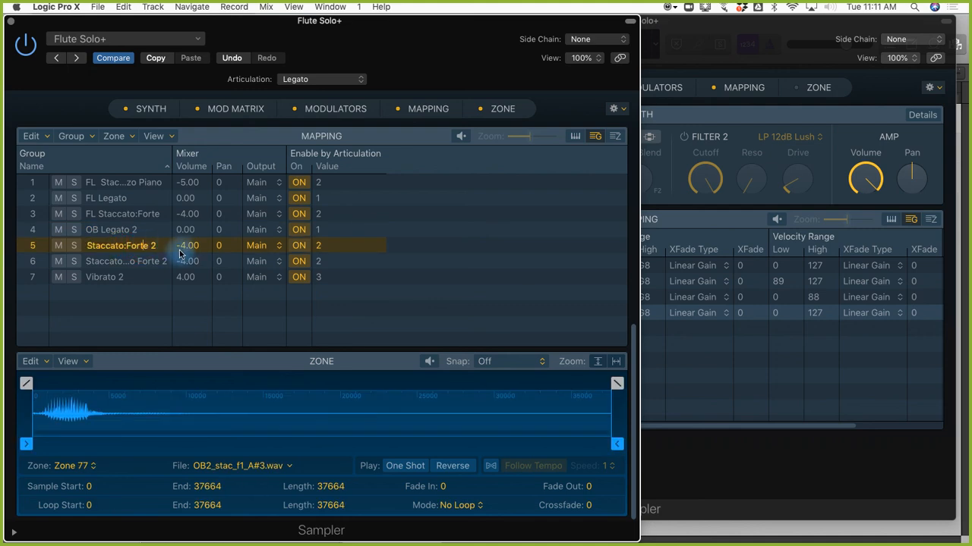
key(Left)
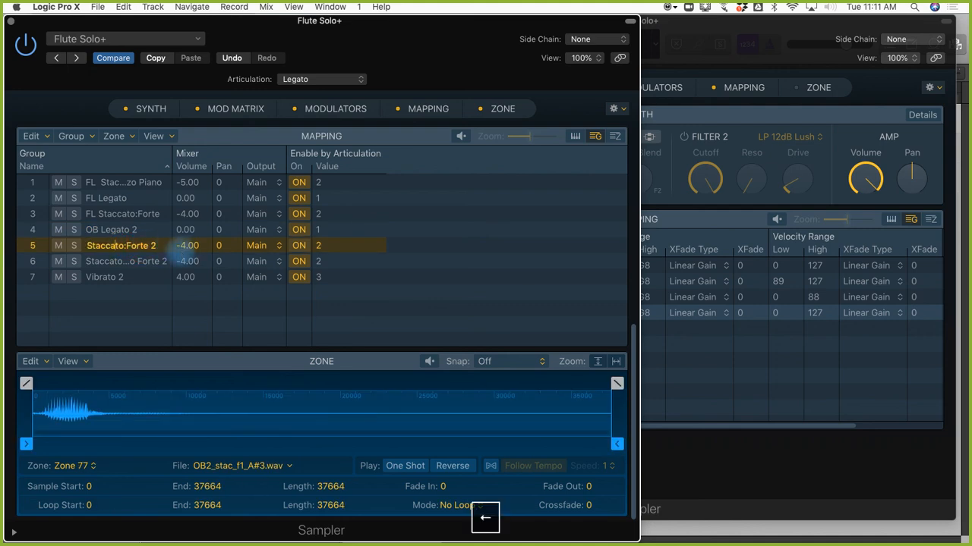
text(OB)
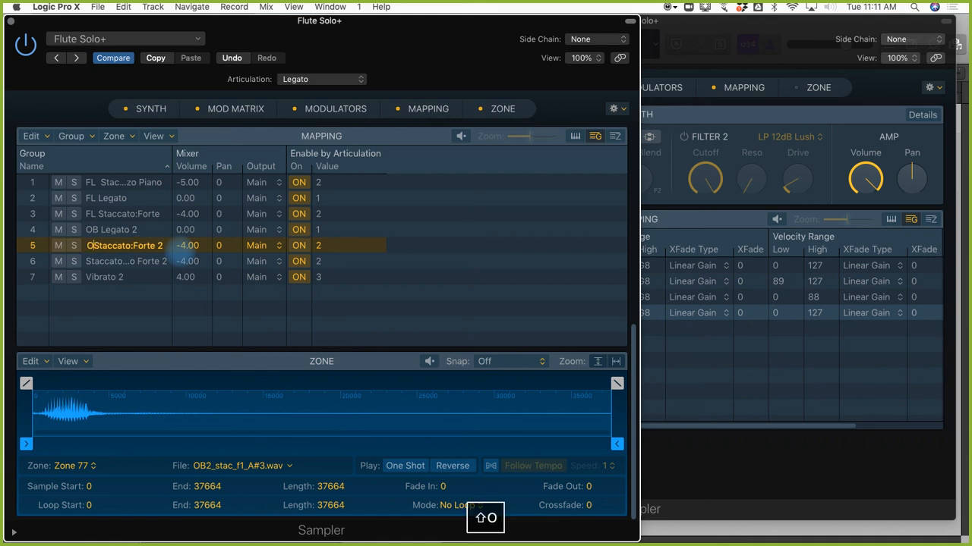
key(Return)
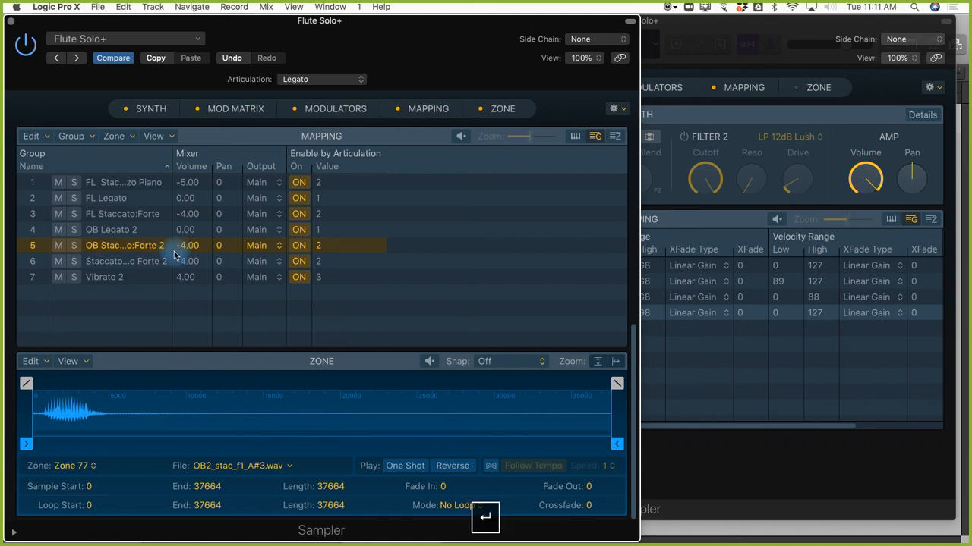
Add the prefix OB to the name of the copied Staccato:Mezzo Forte 2 group.
click(108, 261)
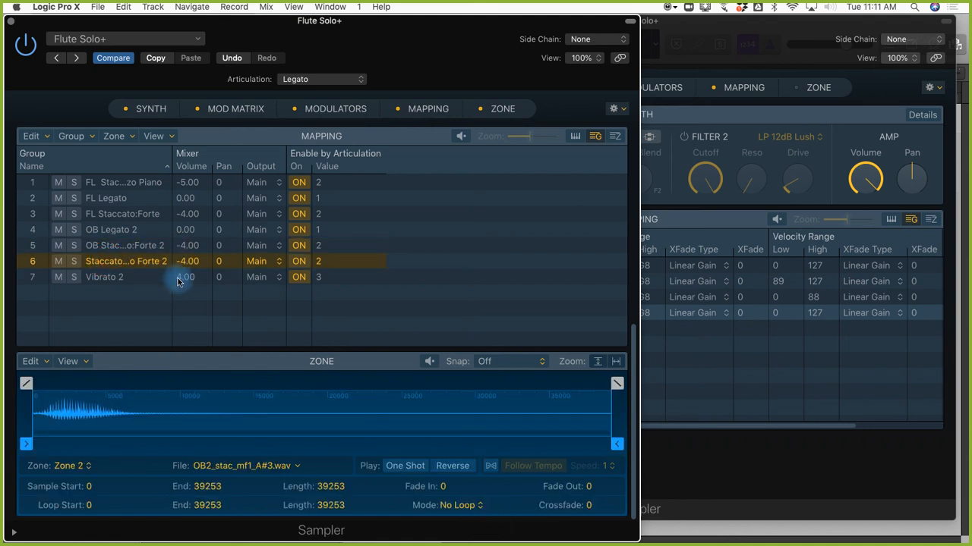
key(Left)
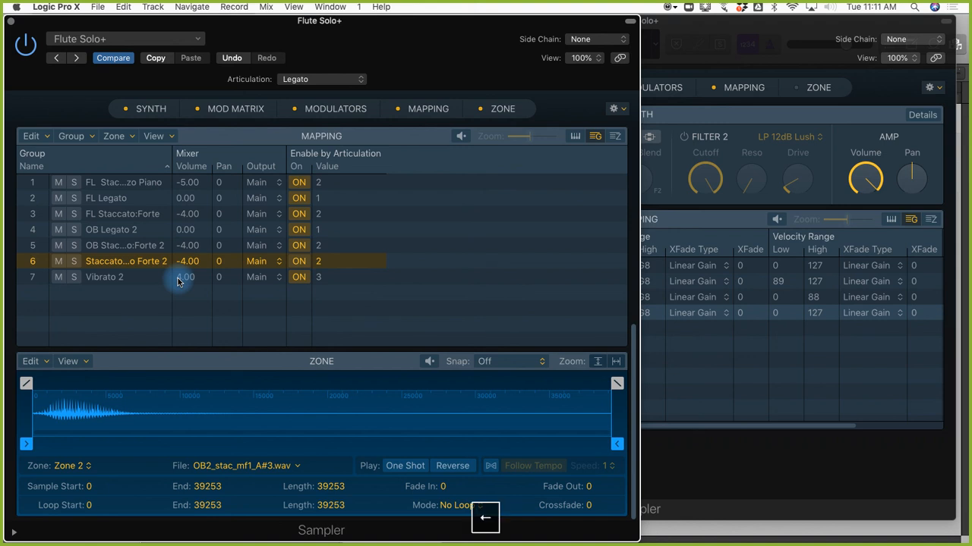
double_click(128, 263)
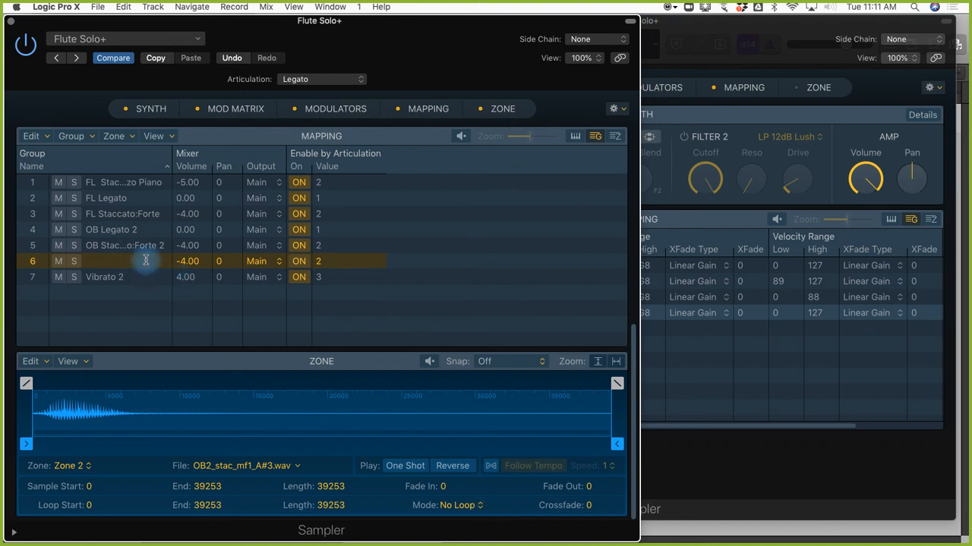
click(146, 261)
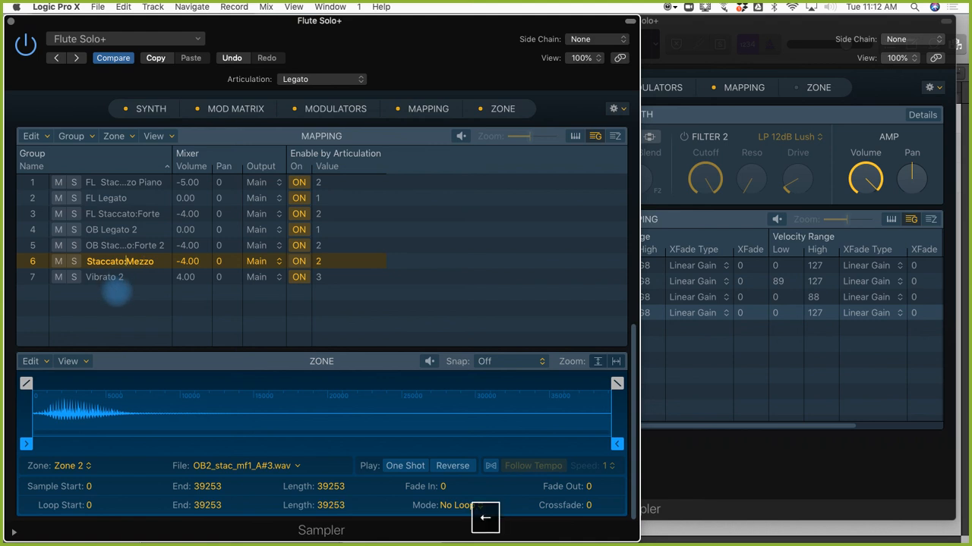
text(OB)
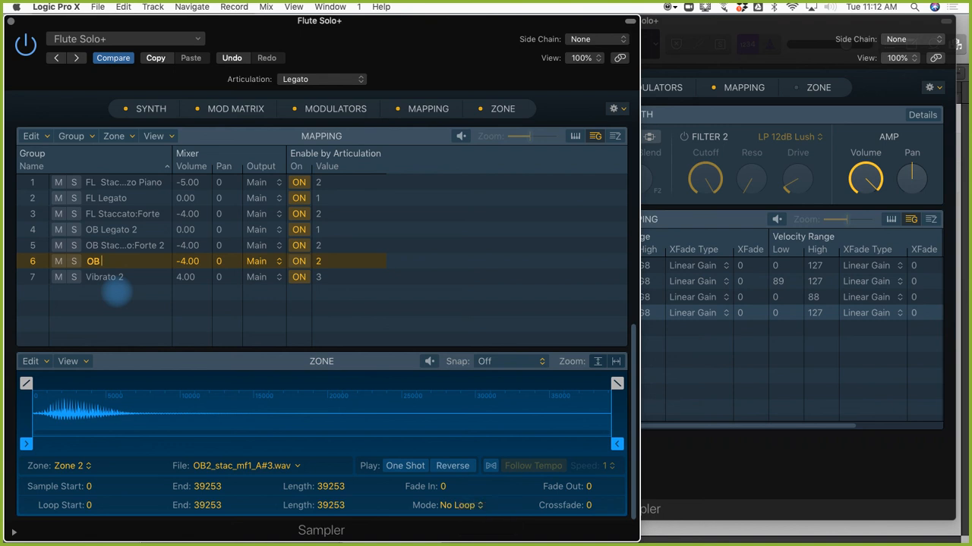
key(super+z)
key(Left)
text(OB)
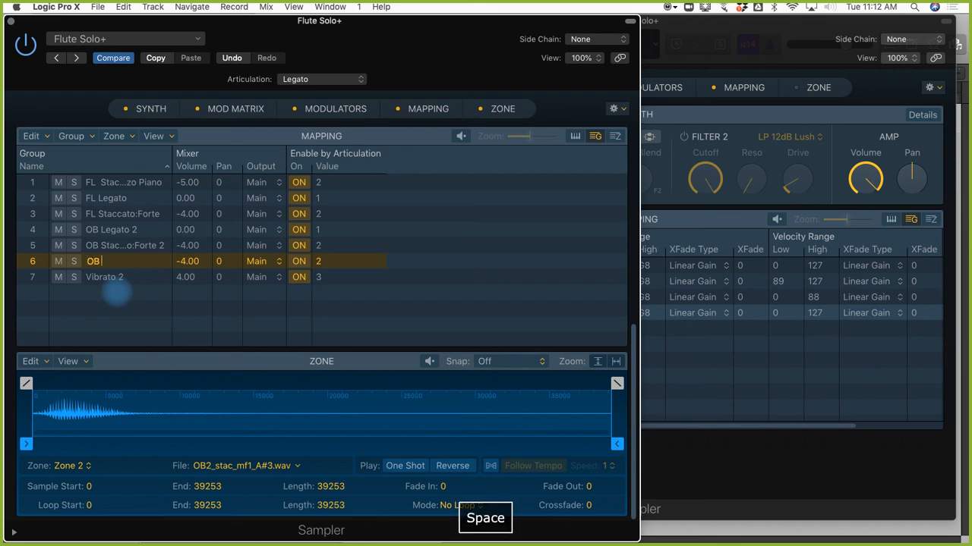
key(Return)
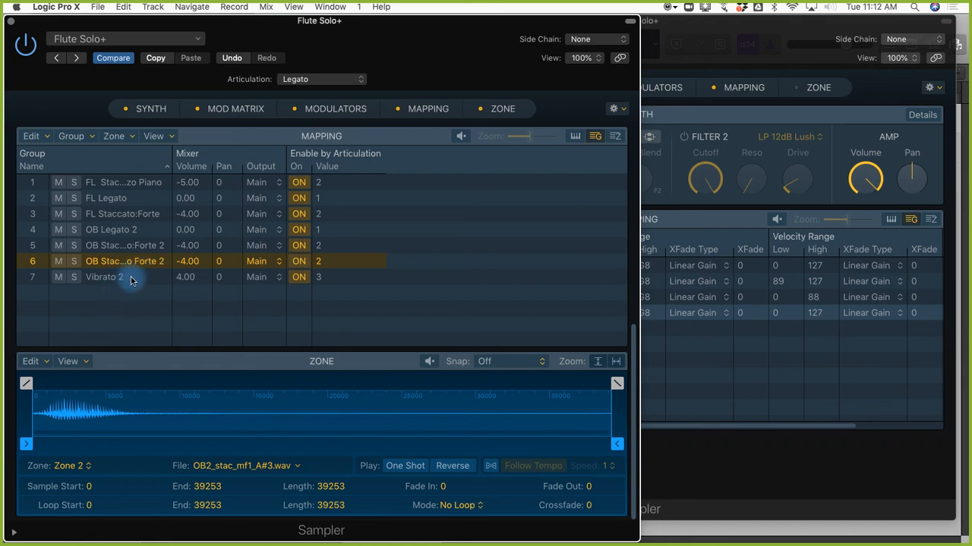
Add the prefix OB to the name of the copied Vibrato 2 group.
click(130, 277)
double_click(124, 277)
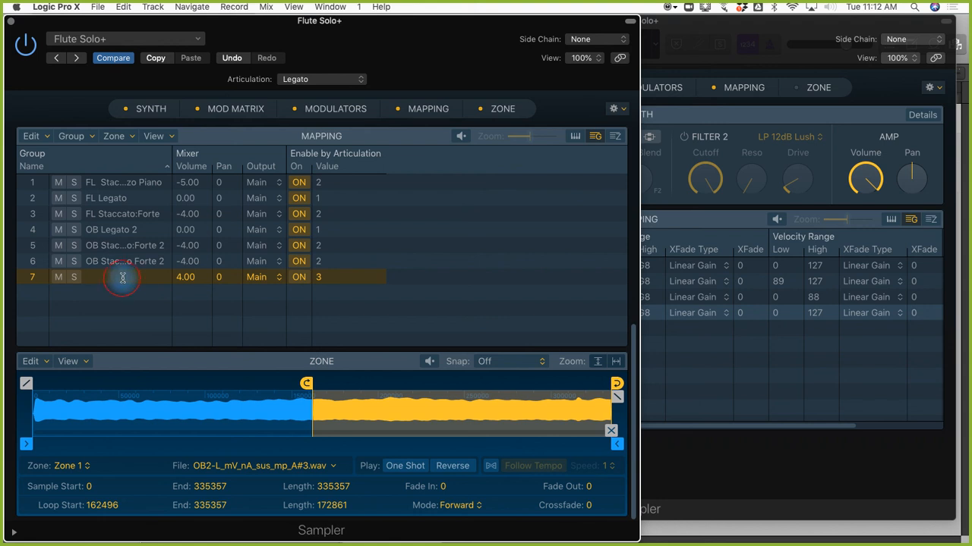
key(Left)
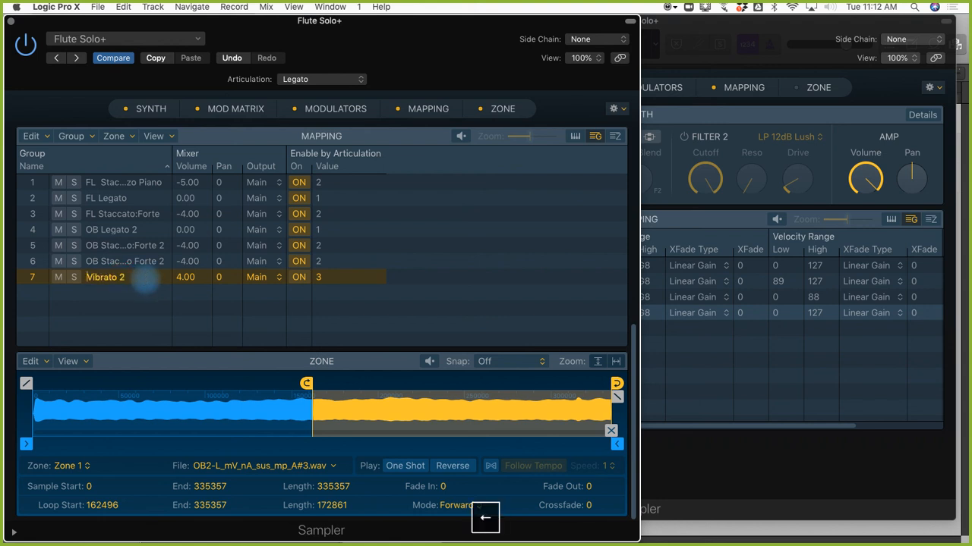
text(OB)
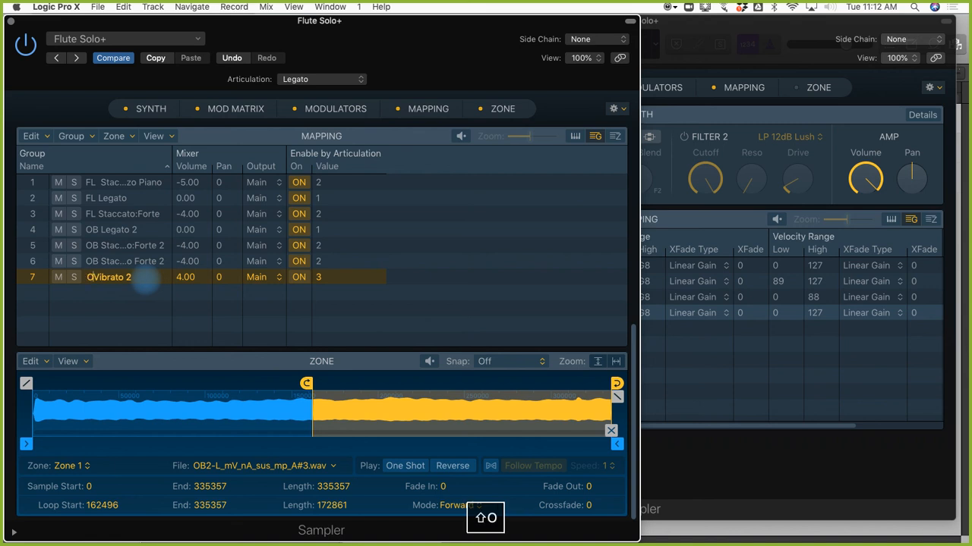
key(Return)
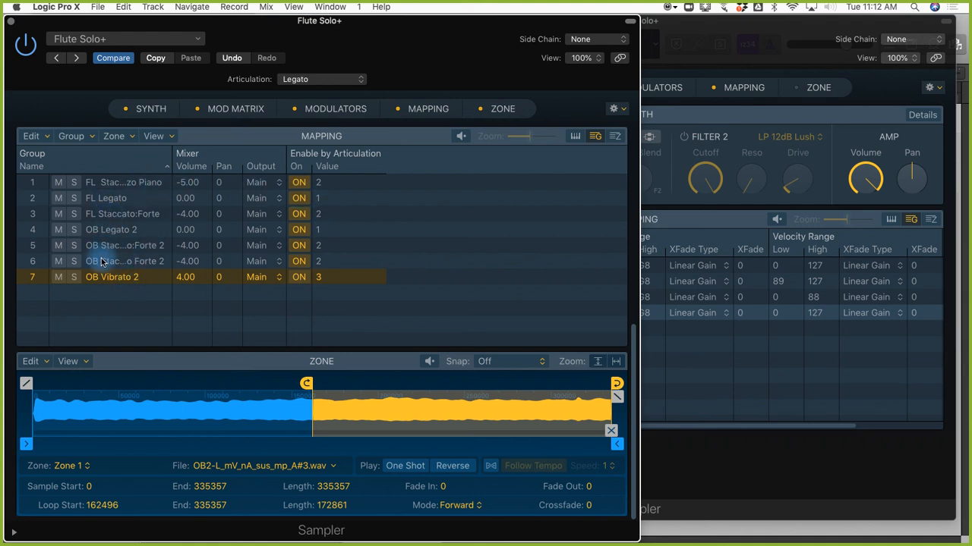
Set the Enable by Articulation value of the OB Legato 2 group to 3.
click(293, 308)
click(319, 231)
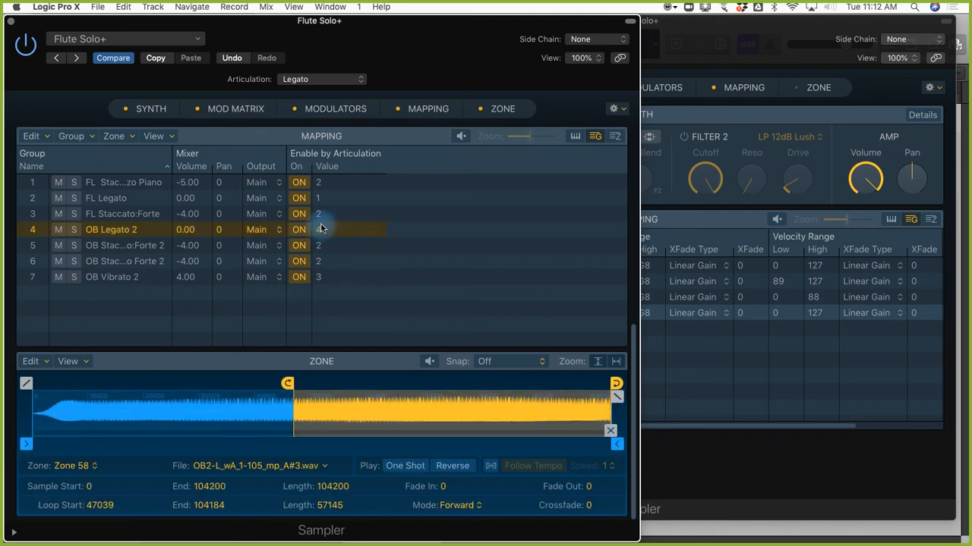
drag(320, 232, 321, 250)
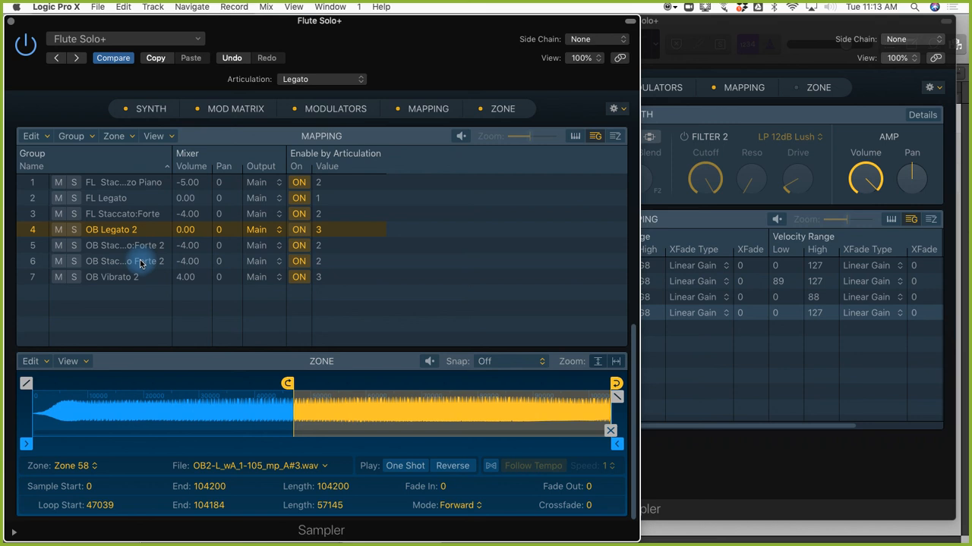
Try to set the articulation value of both OB staccato groups to 4, and set the OB Vibrato 2 group's value to 5.
click(319, 249)
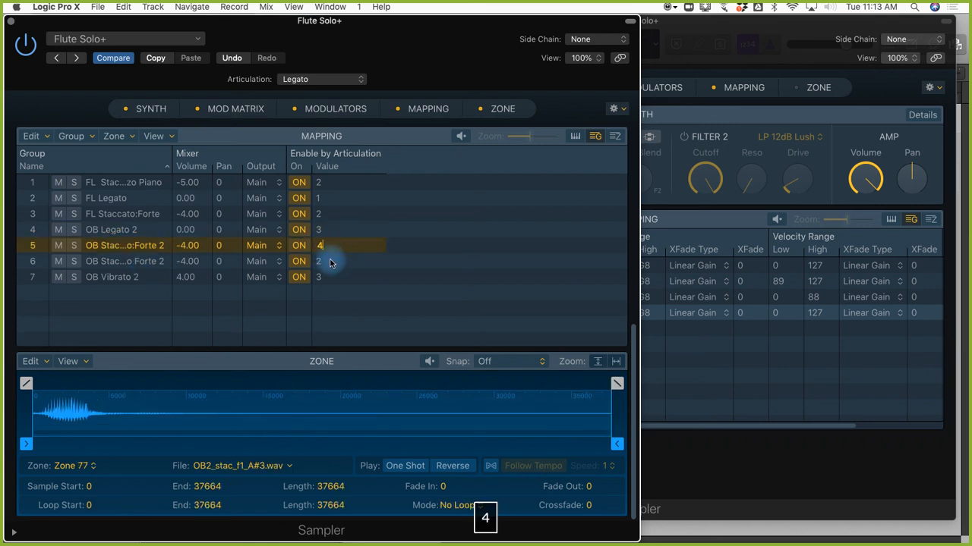
click(319, 261)
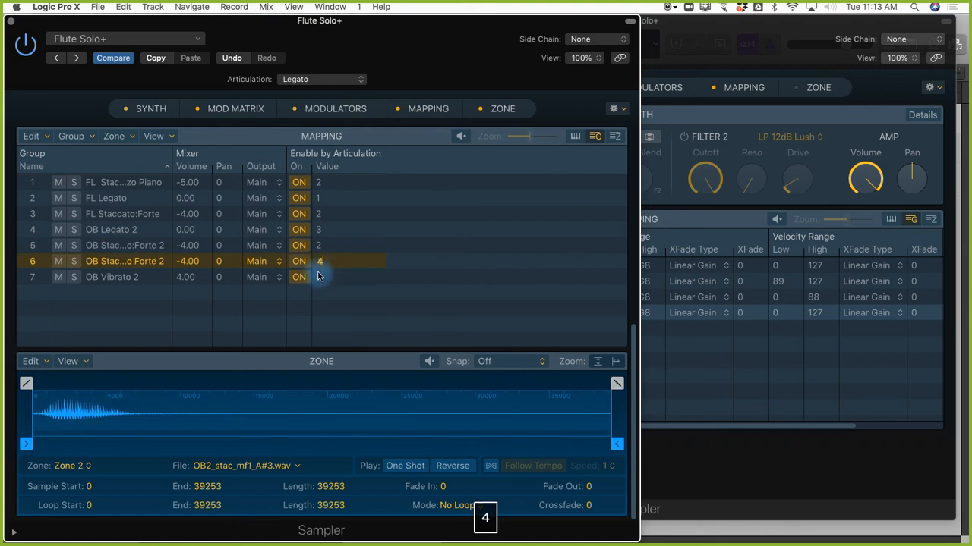
click(319, 277)
text(5)
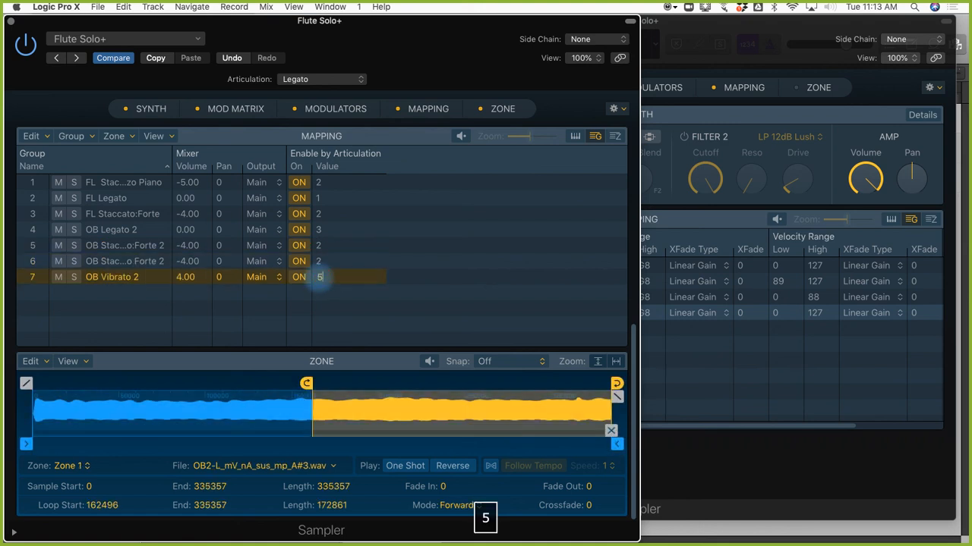
key(Return)
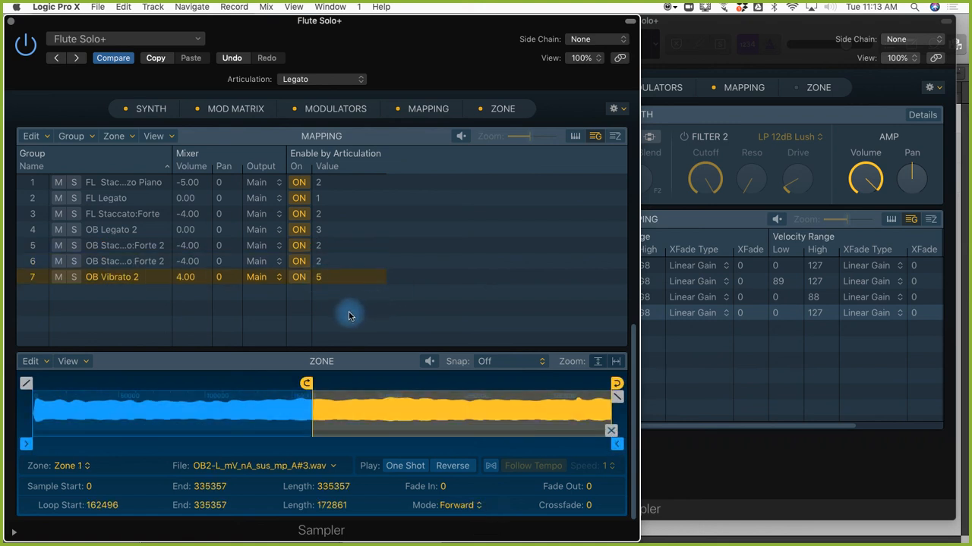
Set the Enable by Articulation value of both OB staccato groups to 4 and clear the group selection.
double_click(332, 249)
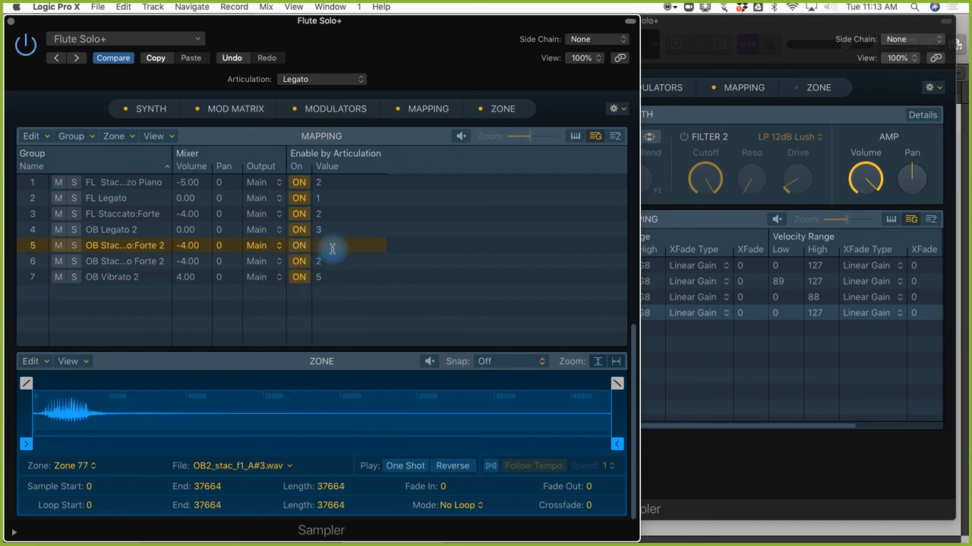
text(4)
key(Return)
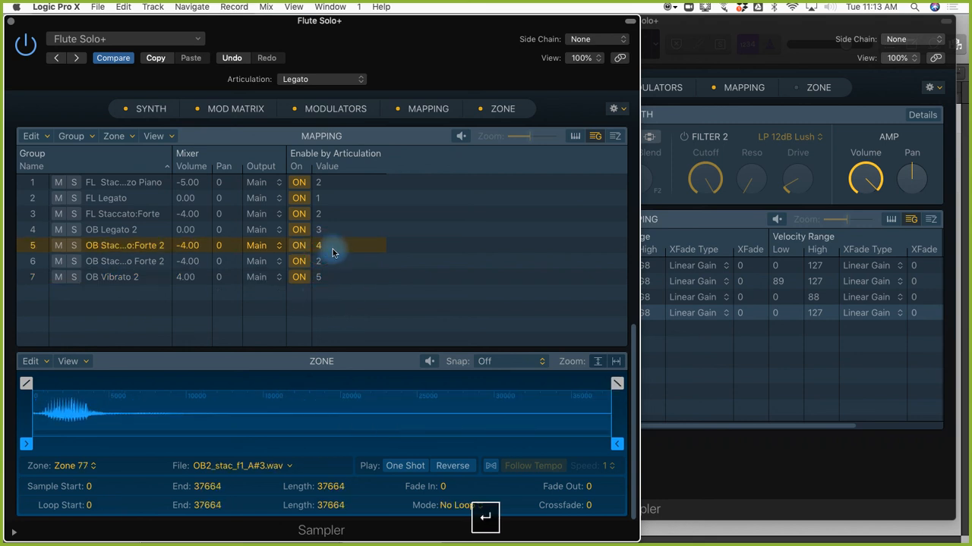
click(319, 263)
click(322, 262)
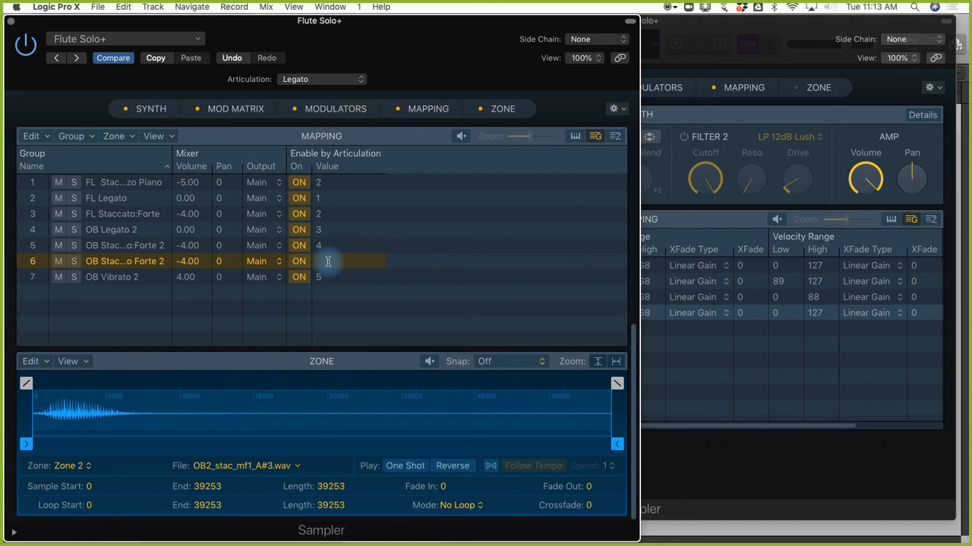
text(4)
key(Return)
click(317, 311)
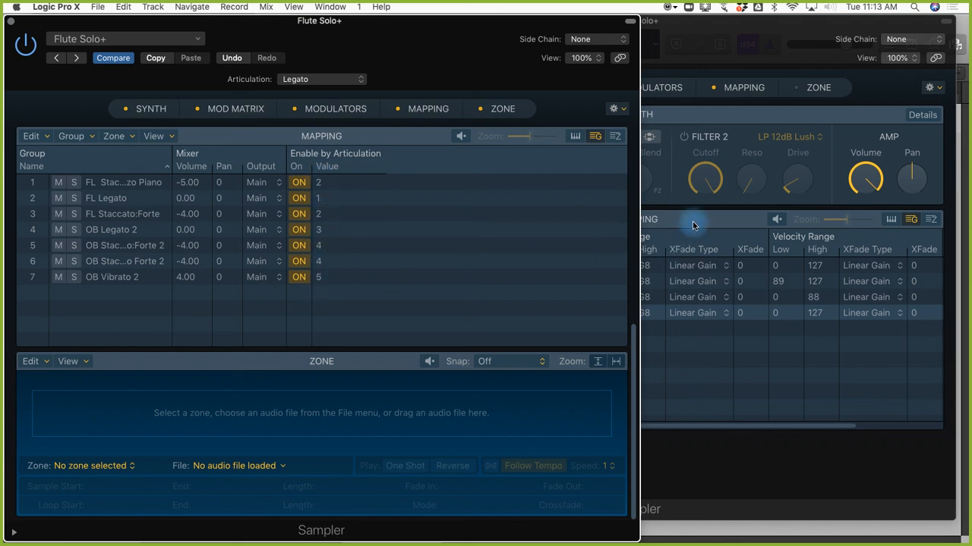
Replace Oboe Solo+ in the second Sampler with the factory orchestral woodwind preset Clarinet Solo+.
click(692, 36)
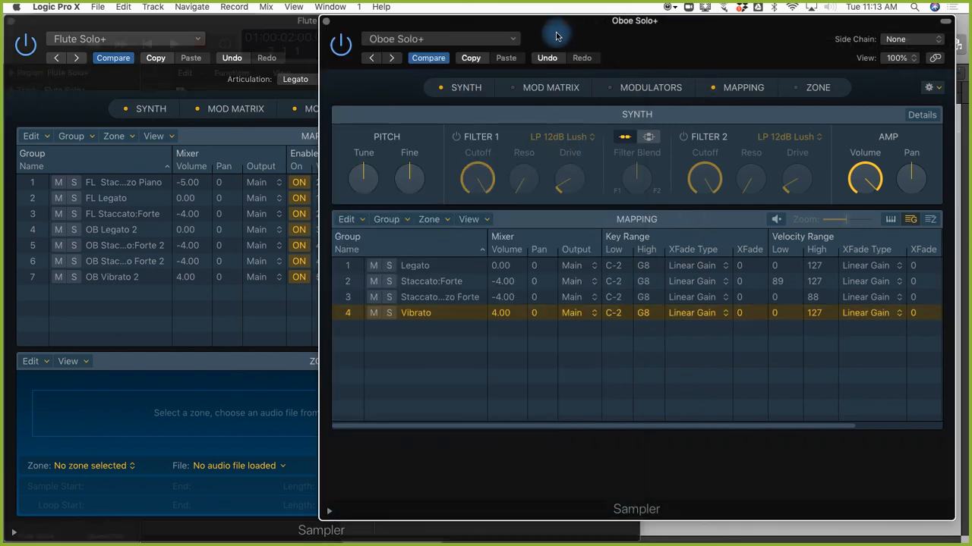
click(513, 42)
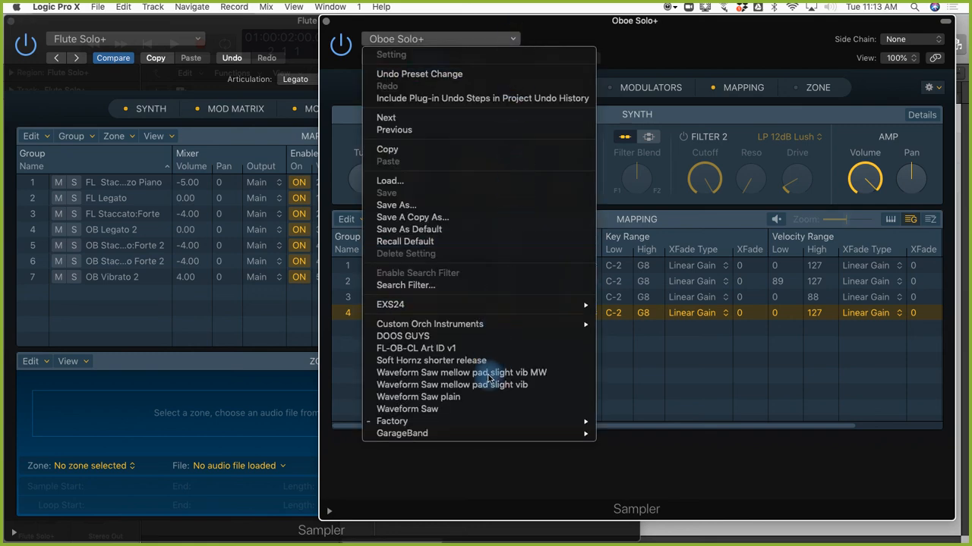
mouse_move(498, 424)
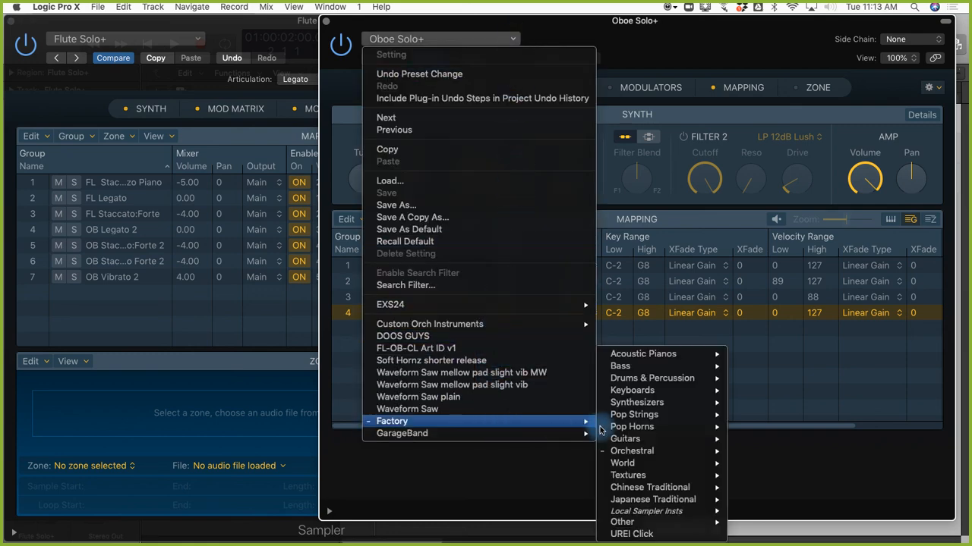
mouse_move(642, 452)
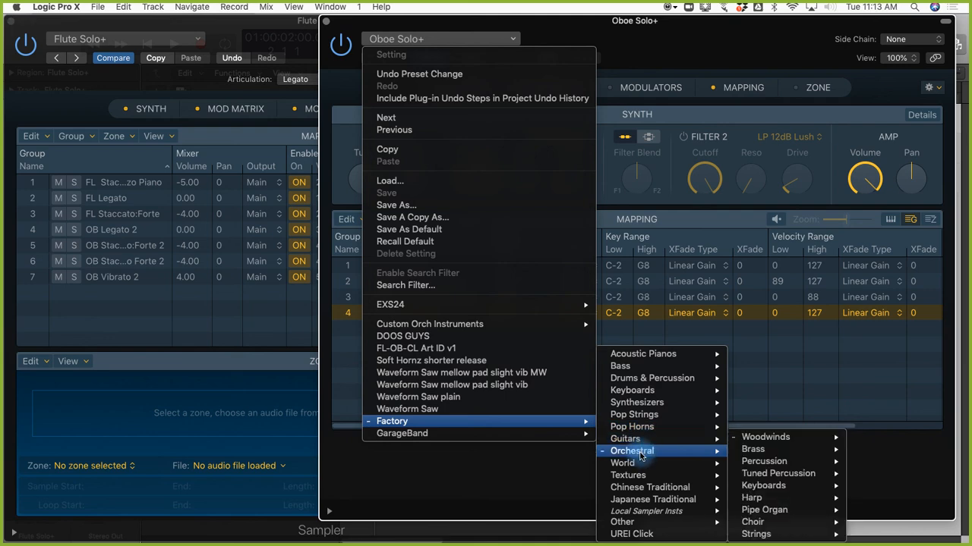
mouse_move(751, 438)
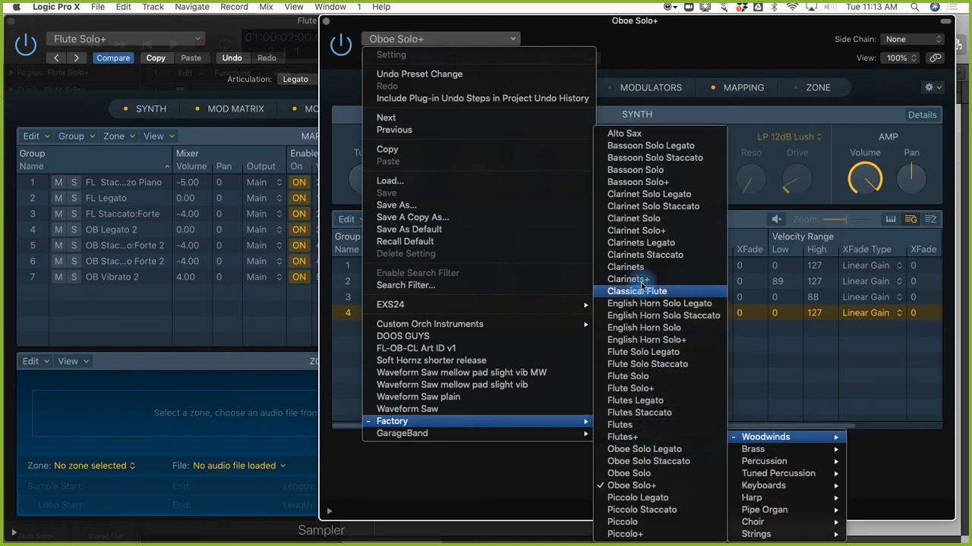
click(641, 232)
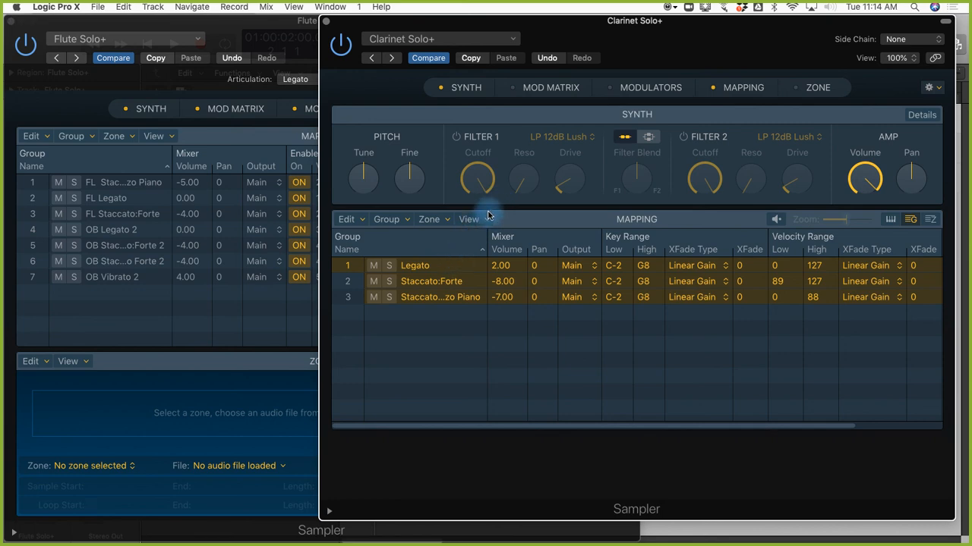
Show the Mod Matrix and Modulators sections of Clarinet Solo+, examine their settings, and hide both sections again.
click(524, 92)
click(614, 91)
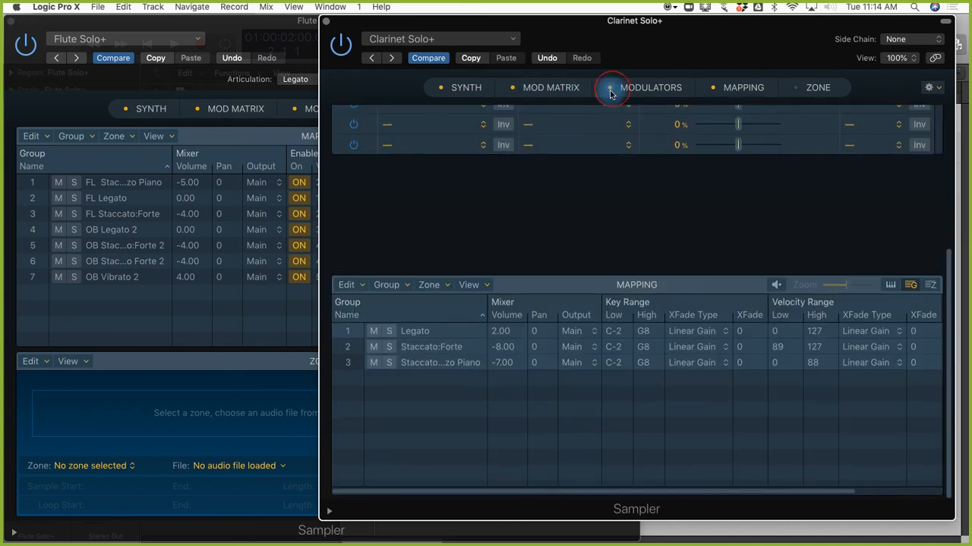
scroll(604, 170, up, 2)
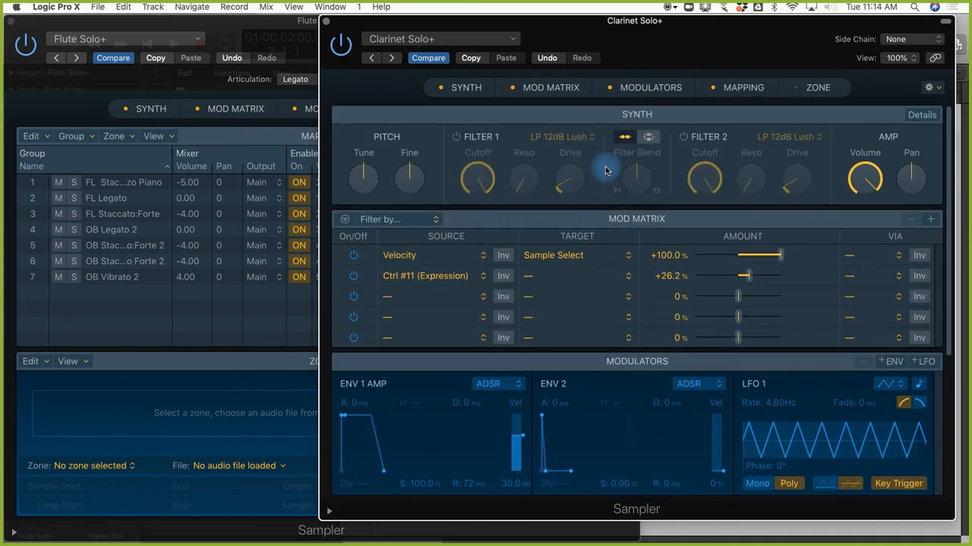
click(513, 88)
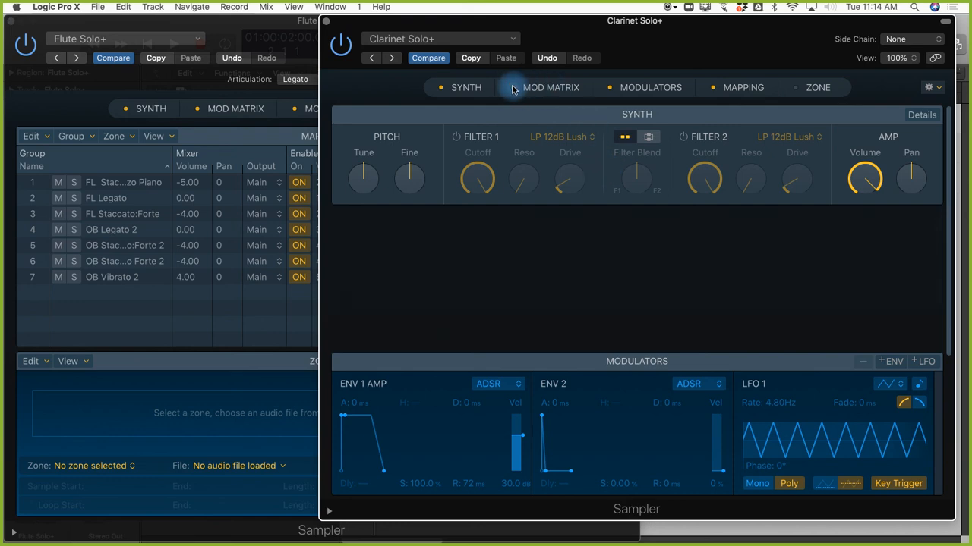
click(611, 89)
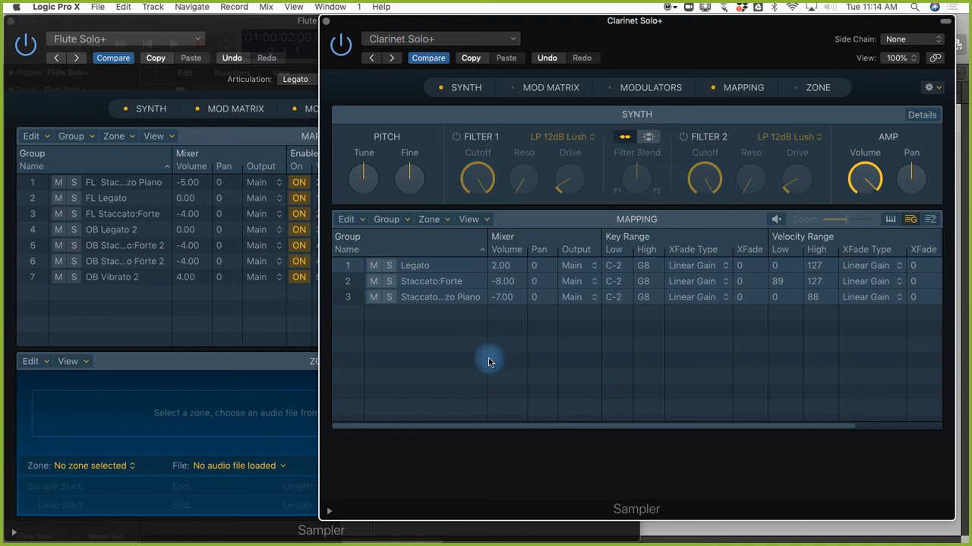
Copy all three Clarinet Solo+ groups into the Flute Solo+ Sampler's group list and move the Clarinet Solo+ window aside.
click(418, 339)
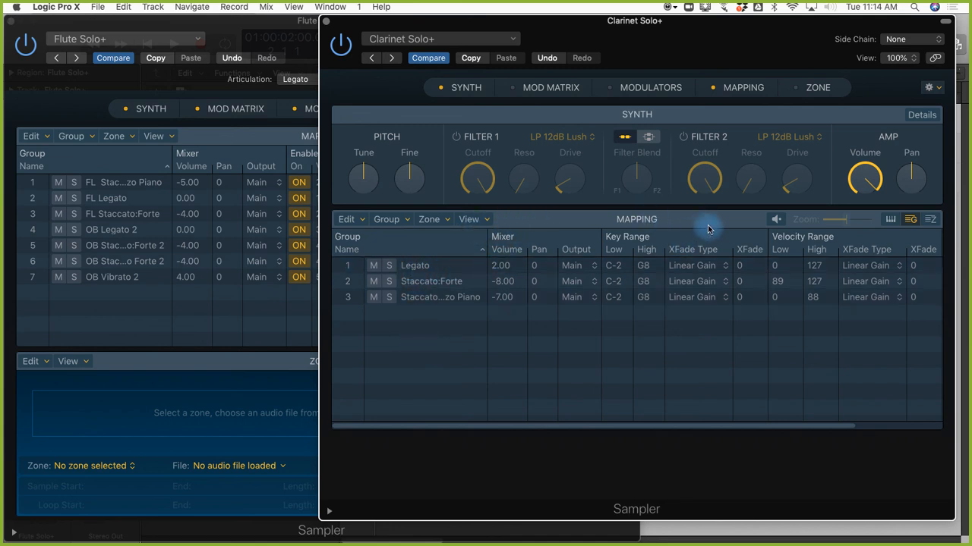
click(713, 90)
click(714, 90)
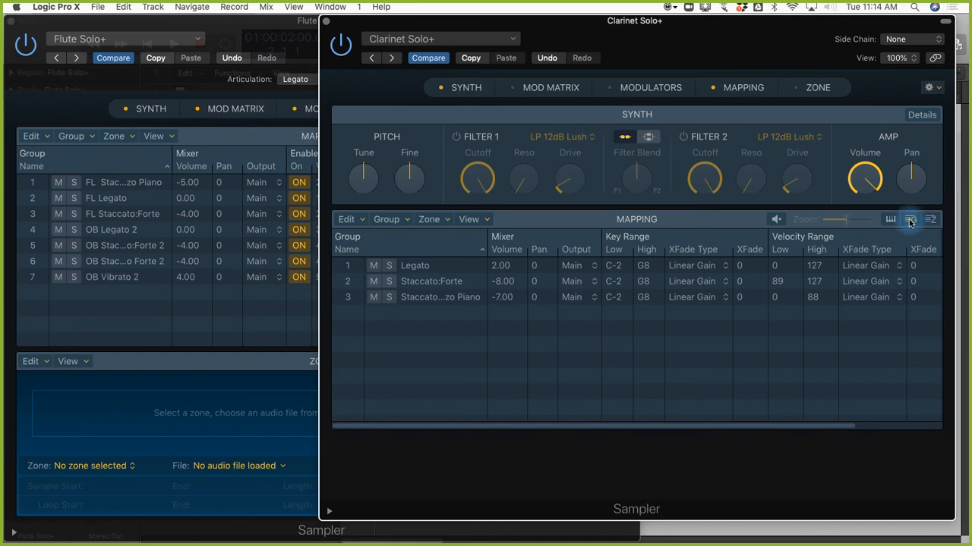
click(414, 267)
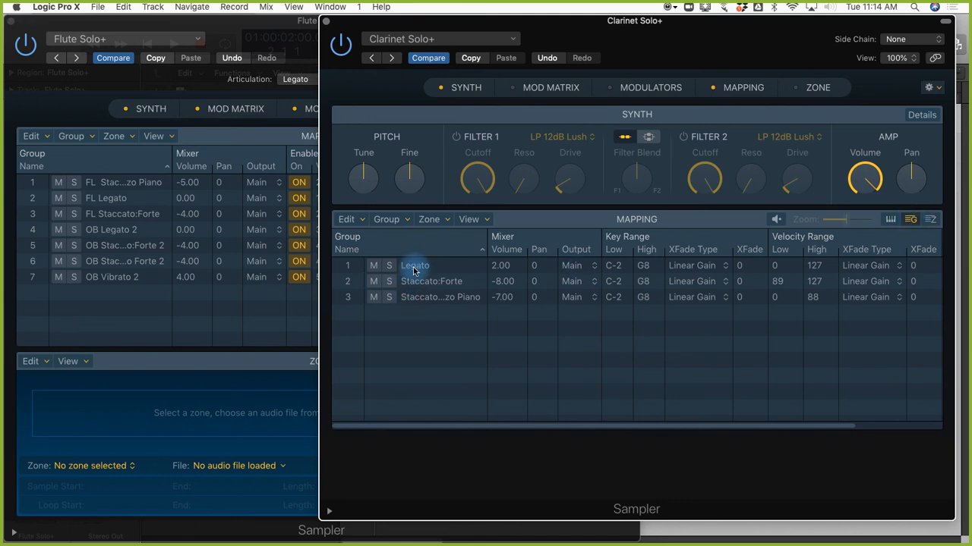
shift+click(414, 297)
drag(421, 277, 66, 299)
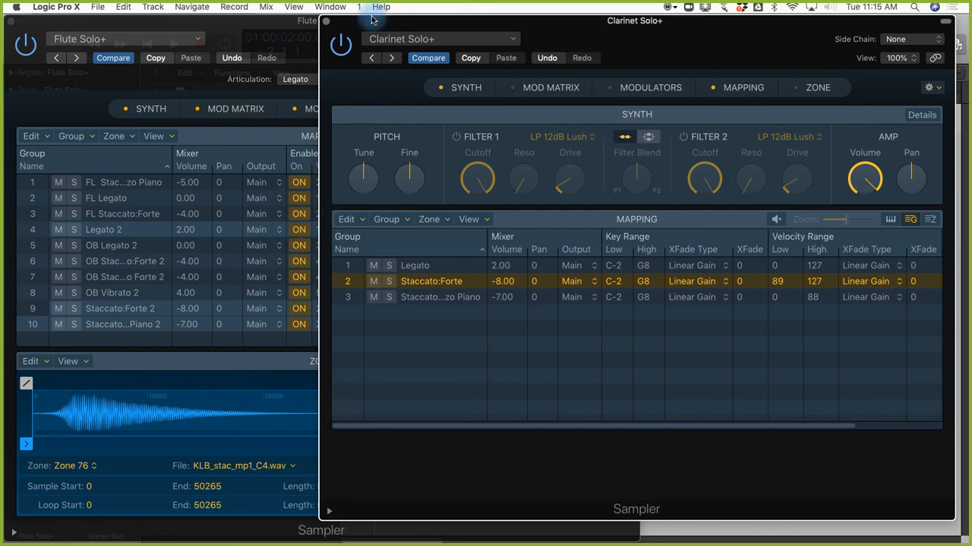
drag(368, 20, 594, 21)
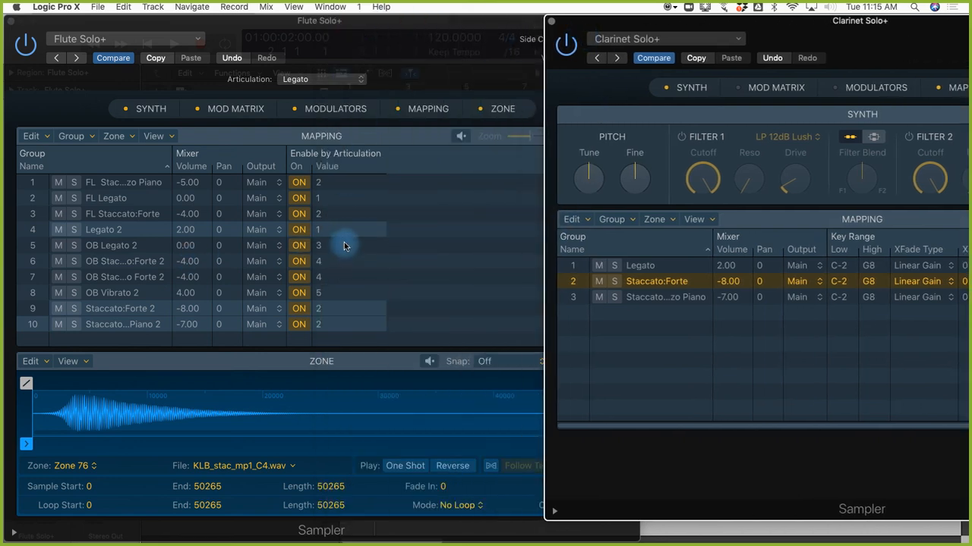
Try to prefix the copied Legato 2 group's name with CL while all three copied groups are selected.
click(104, 232)
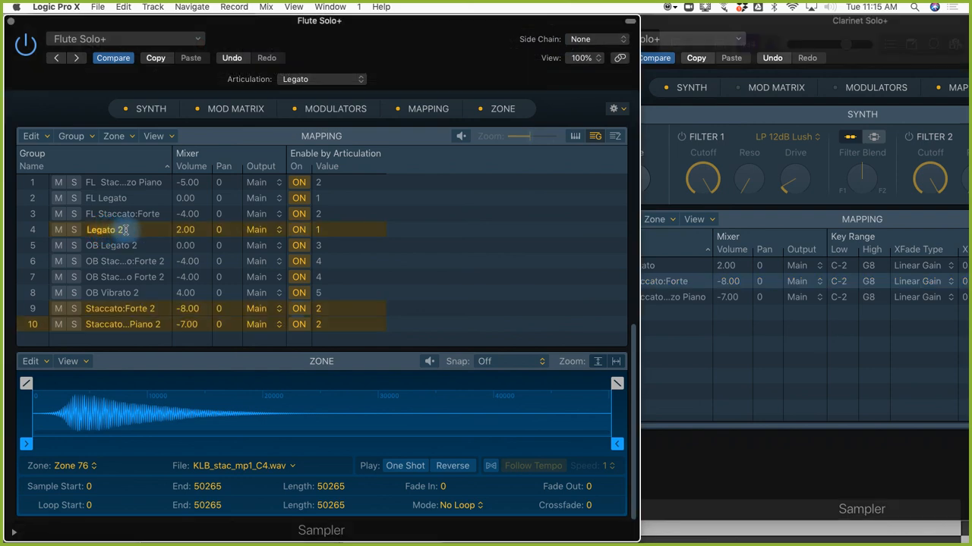
text(CL)
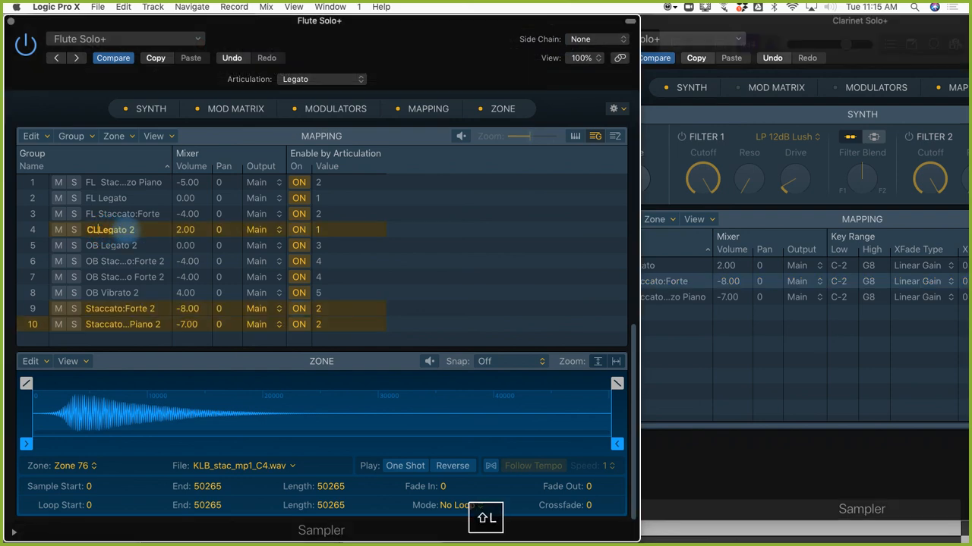
key(Return)
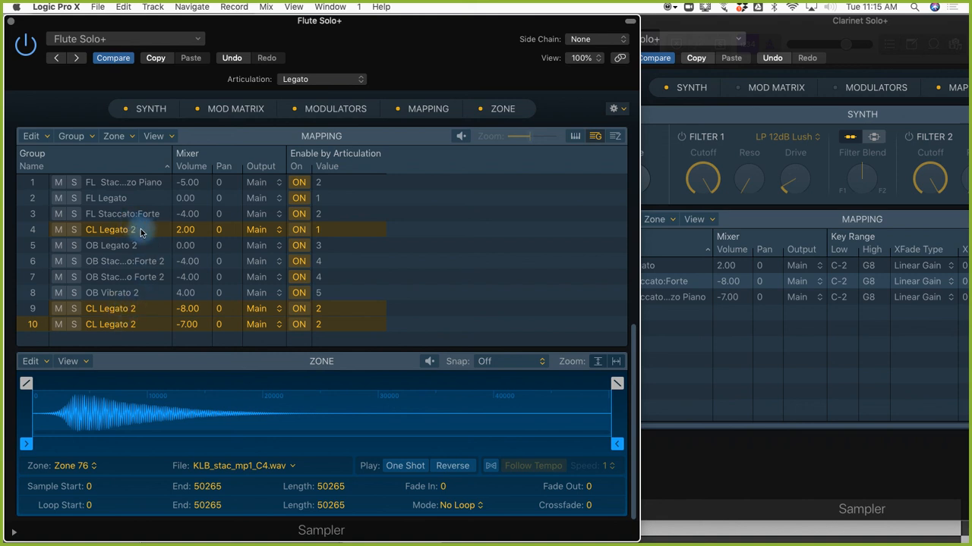
Delete the three copied clarinet groups from the Flute Solo+ Sampler.
click(708, 341)
click(647, 283)
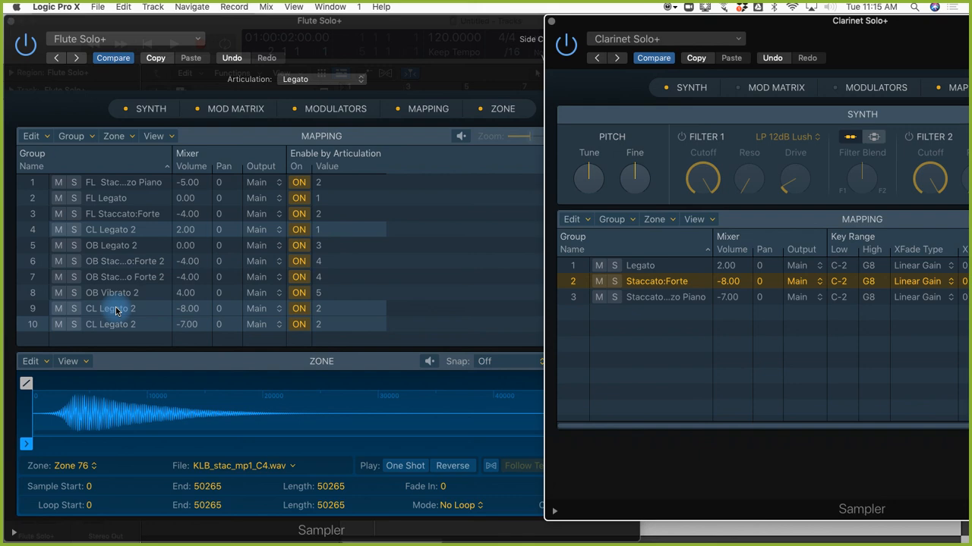
click(156, 24)
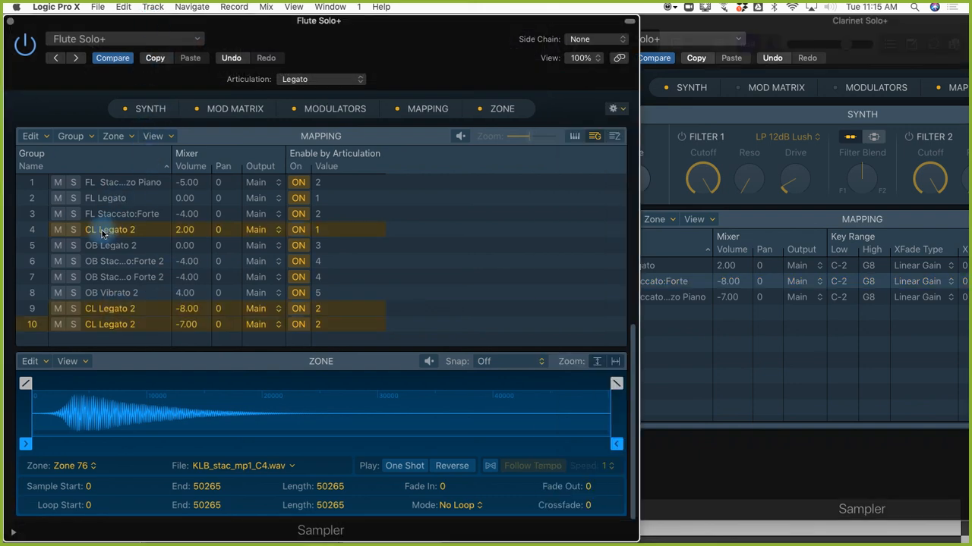
key(BackSpace)
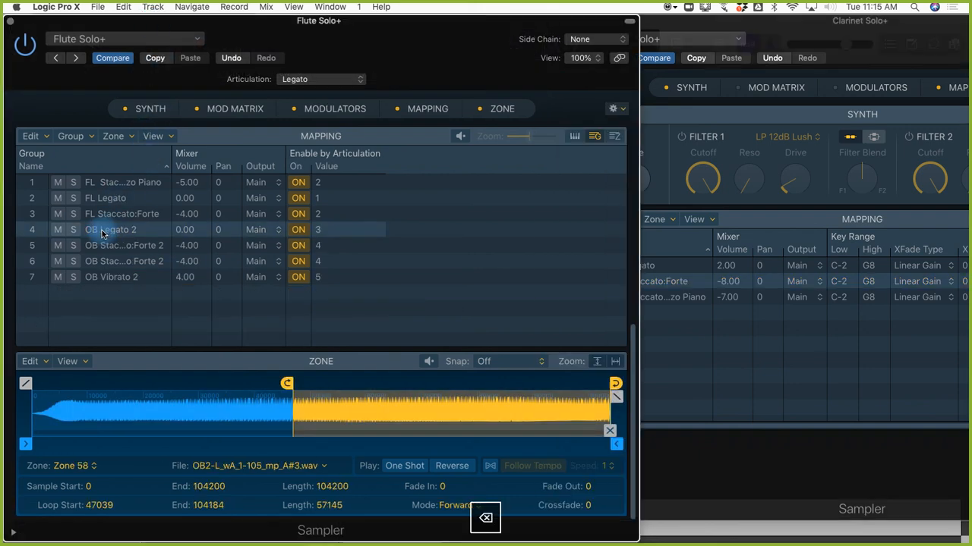
Copy the Legato group and both staccato groups of Clarinet Solo+ into the Flute Solo+ group list.
click(699, 358)
click(638, 267)
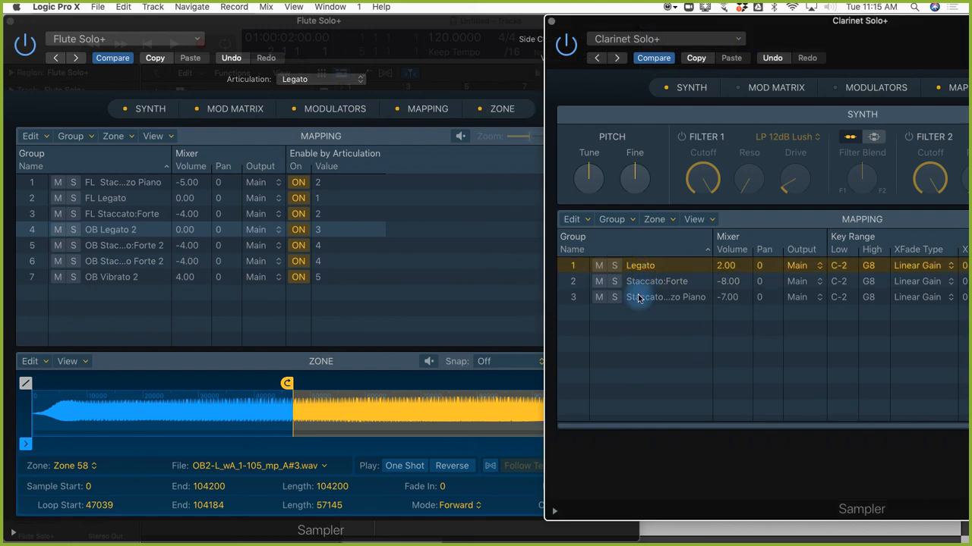
shift+click(631, 296)
drag(644, 271, 102, 302)
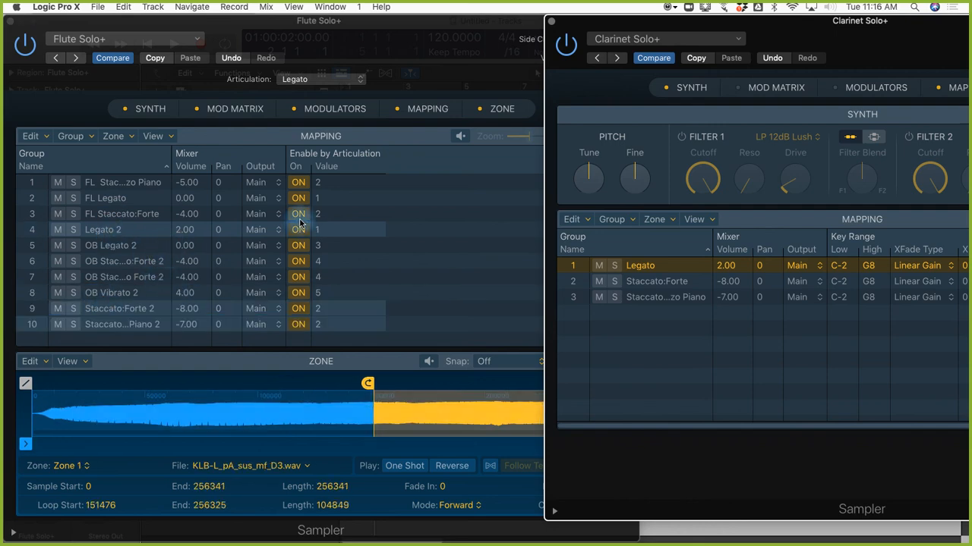
Select only the copied Legato 2 group in Flute Solo+ and rename it CL Legato 2.
click(411, 200)
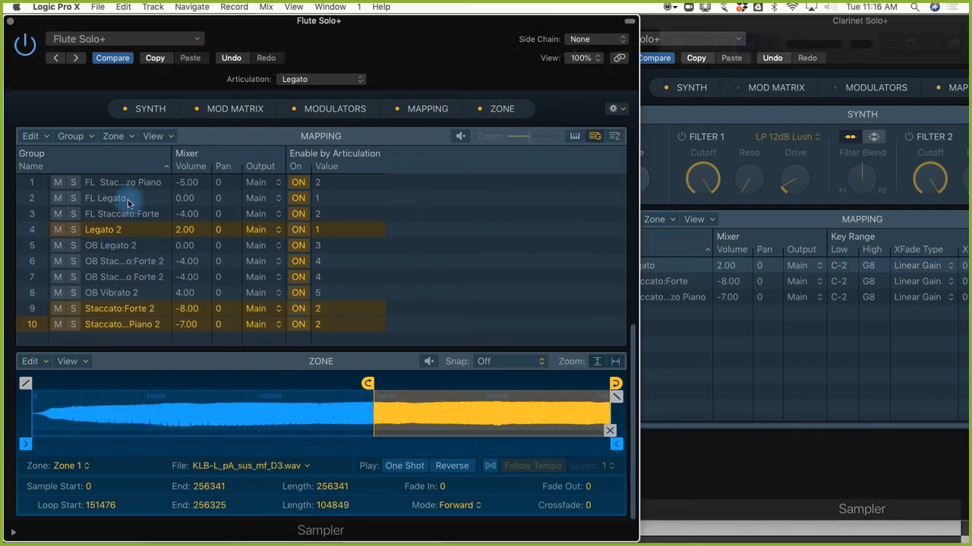
click(128, 199)
click(114, 231)
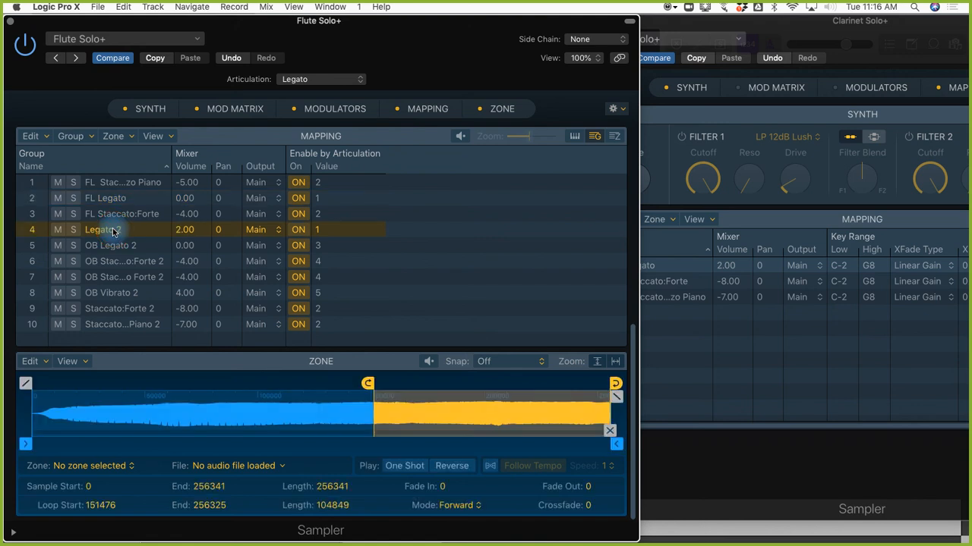
double_click(113, 232)
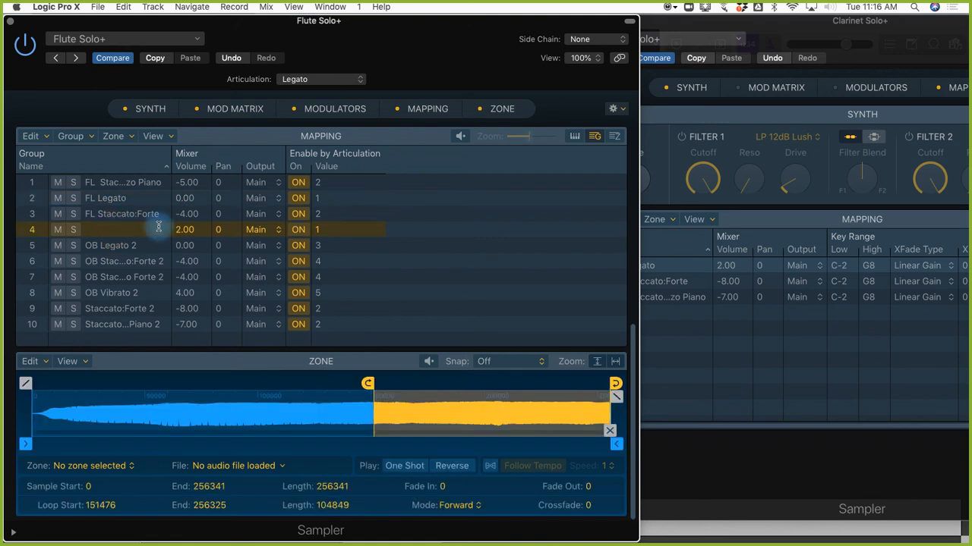
key(Left)
text(CL)
key(Return)
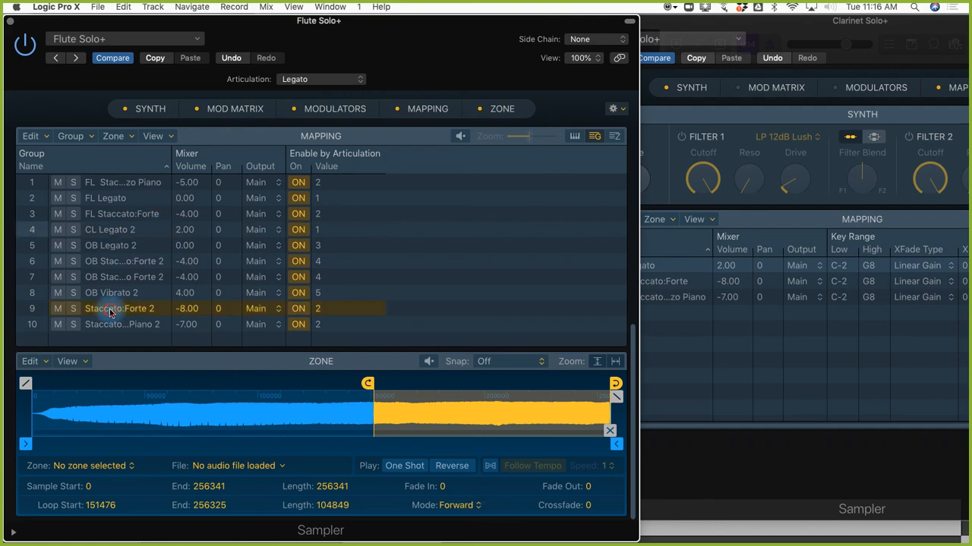
Rename the copied Staccato:Forte 2 group CL Staccato:Forte 2.
click(110, 310)
click(111, 313)
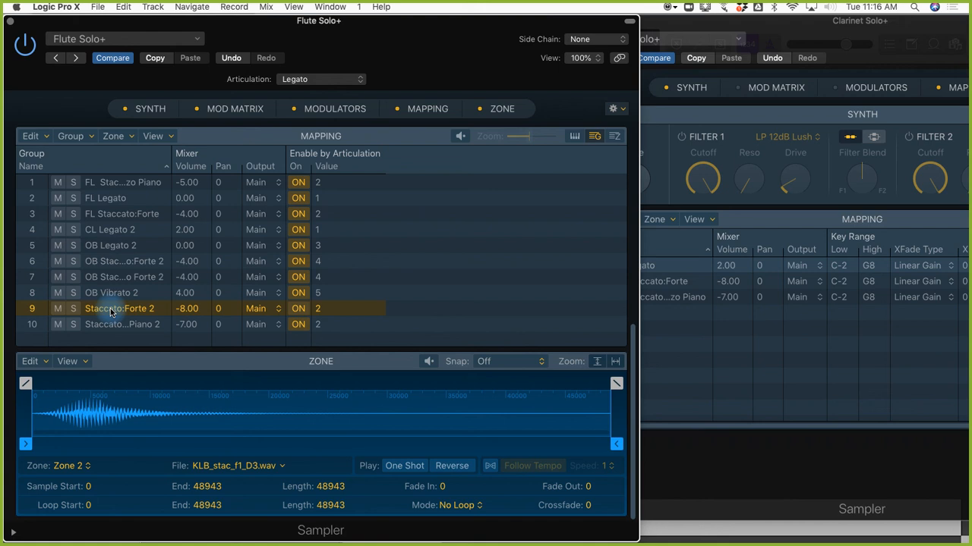
key(Left)
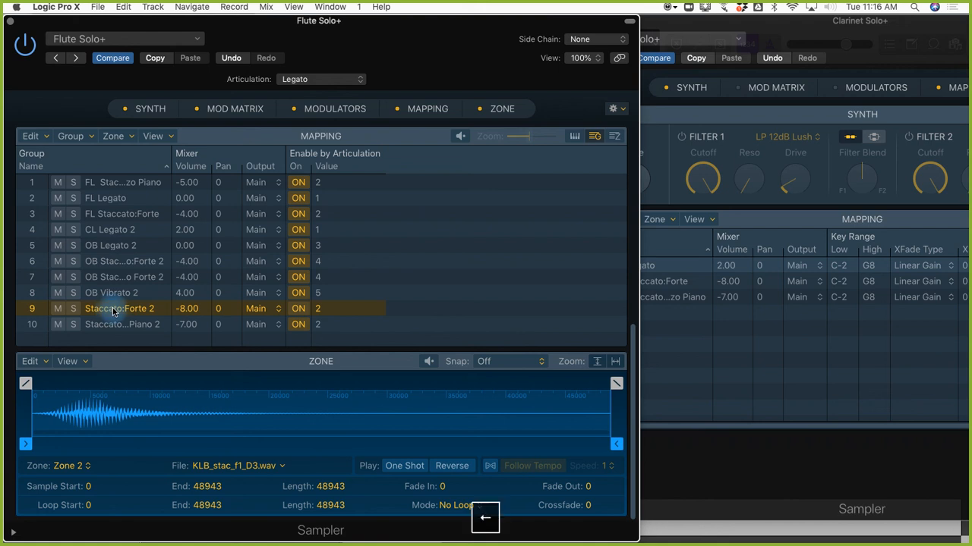
double_click(118, 308)
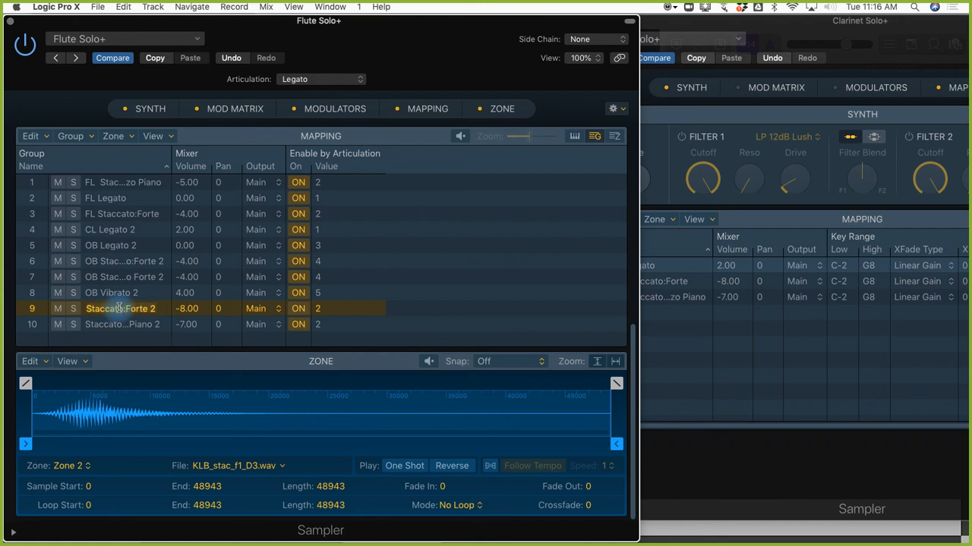
key(Left)
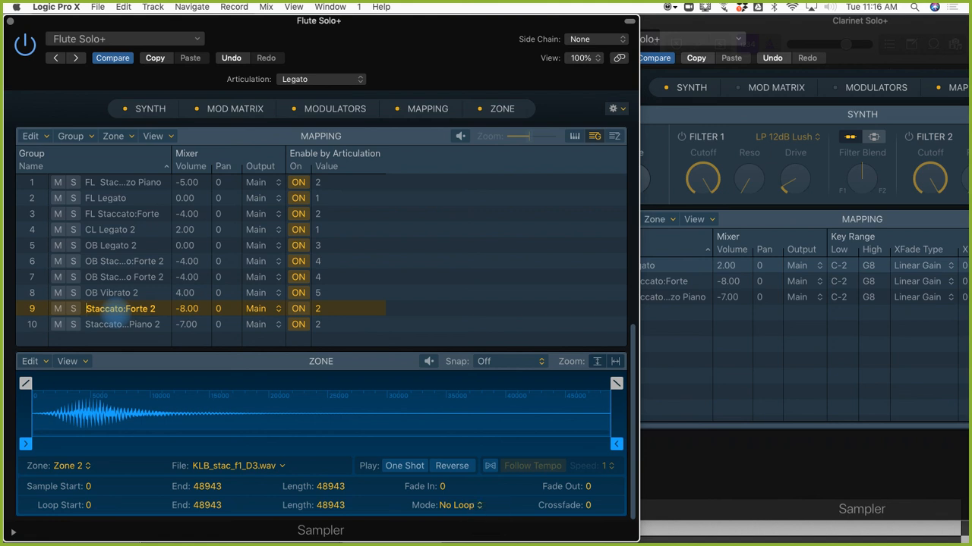
text(CL)
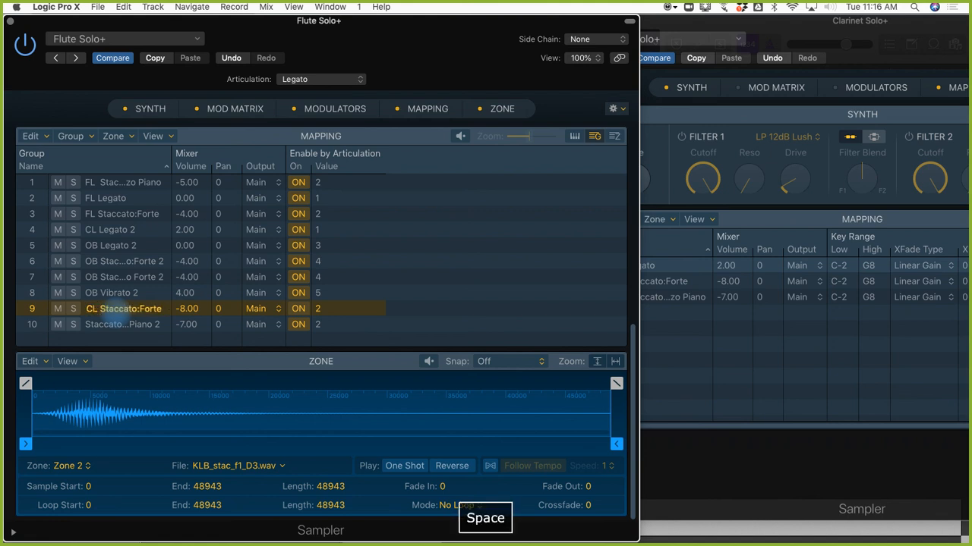
key(Return)
Add the prefix CL to the name of the copied Staccato:Mezzo Piano 2 group.
double_click(120, 324)
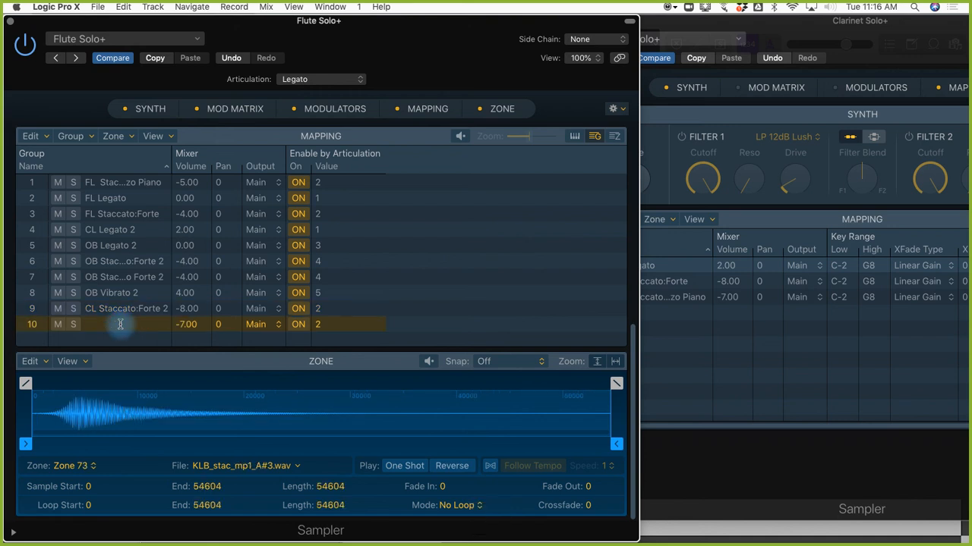
key(Left)
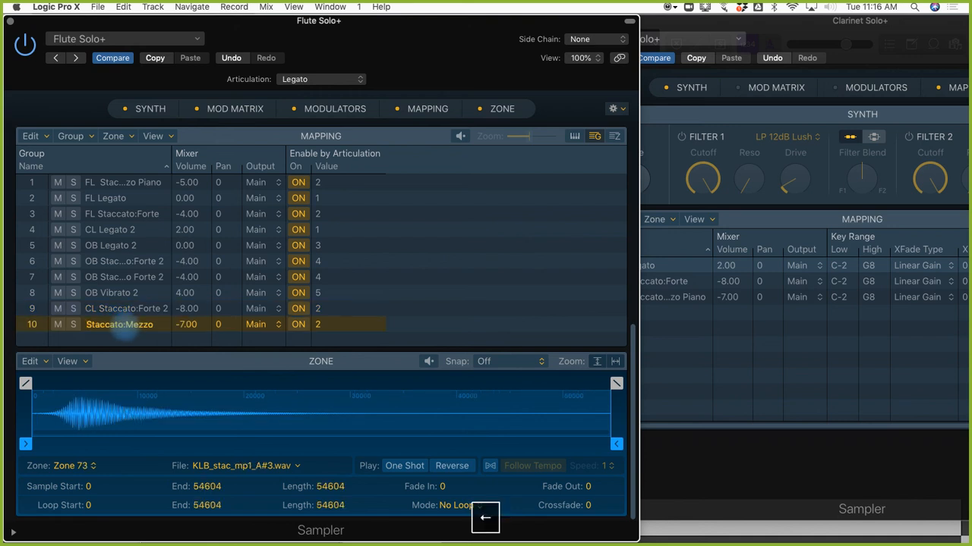
text(CL)
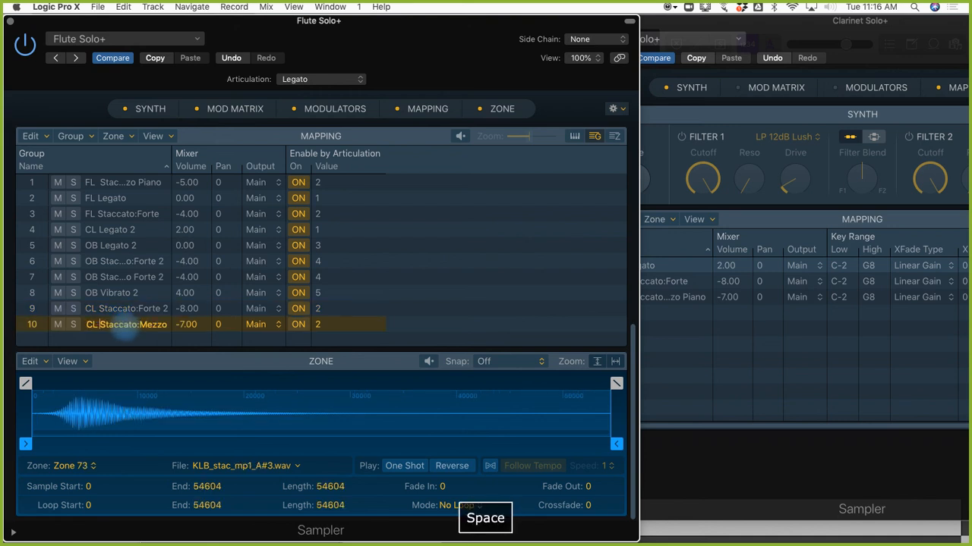
key(Return)
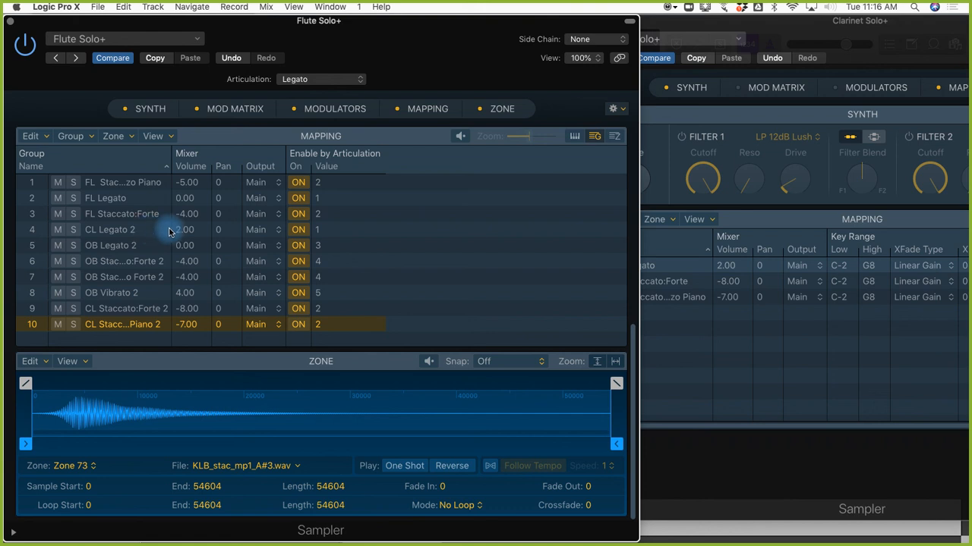
Set the Enable by Articulation value of the CL Legato 2 group to 6.
click(319, 232)
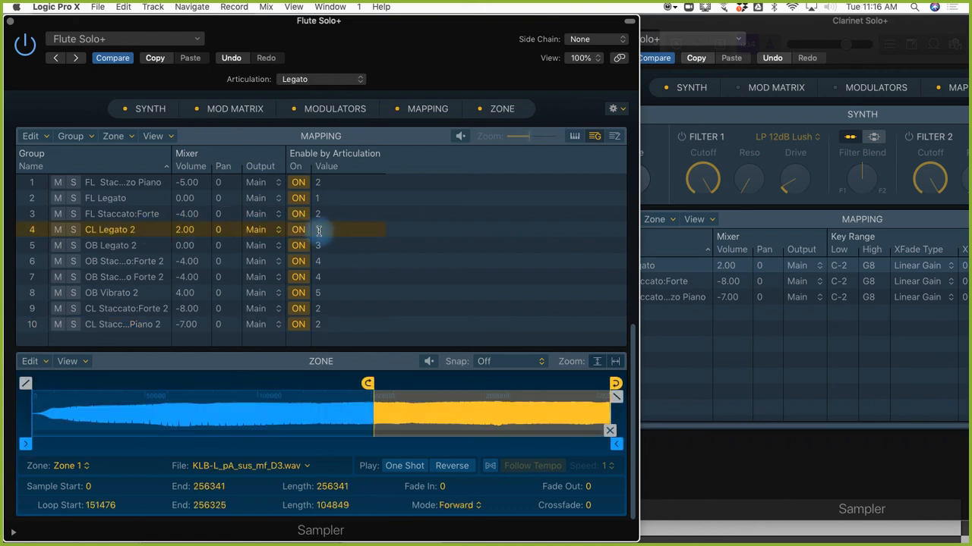
text(6)
key(Return)
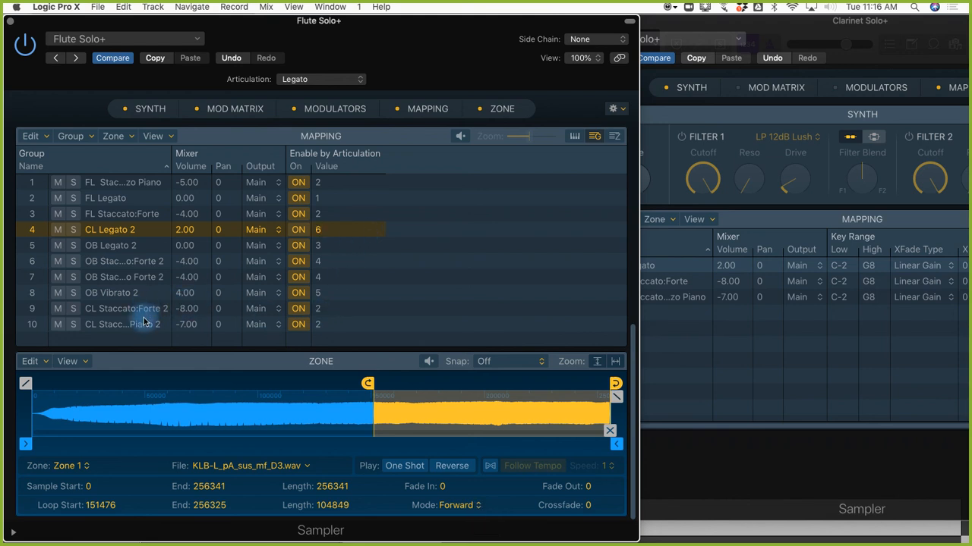
Try to set the Enable by Articulation value of both CL staccato groups to 7.
double_click(319, 311)
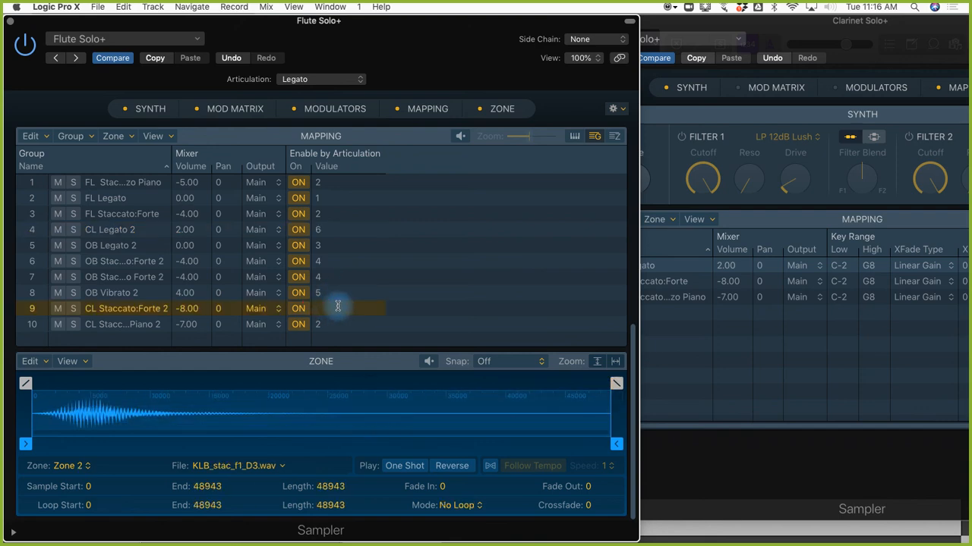
text(7)
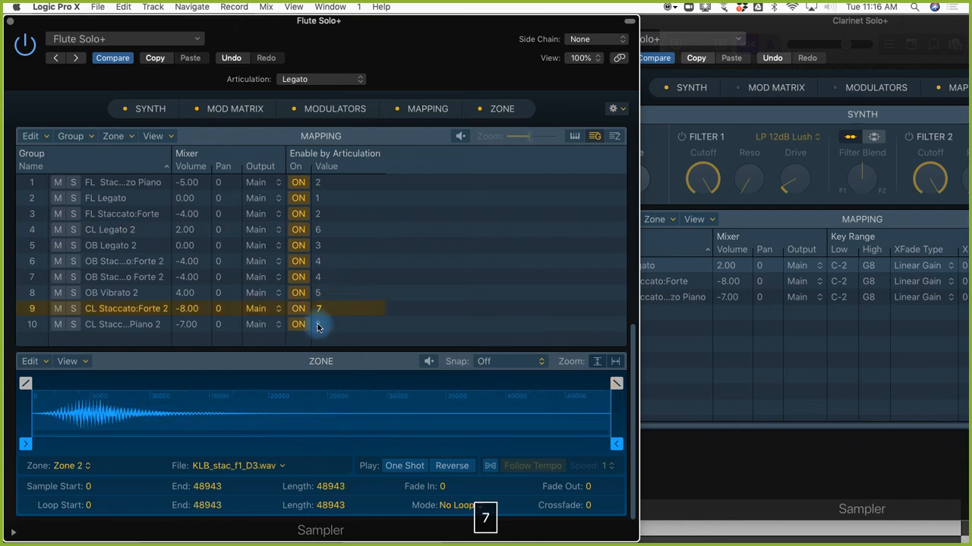
double_click(321, 324)
text(7)
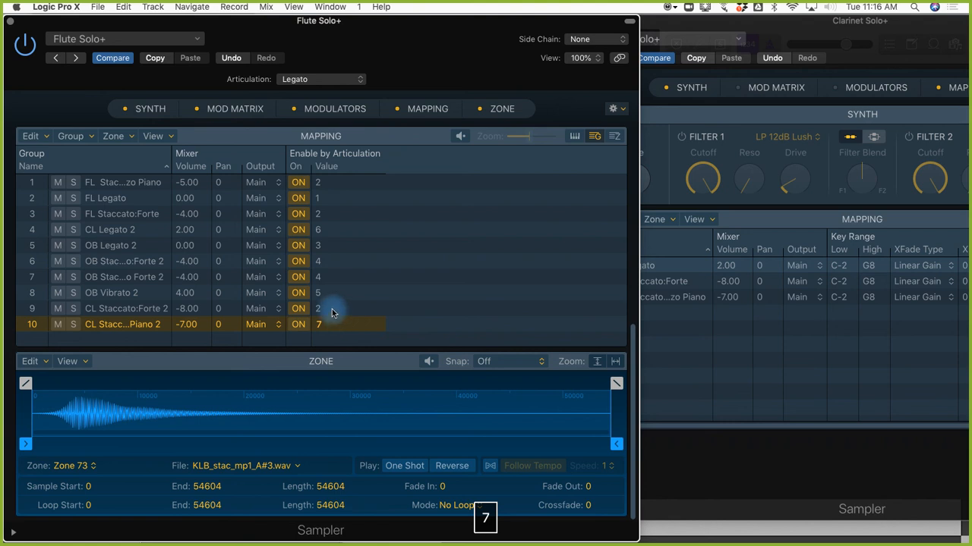
Set and confirm an Enable by Articulation value of 7 for each of the two CL staccato groups.
click(318, 311)
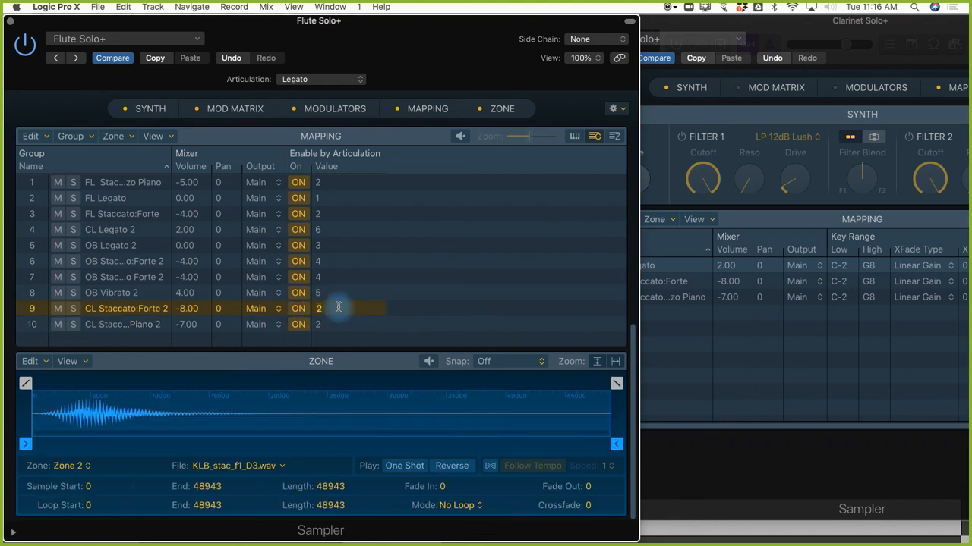
text(7)
key(Return)
click(319, 326)
text(7)
key(Return)
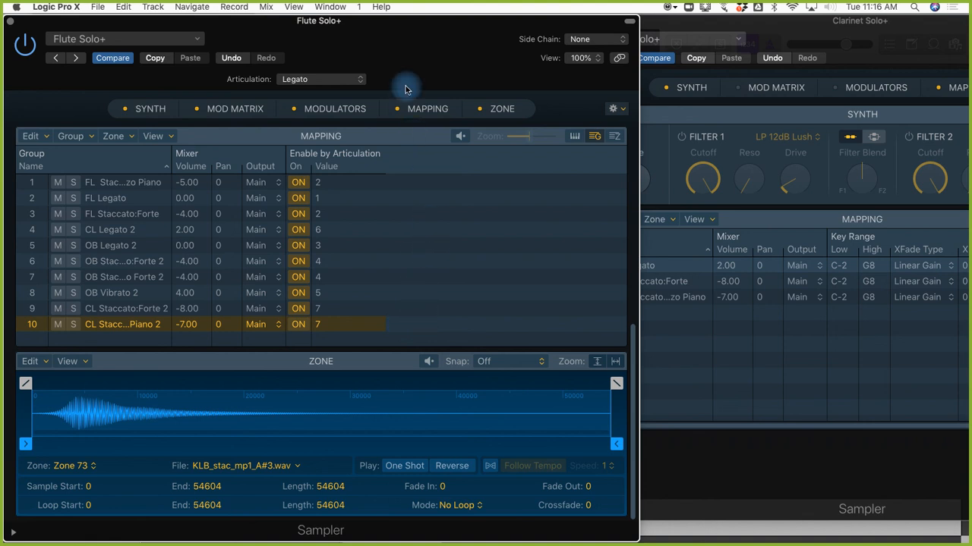
Move the Flute Solo+ window off the channel strip and enlarge its Mapping section to make room below the groups.
drag(362, 19, 470, 17)
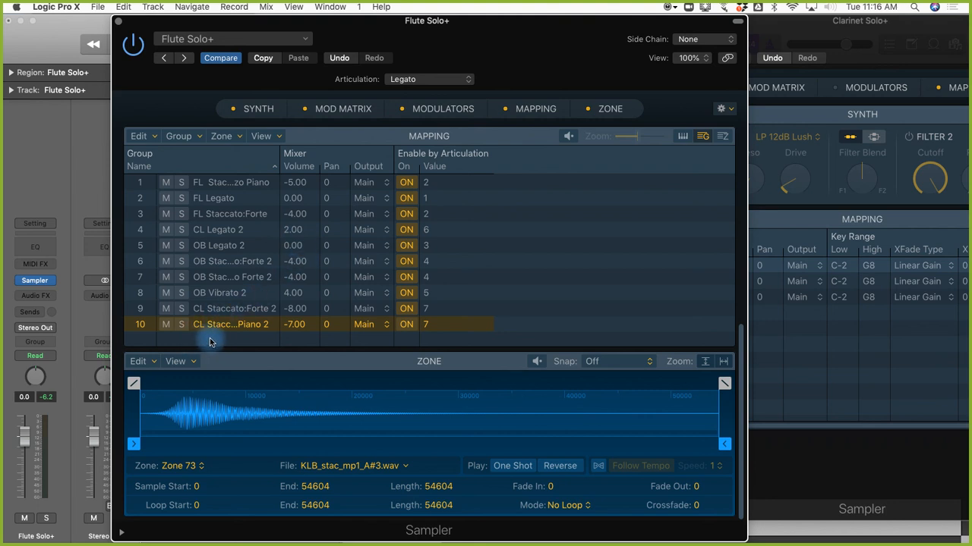
drag(280, 350, 278, 501)
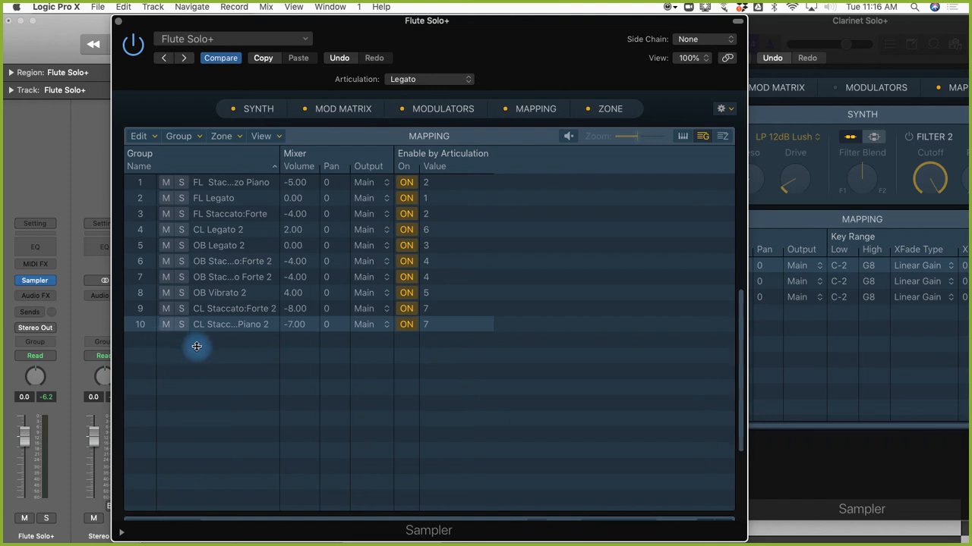
Bring the Clarinet Solo+ Sampler window to the front and close it.
click(911, 24)
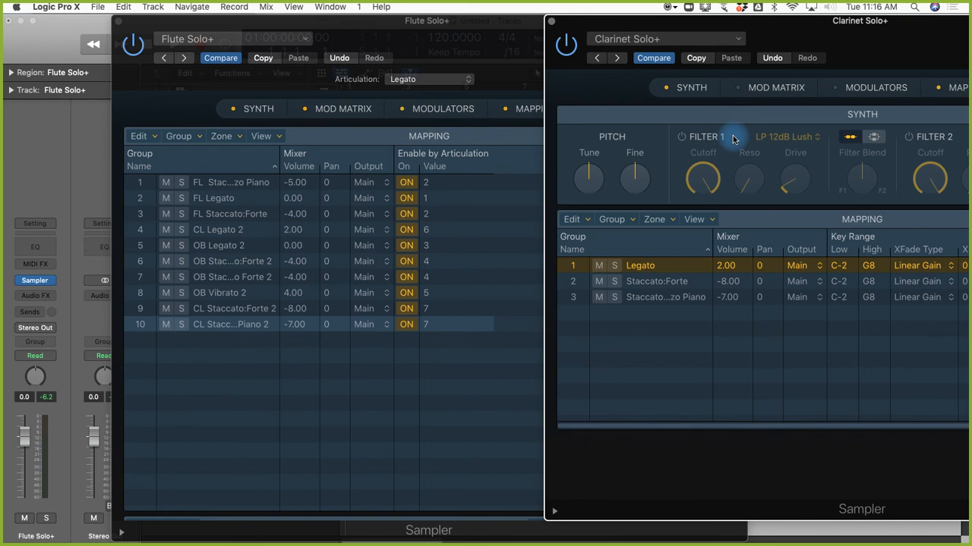
click(552, 23)
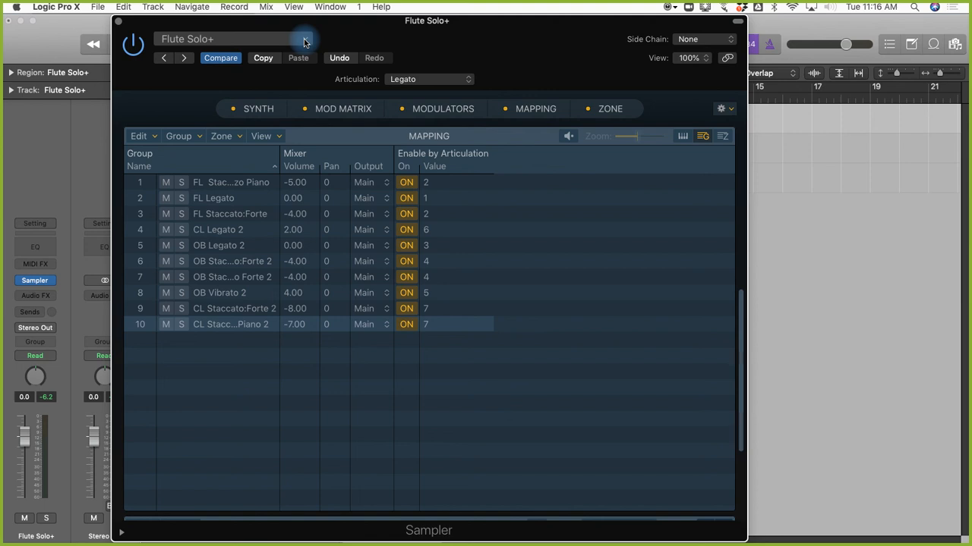
Save the combined instrument as "Flute-Oboe-Clarinet Art ID 1-7" in the Sampler Instruments folder and close its Sampler window.
click(304, 42)
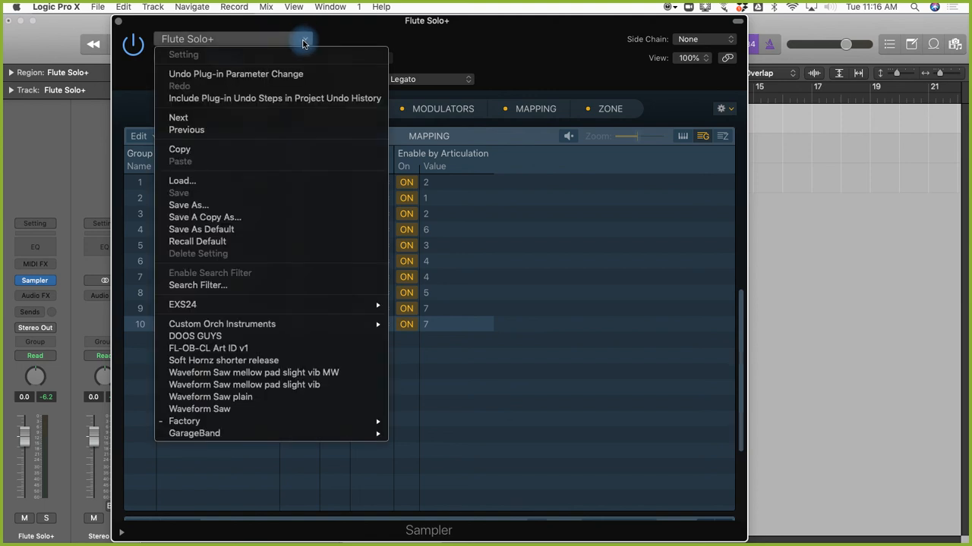
click(195, 206)
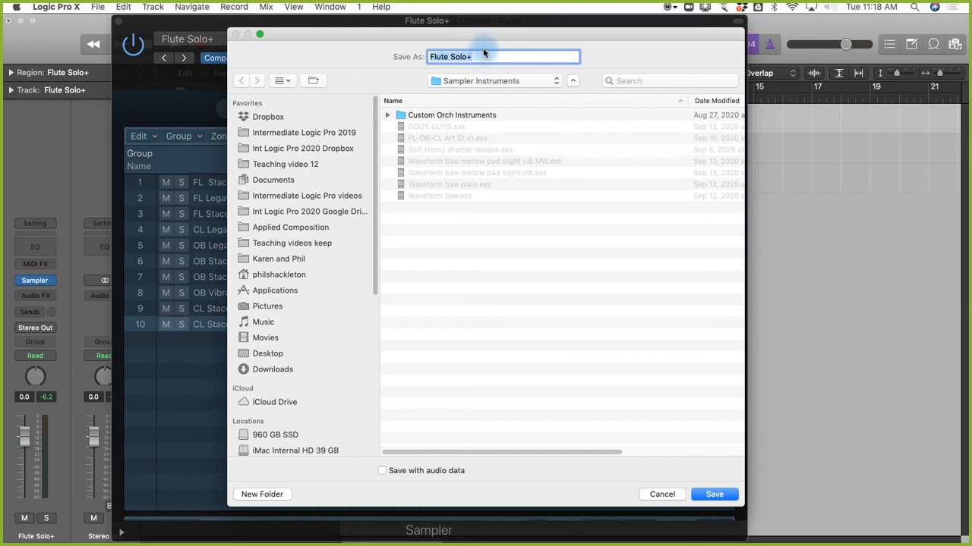
click(475, 82)
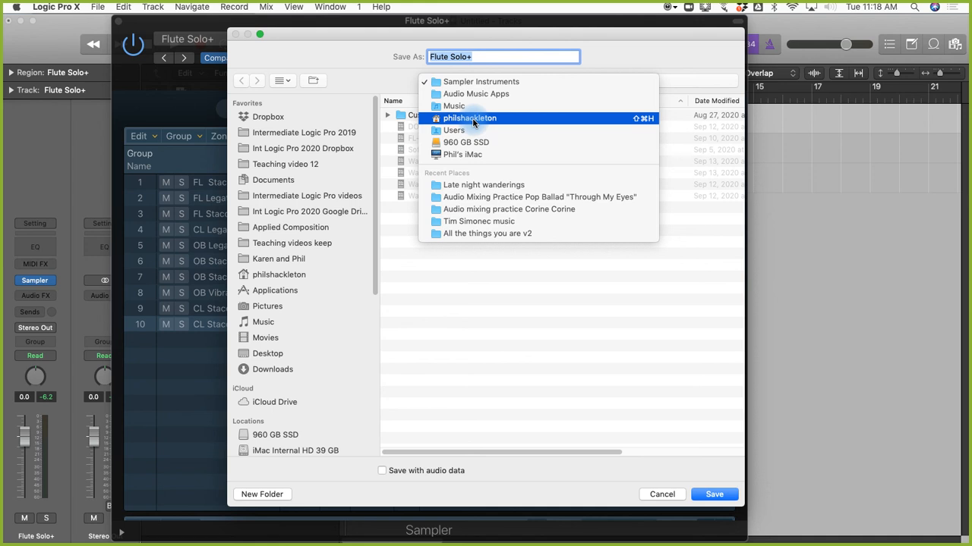
click(481, 55)
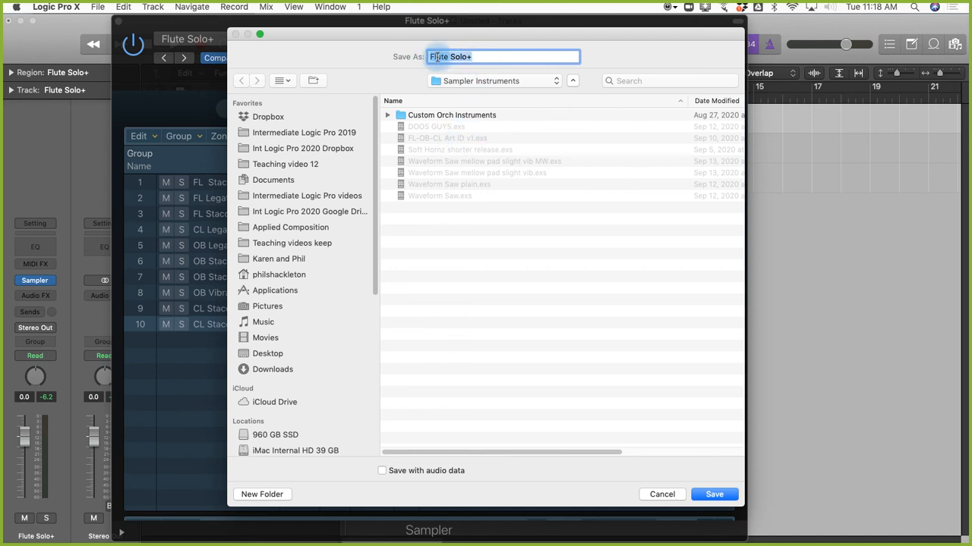
text(Flute)
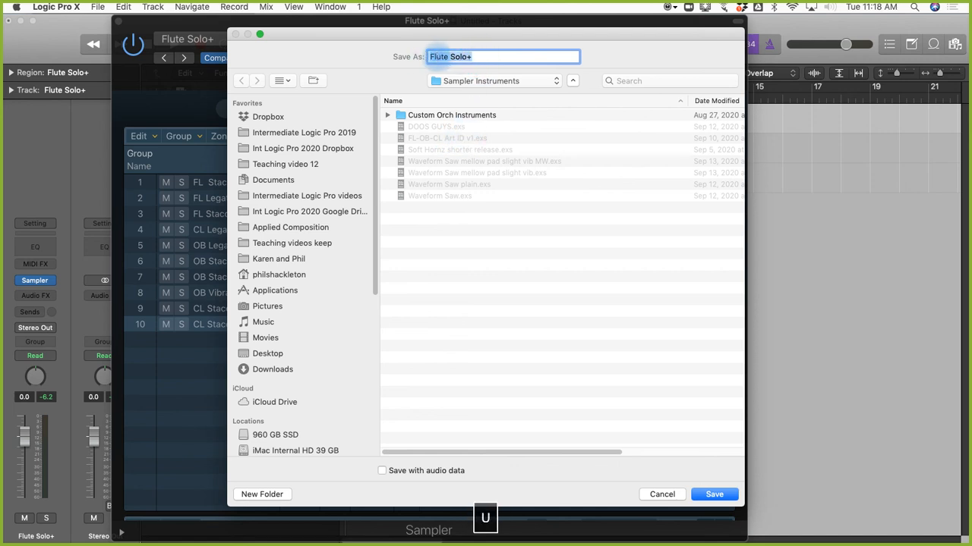
text(-O)
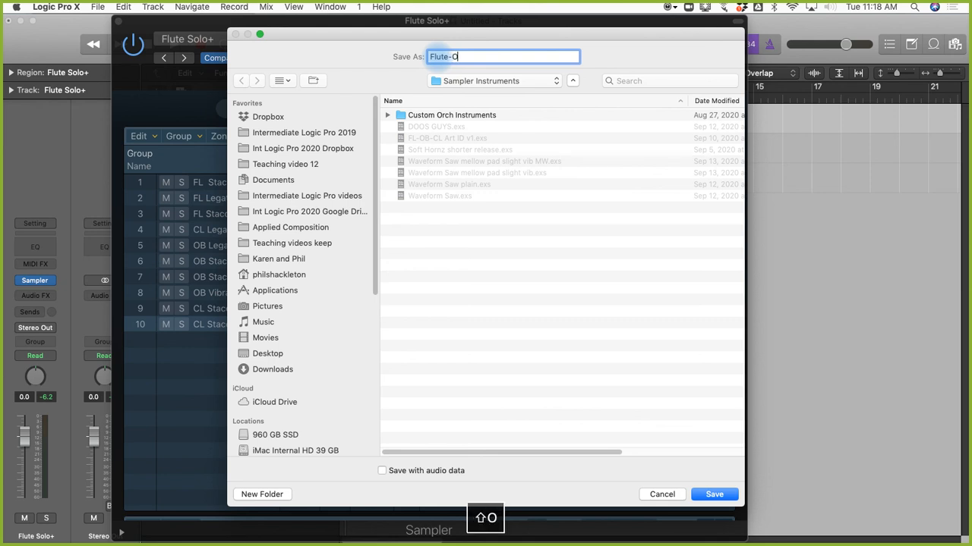
text(boe-Clarinet A)
text(rt)
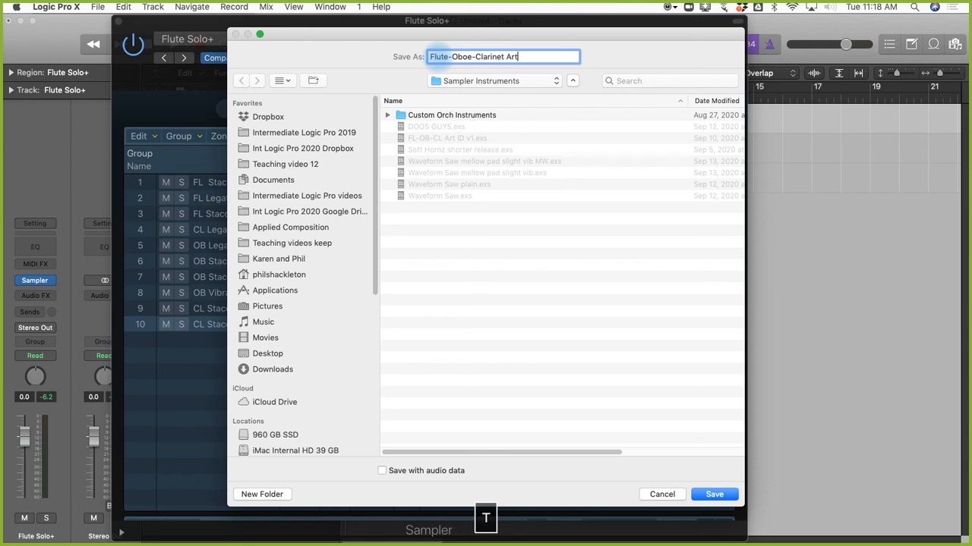
text( ID 1-7)
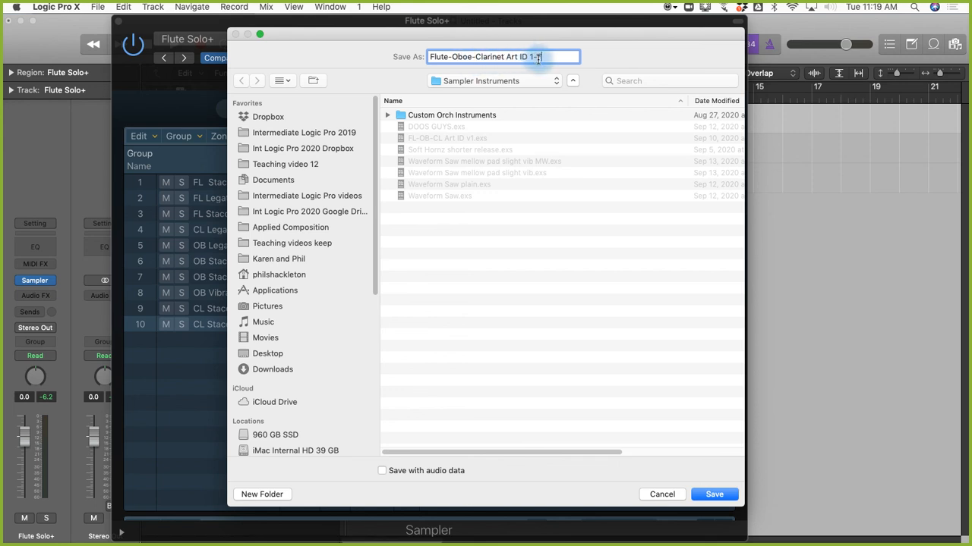
text(2)
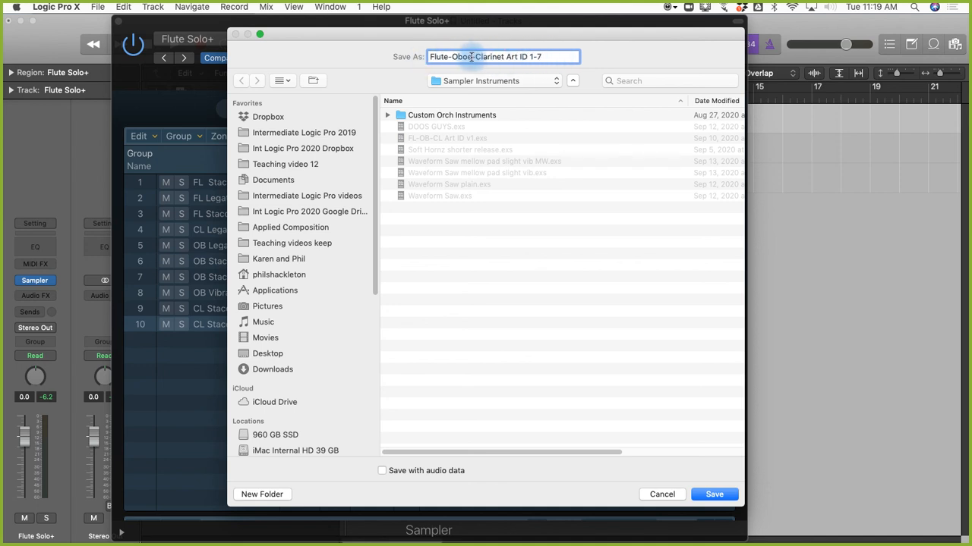
click(714, 495)
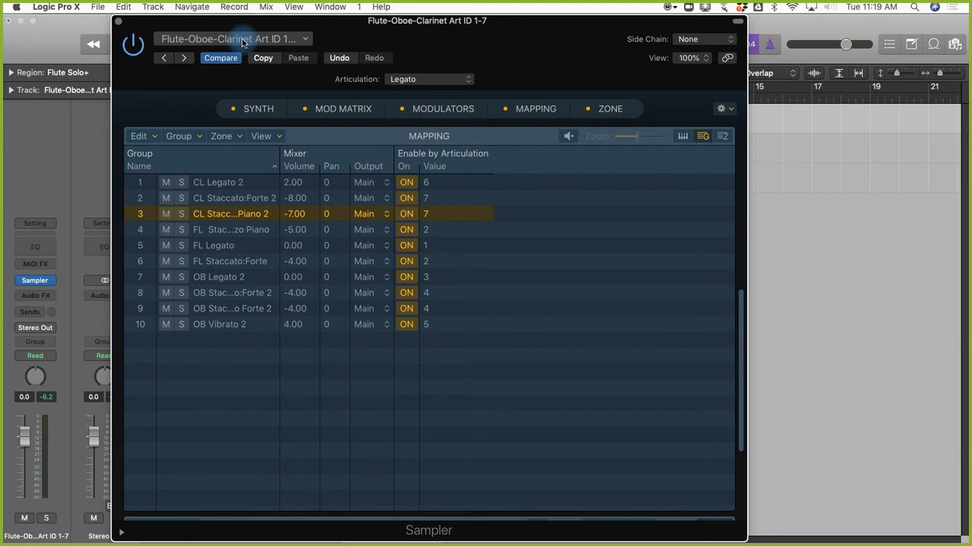
click(118, 23)
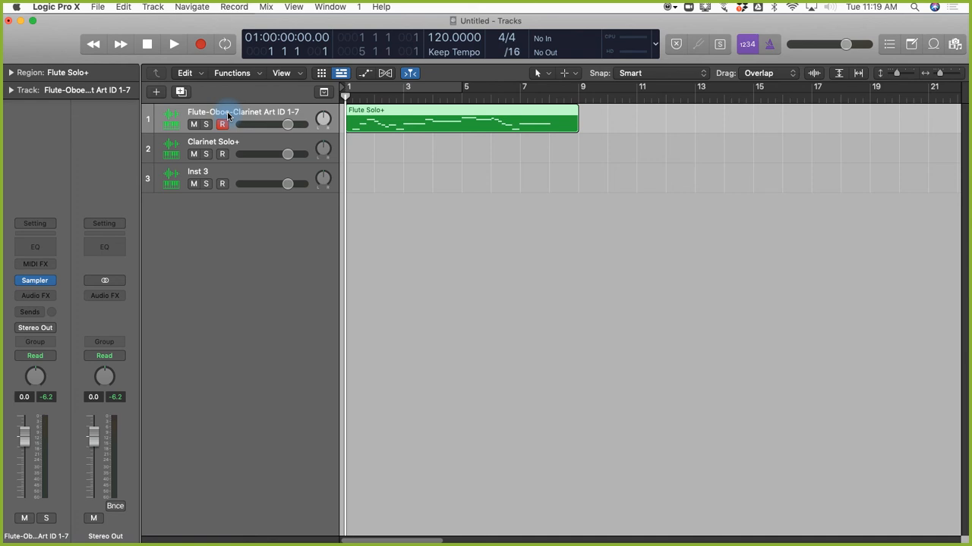
Open Sampler on the Clarinet Solo+ track and look through the Factory orchestral woodwind presets without loading one.
click(210, 144)
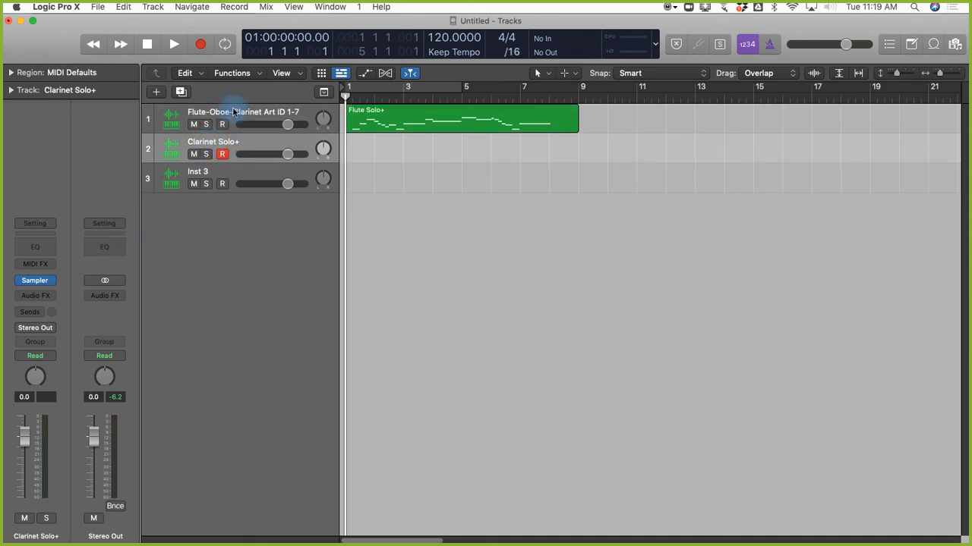
mouse_move(34, 281)
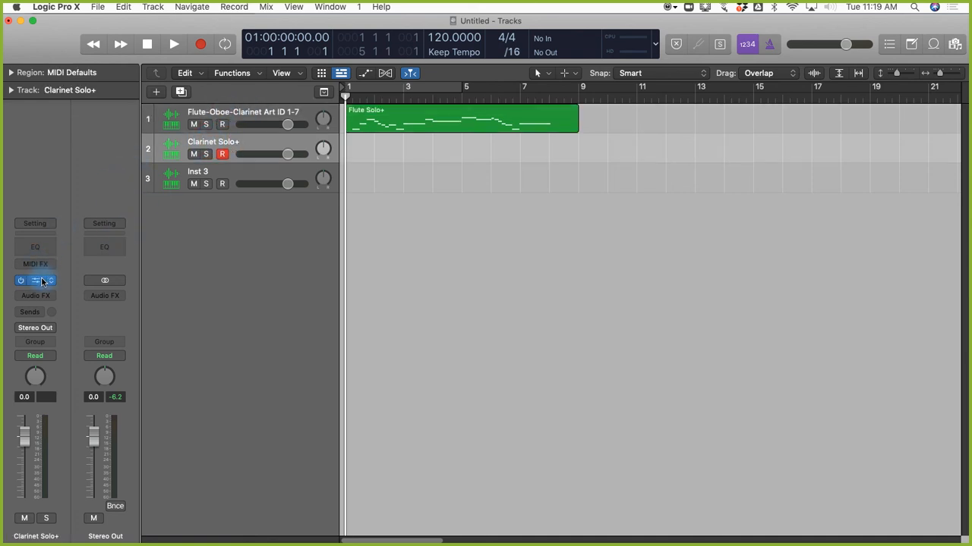
click(35, 281)
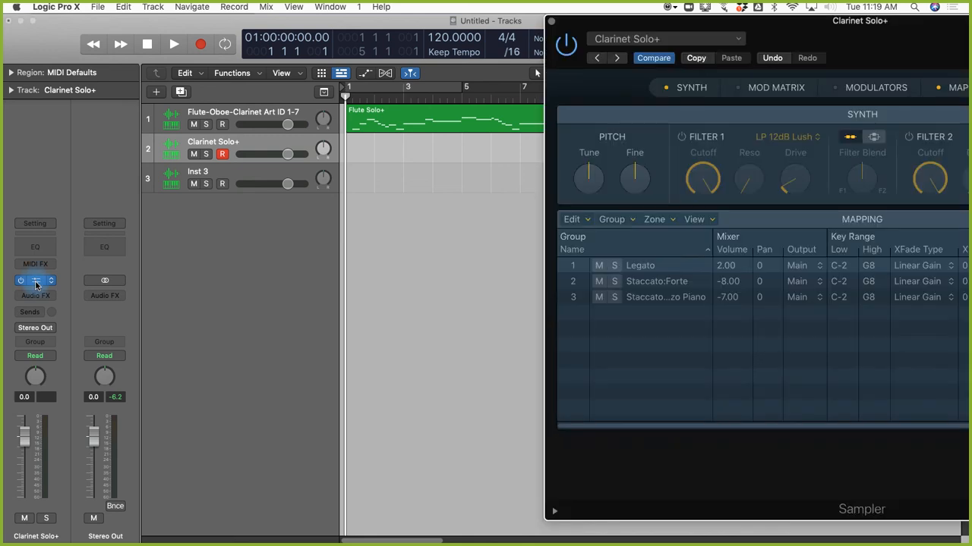
click(740, 40)
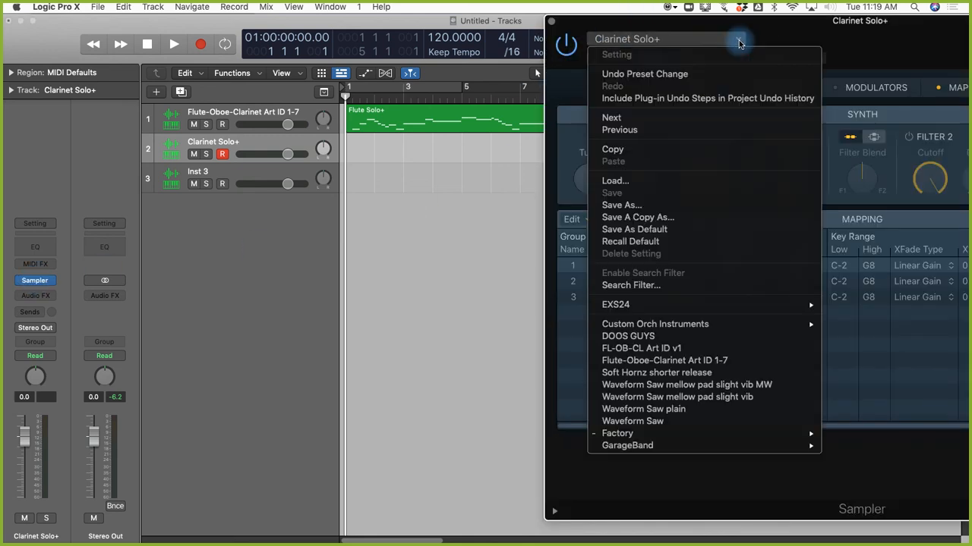
mouse_move(627, 433)
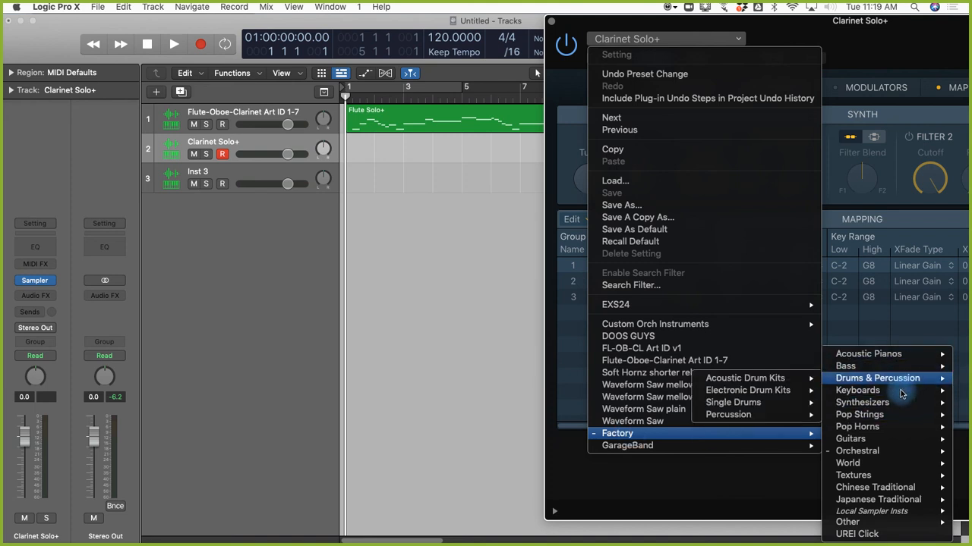
mouse_move(861, 453)
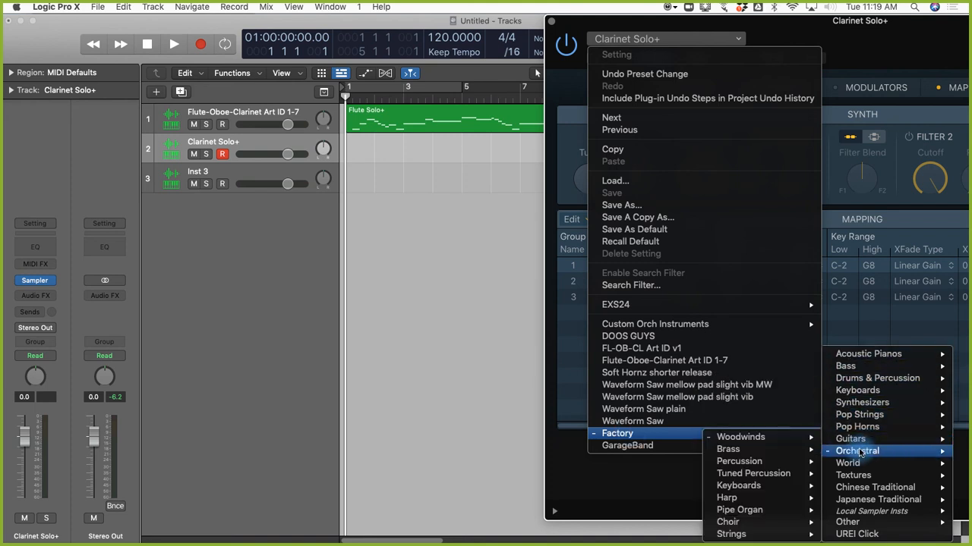
mouse_move(766, 439)
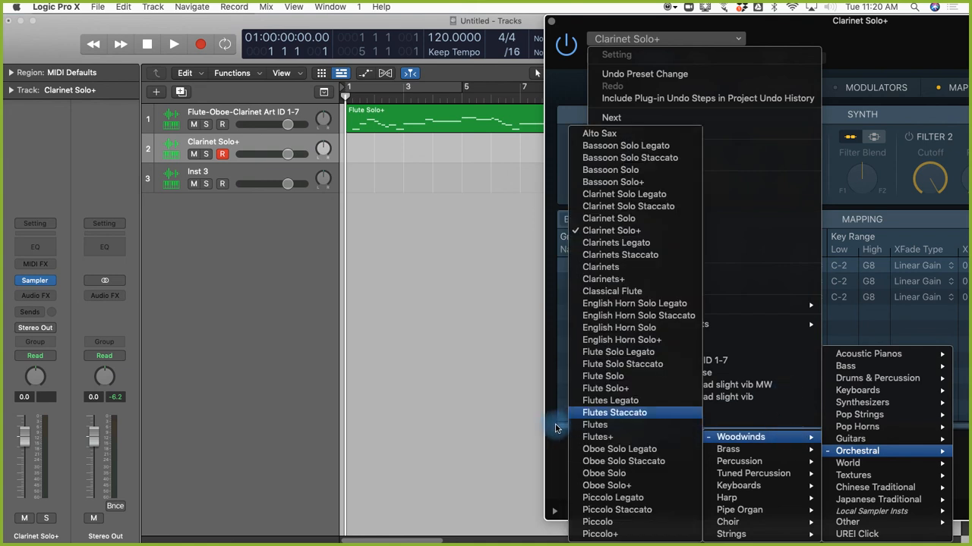
click(560, 453)
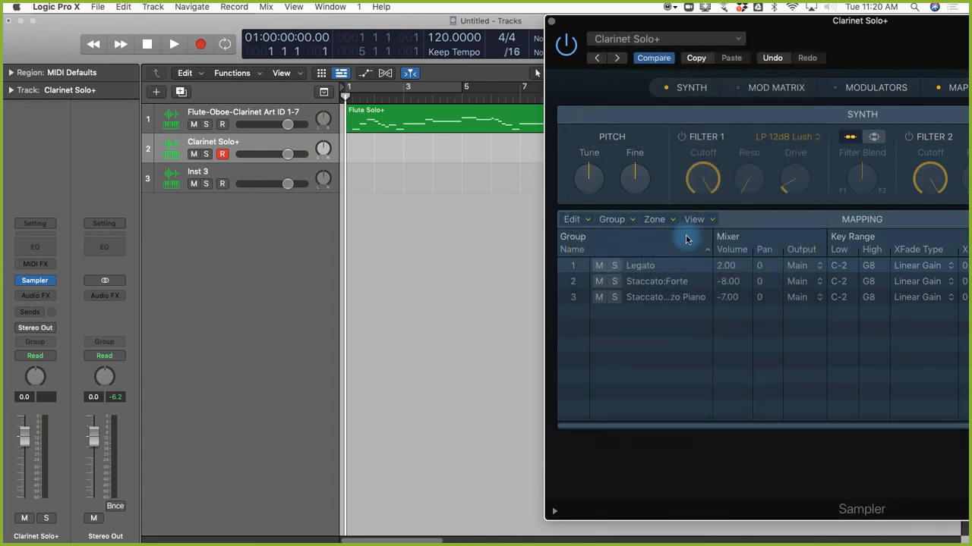
Browse the GarageBand instruments offered for the Clarinet Solo+ track without loading one, and close the Sampler window.
click(689, 44)
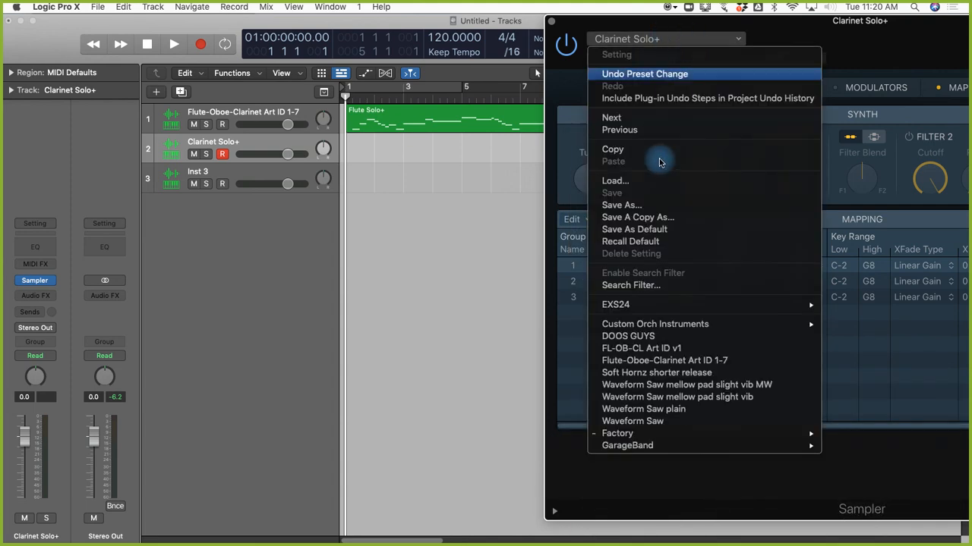
mouse_move(626, 451)
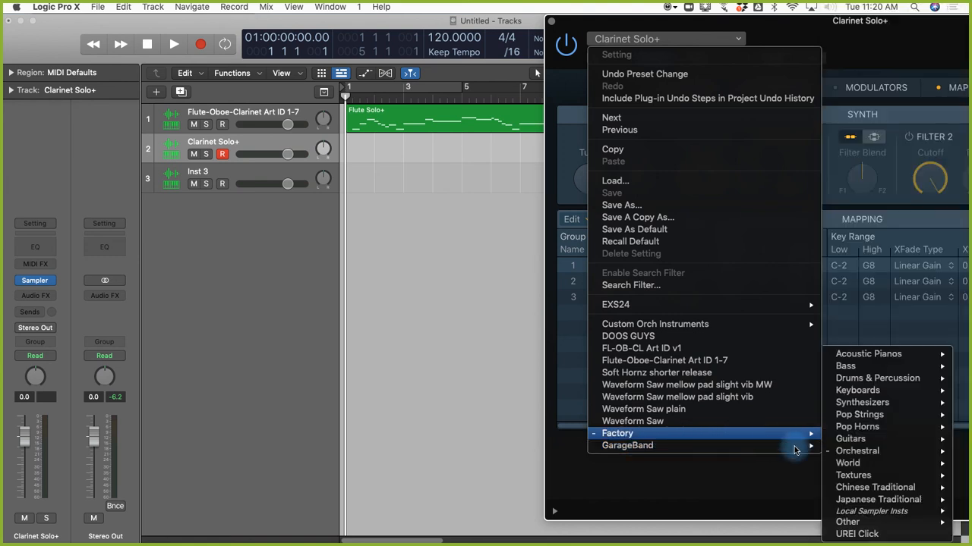
scroll(896, 470, down, 10)
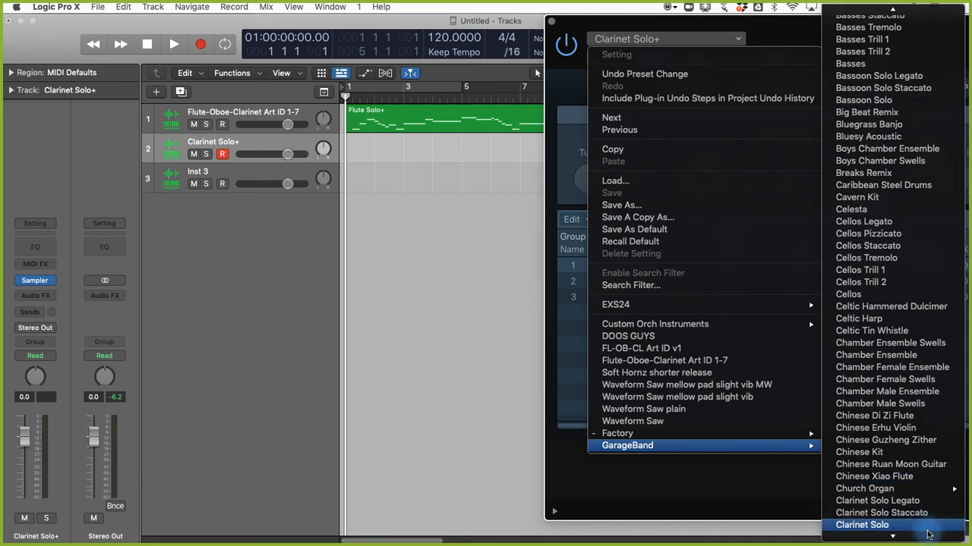
scroll(926, 531, down, 10)
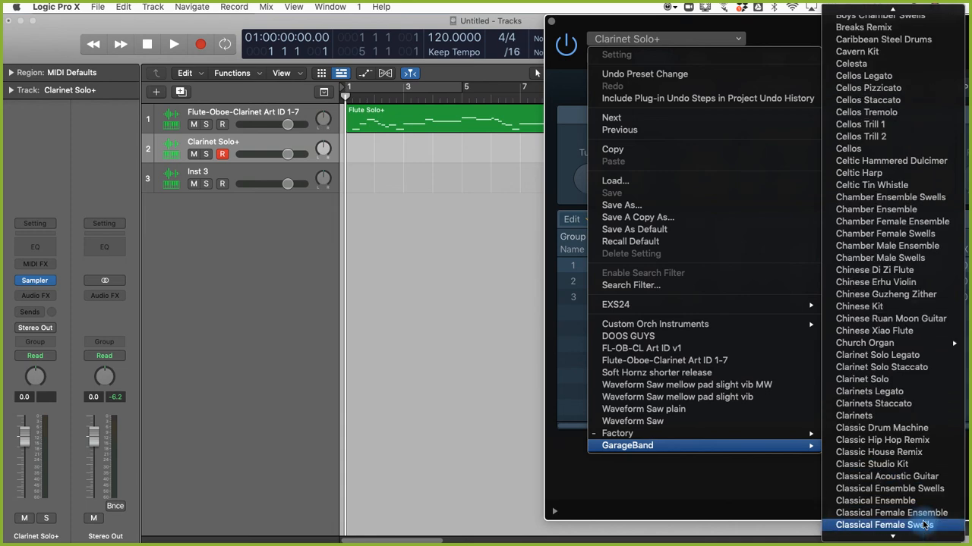
scroll(922, 523, down, 20)
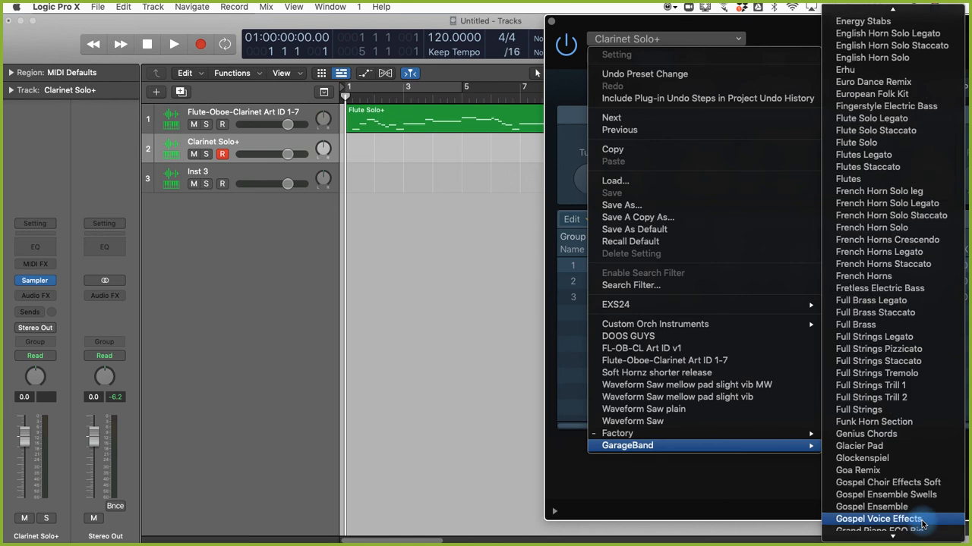
key(Down)
key(Down)
key(Down)
key(Down)
key(Down)
key(Down)
key(Down)
key(Down)
key(Down)
key(Down)
key(Down)
key(Down)
key(Down)
key(Down)
key(Down)
key(Down)
key(Down)
key(Down)
key(Down)
key(Down)
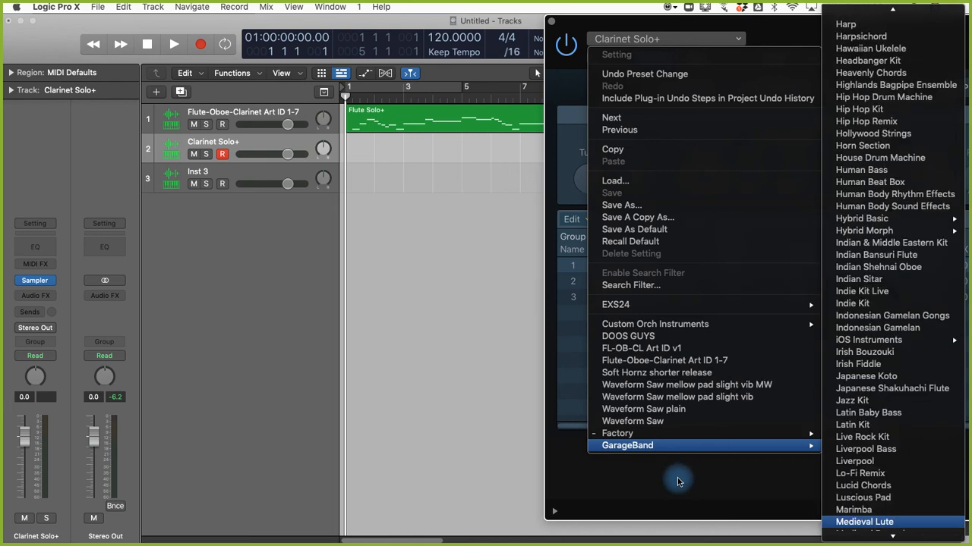
key(Escape)
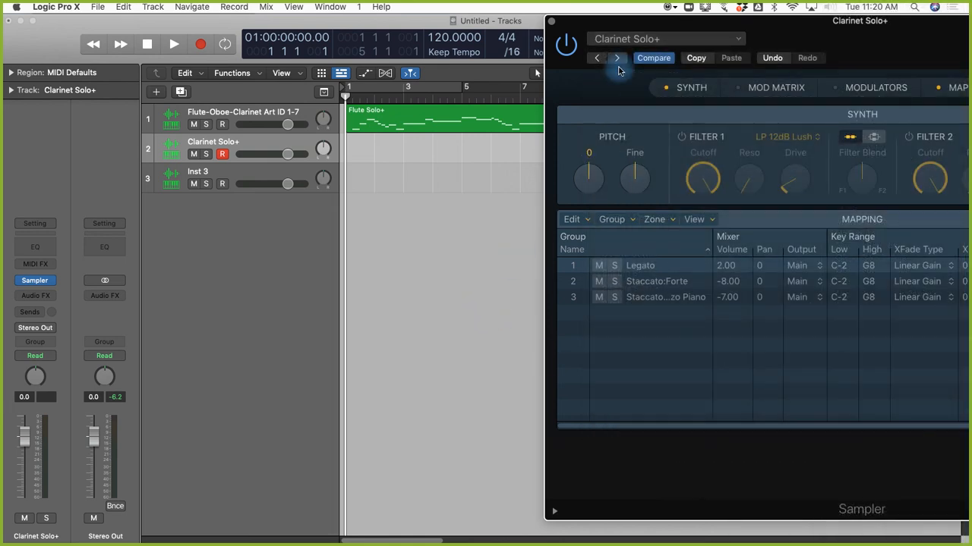
click(553, 21)
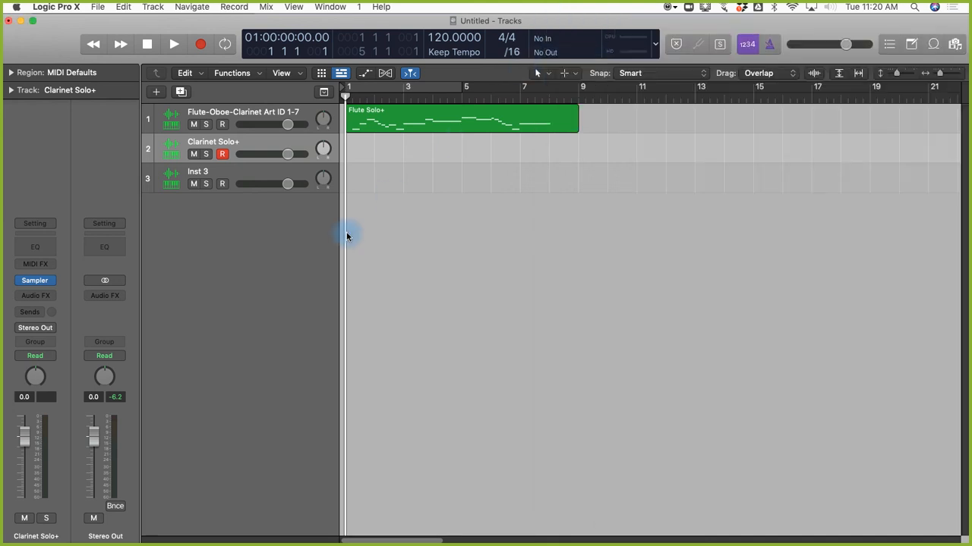
Show the Flute-Oboe-Clarinet Art ID 1-7 track's parameters and open its articulation set for editing.
click(223, 114)
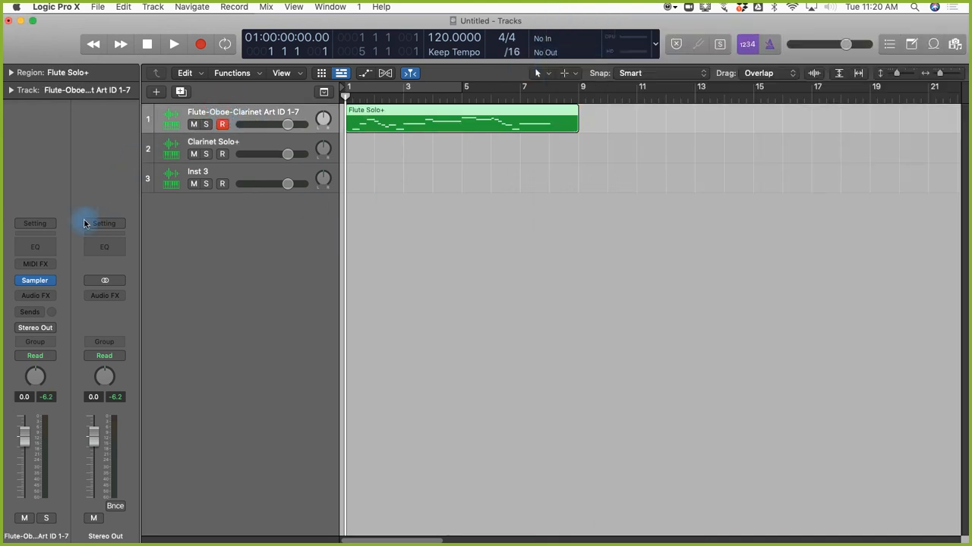
click(10, 90)
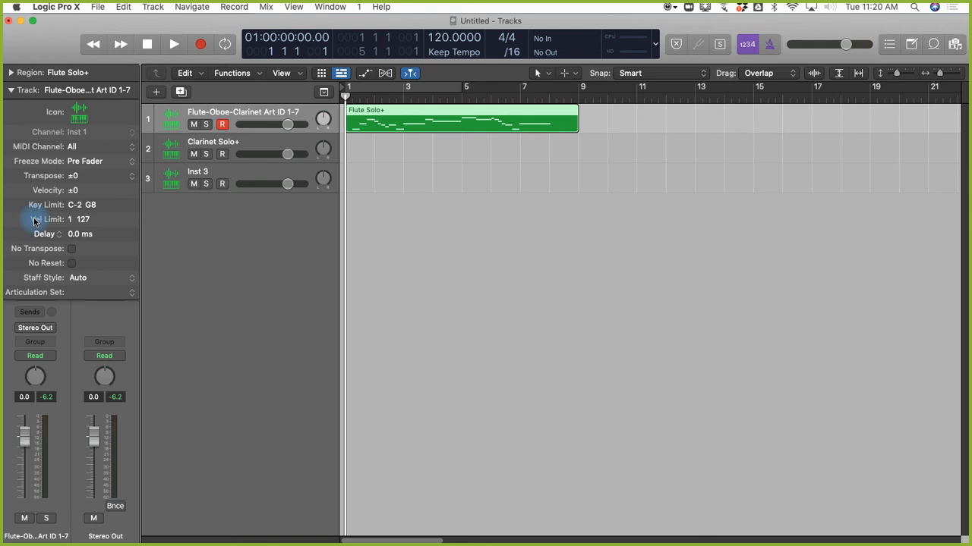
click(79, 297)
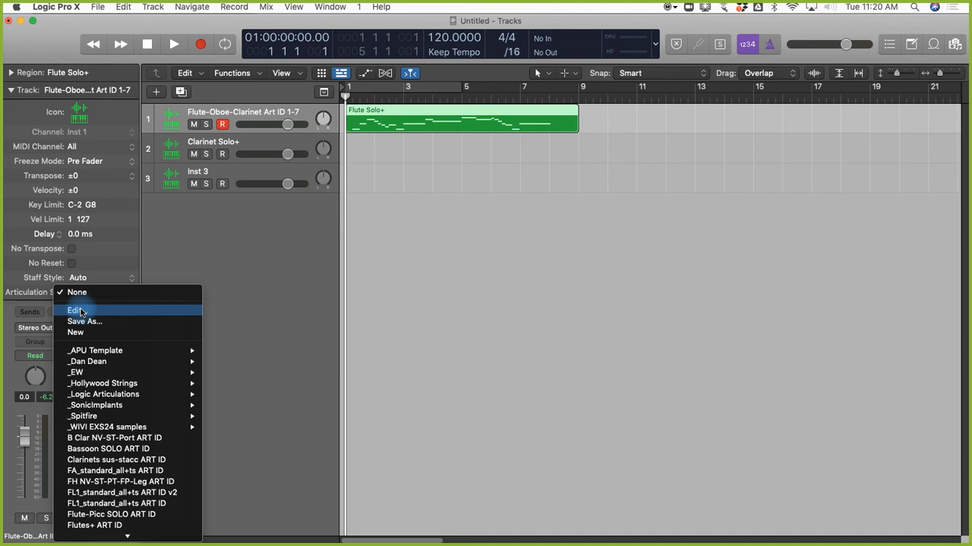
click(81, 311)
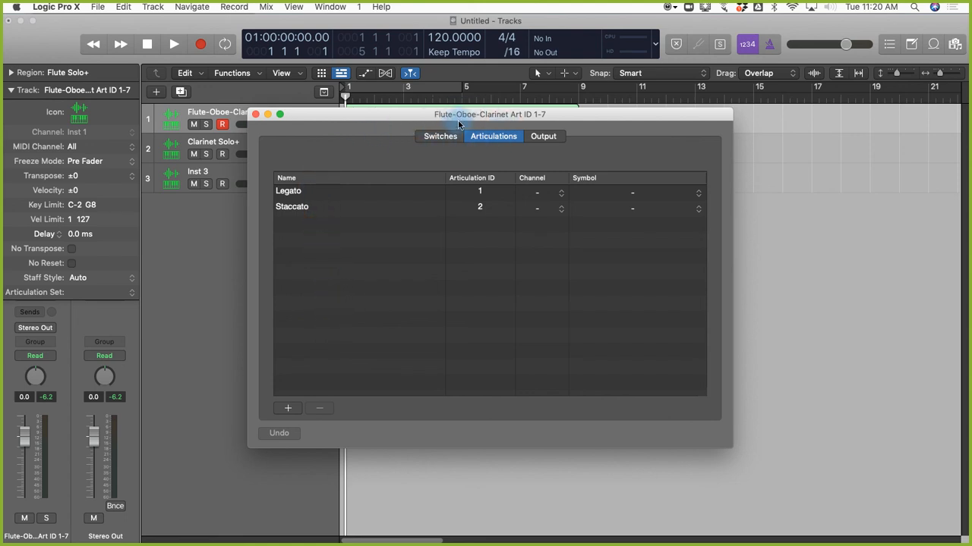
Add four articulations with IDs 3 to 6 below Legato and Staccato in the articulation set, and close its editor.
click(288, 410)
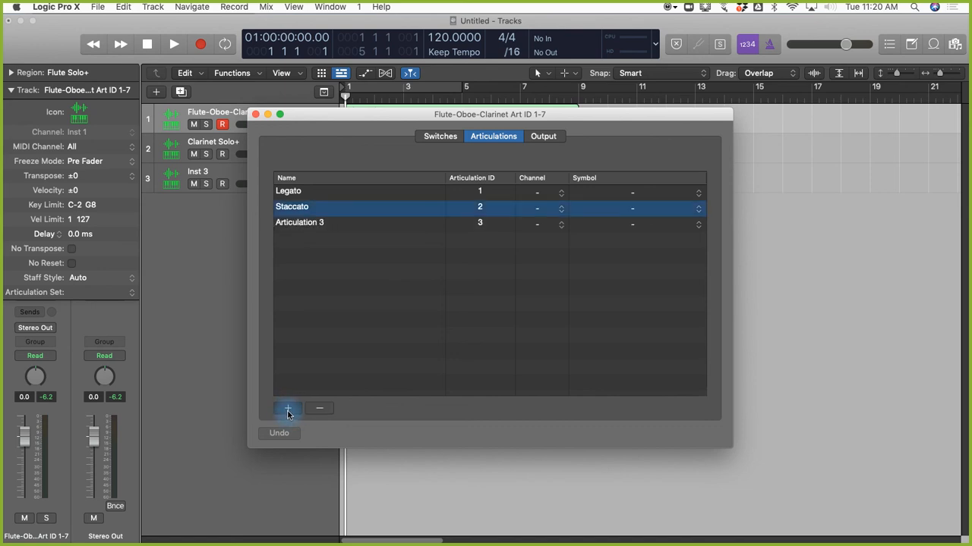
click(288, 411)
click(288, 410)
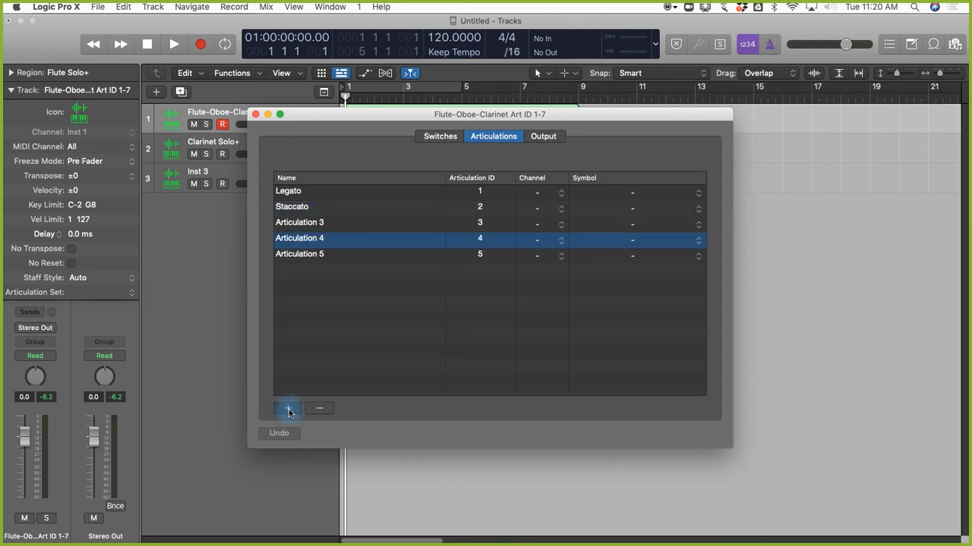
click(288, 411)
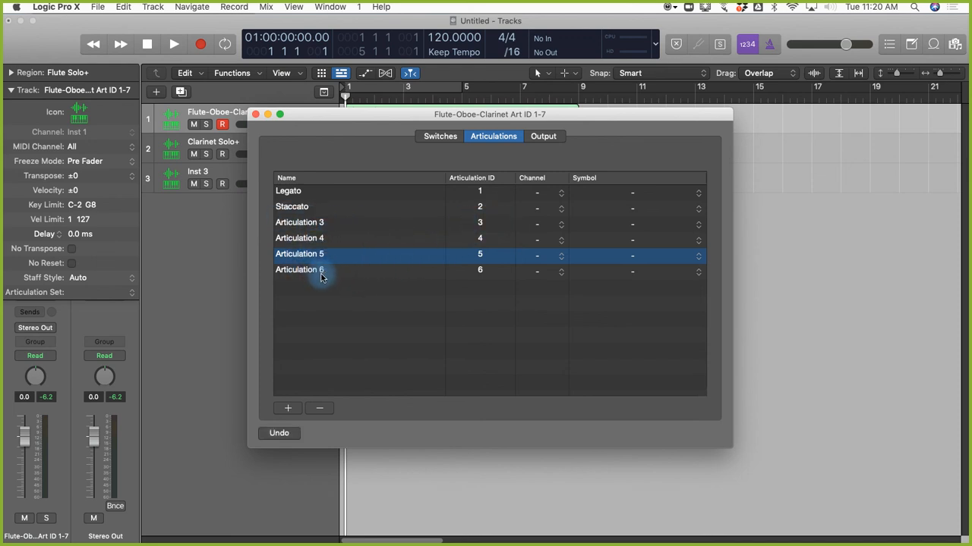
click(256, 114)
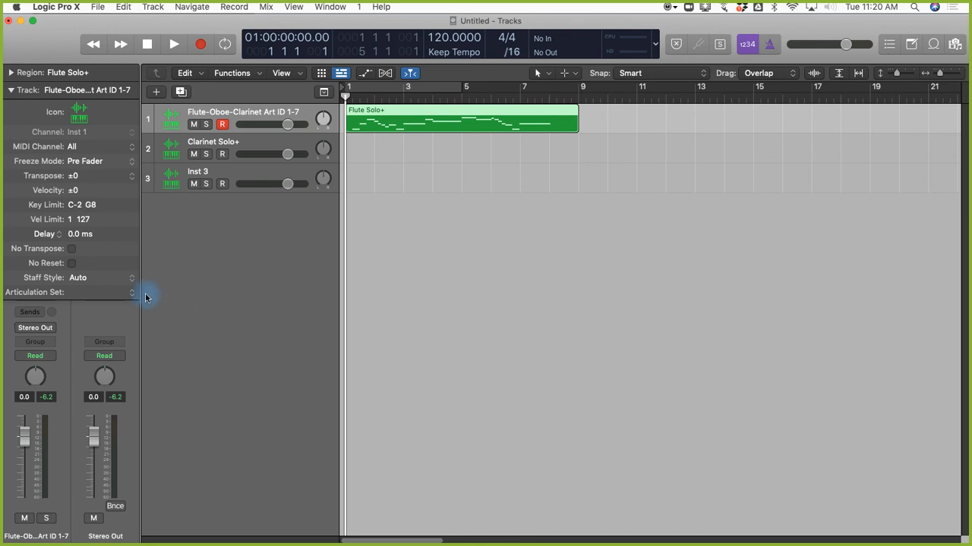
Create a new articulation set with IDs 1–7: FL Legato, FL Staccato, OB Legato 2, OB Staccato, OB Vibrato 2, CL Legato 2, CL Staccato.
click(94, 296)
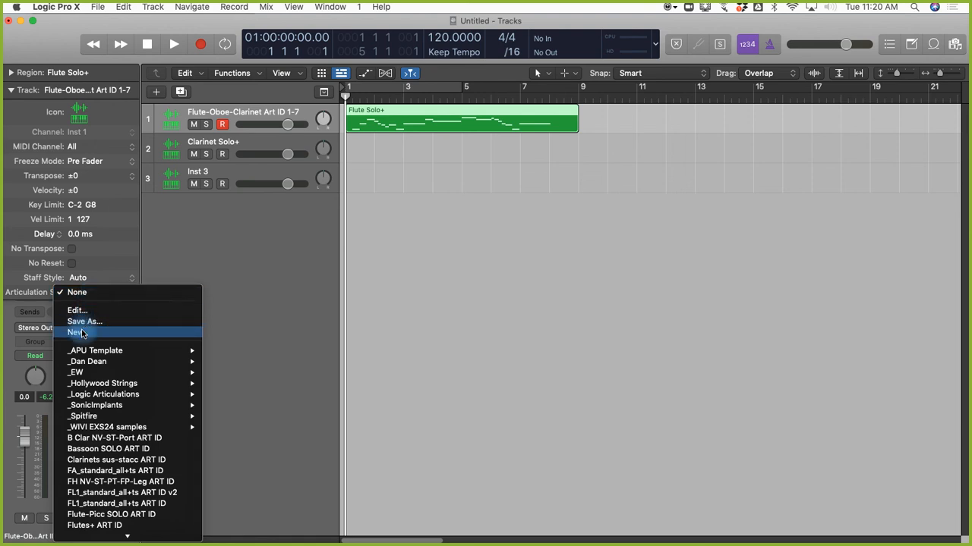
click(79, 335)
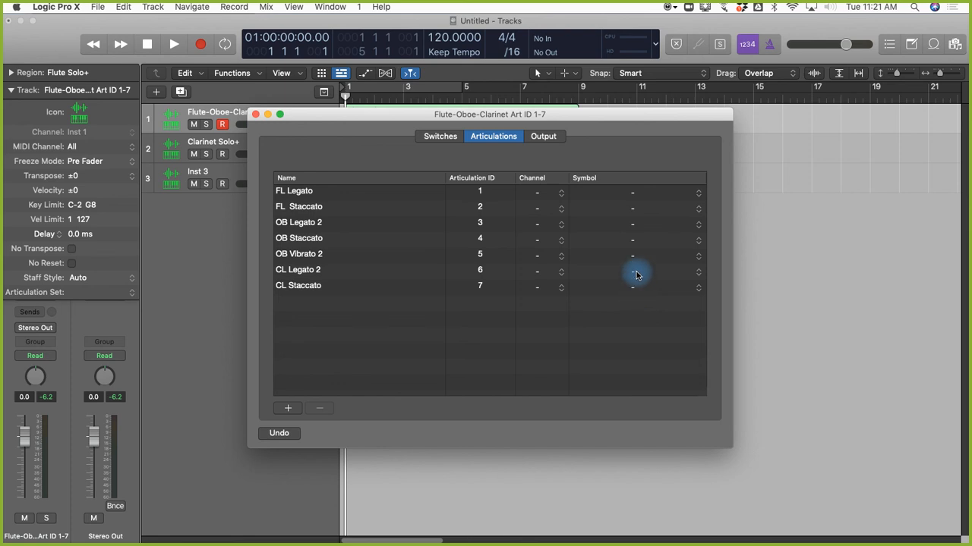
click(257, 114)
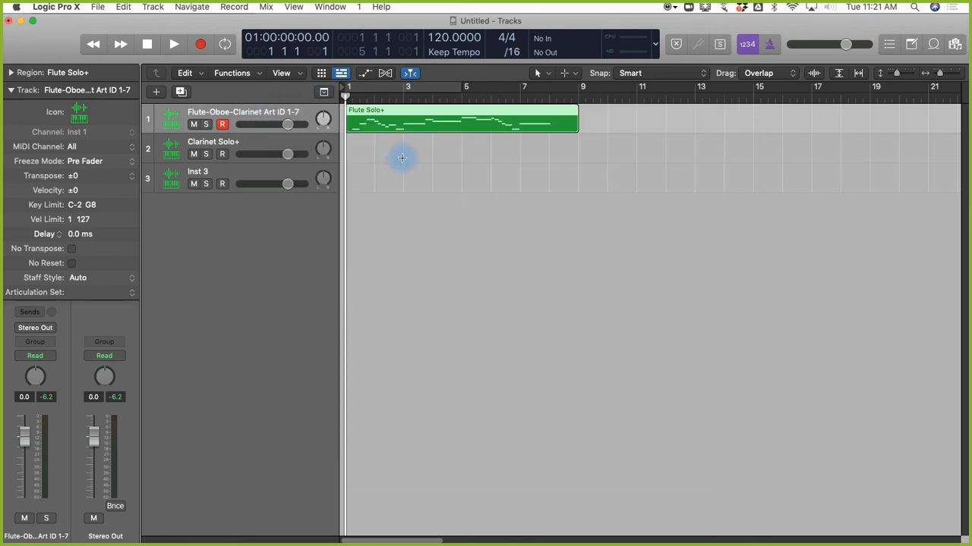
Open the Flute Solo+ region in the Score Editor and assign OB Legato 2 to the last two quarter notes of bar 2.
key(super+3)
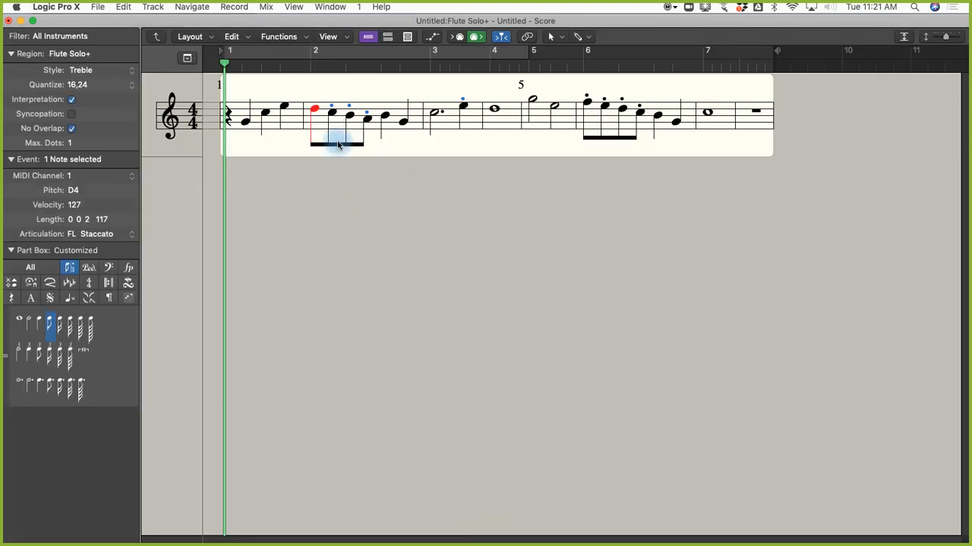
drag(309, 89, 372, 146)
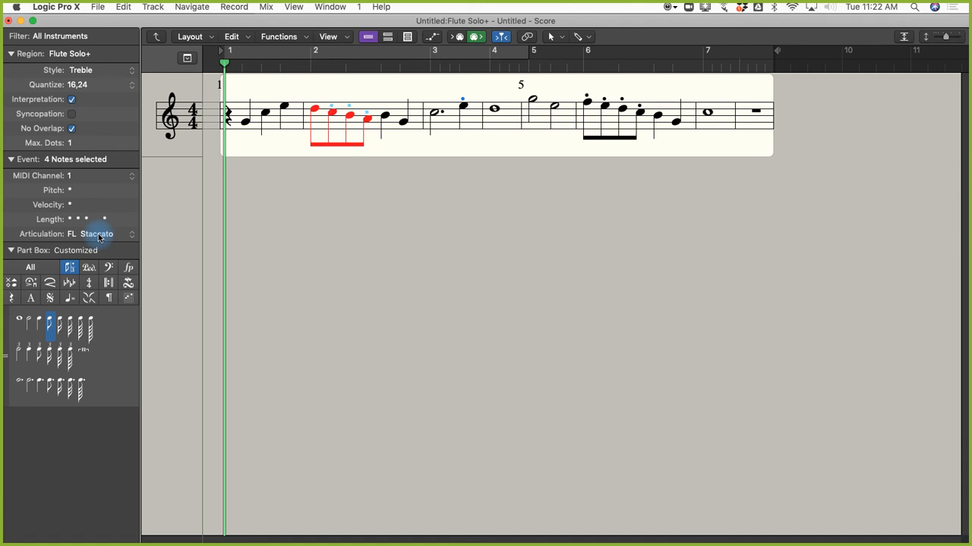
drag(404, 137, 406, 138)
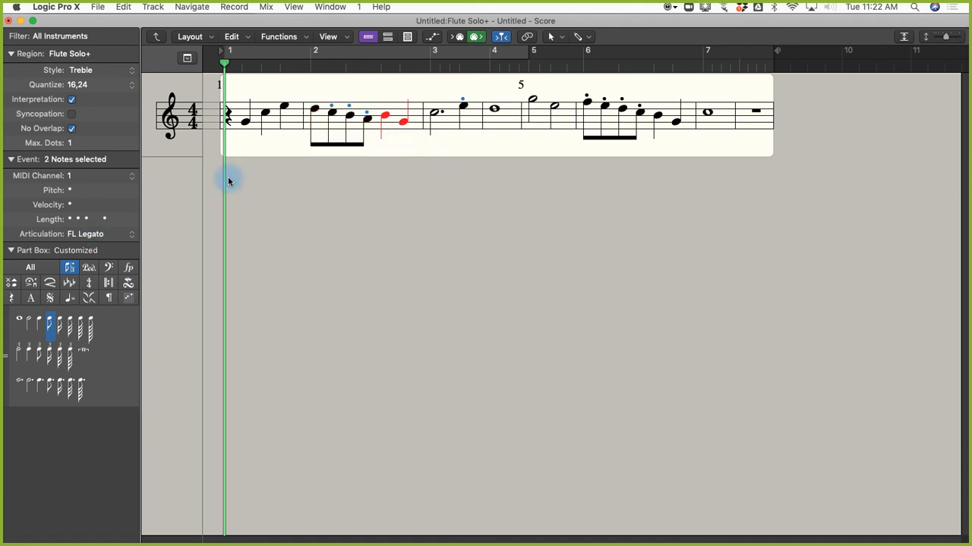
click(98, 236)
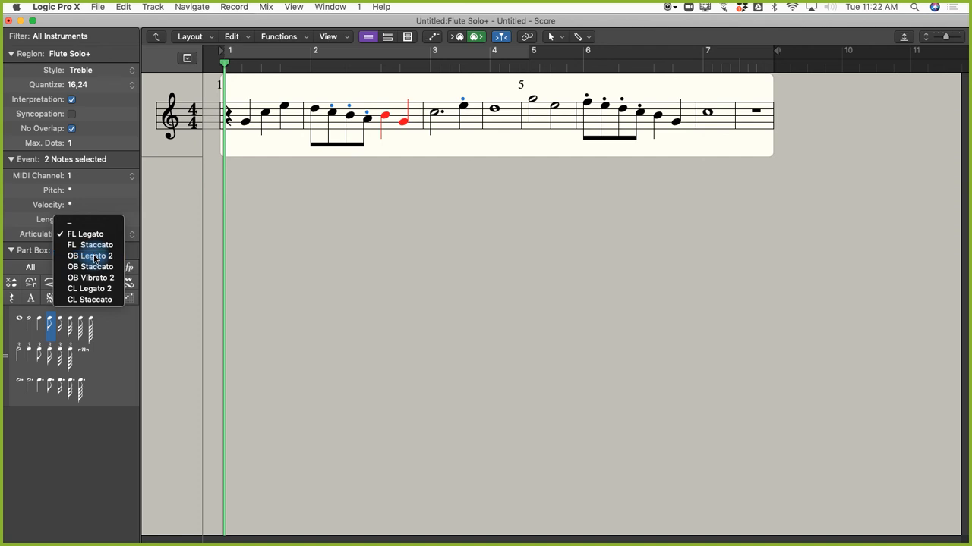
click(94, 257)
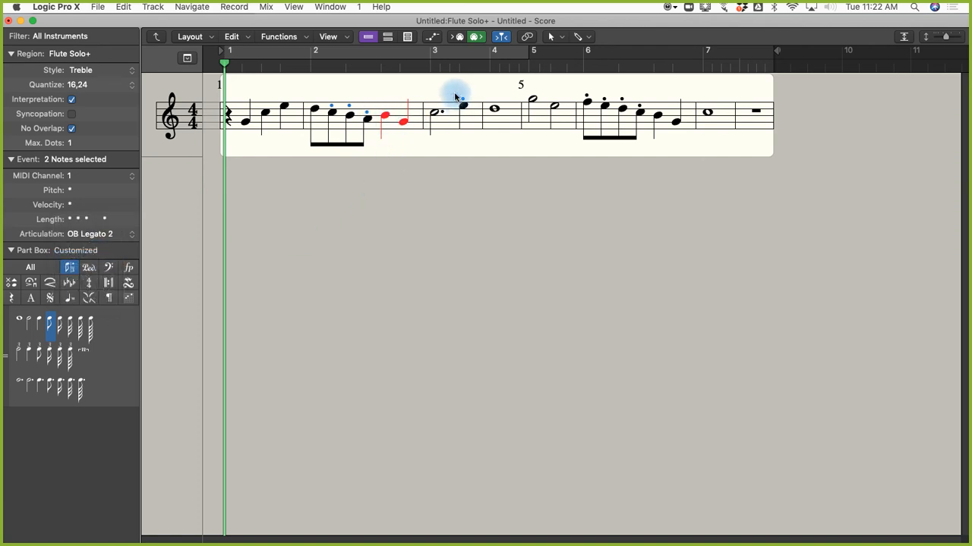
Assign CL Legato 2 to the dotted half note in bar 3 and CL Staccato to the four beamed eighth notes in bar 6.
drag(427, 91, 445, 138)
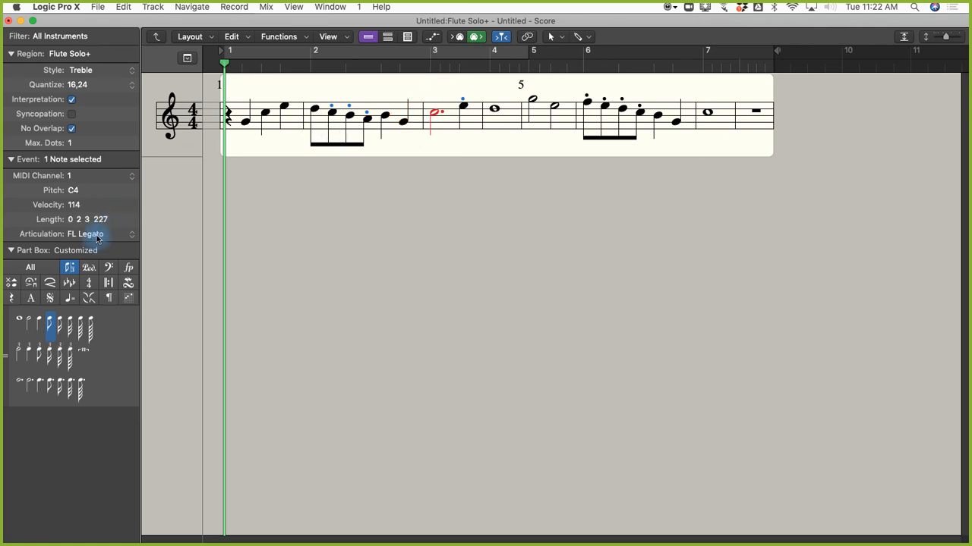
click(97, 234)
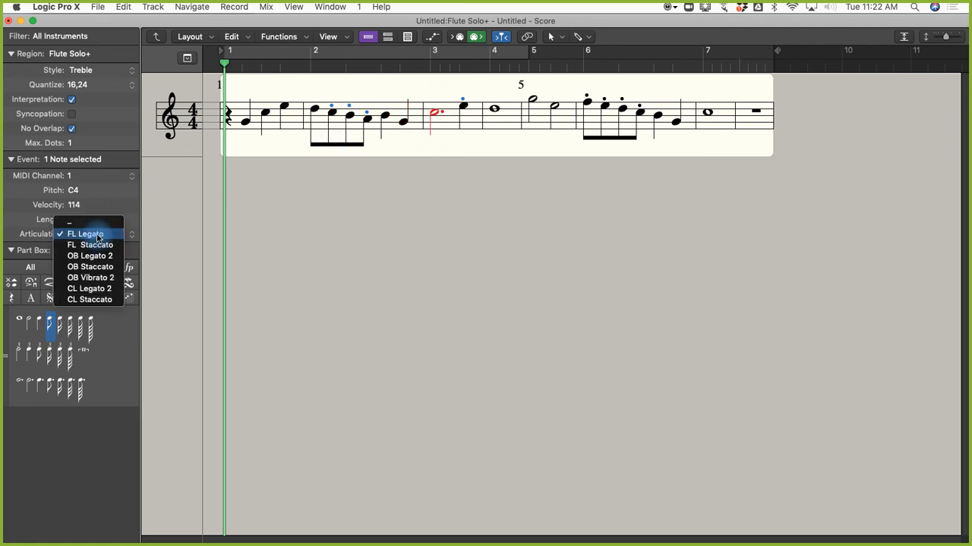
click(96, 290)
drag(580, 82, 649, 148)
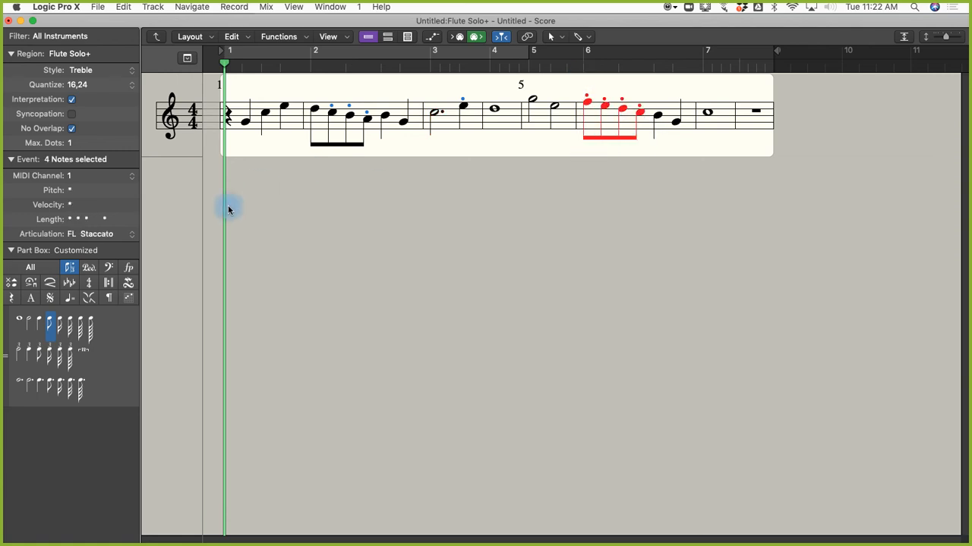
click(96, 236)
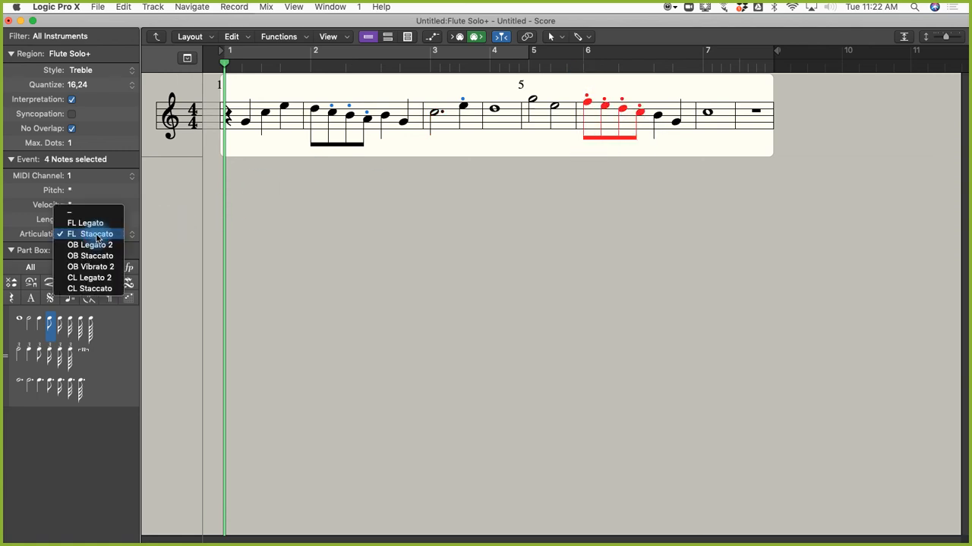
click(94, 289)
Assign OB Staccato to the last two notes of bar 6 and OB Vibrato 2 to the whole note in bar 7.
drag(647, 83, 681, 151)
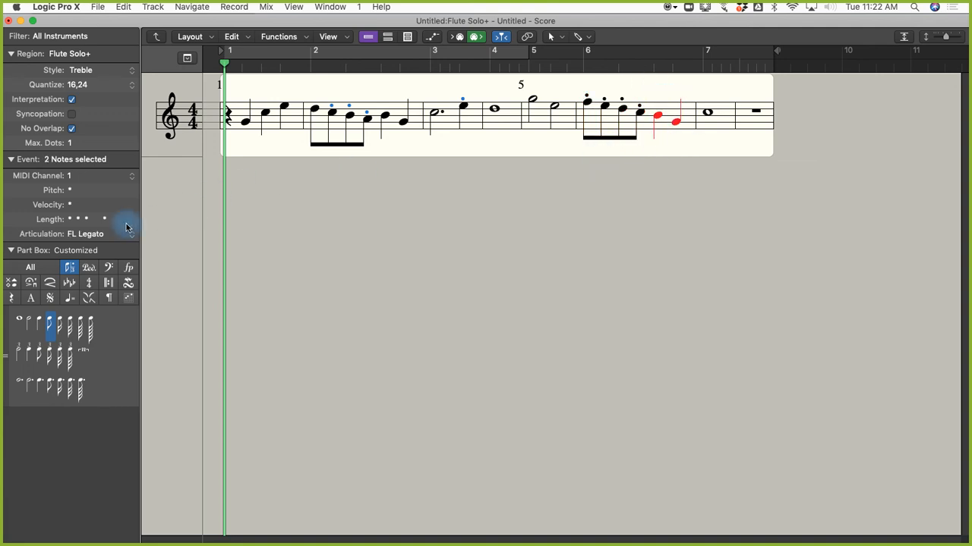
click(80, 235)
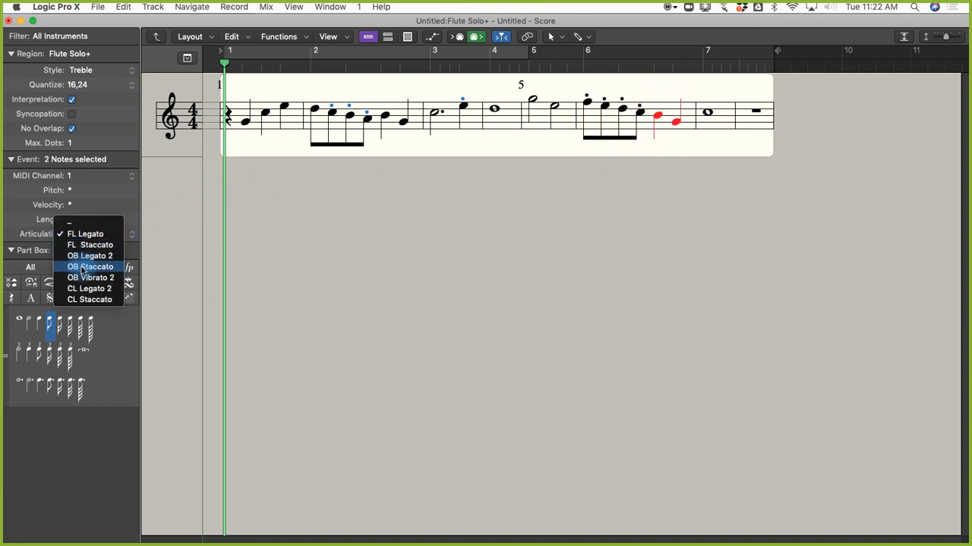
click(90, 268)
click(706, 112)
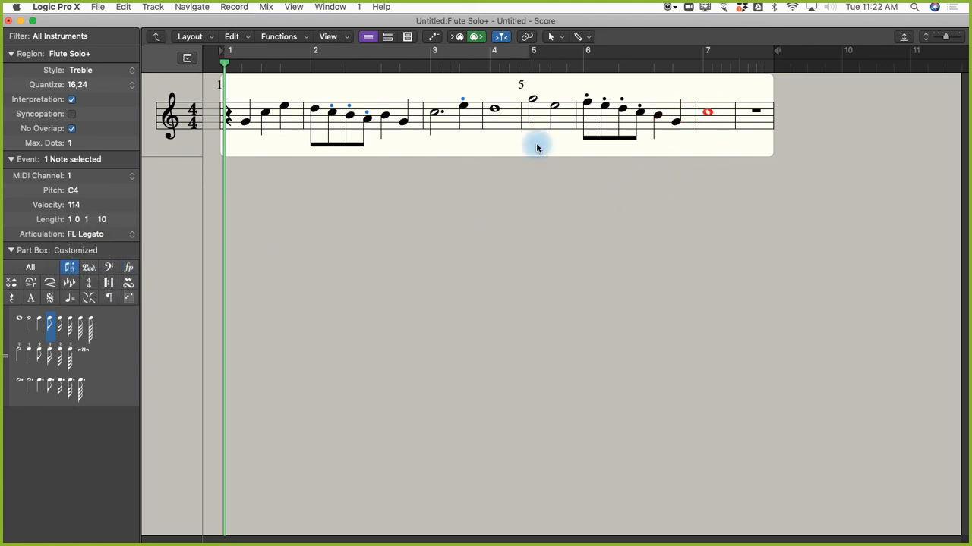
click(90, 235)
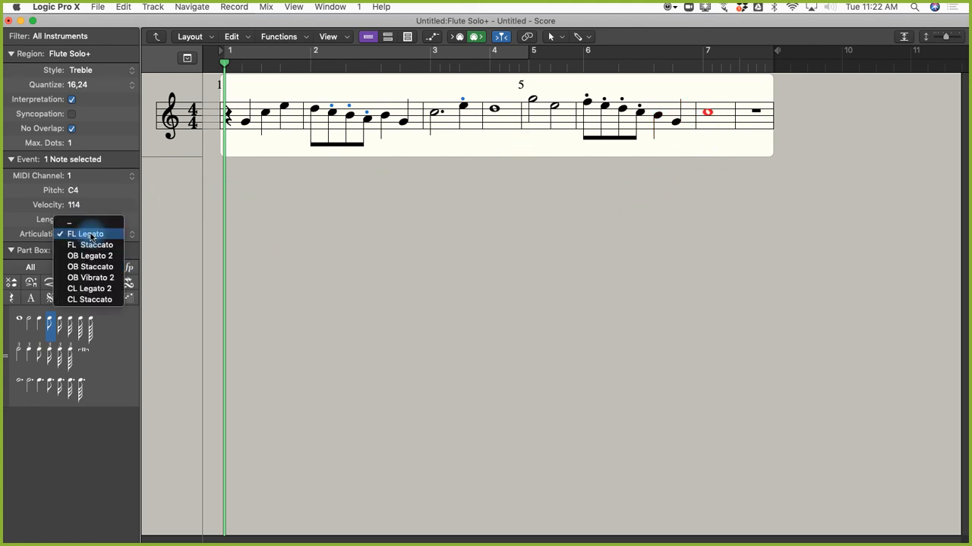
click(86, 278)
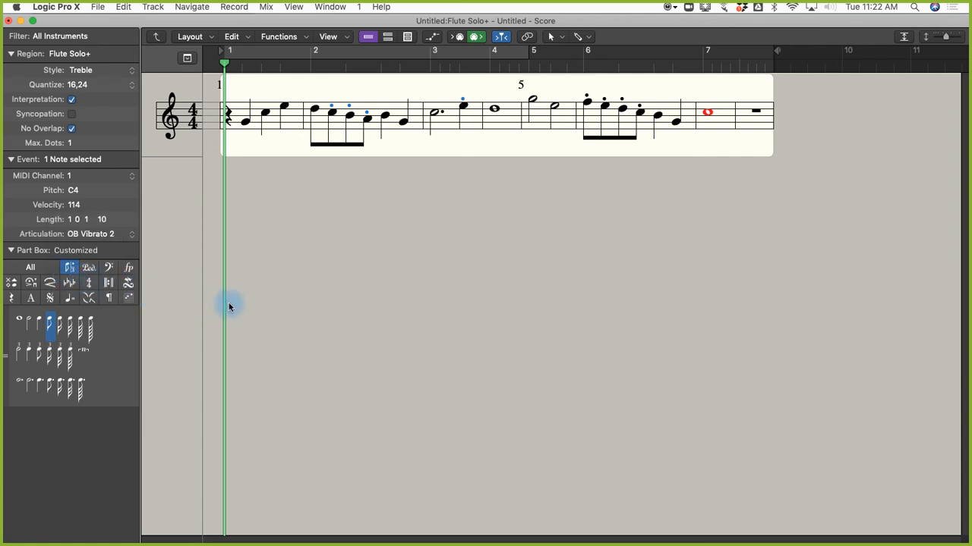
Play the Flute Solo+ region from the beginning through bar 7 to hear the assigned articulations, then stop playback.
key(Return)
key(space)
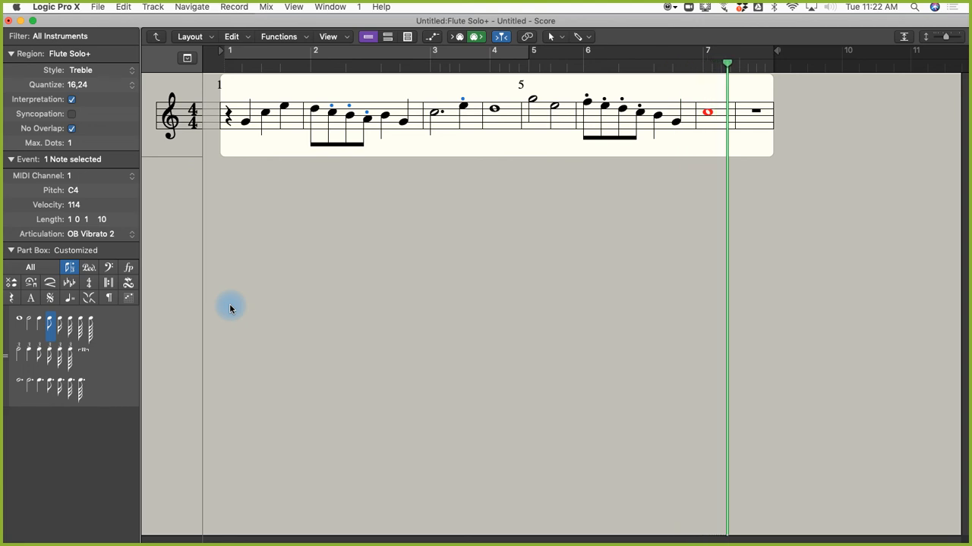
key(space)
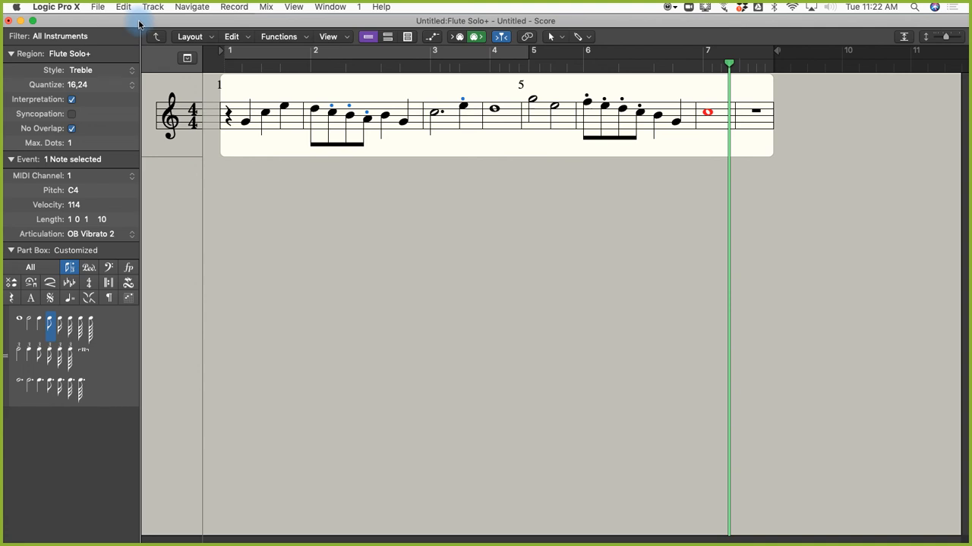
Return to the Tracks window, collapse the track parameters and remove the Sampler plug-in from the Flute-Oboe-Clarinet track.
key(cmd+1)
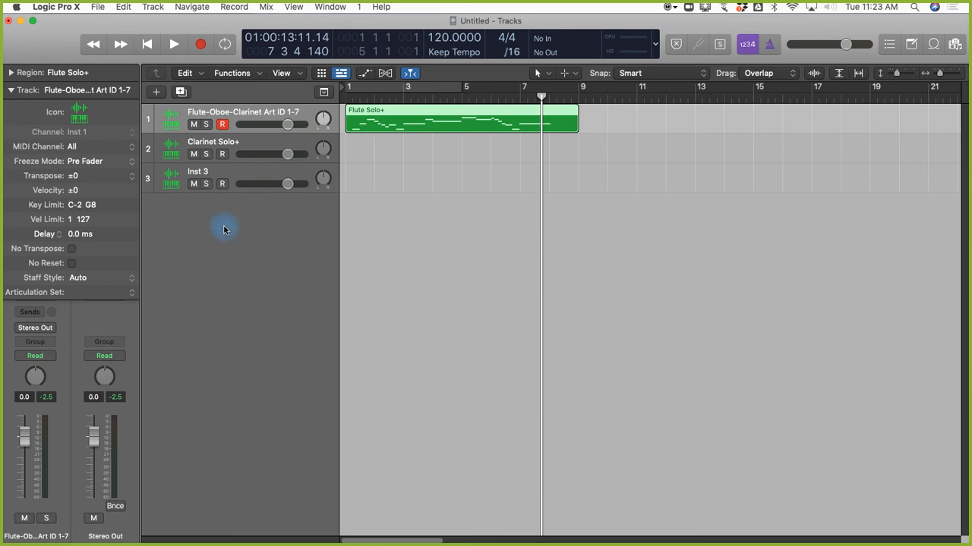
click(11, 91)
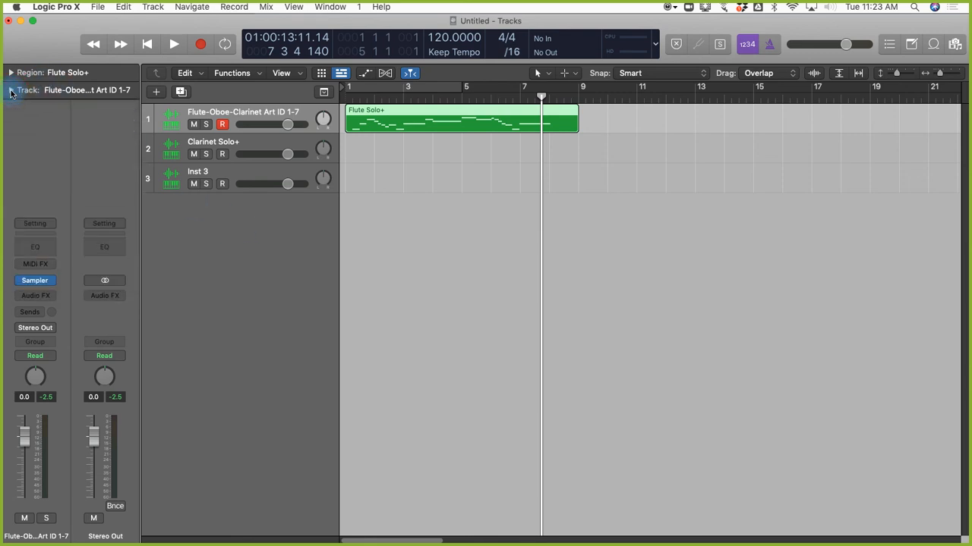
click(51, 283)
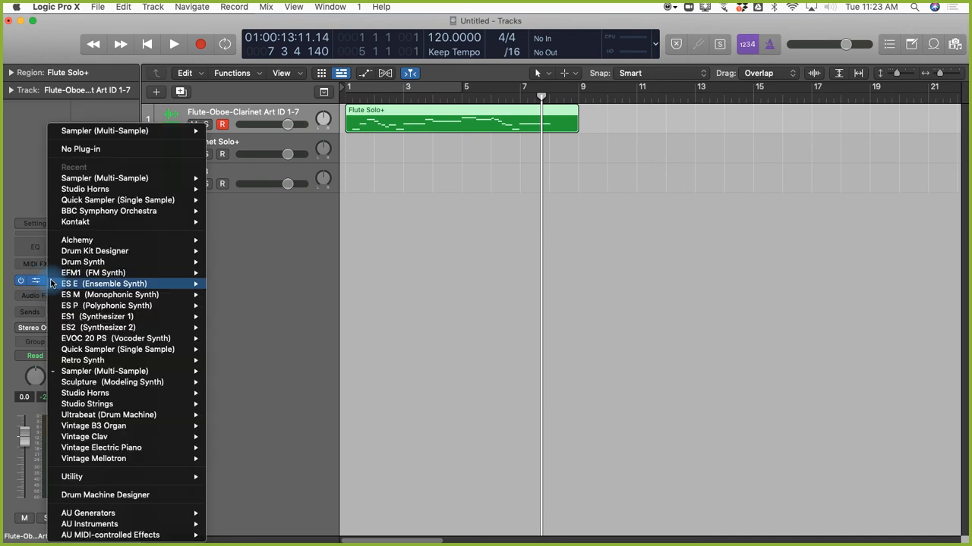
click(79, 150)
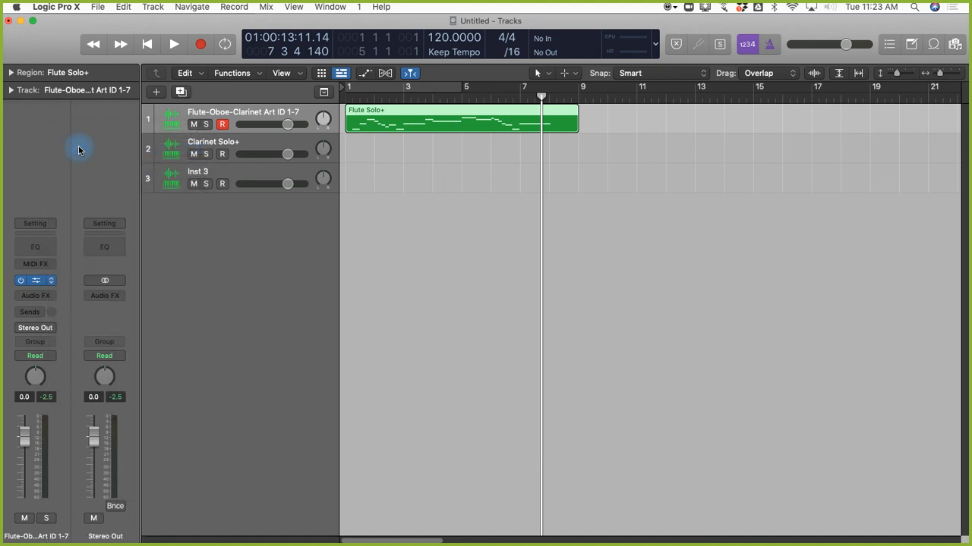
Insert a new Sampler (Multi-Sample) on the first track and load the saved Flute-Oboe-Clarinet Art ID 1-7 setting.
click(50, 284)
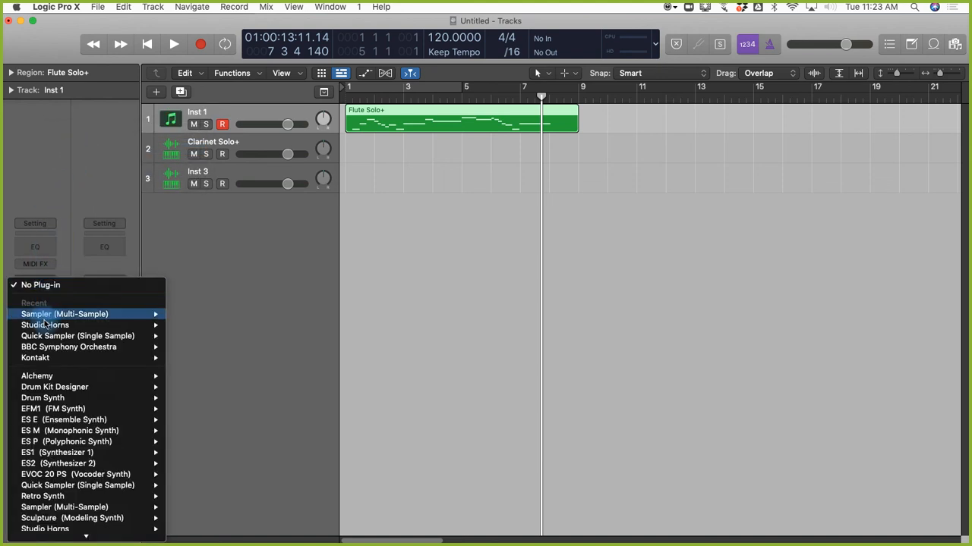
mouse_move(45, 316)
click(45, 315)
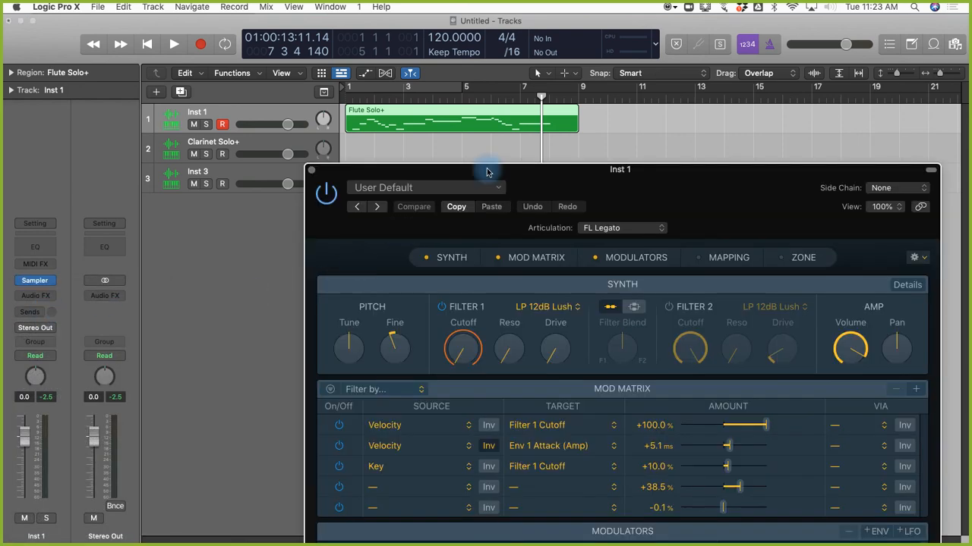
drag(456, 170, 362, 24)
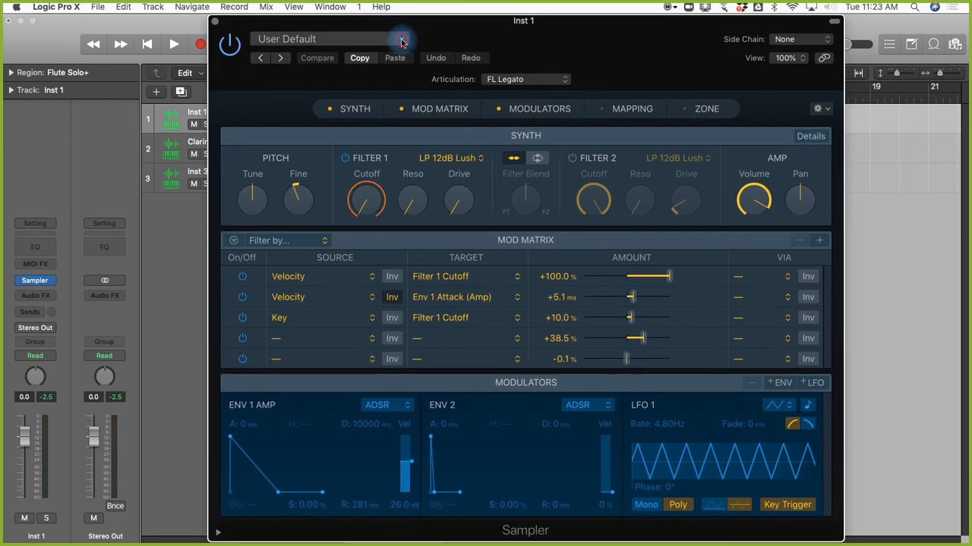
click(402, 42)
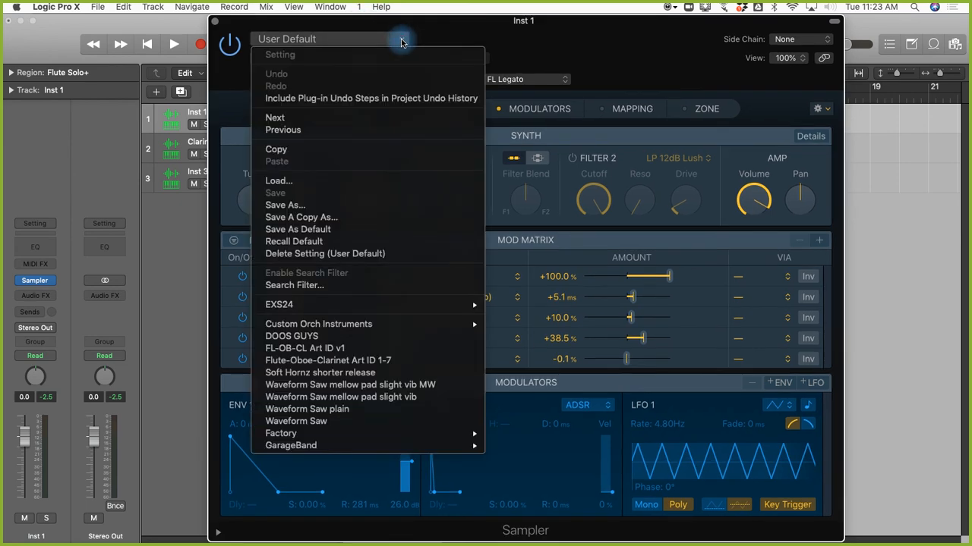
click(331, 360)
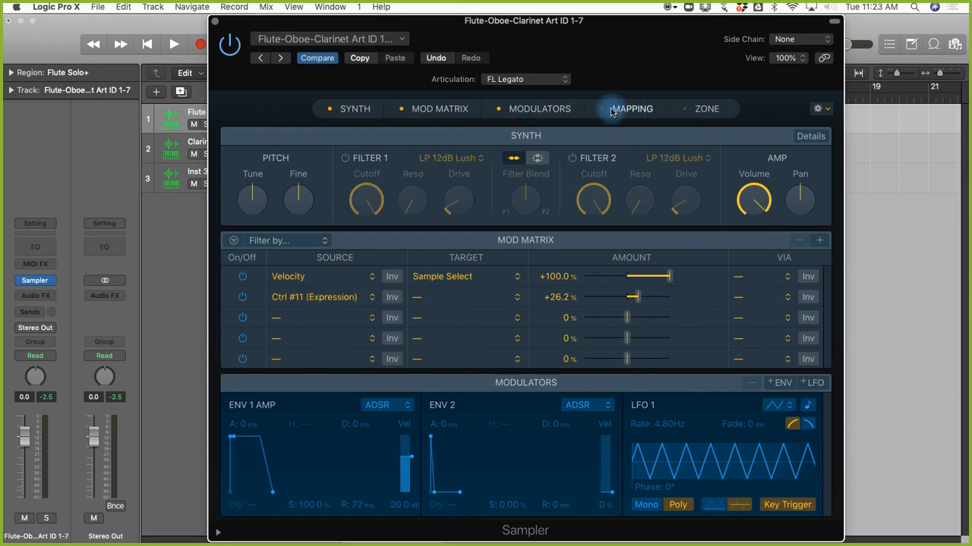
Hide Sampler's Mod Matrix and Modulators, show the Mapping pane and look through the loaded instrument's groups.
click(402, 110)
click(499, 110)
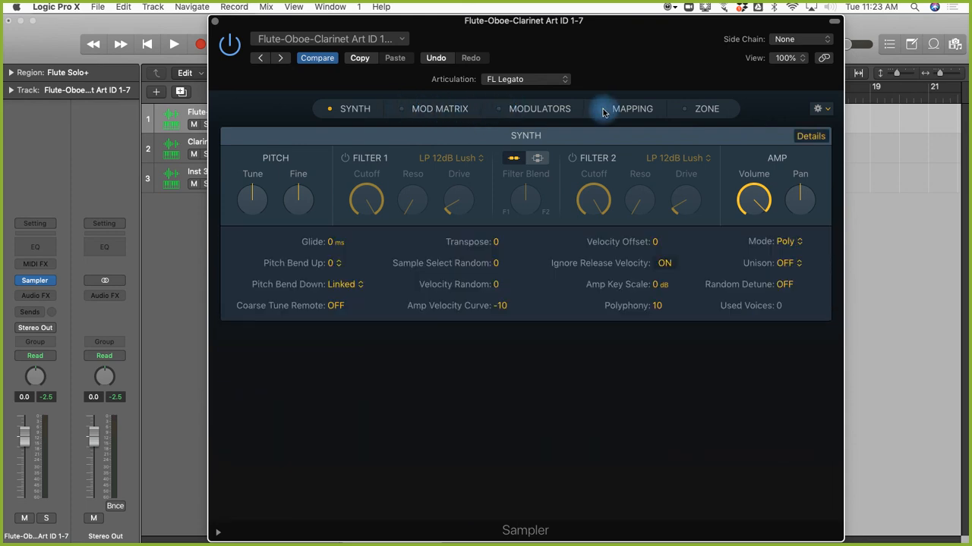
click(604, 110)
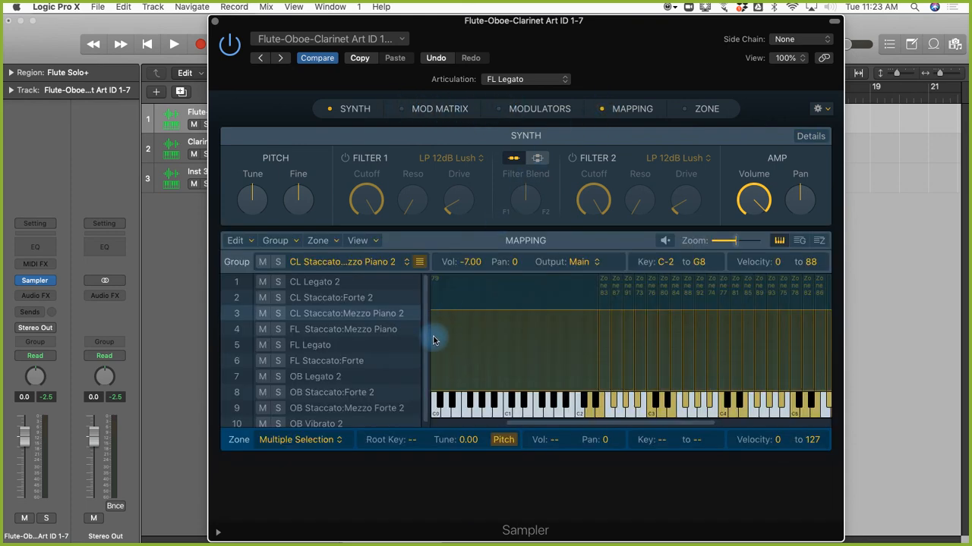
scroll(346, 363, down, 1)
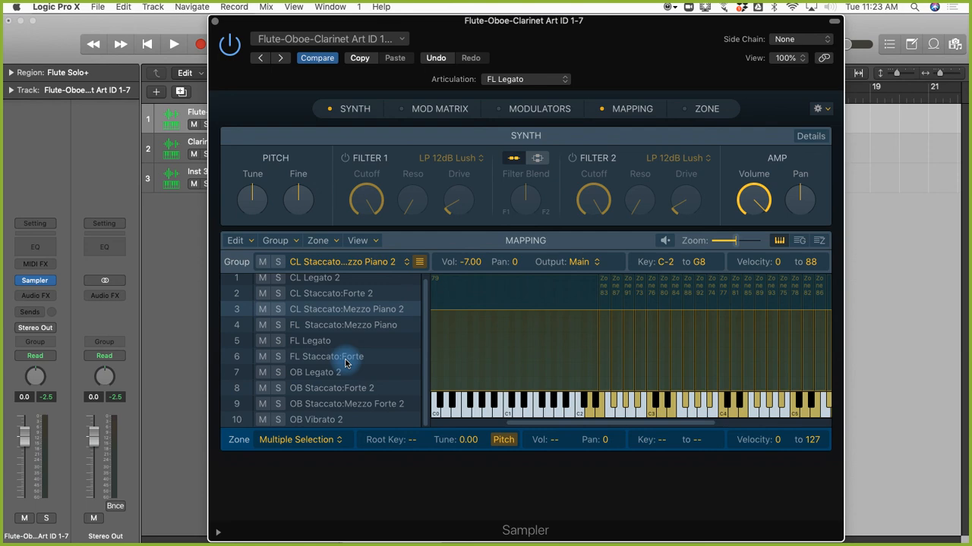
Show the Mapping pane as a group list, hide its Velocity Range columns and display the Enable by Articulation columns.
click(801, 242)
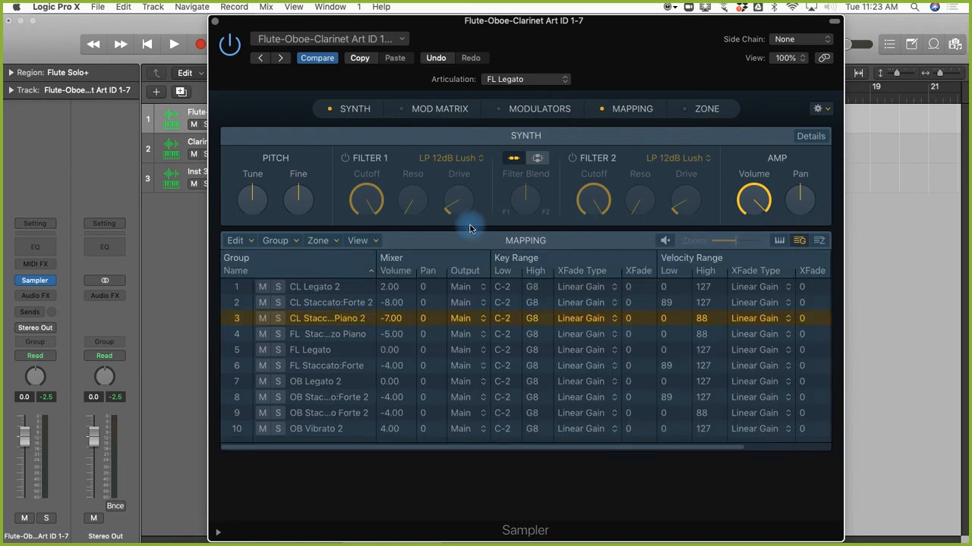
click(361, 243)
mouse_move(415, 317)
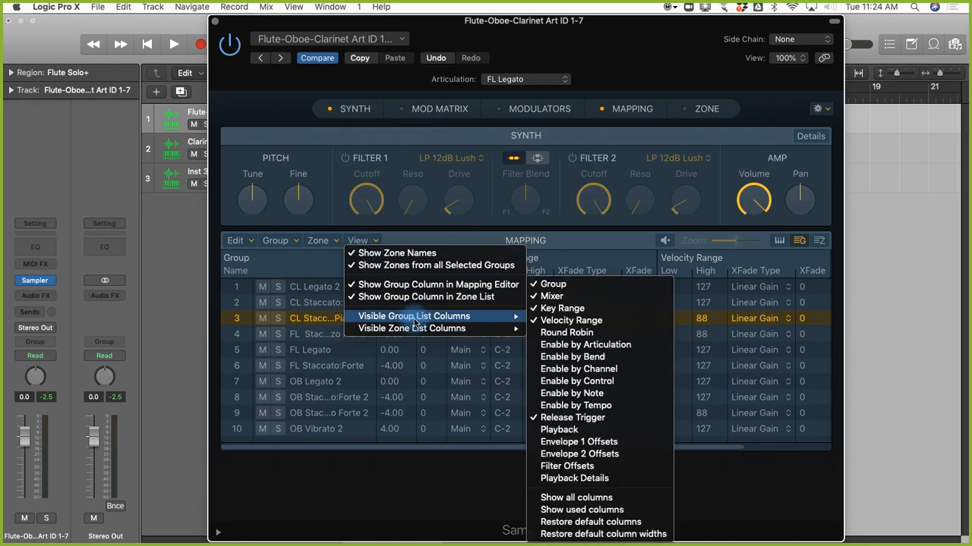
click(565, 320)
click(362, 241)
mouse_move(402, 321)
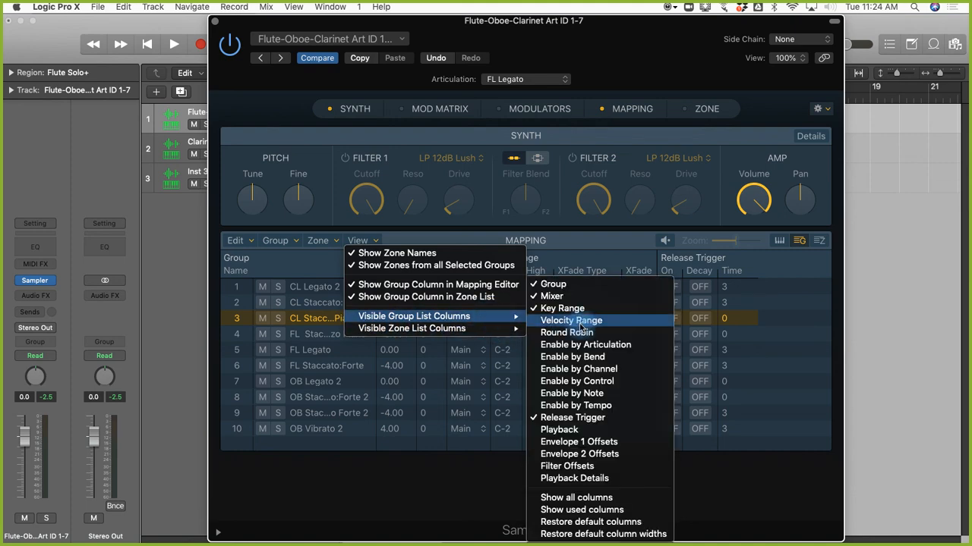
click(571, 346)
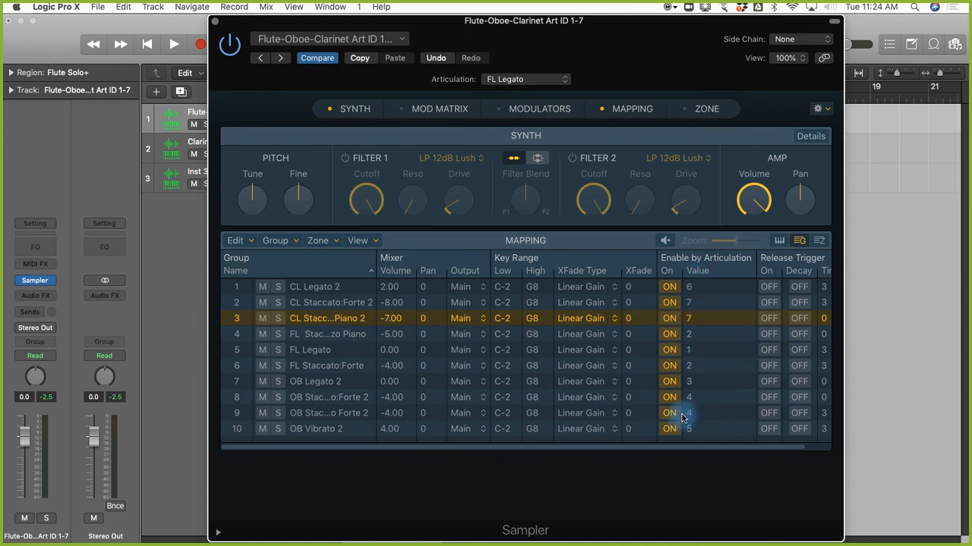
Close the Sampler window, open the Flute Solo+ region in the Score window and play it from the beginning into bar 7.
click(215, 25)
click(453, 121)
key(Return)
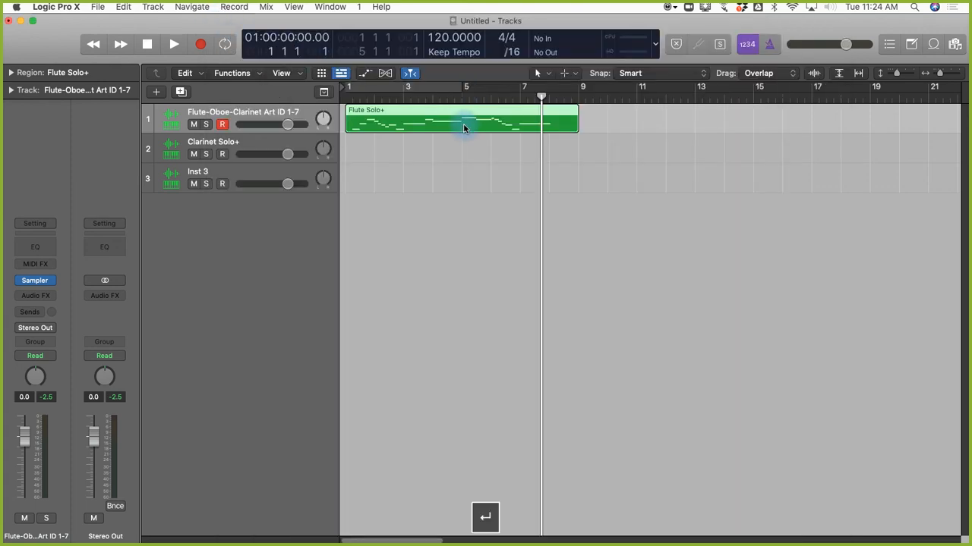
key(cmd+3)
key(space)
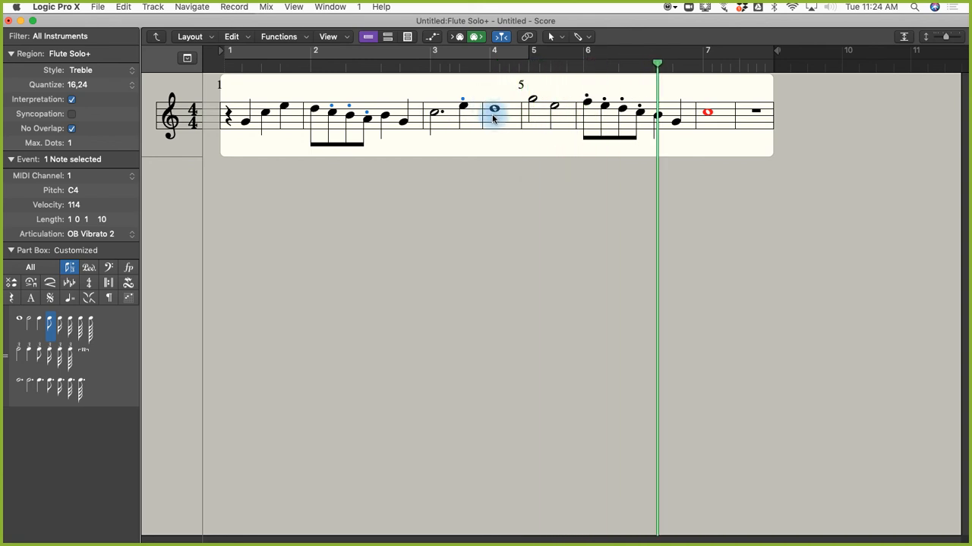
key(space)
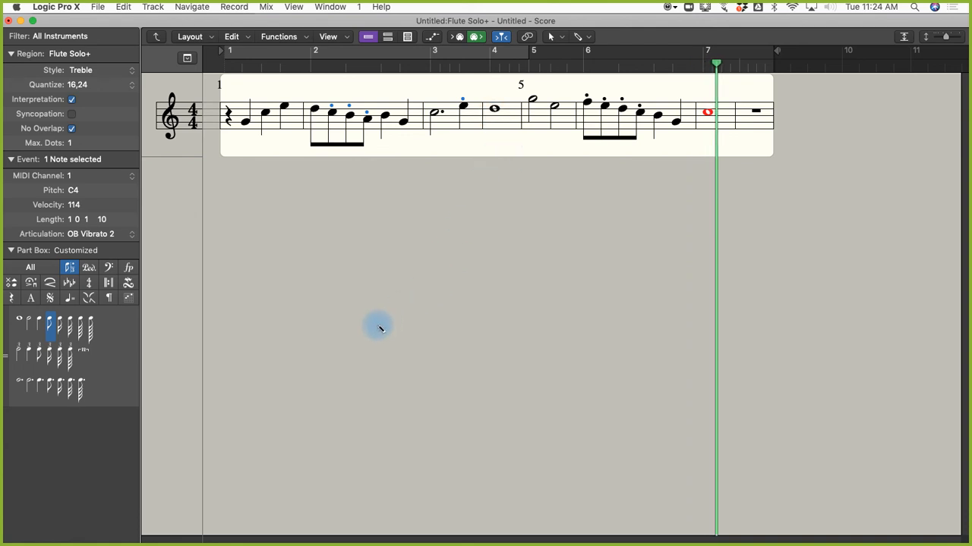
Switch to Google Chrome to view the Woodwind doubler assignment instructions and return to the Tracks window in Logic Pro X.
key(super+Tab)
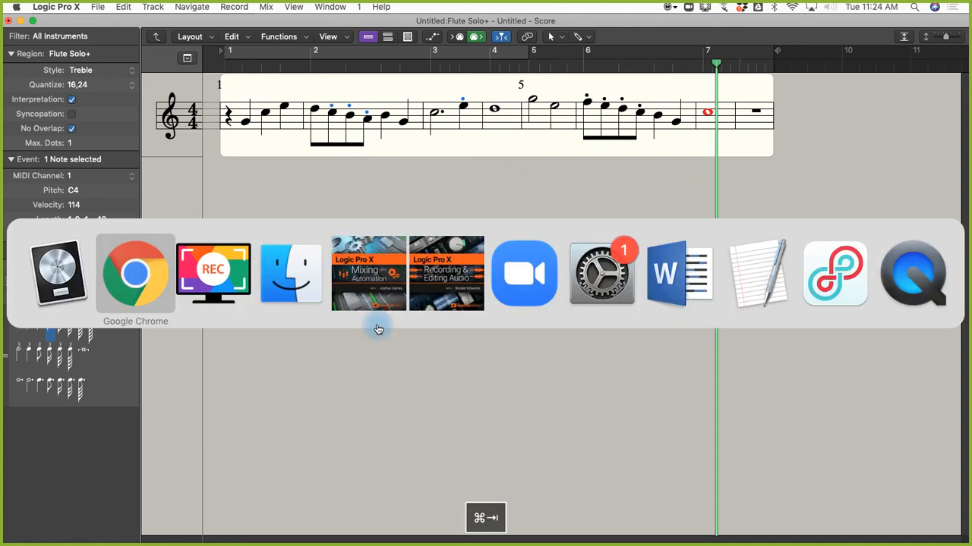
key(super+Tab)
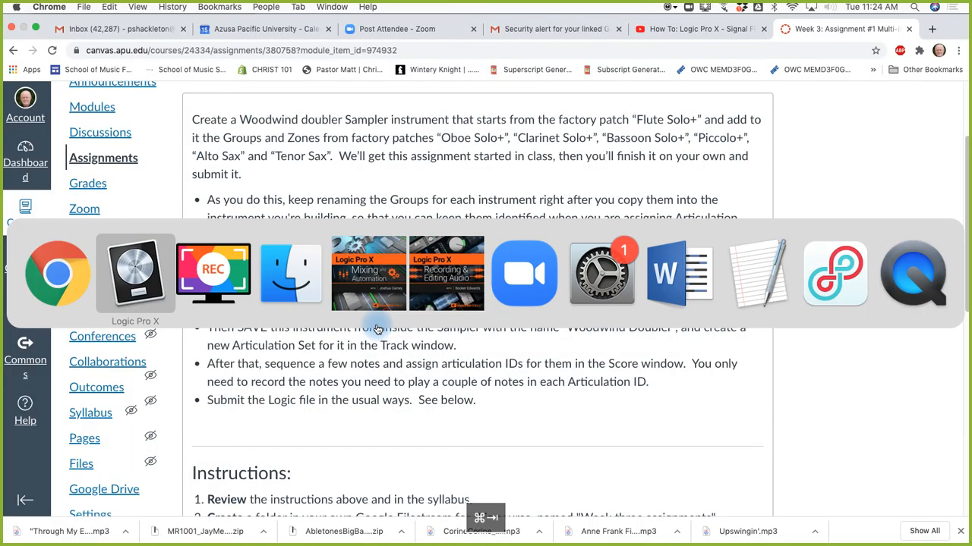
key(super+slash)
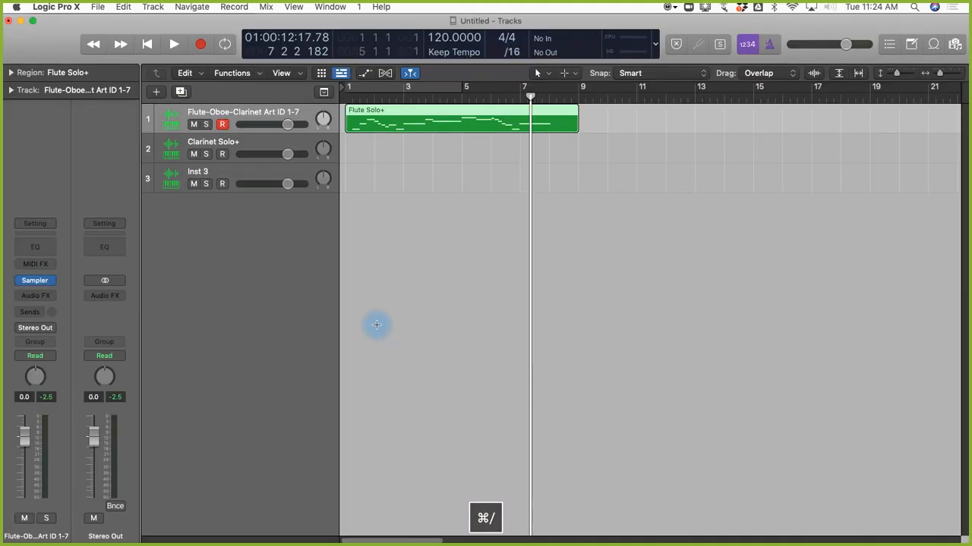